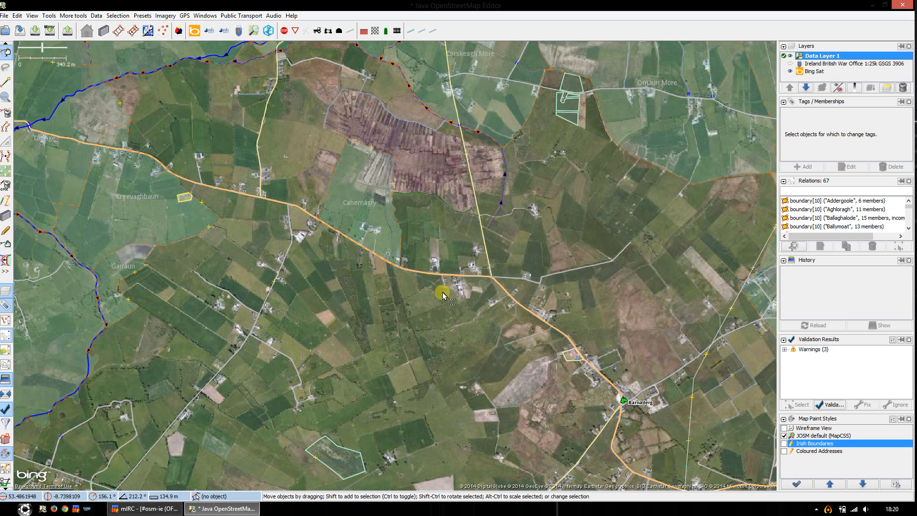
# - Inspect the tags and memberships of the L6152 road, the river beside Coolrevagh and the stream along the bog's eastern edge
pyautogui.click(267, 293)
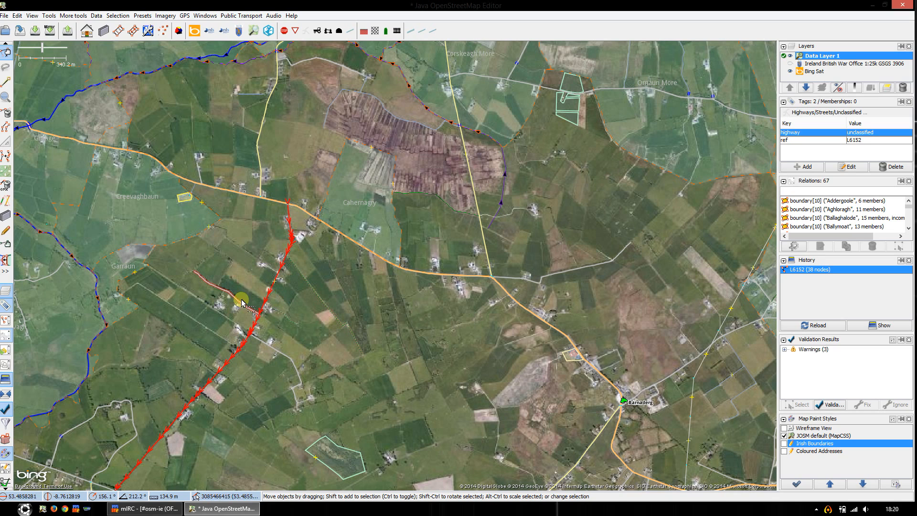
pyautogui.moveTo(159, 340); pyautogui.dragTo(202, 308)
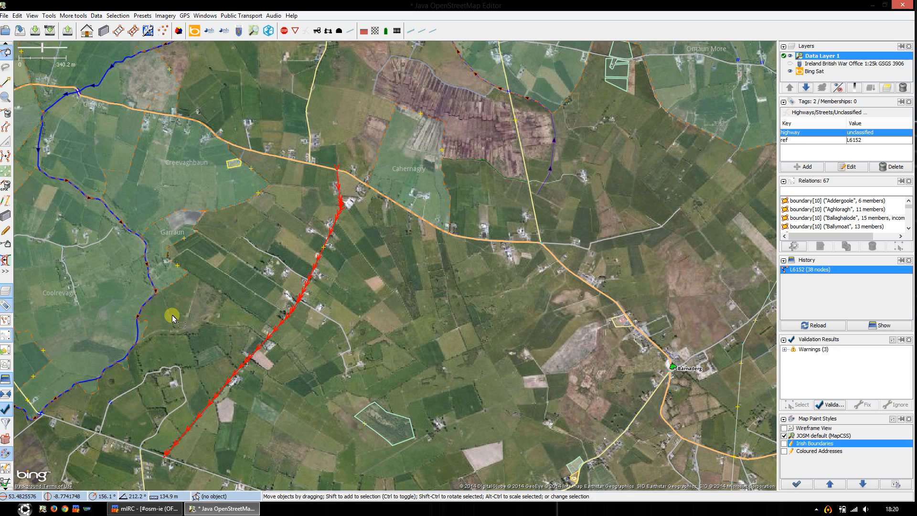
pyautogui.click(147, 303)
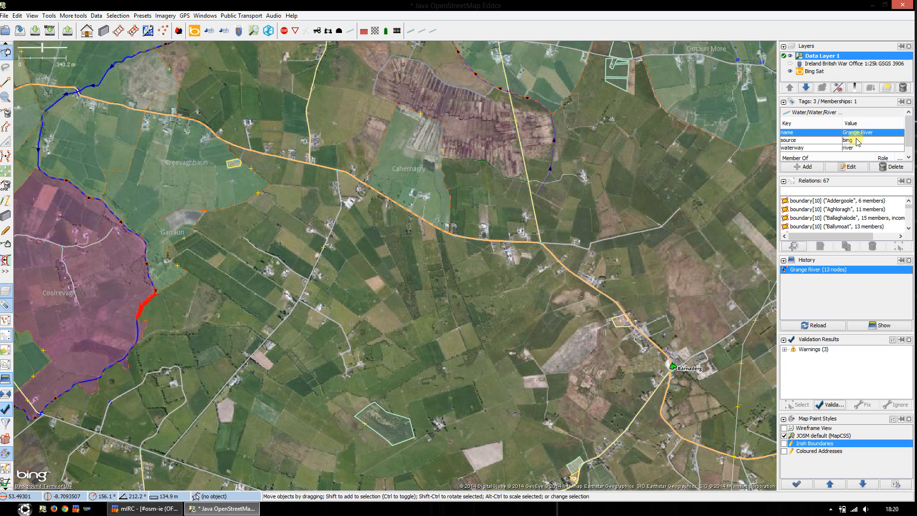
pyautogui.scroll(-1, 850, 150)
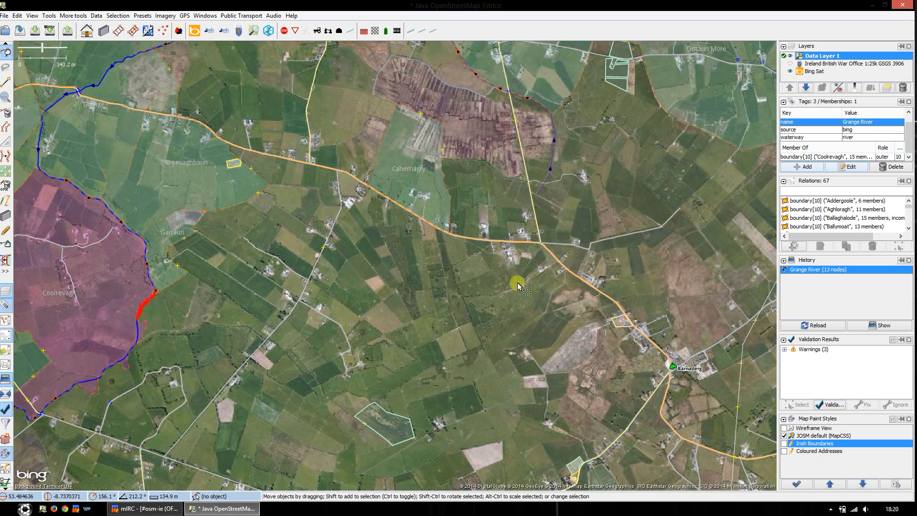
pyautogui.moveTo(420, 281); pyautogui.dragTo(363, 289)
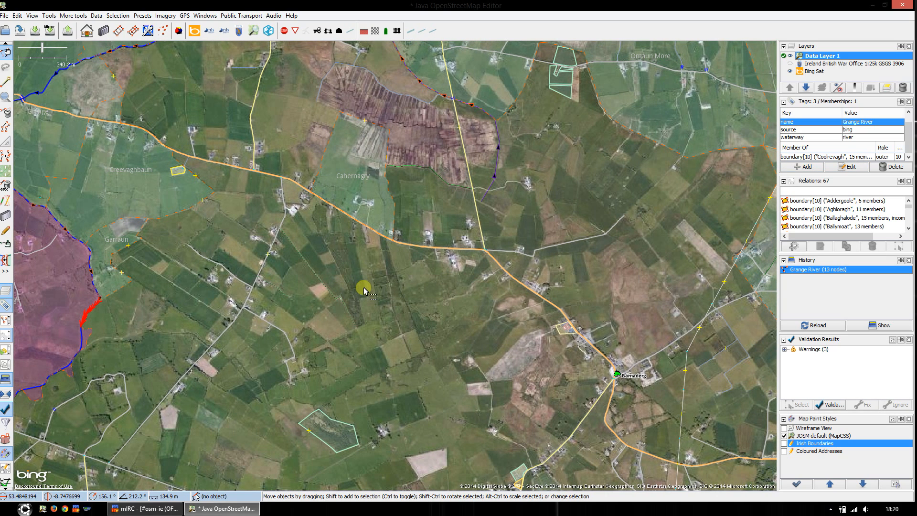
pyautogui.click(488, 190)
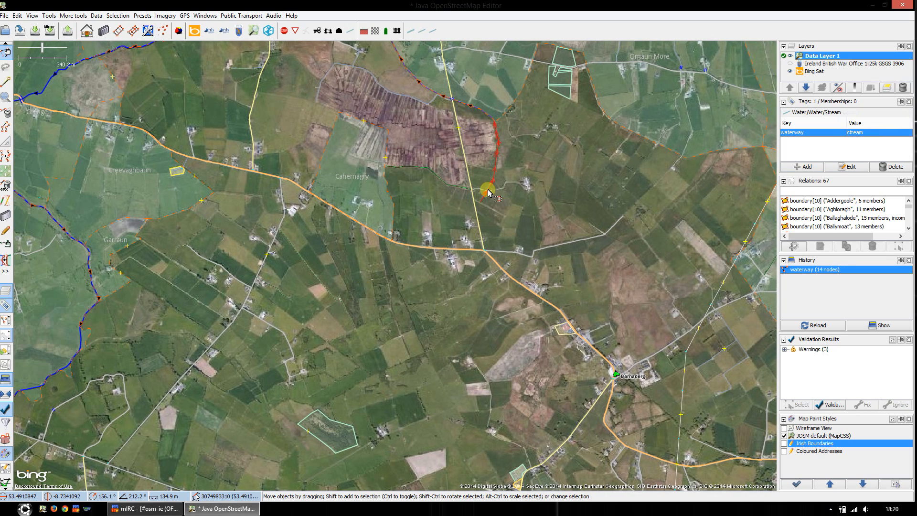
pyautogui.click(415, 167)
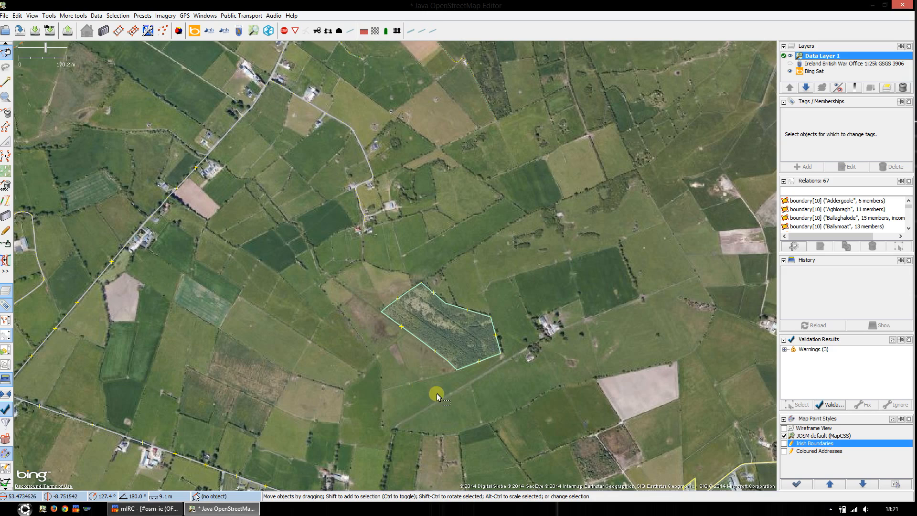
# - Draw a way from the field south of the road across to the southern corner of the forest outline
pyautogui.scroll(2, 449, 388)
pyautogui.scroll(1, 454, 388)
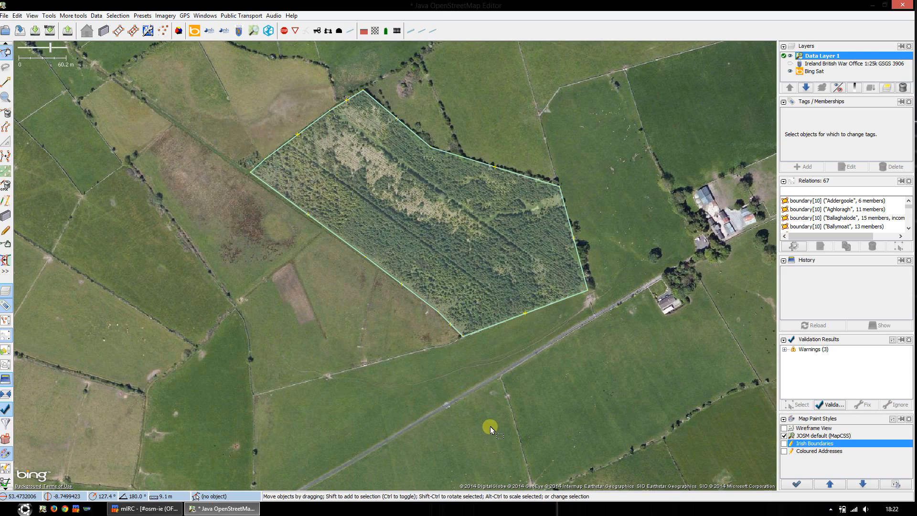
pyautogui.press('a')
pyautogui.click(492, 445)
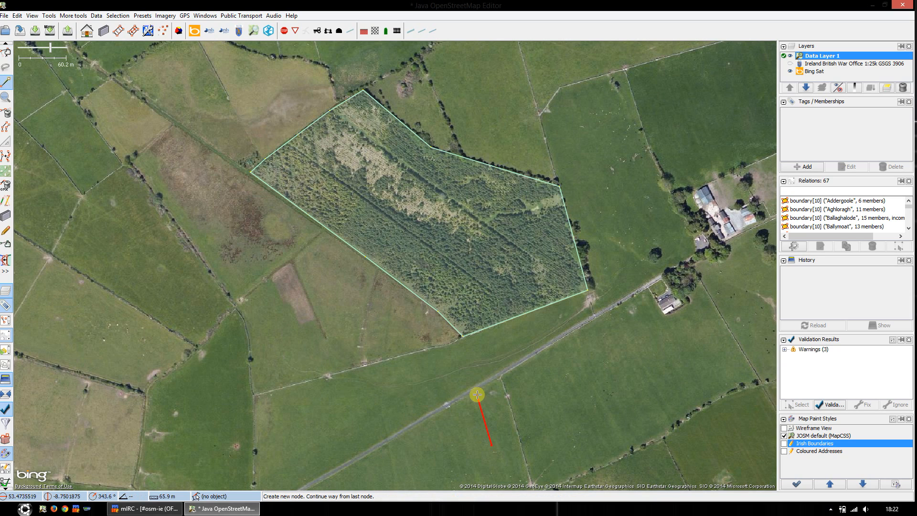
pyautogui.click(463, 336)
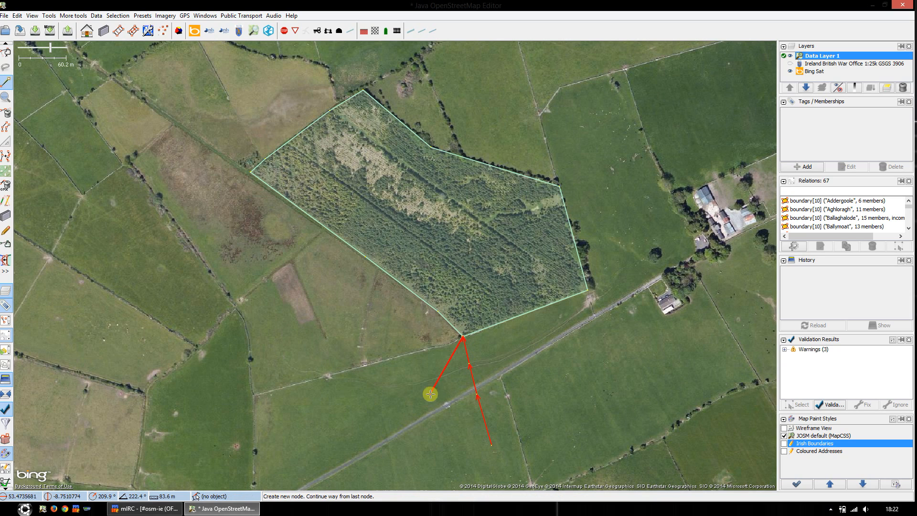
pyautogui.press('Escape')
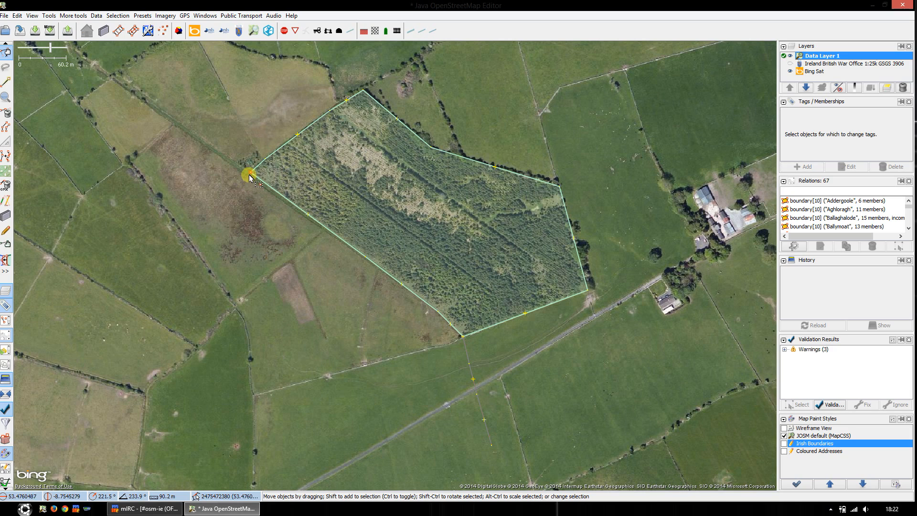
# - Draw a way from the forest's western corner northwest along the field boundary
pyautogui.click(250, 173)
pyautogui.press('a')
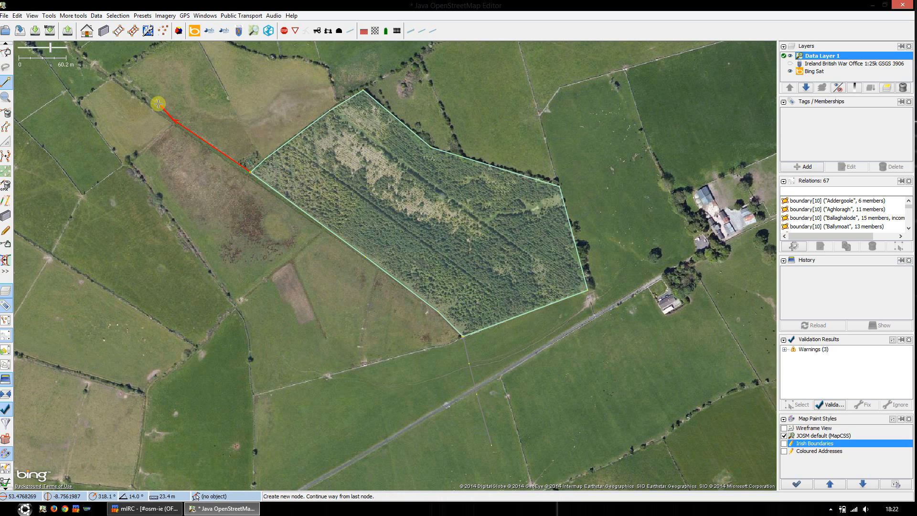
pyautogui.click(110, 69)
pyautogui.press('Escape')
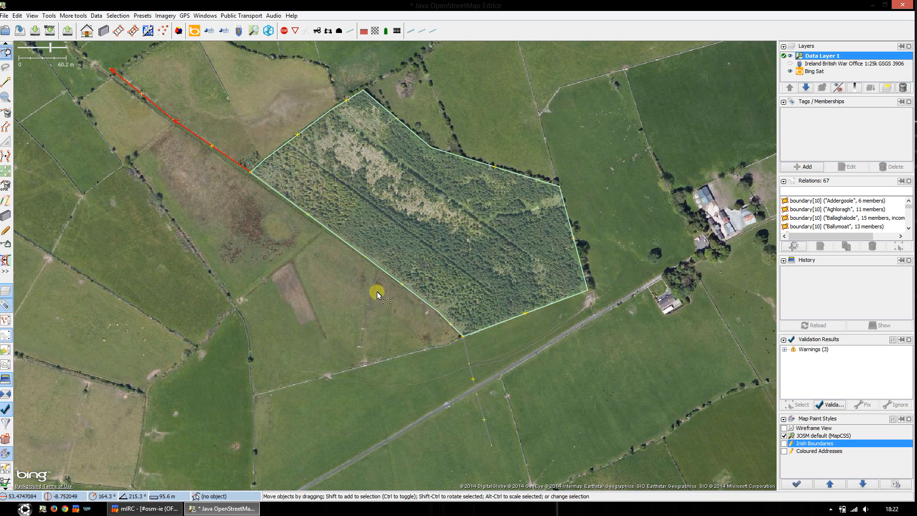
# - Split the forest outline at its southern and western corner nodes, and select the resulting southwestern edge
pyautogui.click(442, 322)
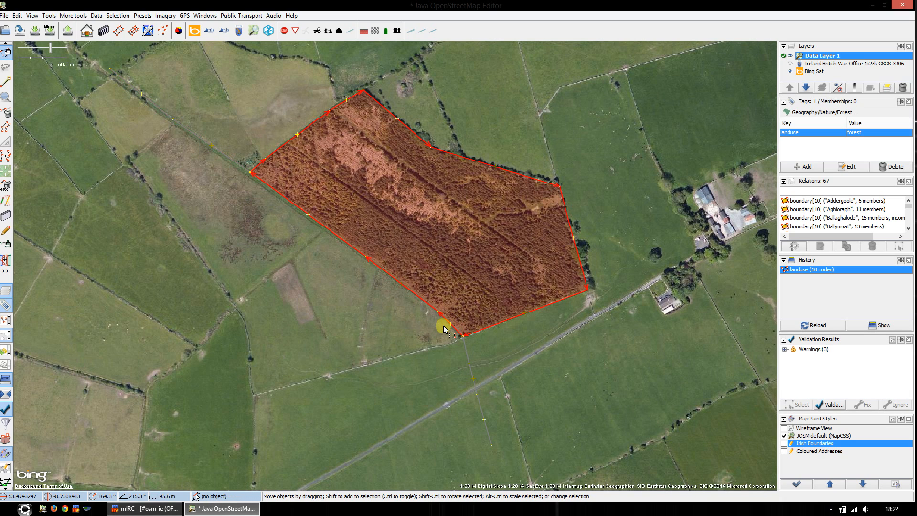
pyautogui.click(462, 340)
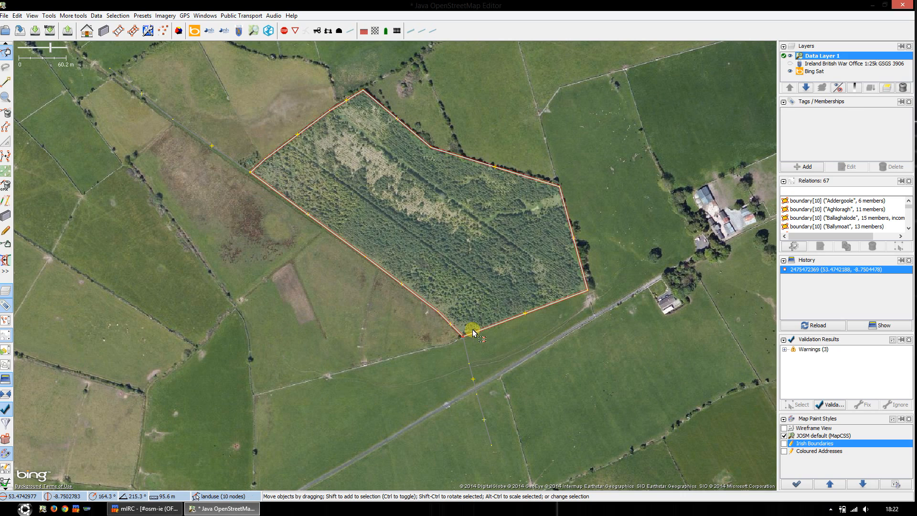
pyautogui.click(463, 339)
pyautogui.keyDown('shift'); pyautogui.click(463, 337); pyautogui.keyUp('shift')
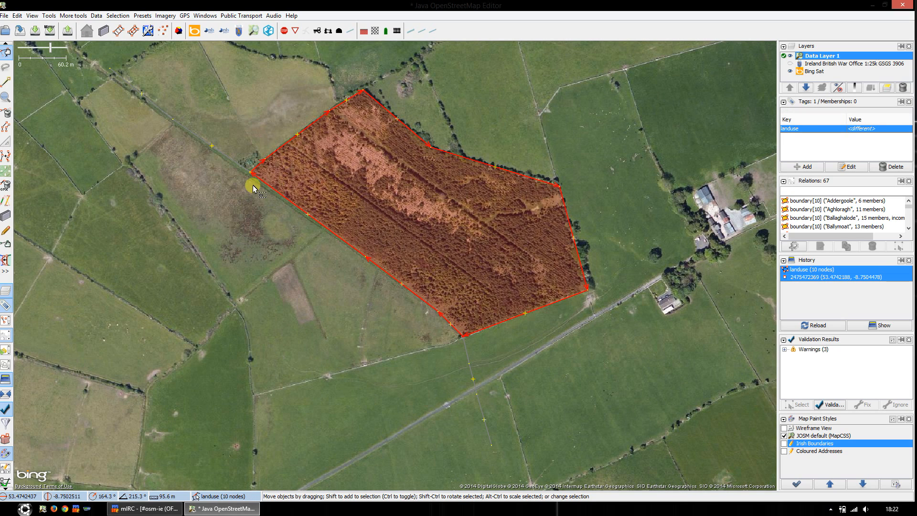
pyautogui.keyDown('shift'); pyautogui.click(250, 172); pyautogui.keyUp('shift')
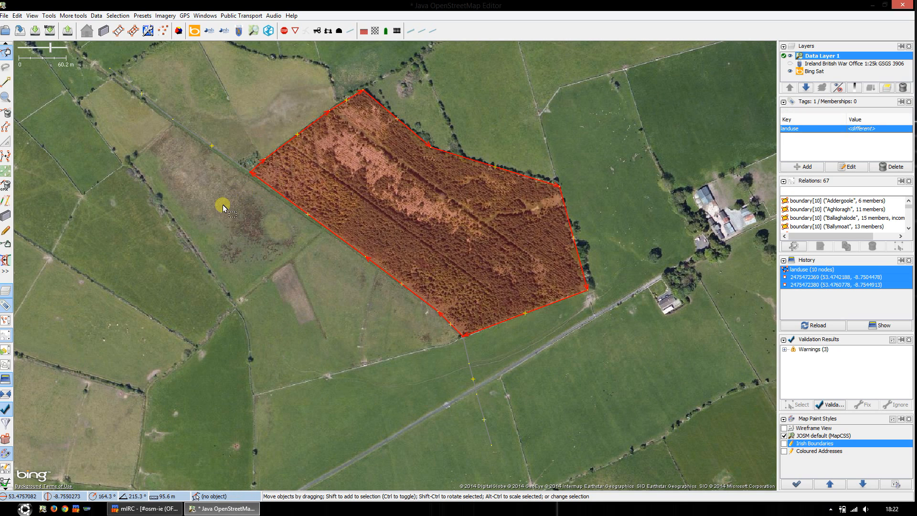
pyautogui.press('p')
pyautogui.click(254, 200)
pyautogui.click(292, 203)
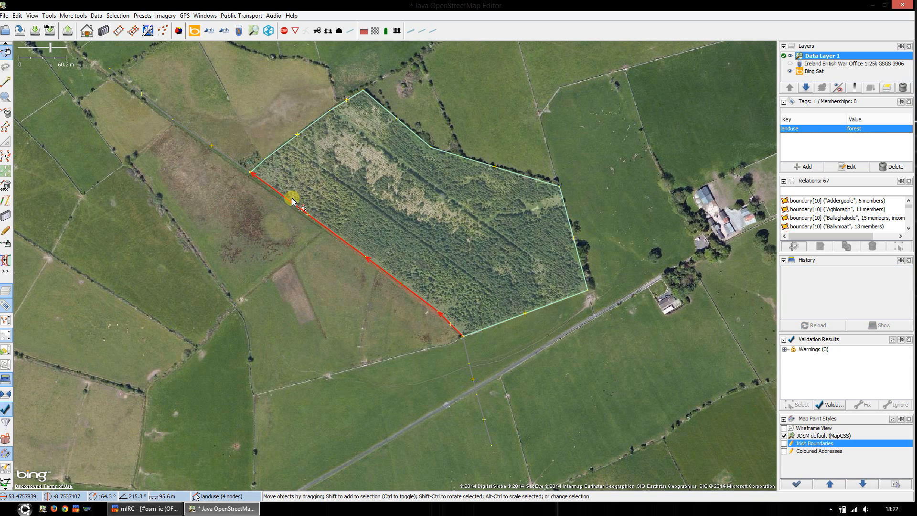
# - Add both drawn ways to the selection with the forest's southwestern edge to show the continuous boundary line, then clear the selection
pyautogui.keyDown('shift'); pyautogui.click(237, 165); pyautogui.keyUp('shift')
pyautogui.keyDown('shift'); pyautogui.click(463, 348); pyautogui.keyUp('shift')
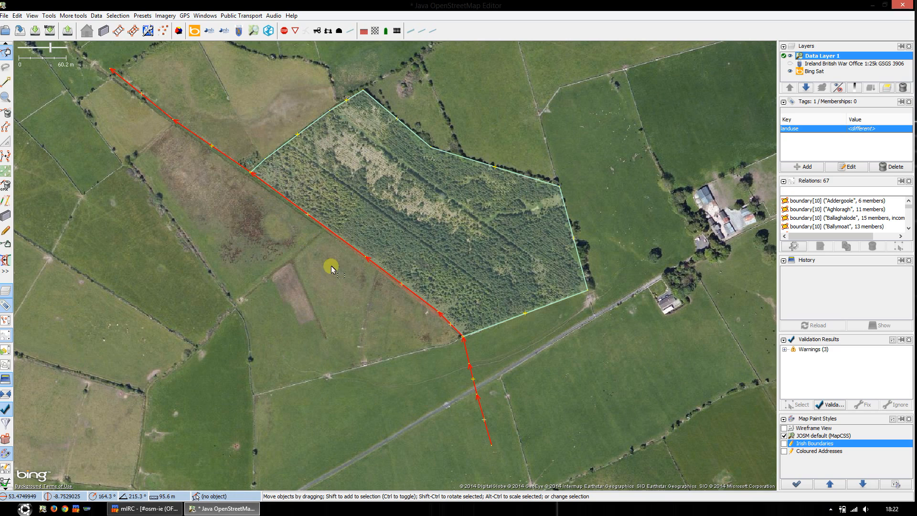
pyautogui.click(354, 374)
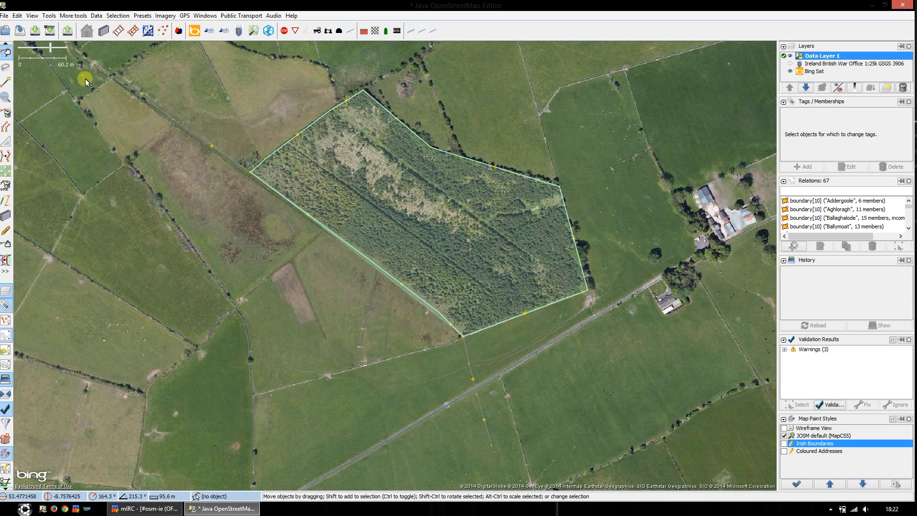
# - Start an upload to review the validation warnings, cancel it, and check the forest outline
pyautogui.click(67, 30)
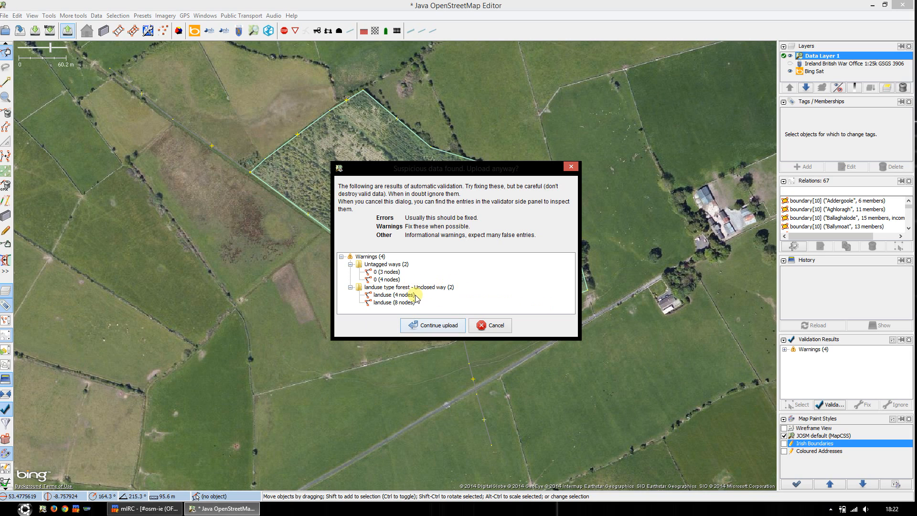
pyautogui.click(474, 326)
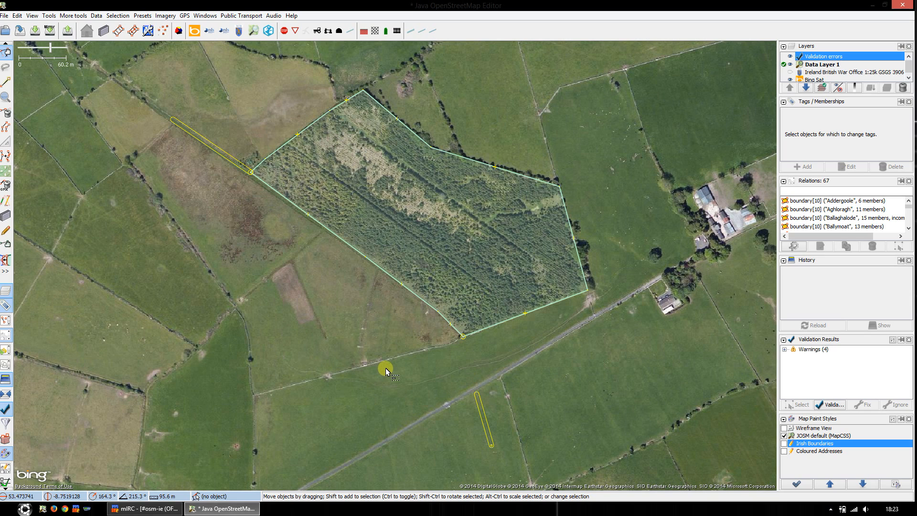
pyautogui.click(487, 328)
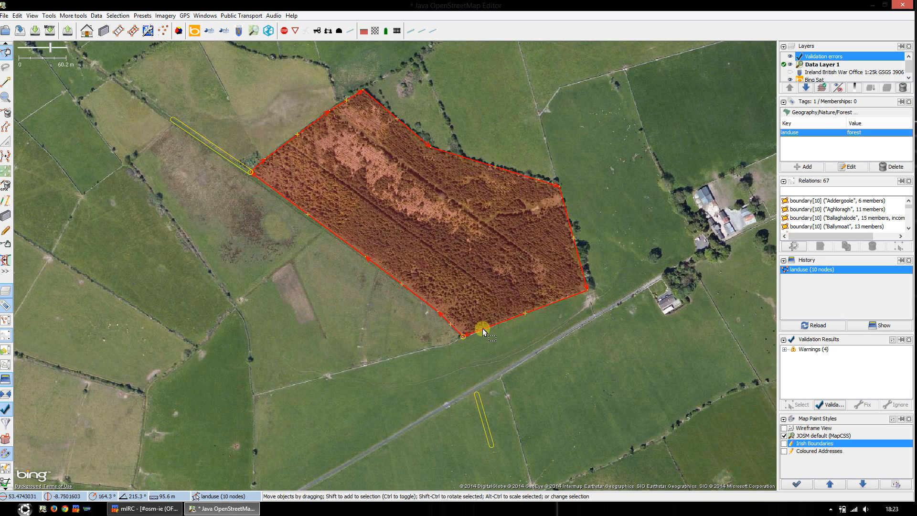
# - Show the Ireland British War Office 1:25k GSGS 3906 layer around Barnaderg and hide Data Layer 1
pyautogui.moveTo(145, 142); pyautogui.dragTo(239, 209)
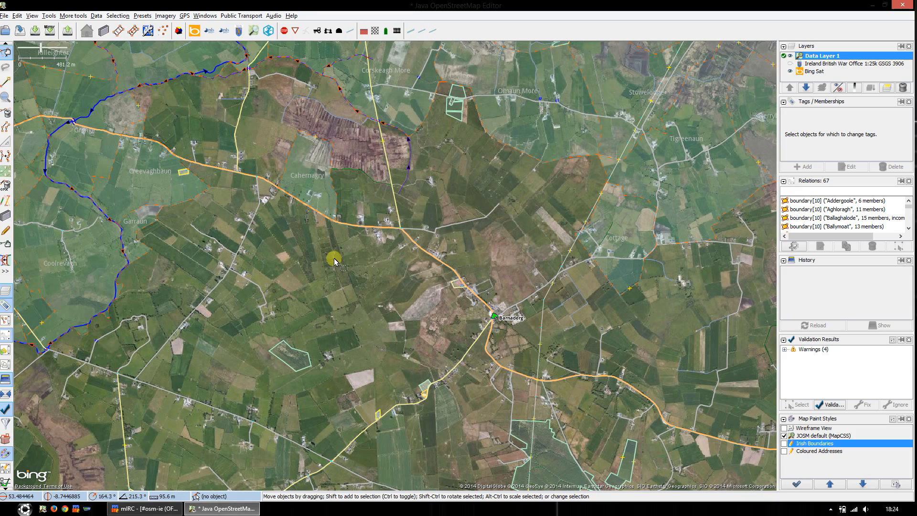
pyautogui.hotkey('alt', '2')
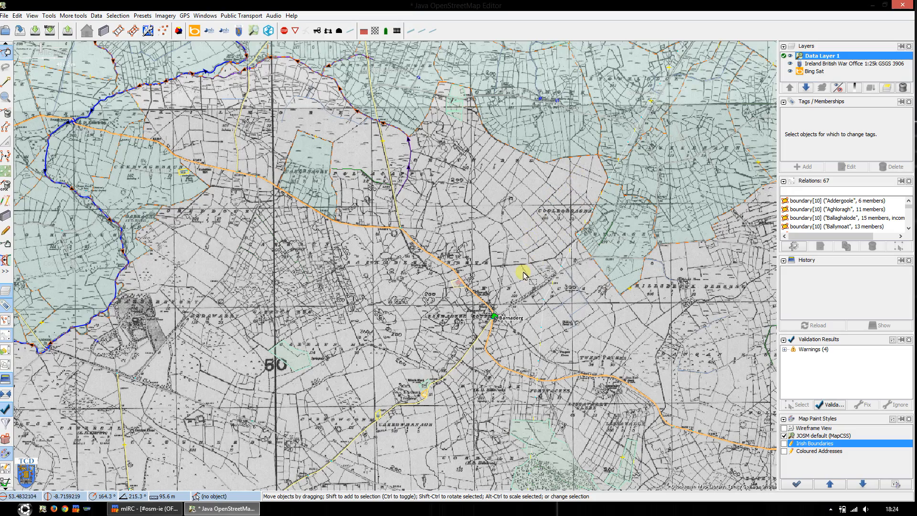
pyautogui.moveTo(585, 353); pyautogui.dragTo(509, 319)
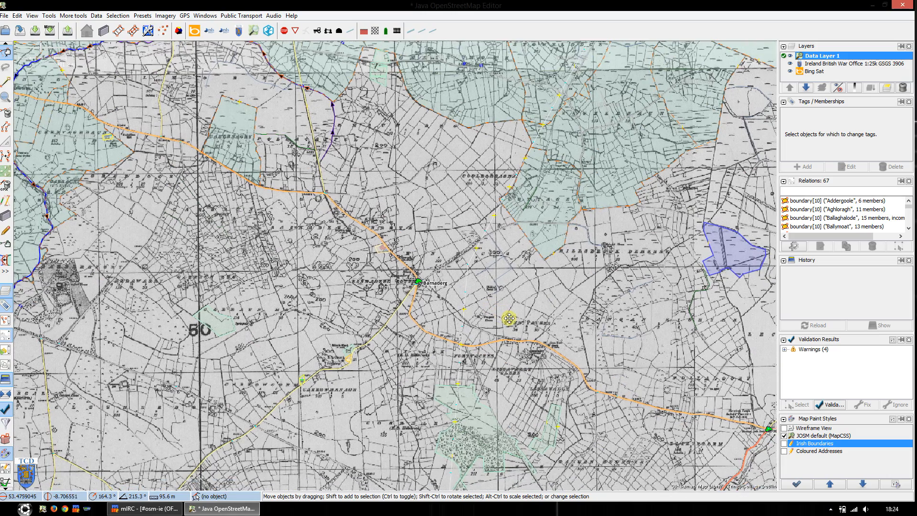
pyautogui.scroll(2, 556, 272)
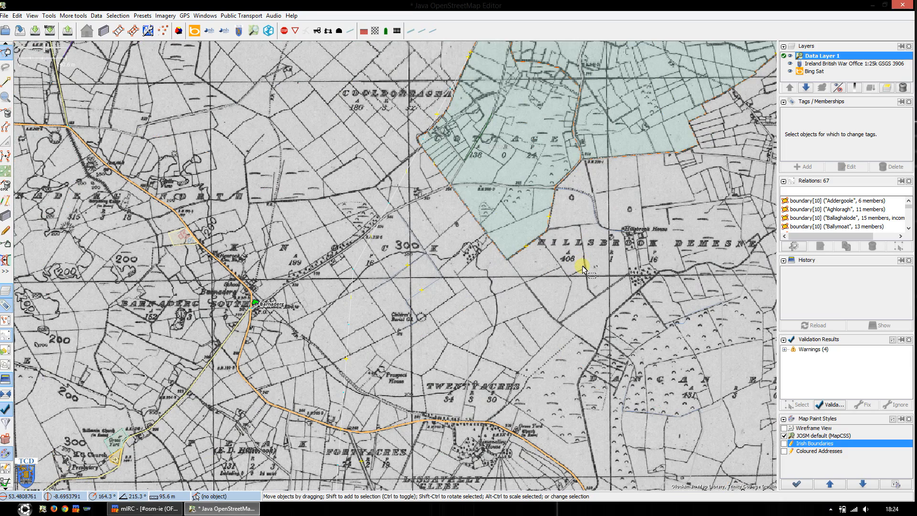
pyautogui.hotkey('alt', 'shift', 'v')
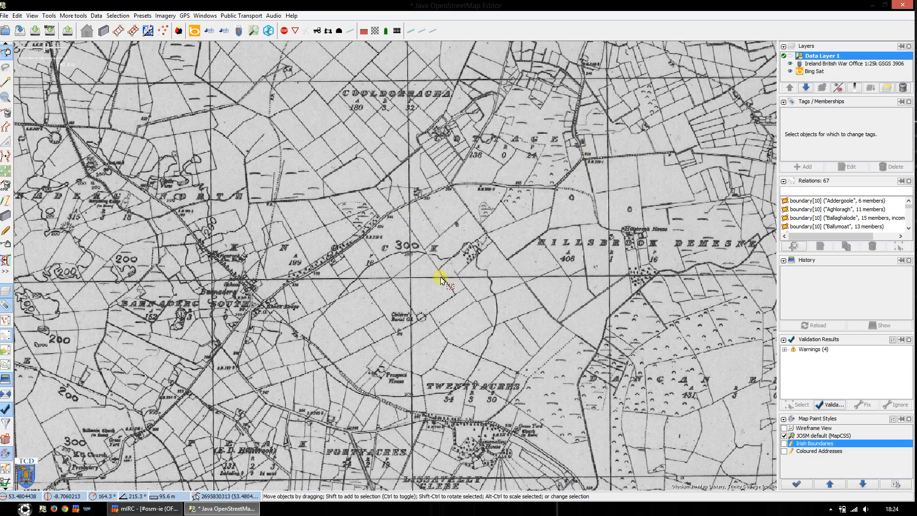
# - Examine the townland names and boundary lines on the historic map around Hillsbrook Demesne, Dangan Eighter, Cooloo and Twentyacres
pyautogui.moveTo(385, 272); pyautogui.dragTo(76, 256)
pyautogui.scroll(-1, 436, 260)
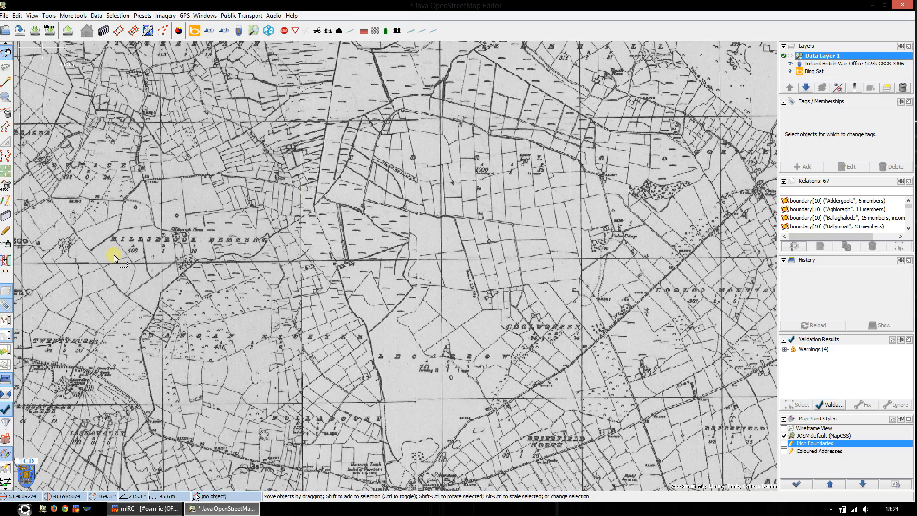
pyautogui.scroll(1, 121, 239)
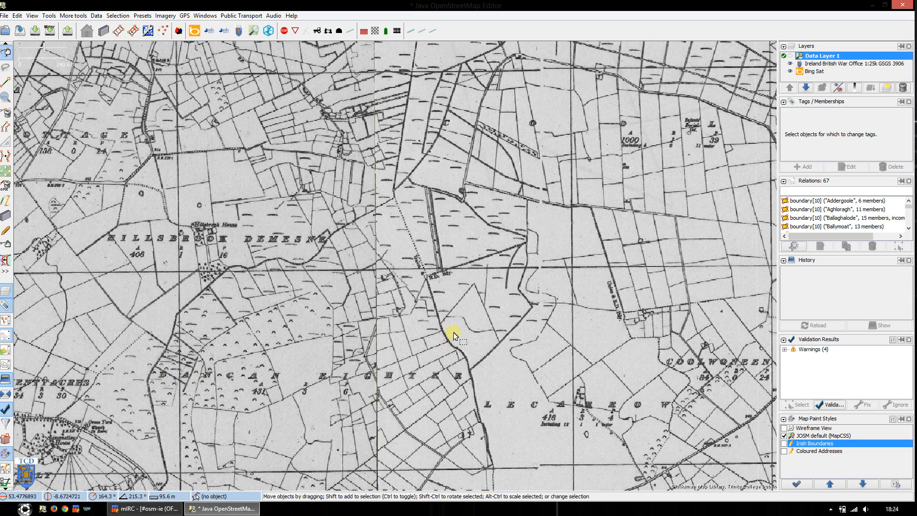
pyautogui.moveTo(454, 335); pyautogui.dragTo(153, 369)
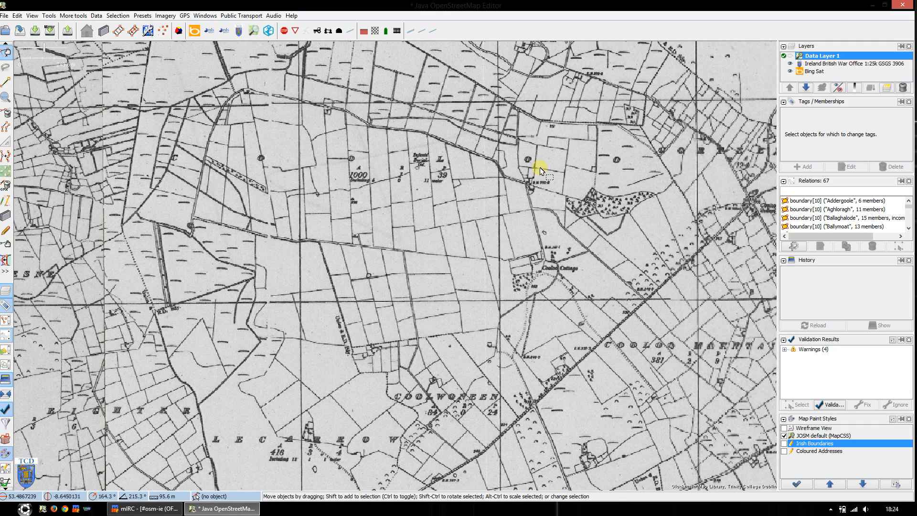
pyautogui.moveTo(351, 262); pyautogui.dragTo(302, 288)
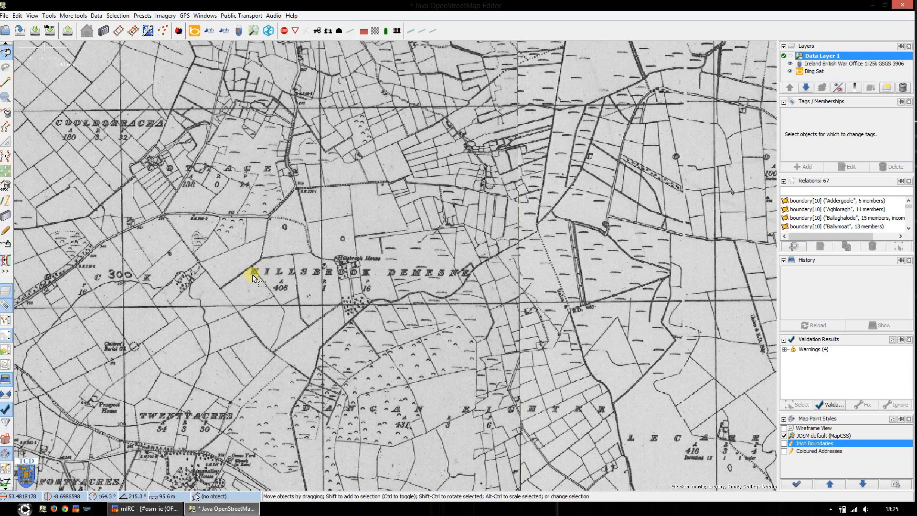
pyautogui.scroll(2, 255, 272)
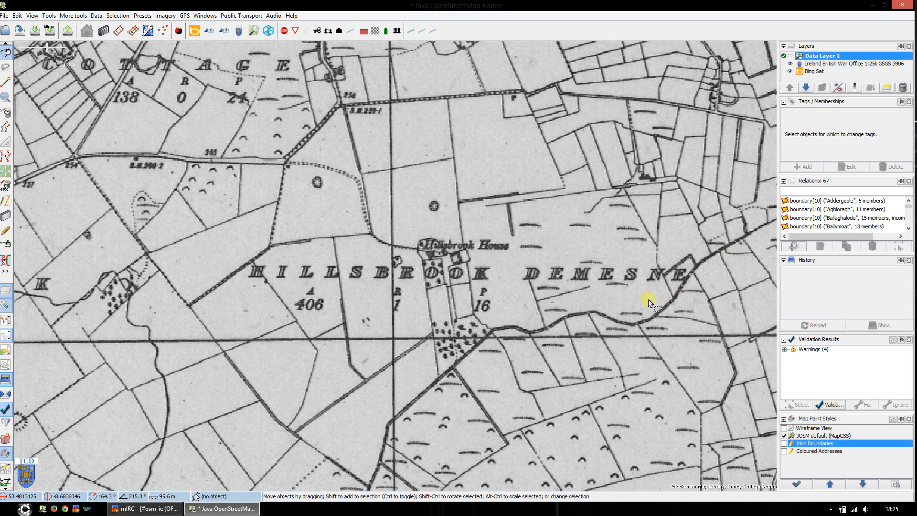
pyautogui.scroll(-1, 581, 300)
pyautogui.scroll(-1, 587, 297)
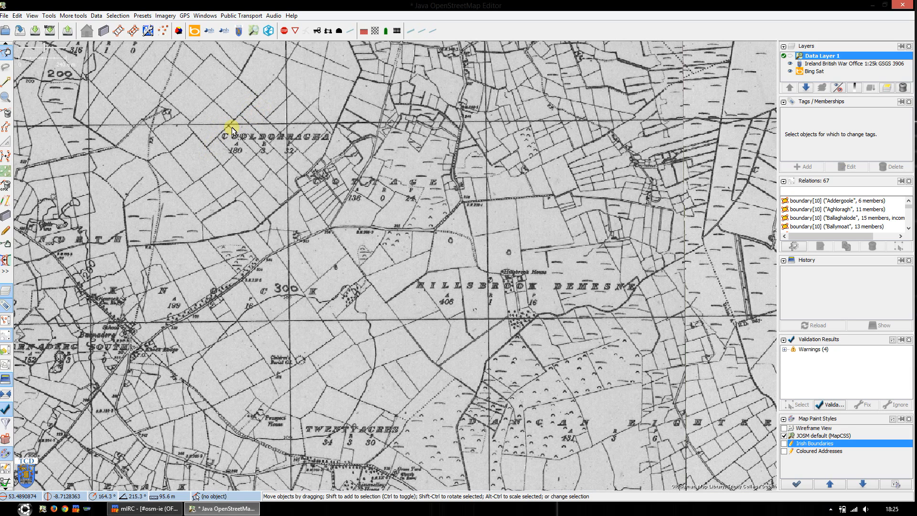
pyautogui.scroll(5, 377, 292)
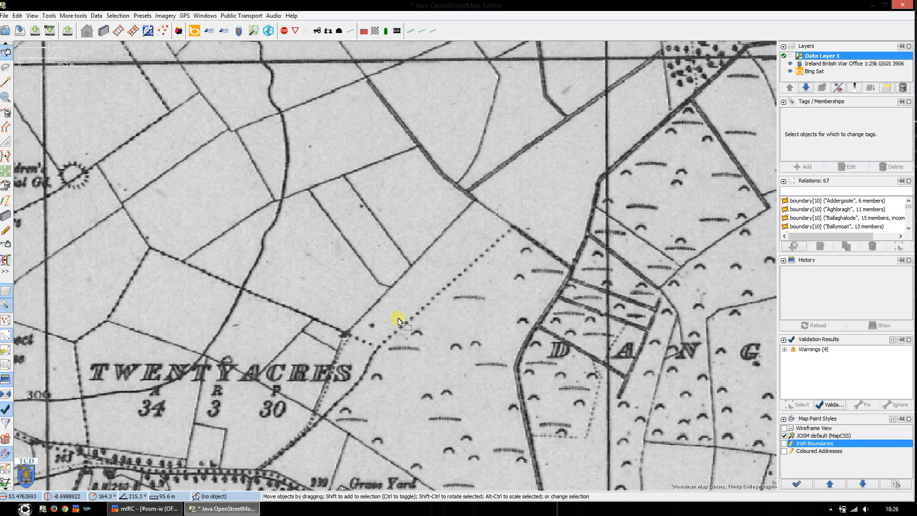
# - Compare the dotted boundary and field lines north and east of Twentyacres on the GSGS 3906 map with the Bing Sat imagery
pyautogui.moveTo(404, 307); pyautogui.dragTo(493, 231)
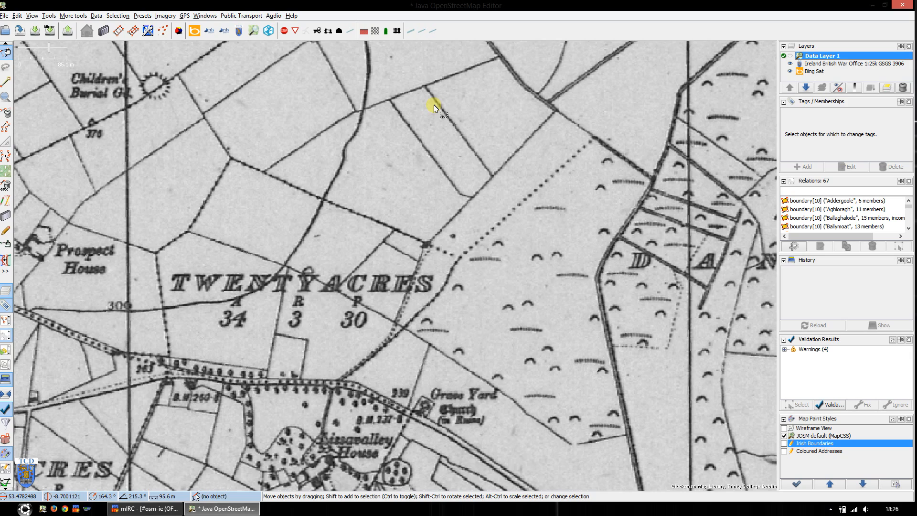
pyautogui.hotkey('alt', '2')
pyautogui.moveTo(434, 105); pyautogui.dragTo(416, 140)
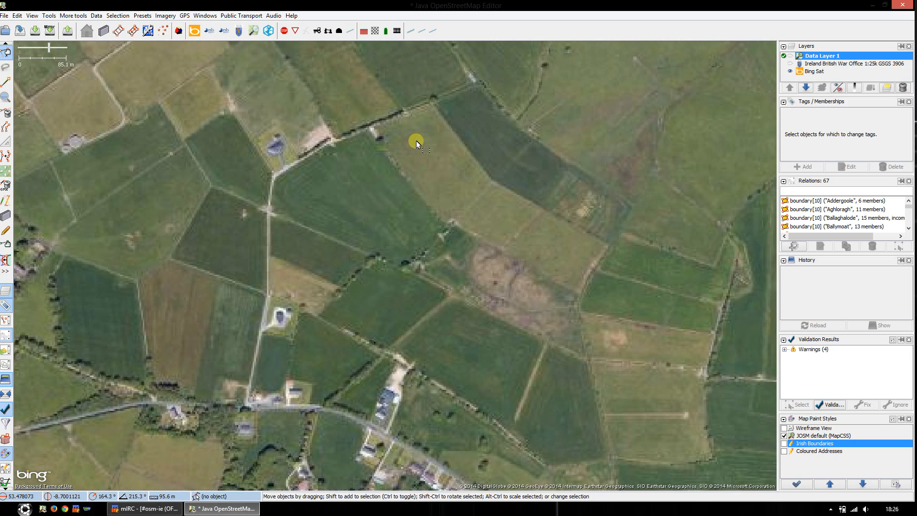
pyautogui.scroll(1, 420, 152)
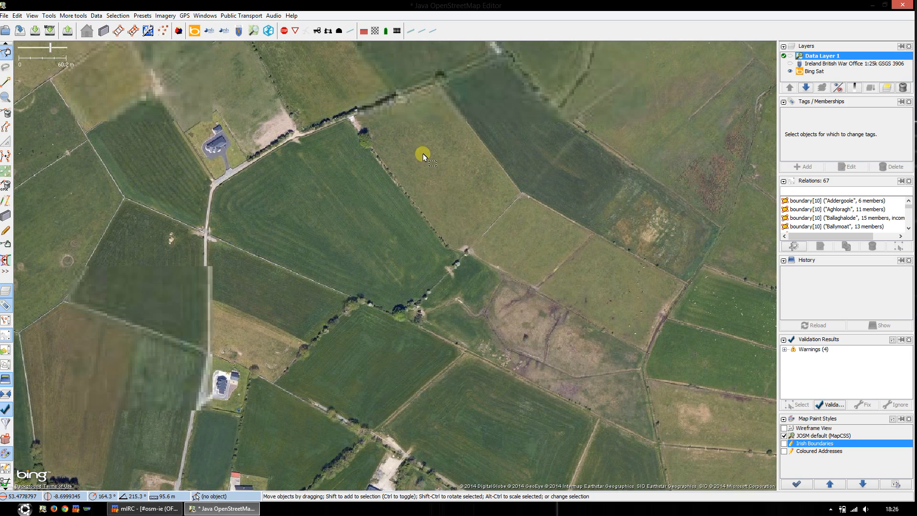
pyautogui.hotkey('alt', '2')
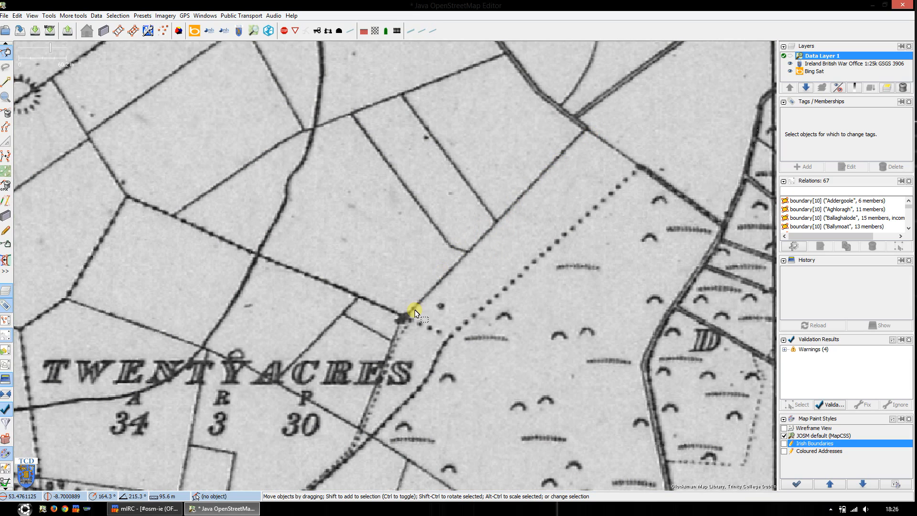
pyautogui.hotkey('alt', '2')
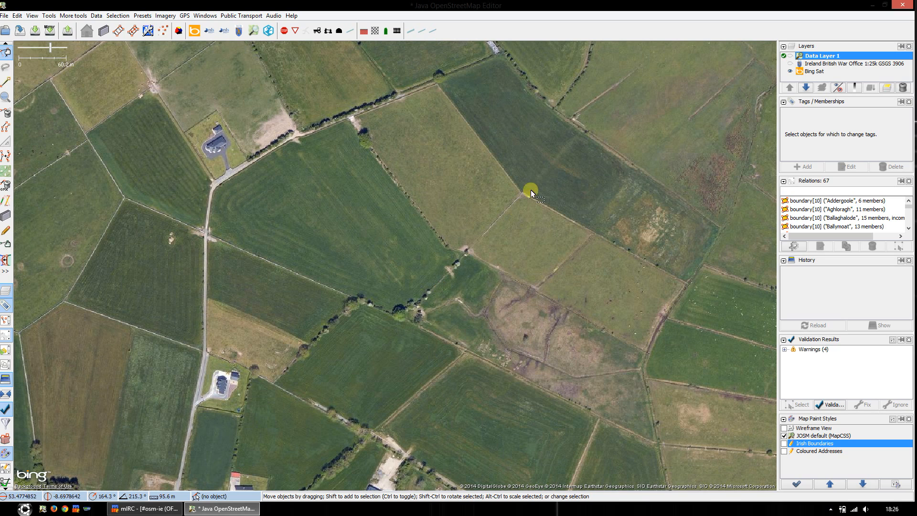
pyautogui.hotkey('alt', '2')
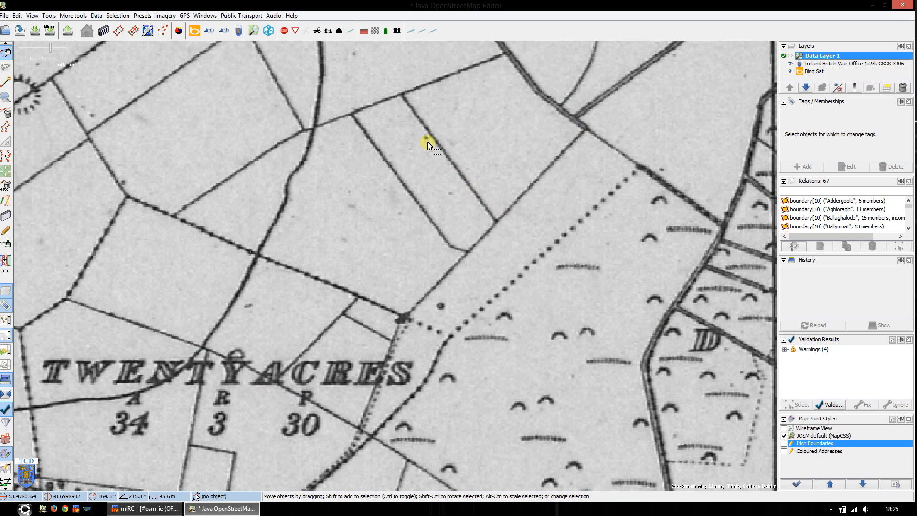
pyautogui.hotkey('alt', '2')
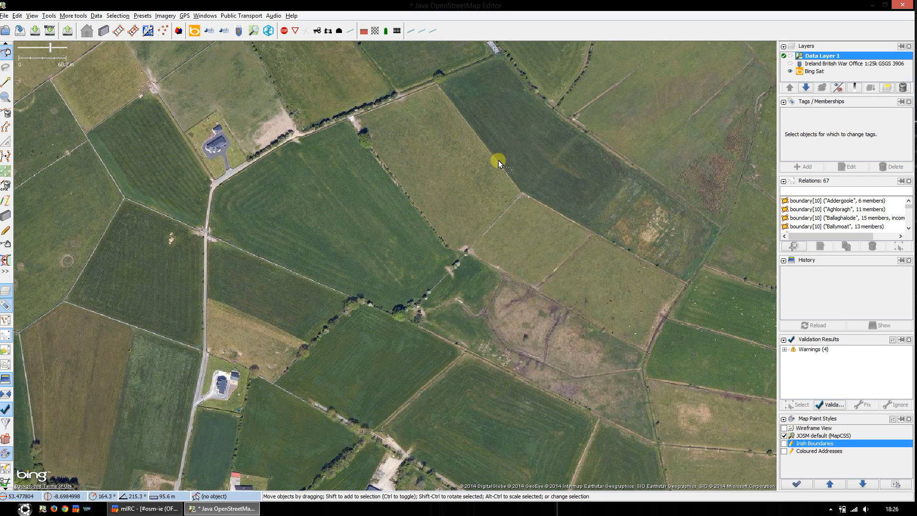
pyautogui.hotkey('alt', '2')
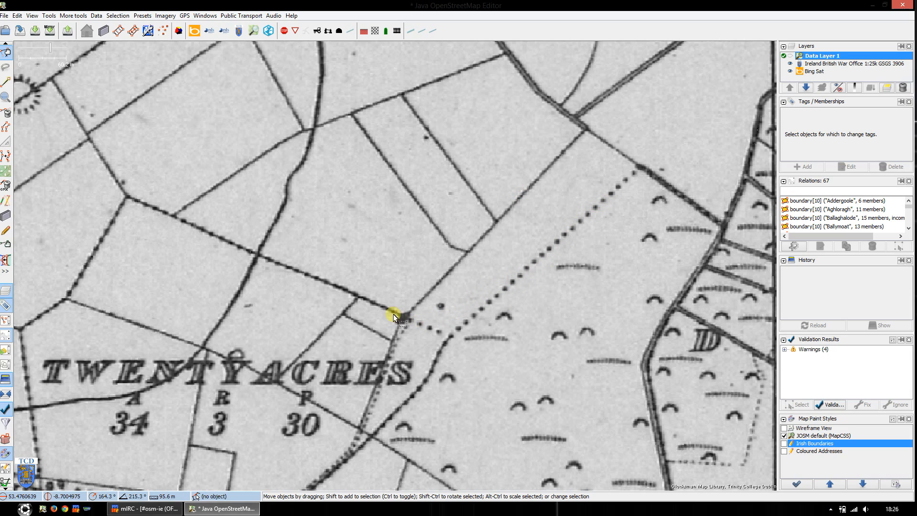
pyautogui.hotkey('alt', '2')
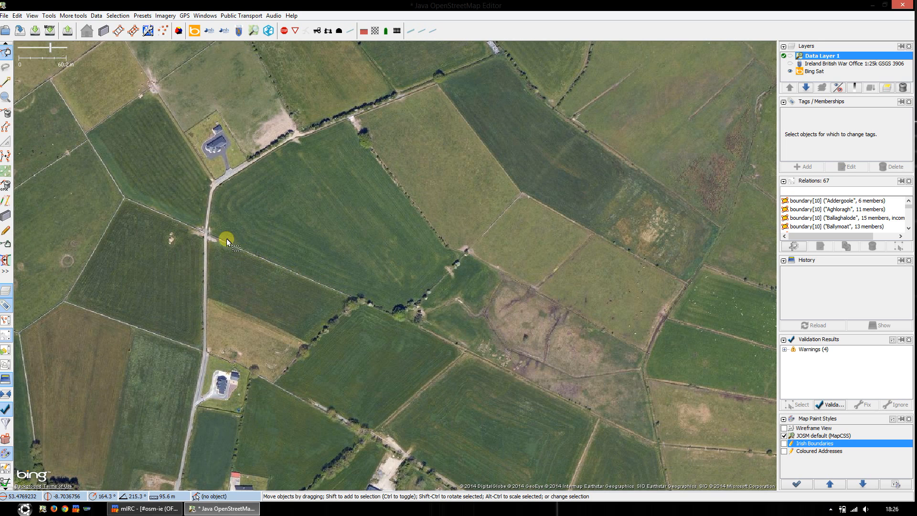
pyautogui.hotkey('alt', '2')
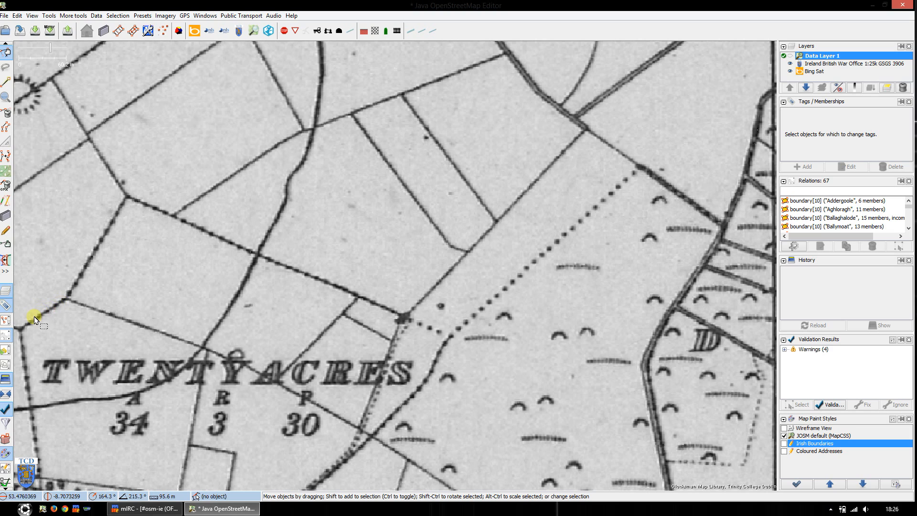
# - Compare the western and southern boundaries of Twentyacres and the tree-lined track below Prospect House on the historic map with the Bing imagery
pyautogui.moveTo(24, 333); pyautogui.dragTo(75, 296)
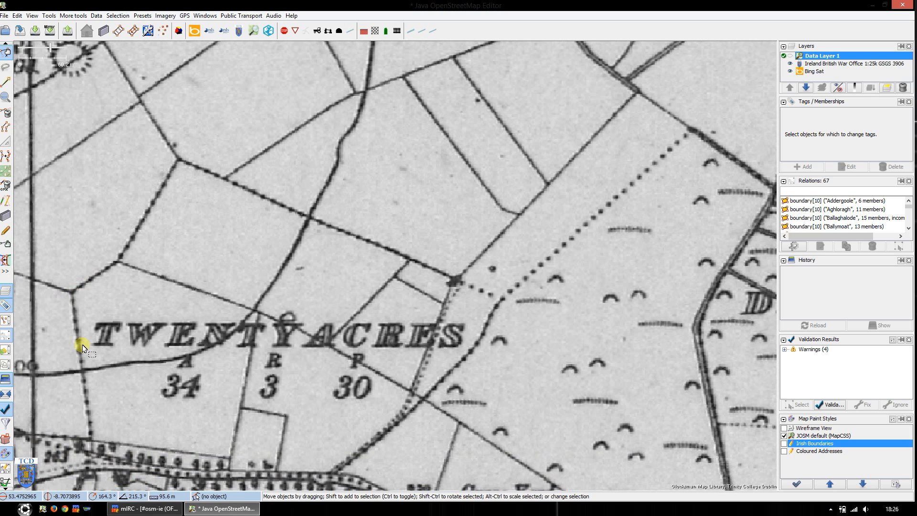
pyautogui.hotkey('alt', '2')
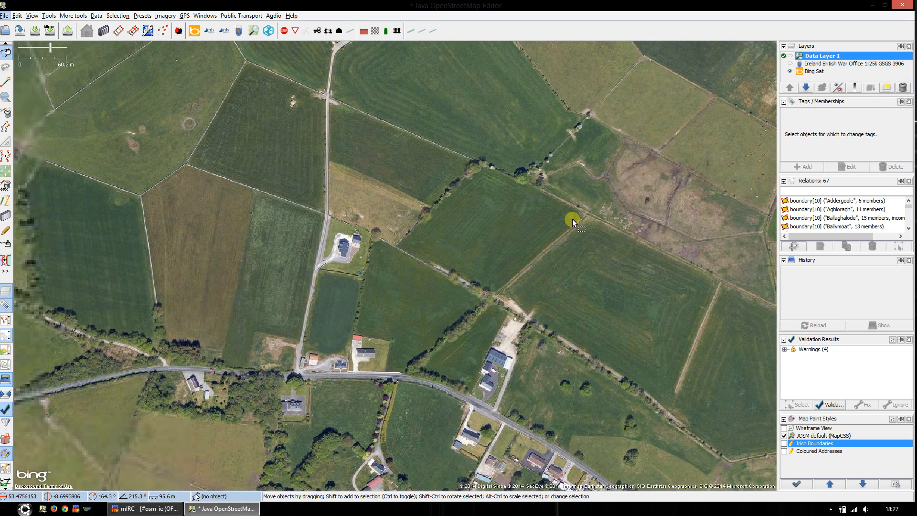
pyautogui.hotkey('alt', '2')
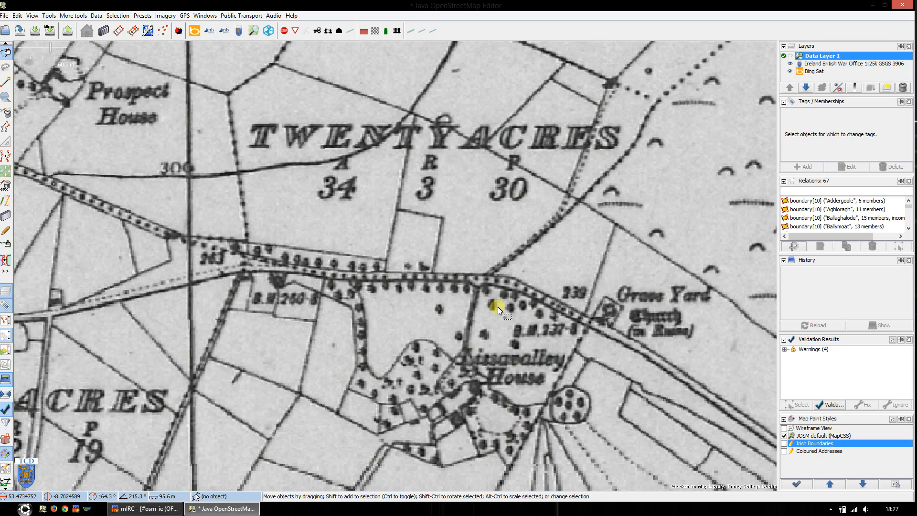
pyautogui.scroll(1, 498, 306)
pyautogui.moveTo(431, 297); pyautogui.dragTo(530, 276)
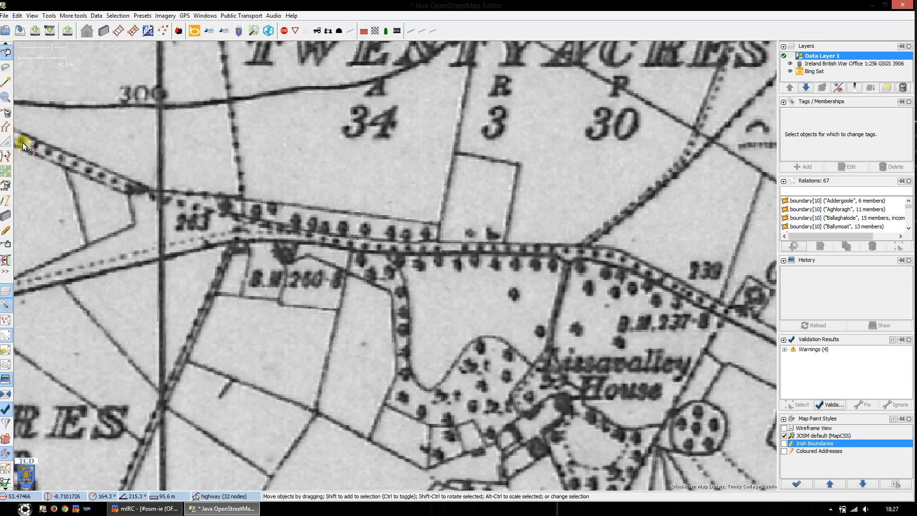
pyautogui.moveTo(22, 143); pyautogui.dragTo(173, 207)
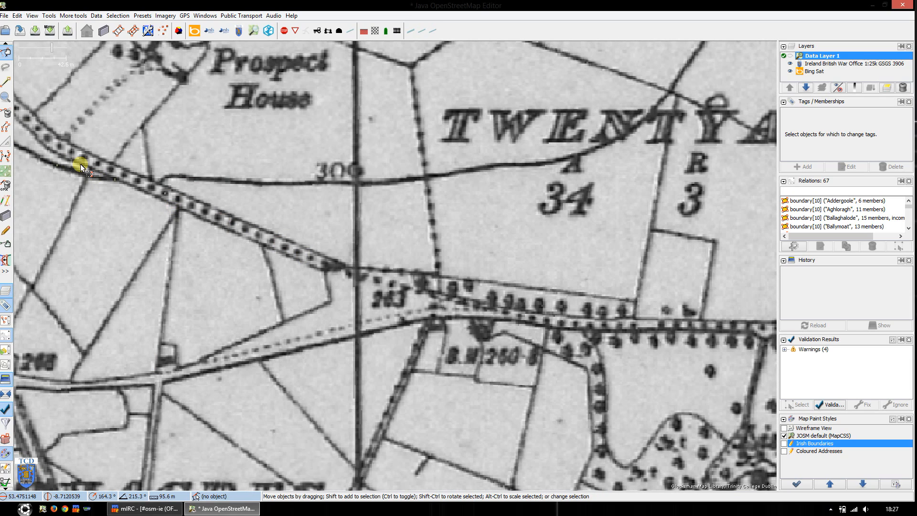
pyautogui.hotkey('alt', '2')
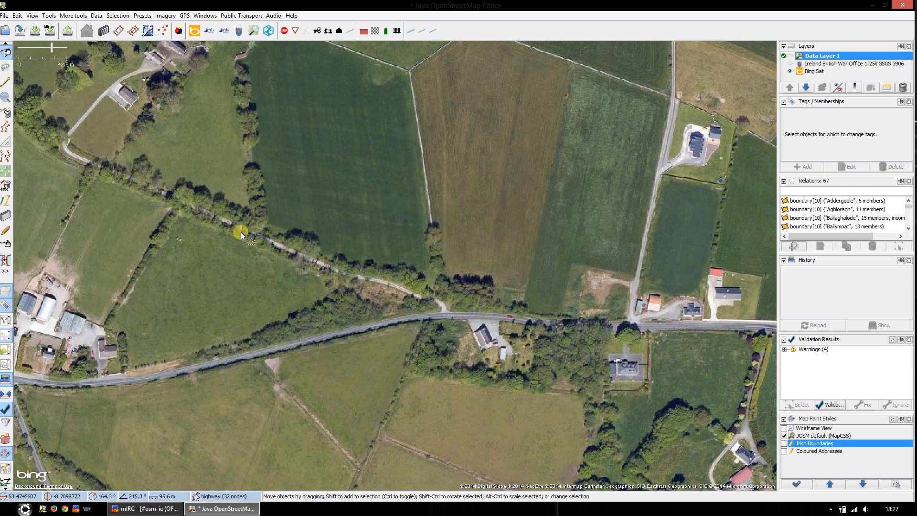
pyautogui.hotkey('alt', '2')
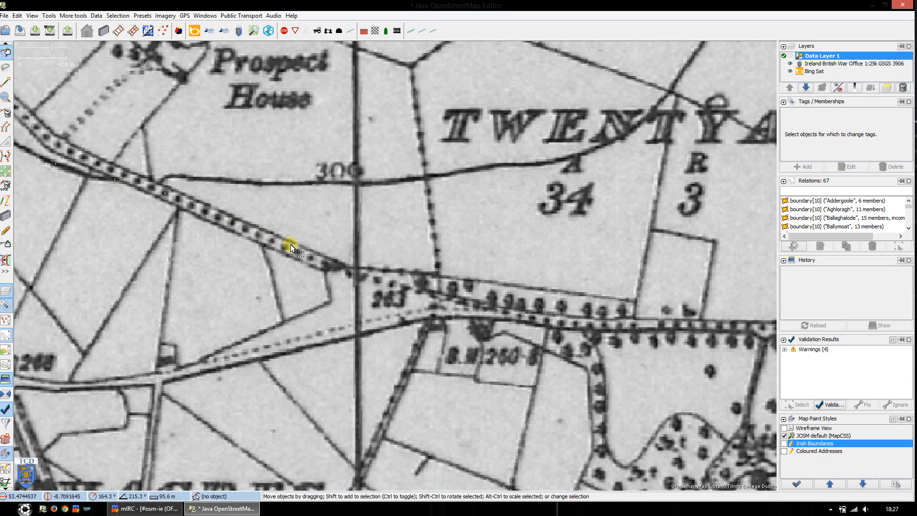
# - Follow the road boundary on the historic map from south of Twentyacres past Lissavalley House to the Grave Yard
pyautogui.moveTo(408, 323); pyautogui.dragTo(225, 265)
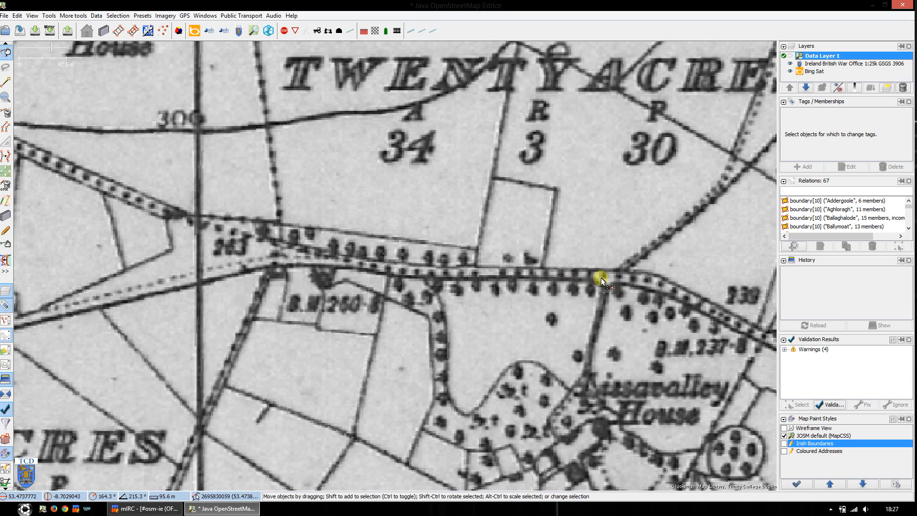
pyautogui.moveTo(766, 339); pyautogui.dragTo(564, 300)
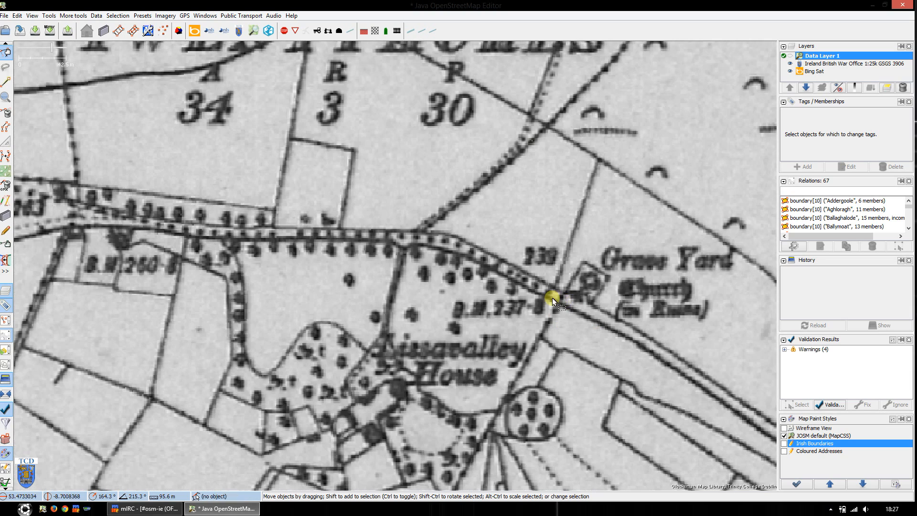
pyautogui.moveTo(566, 299); pyautogui.dragTo(558, 267)
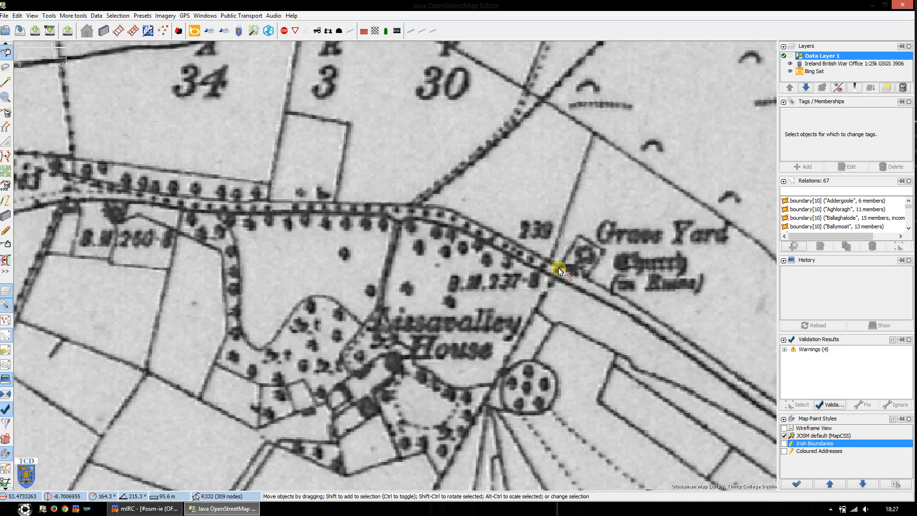
# - Examine the boundary lines around Fortyacres, Lissavally Glebe and Lissavally on the historic map, following them south to their junction above the woodland
pyautogui.scroll(-1, 560, 270)
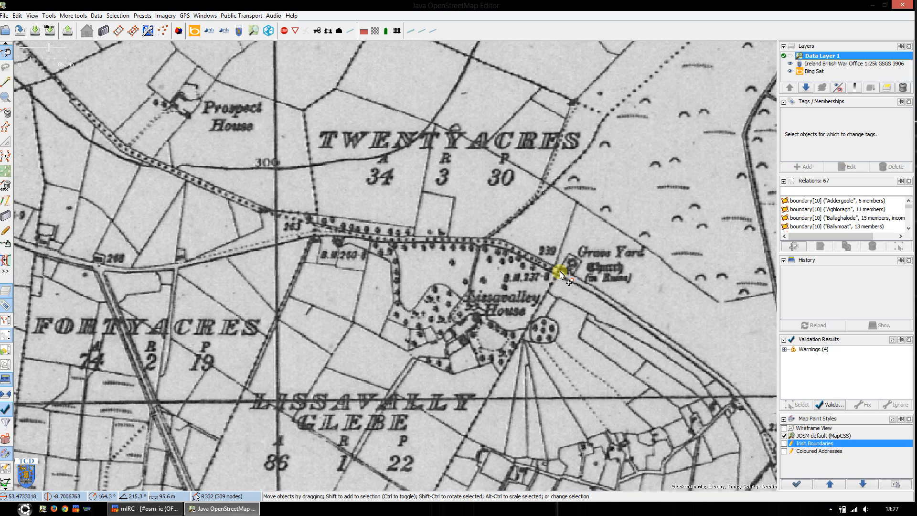
pyautogui.scroll(-1, 563, 274)
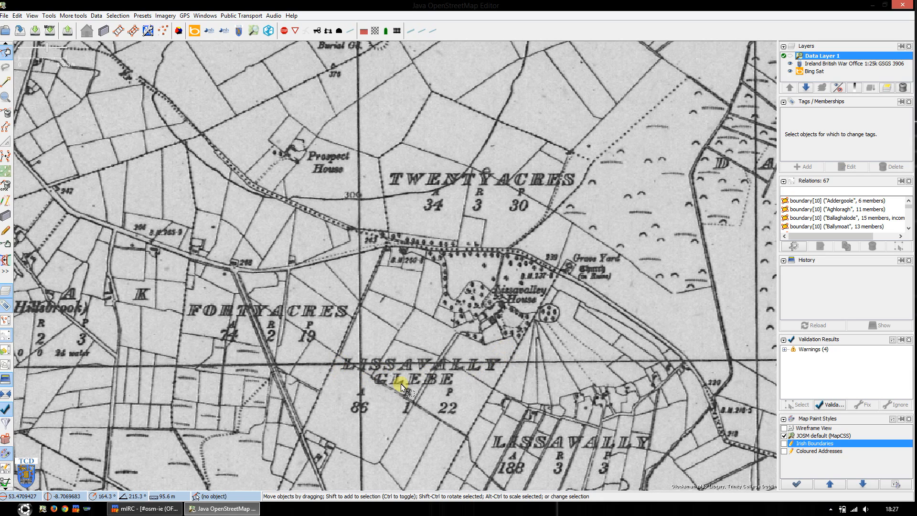
pyautogui.moveTo(382, 365); pyautogui.dragTo(375, 334)
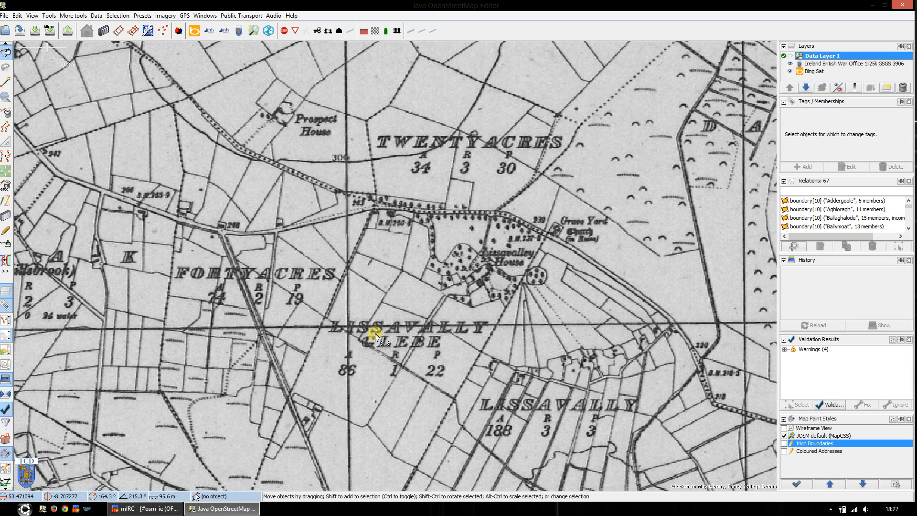
pyautogui.scroll(1, 424, 358)
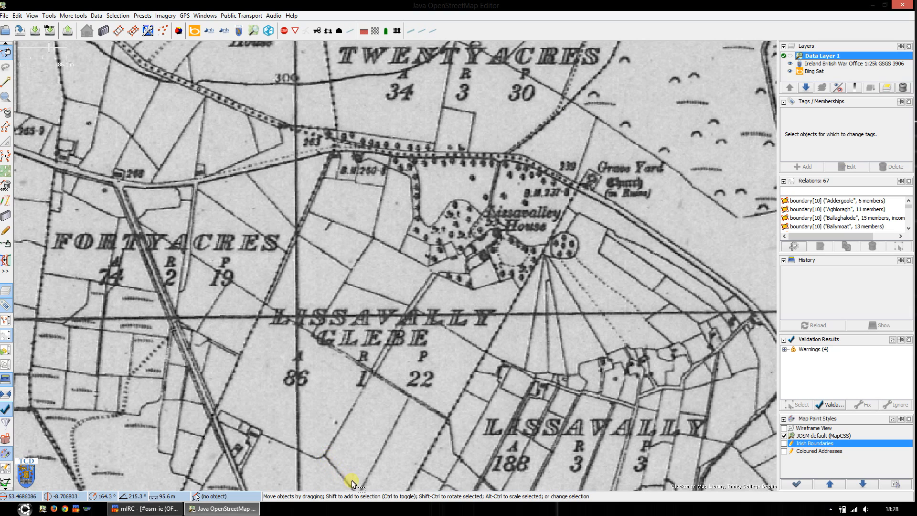
pyautogui.moveTo(412, 454); pyautogui.dragTo(449, 309)
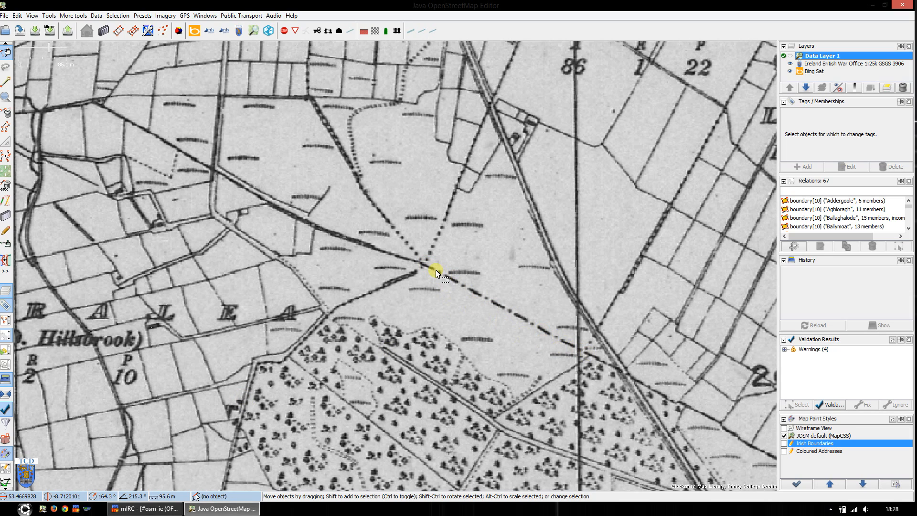
pyautogui.moveTo(520, 322); pyautogui.dragTo(427, 272)
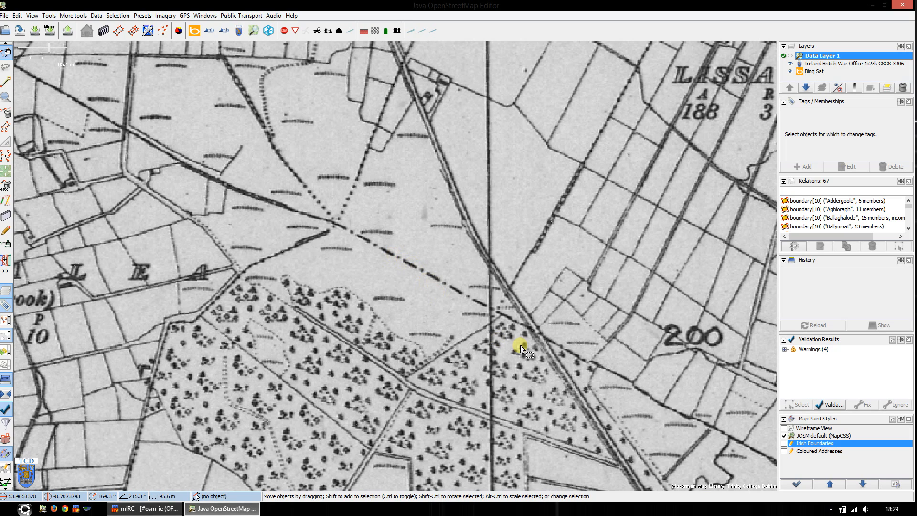
pyautogui.moveTo(667, 420); pyautogui.dragTo(505, 285)
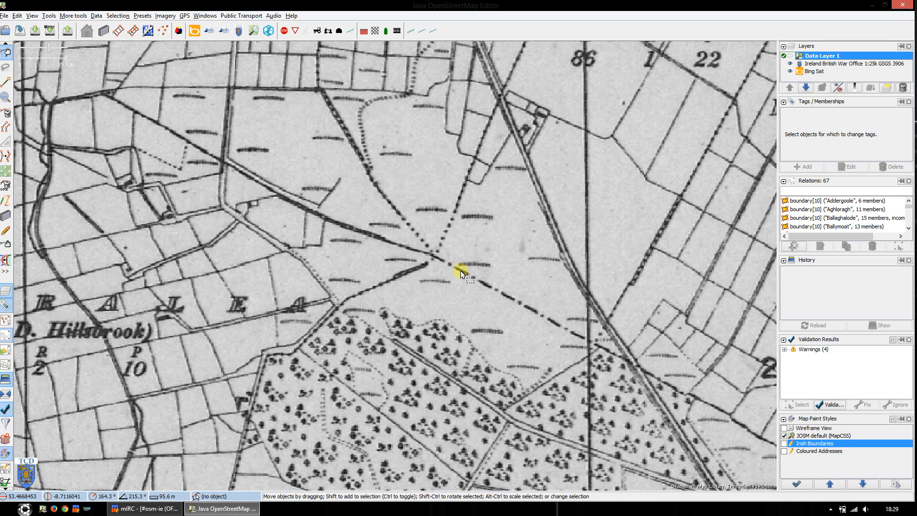
# - Compare the boundary junction north of the woodland and the lines leading to the road on the GSGS 3906 map with the Bing Sat imagery
pyautogui.hotkey('alt', '2')
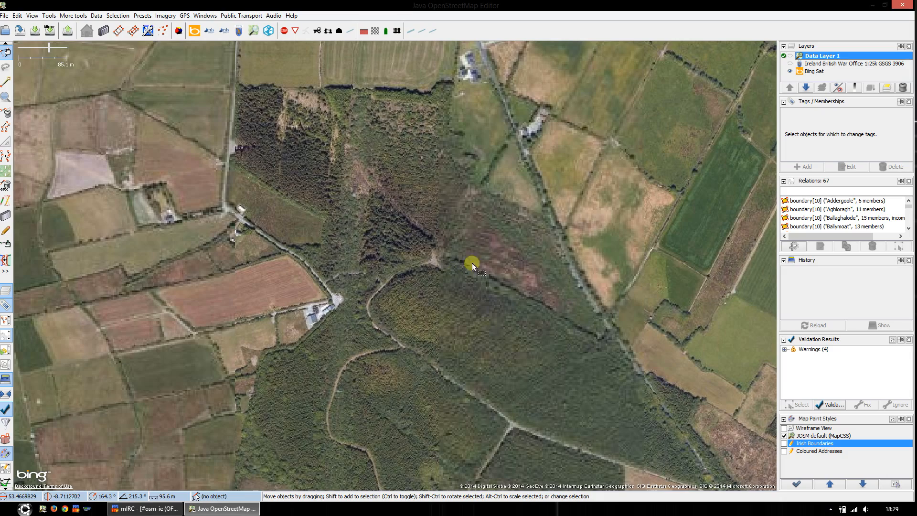
pyautogui.scroll(1, 407, 236)
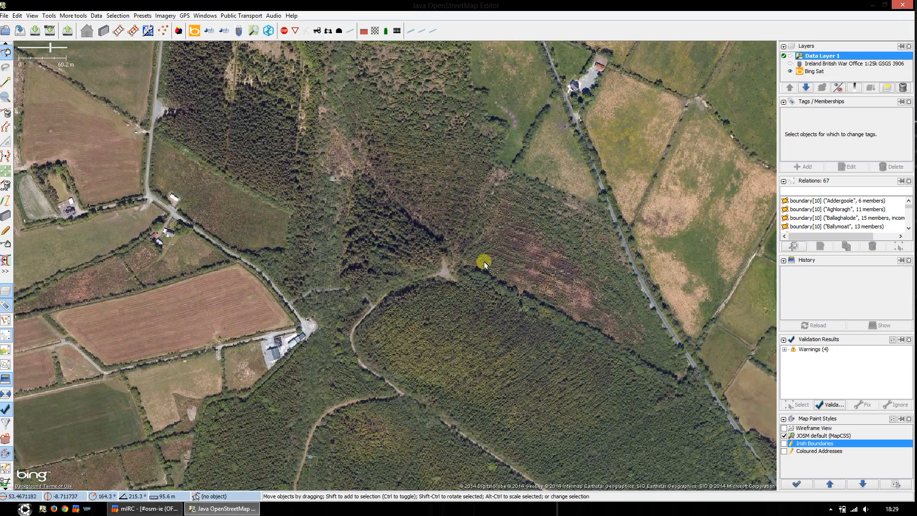
pyautogui.scroll(-1, 483, 263)
pyautogui.hotkey('alt', '2')
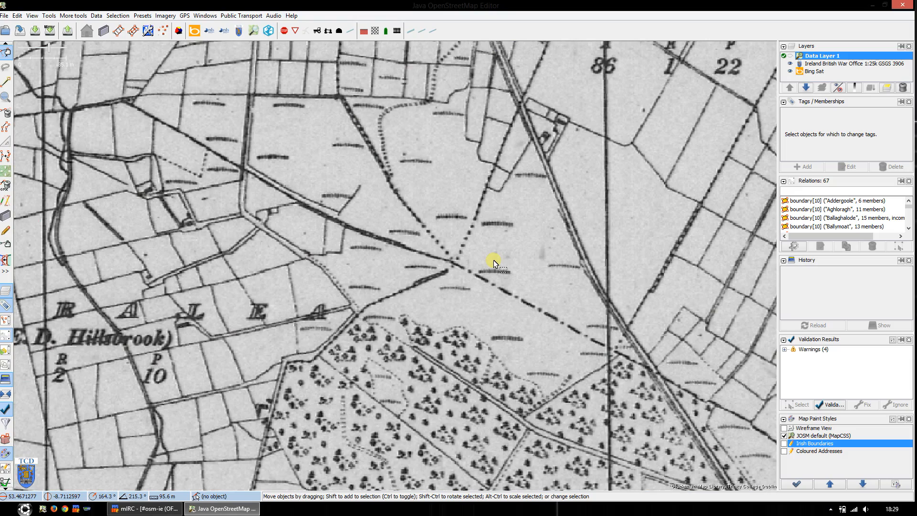
pyautogui.hotkey('alt', '2')
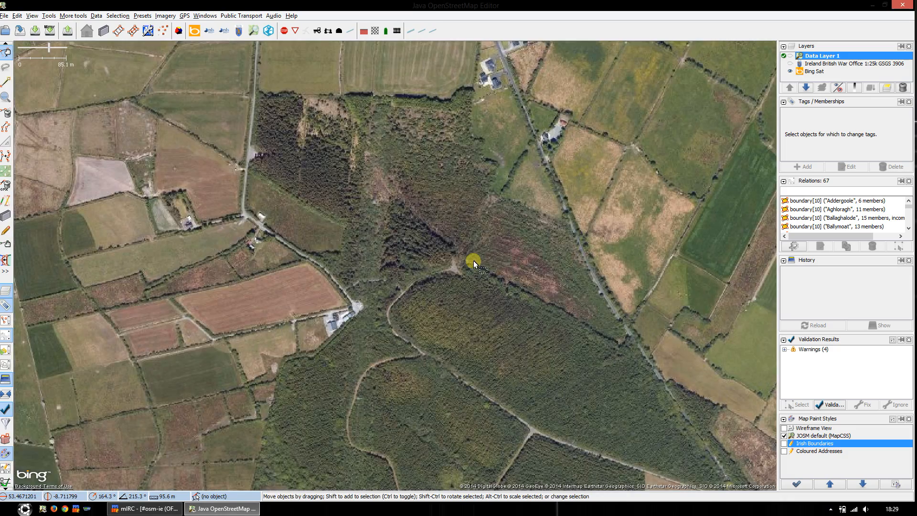
pyautogui.hotkey('alt', '2')
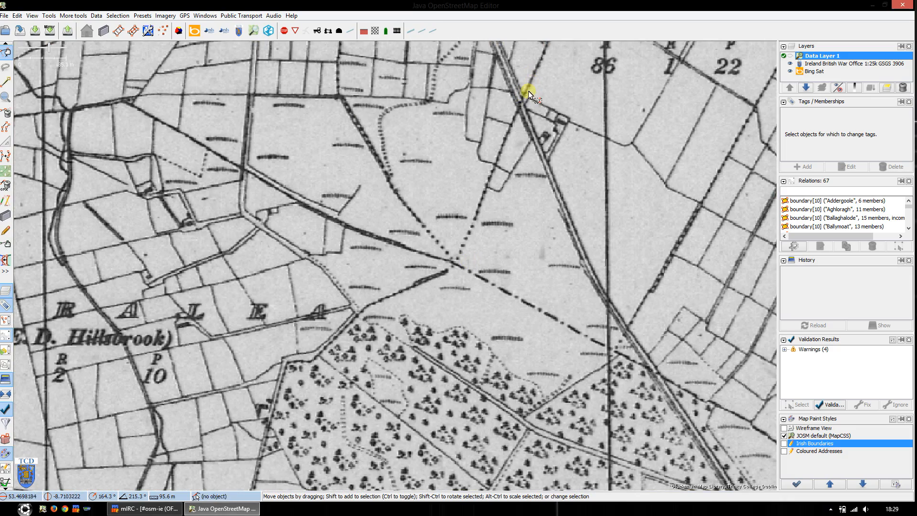
pyautogui.hotkey('alt', '2')
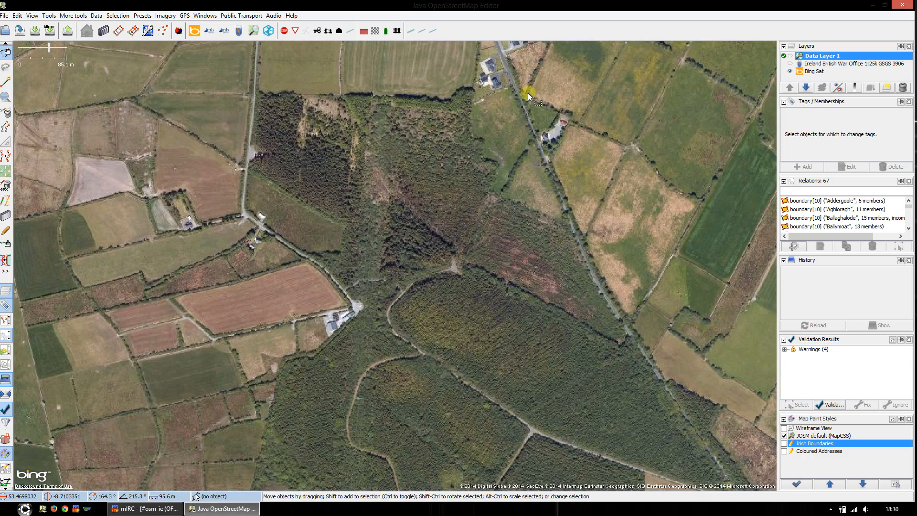
pyautogui.hotkey('alt', '2')
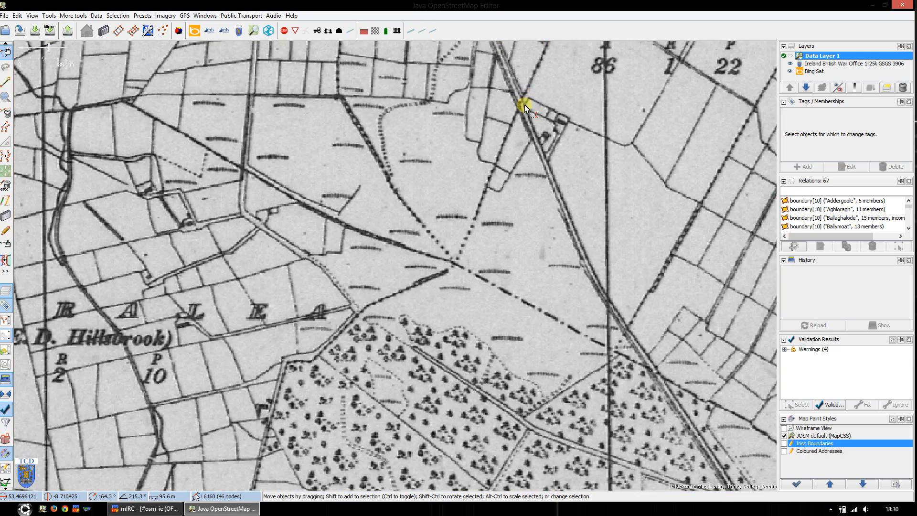
pyautogui.hotkey('alt', '2')
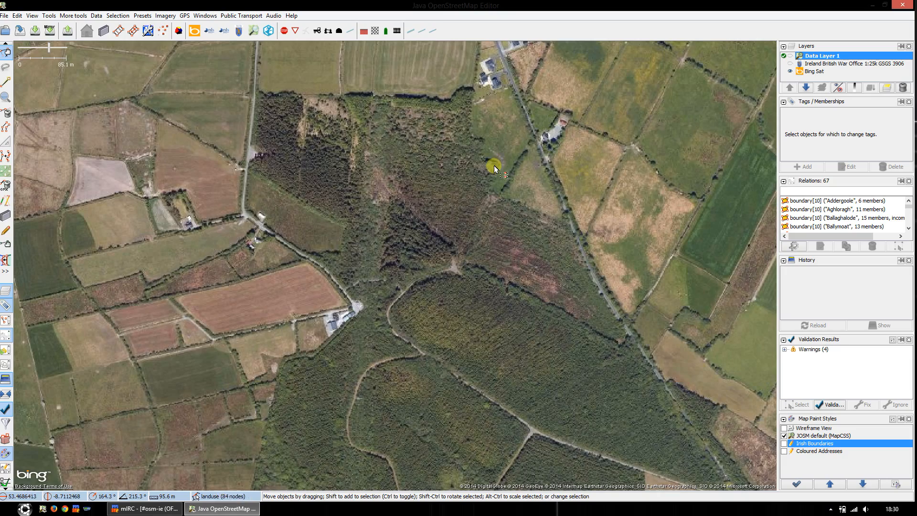
# - Compare the dash-dot boundary running southeast from the junction above the woodland to the road on the historic map with the Bing imagery
pyautogui.hotkey('alt', '2')
pyautogui.hotkey('alt', '2')
pyautogui.hotkey('alt', '2')
pyautogui.hotkey('alt', '2')
pyautogui.hotkey('alt', '2')
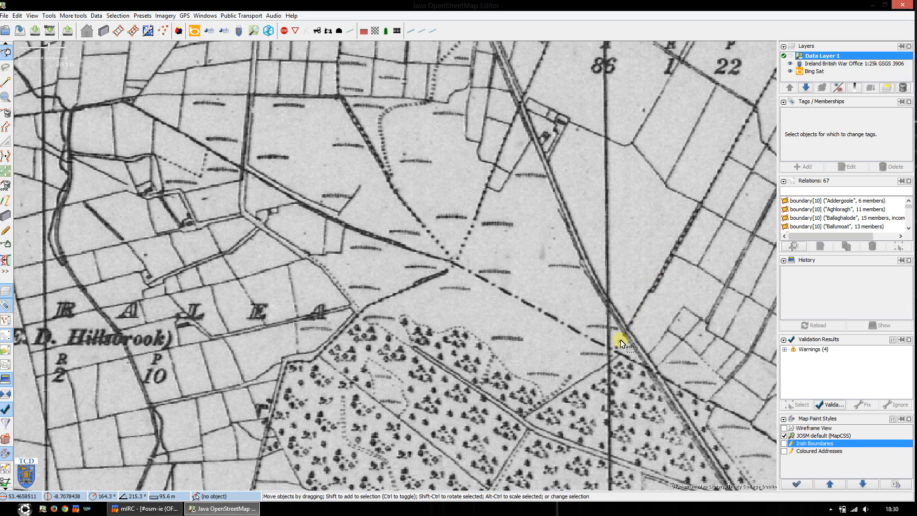
pyautogui.hotkey('alt', '2')
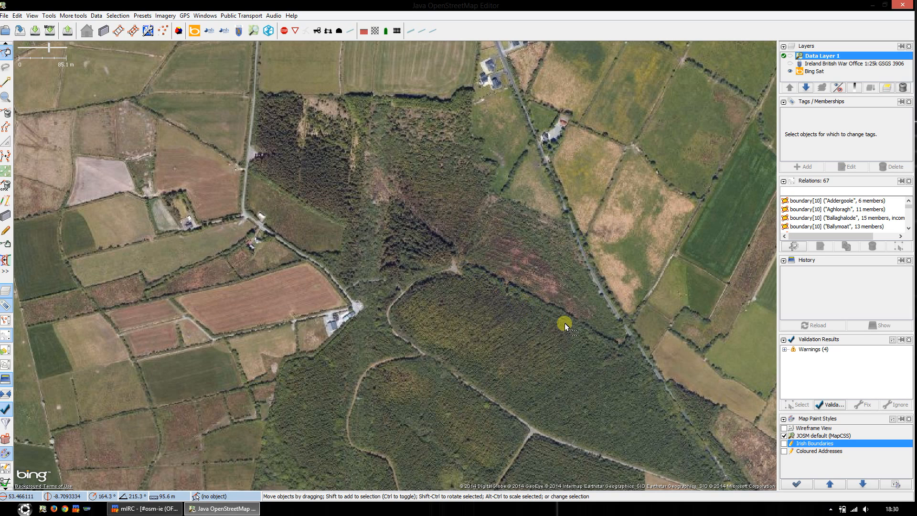
pyautogui.hotkey('alt', '2')
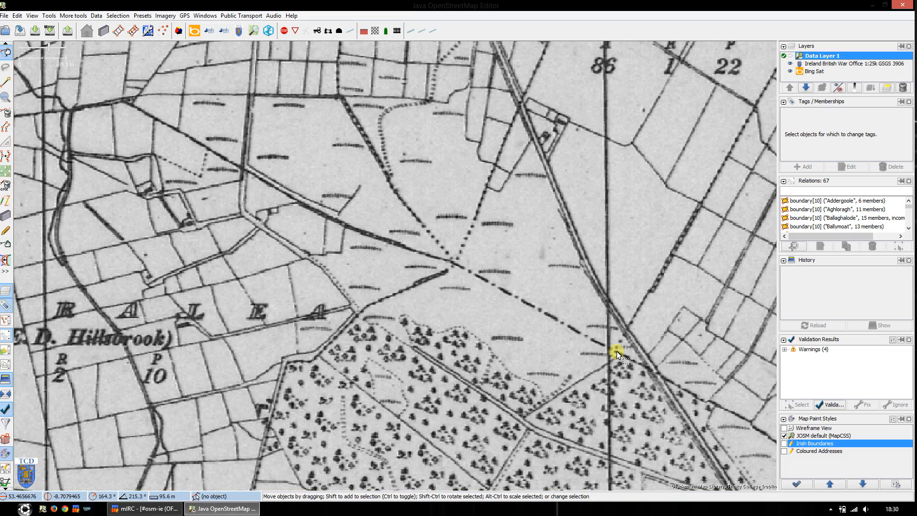
# - Check the boundary lines converging on the junction from the north and west on the historic map against the forest features on Bing
pyautogui.hotkey('alt', '2')
pyautogui.hotkey('alt', '2')
pyautogui.hotkey('alt', '2')
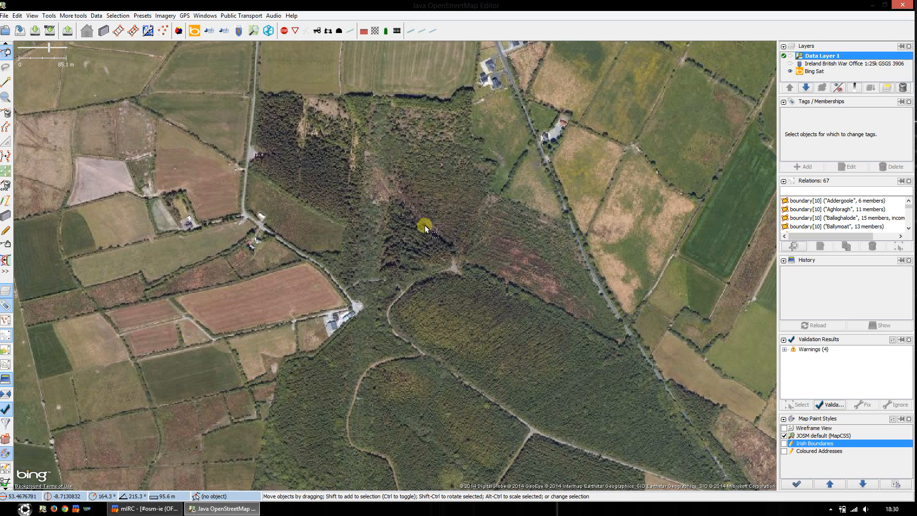
pyautogui.hotkey('alt', '2')
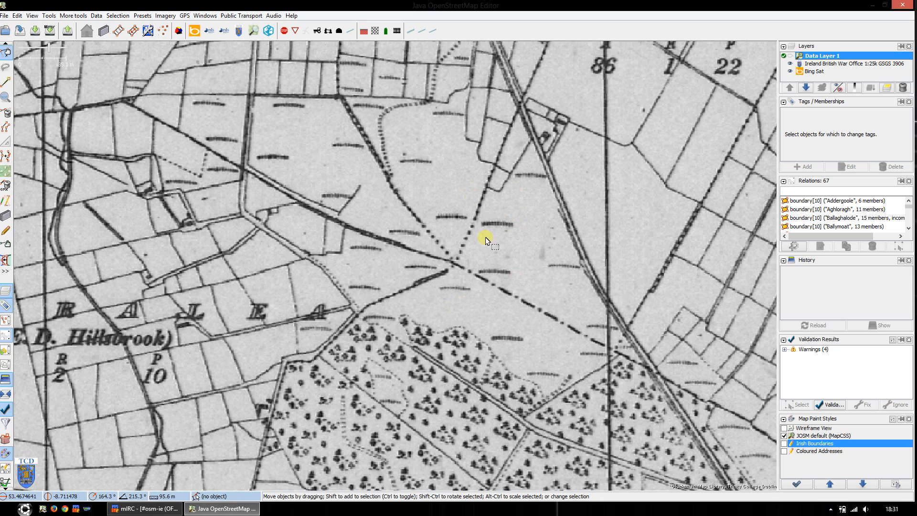
pyautogui.hotkey('alt', '2')
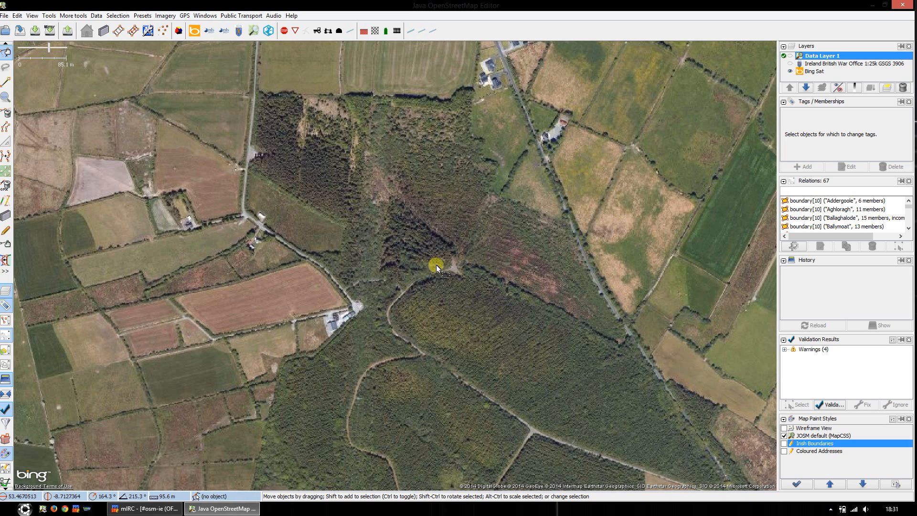
pyautogui.hotkey('alt', '2')
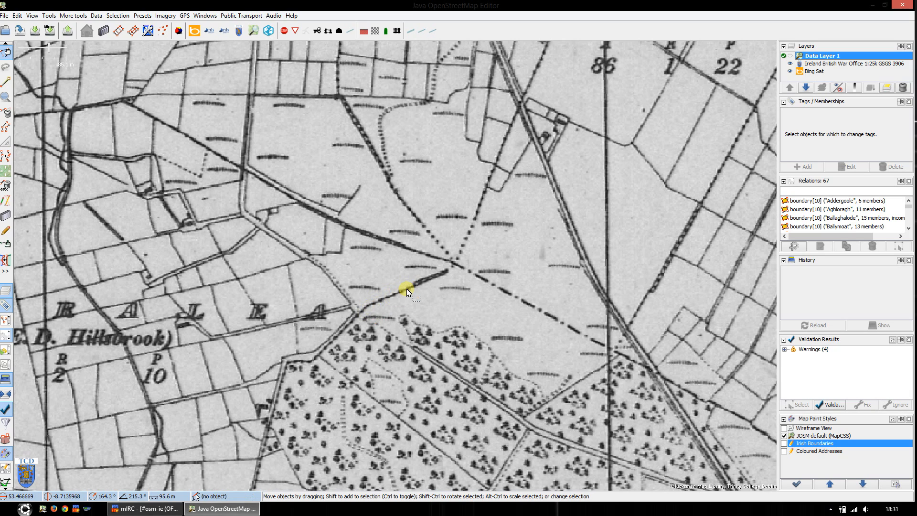
pyautogui.hotkey('alt', '2')
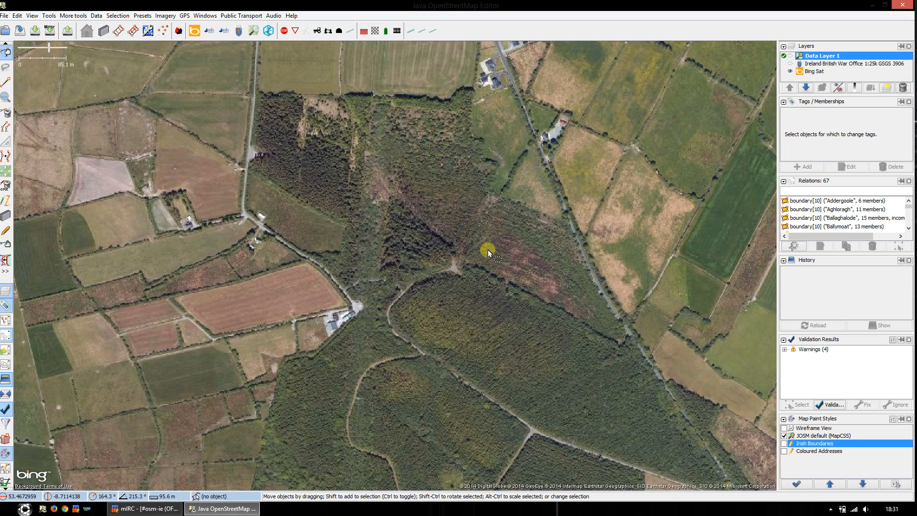
pyautogui.hotkey('alt', '2')
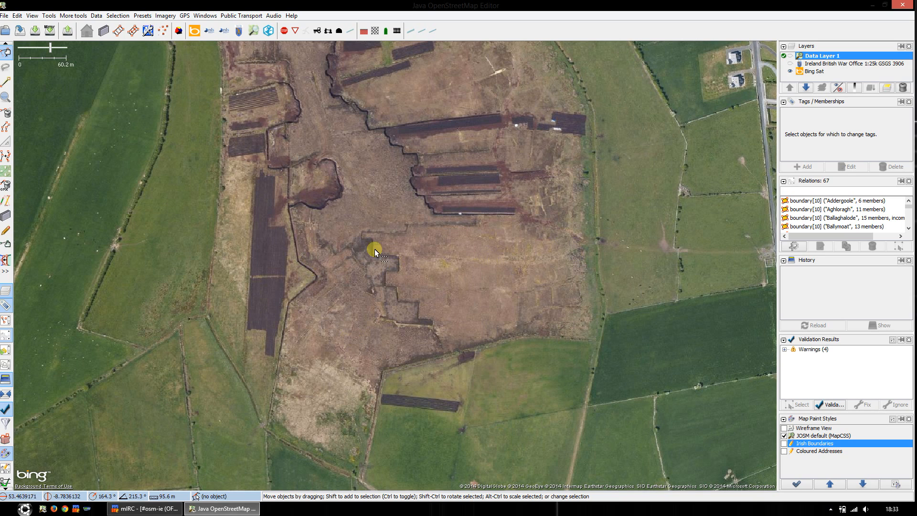
# - Make the GSGS 3906 map layer semi-transparent over the Bing imagery around the dotted boundary junction in the bog
pyautogui.hotkey('alt', '2')
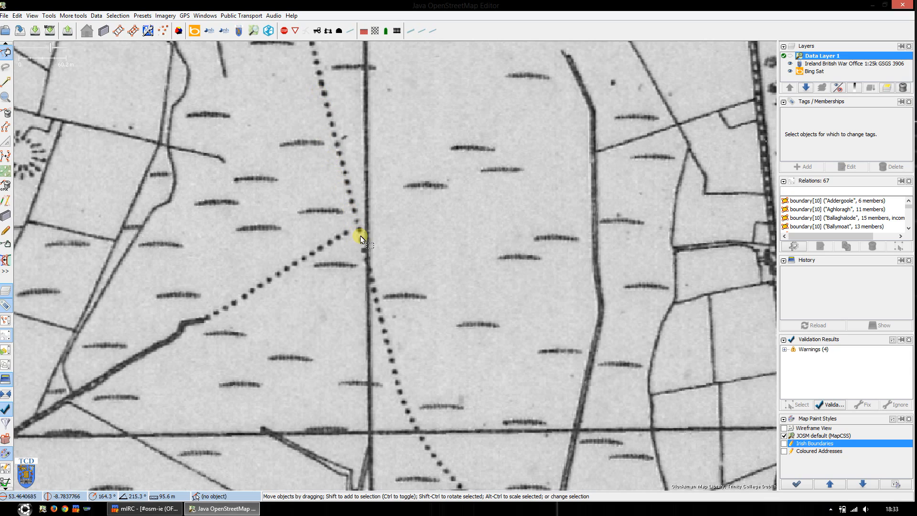
pyautogui.click(857, 88)
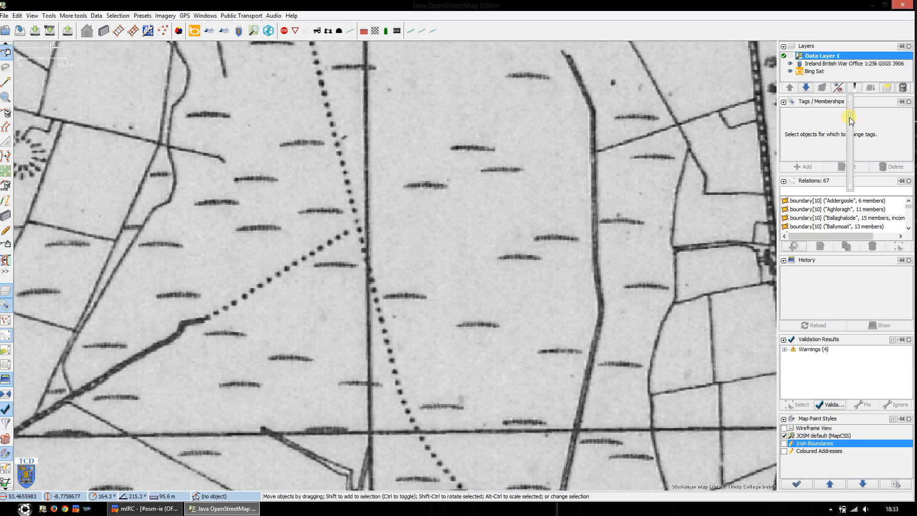
pyautogui.moveTo(849, 117); pyautogui.dragTo(852, 156)
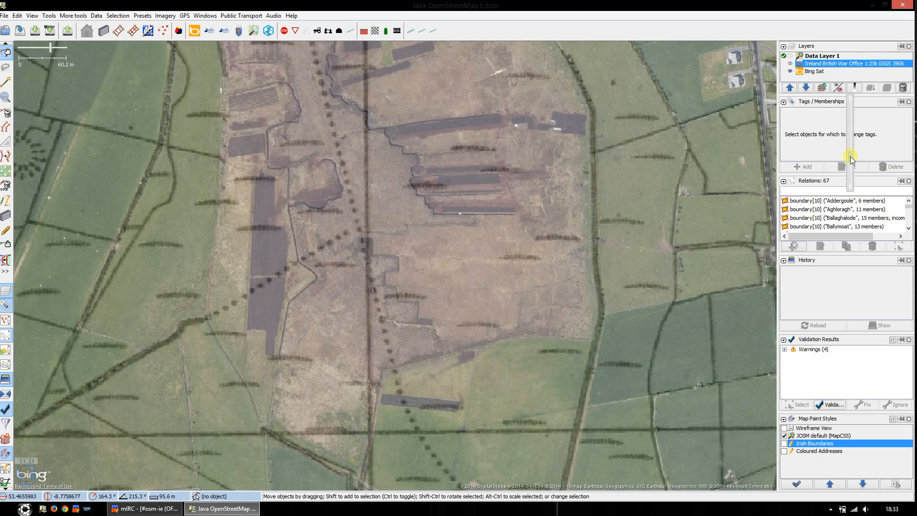
pyautogui.scroll(1, 359, 259)
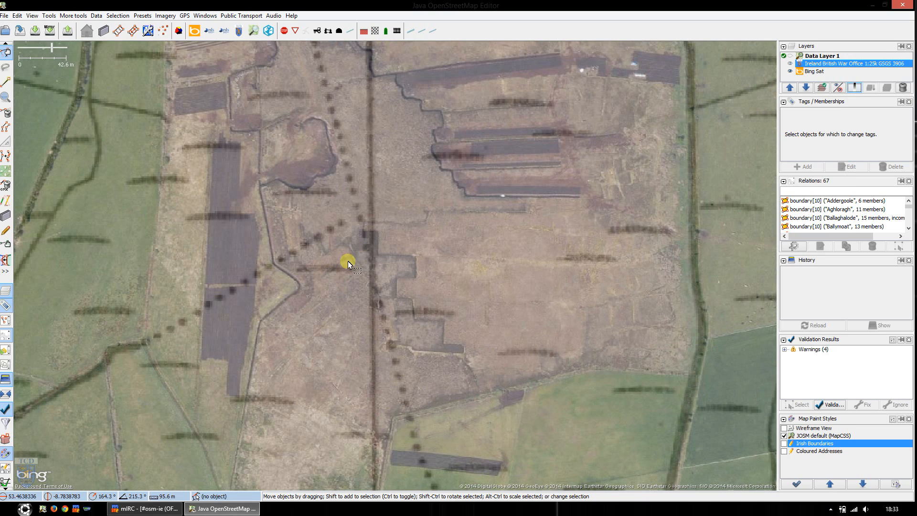
# - Follow the dotted boundaries southwest to the hedge line and north across the bog on the overlaid map and imagery
pyautogui.moveTo(348, 261); pyautogui.dragTo(506, 146)
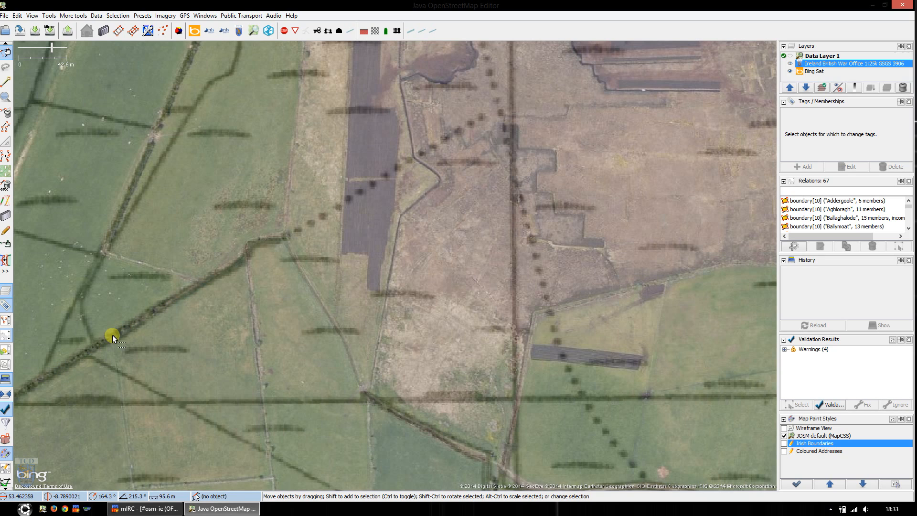
pyautogui.moveTo(428, 237); pyautogui.dragTo(325, 282)
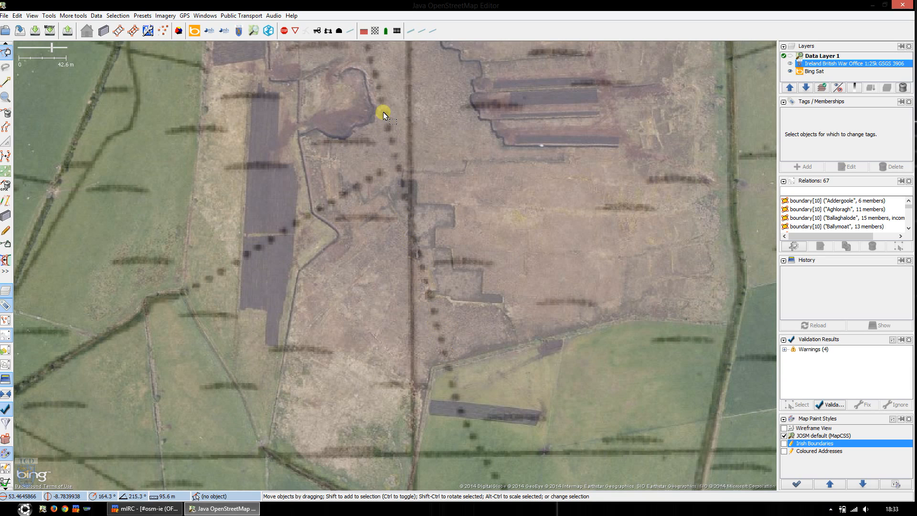
pyautogui.moveTo(369, 61); pyautogui.dragTo(394, 158)
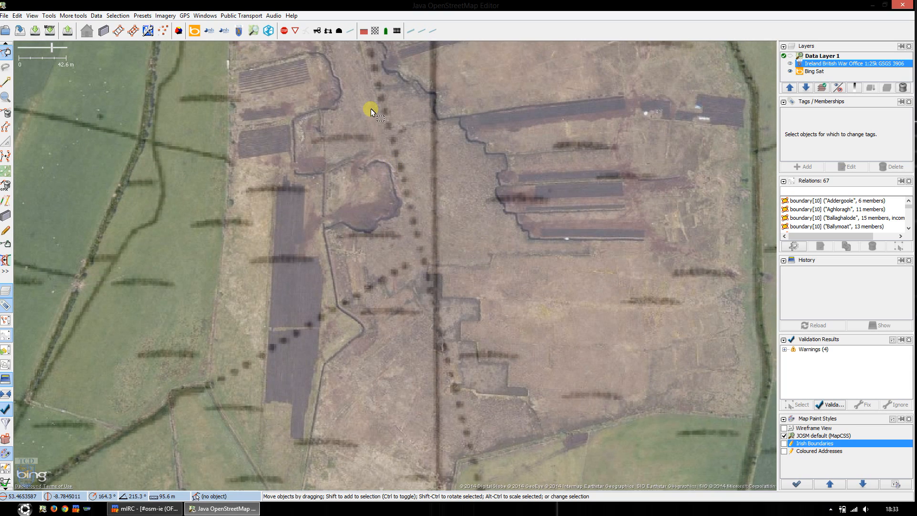
pyautogui.moveTo(371, 108); pyautogui.dragTo(391, 202)
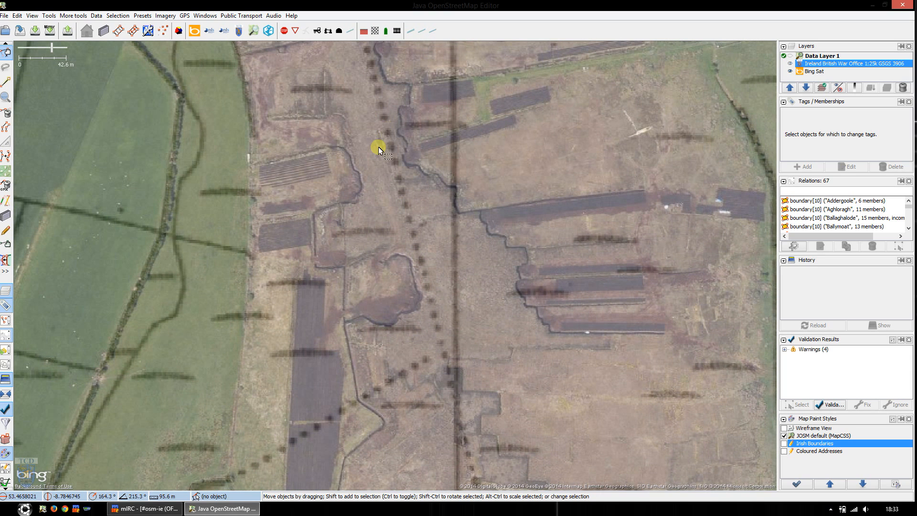
pyautogui.moveTo(393, 171); pyautogui.dragTo(408, 255)
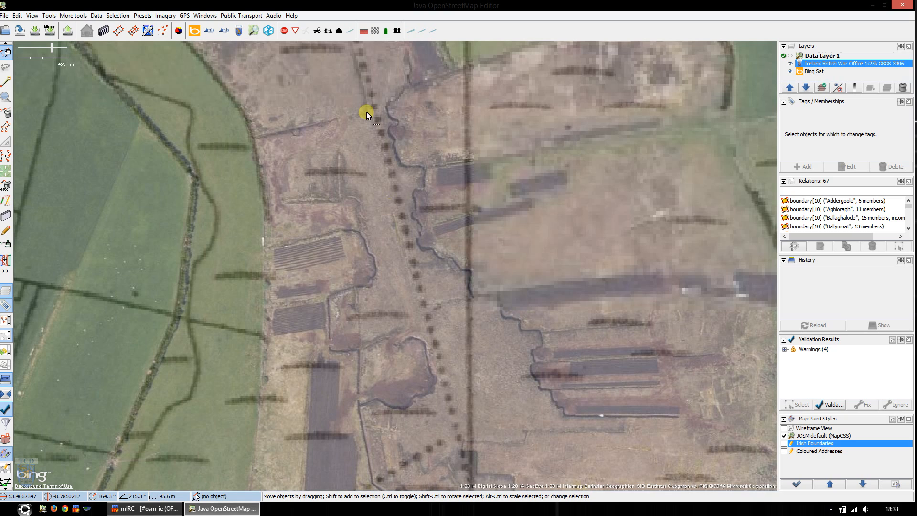
pyautogui.moveTo(478, 396); pyautogui.dragTo(378, 126)
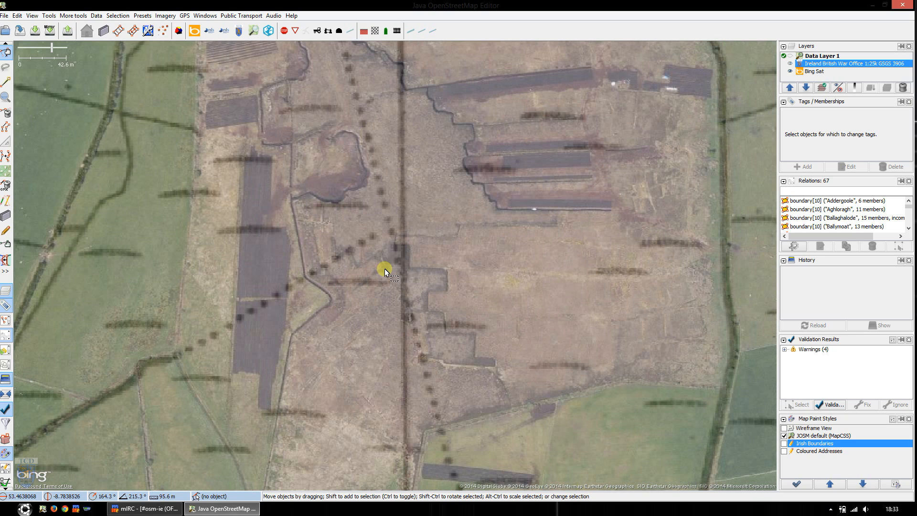
# - Trace the dotted boundary south from the bog junction to the curved track and along it toward the farm buildings
pyautogui.moveTo(361, 222); pyautogui.dragTo(358, 179)
pyautogui.scroll(-1, 397, 287)
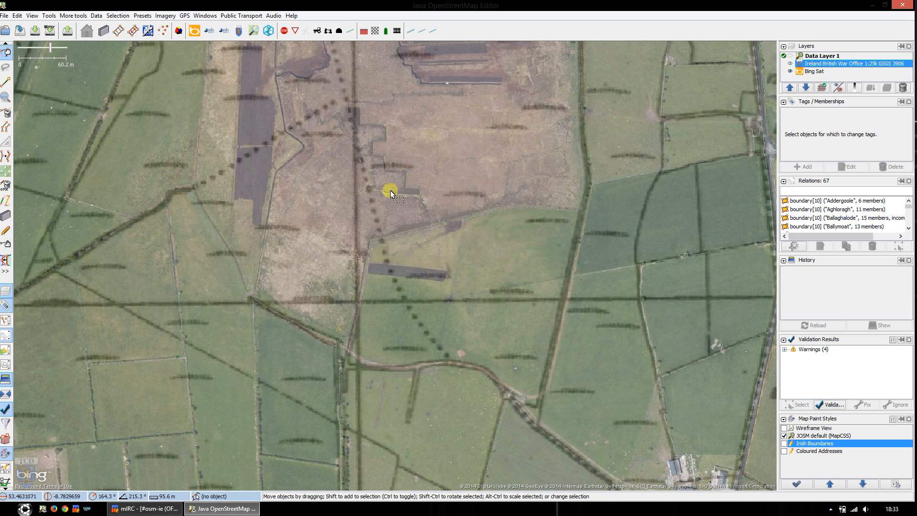
pyautogui.moveTo(416, 117); pyautogui.dragTo(420, 154)
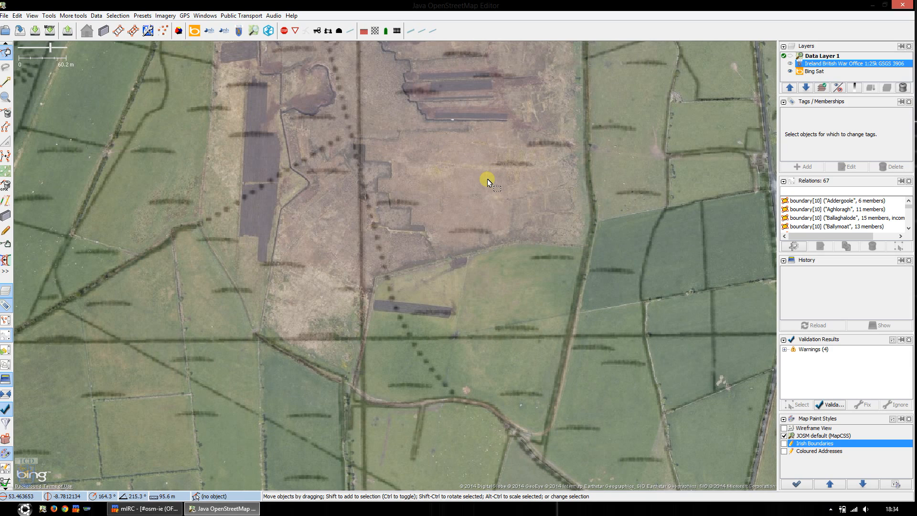
pyautogui.moveTo(466, 265); pyautogui.dragTo(394, 168)
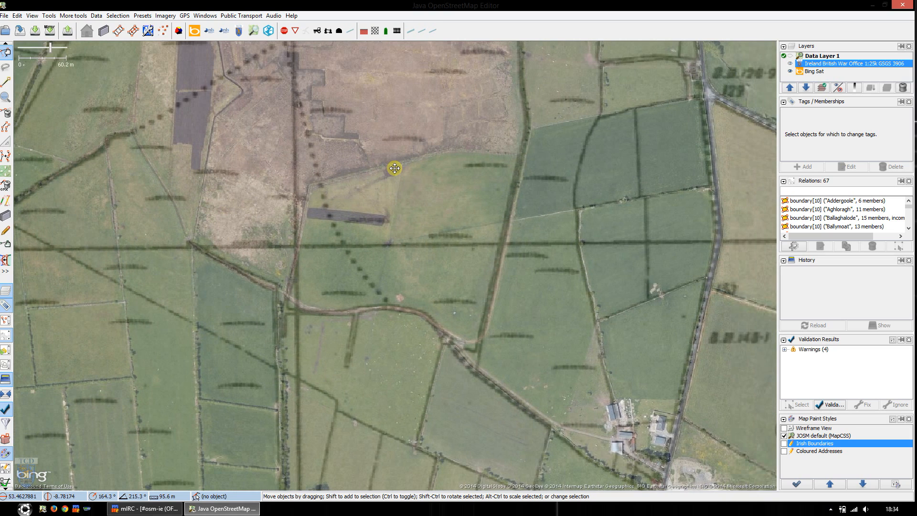
pyautogui.scroll(1, 278, 150)
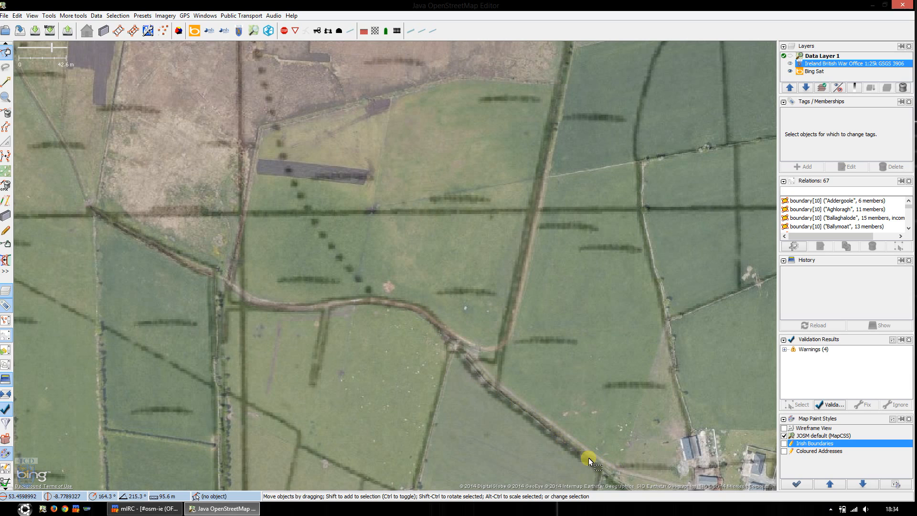
# - Examine the townland names, areas and dotted boundaries of Twentyacres, Fortyacres and Lissavally Glebe on the historic map
pyautogui.scroll(-3, 456, 341)
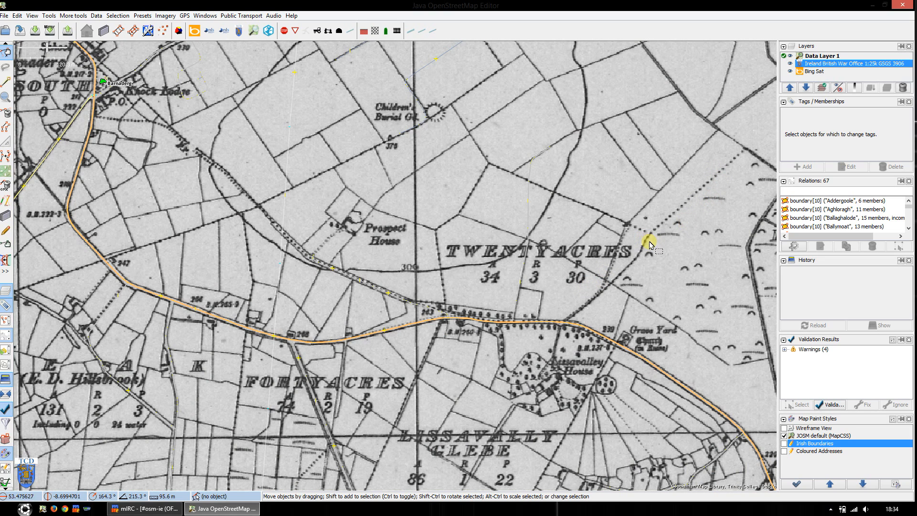
pyautogui.moveTo(649, 242); pyautogui.dragTo(619, 212)
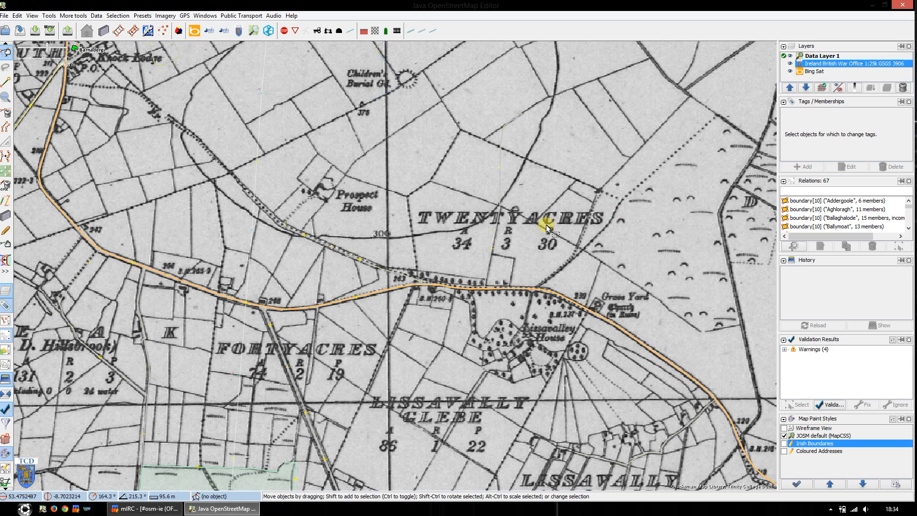
pyautogui.scroll(-1, 544, 228)
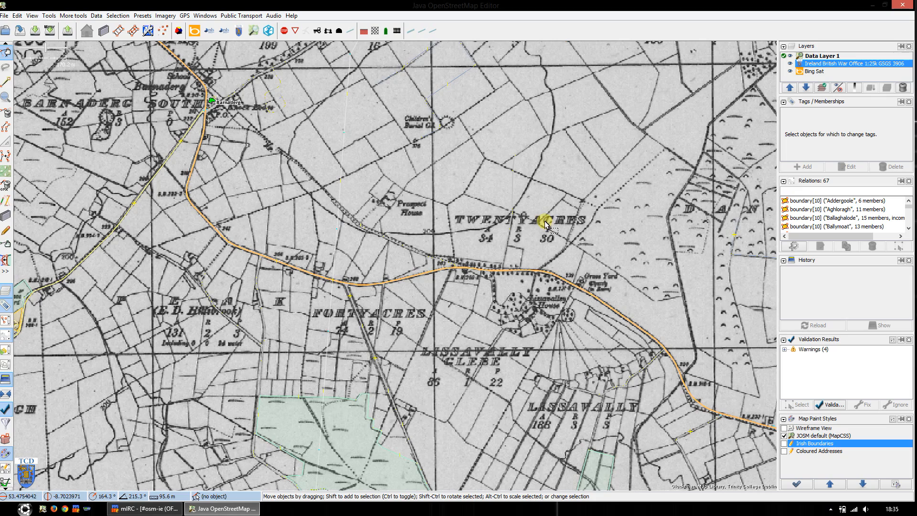
pyautogui.scroll(1, 514, 236)
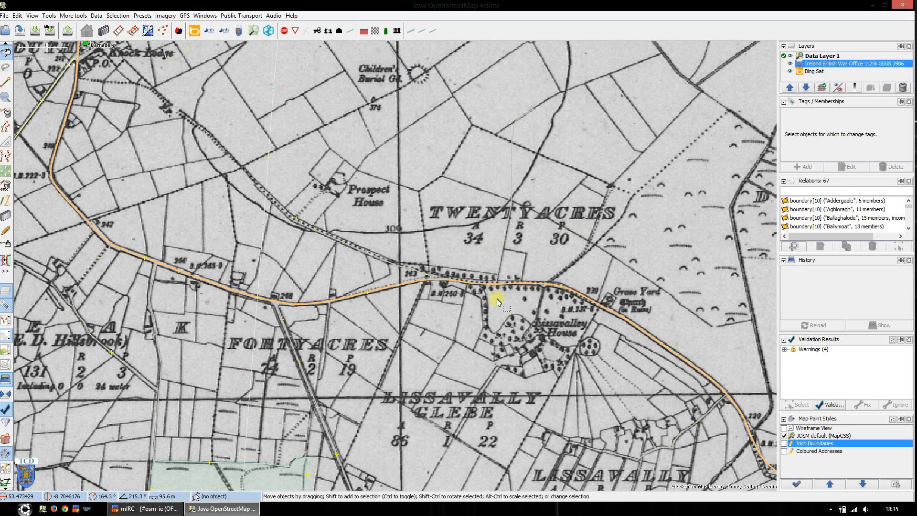
pyautogui.moveTo(289, 380); pyautogui.dragTo(247, 271)
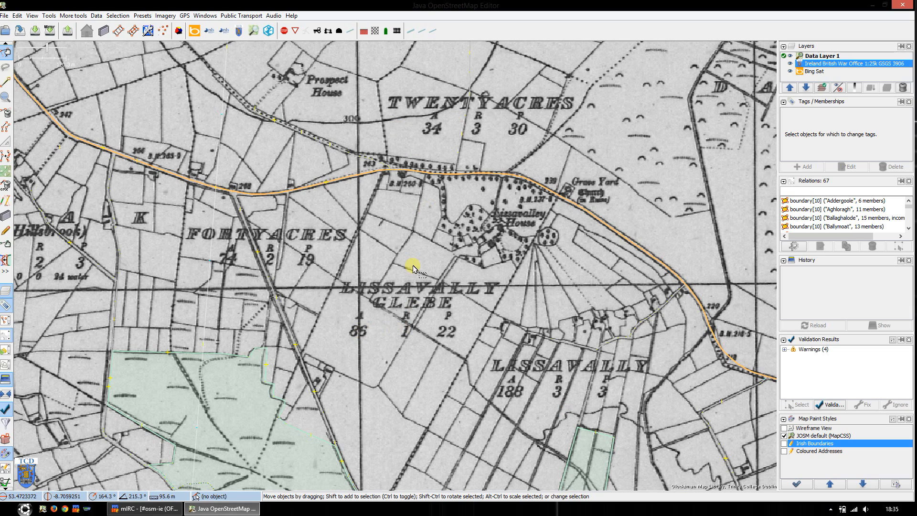
pyautogui.moveTo(454, 225); pyautogui.dragTo(465, 301)
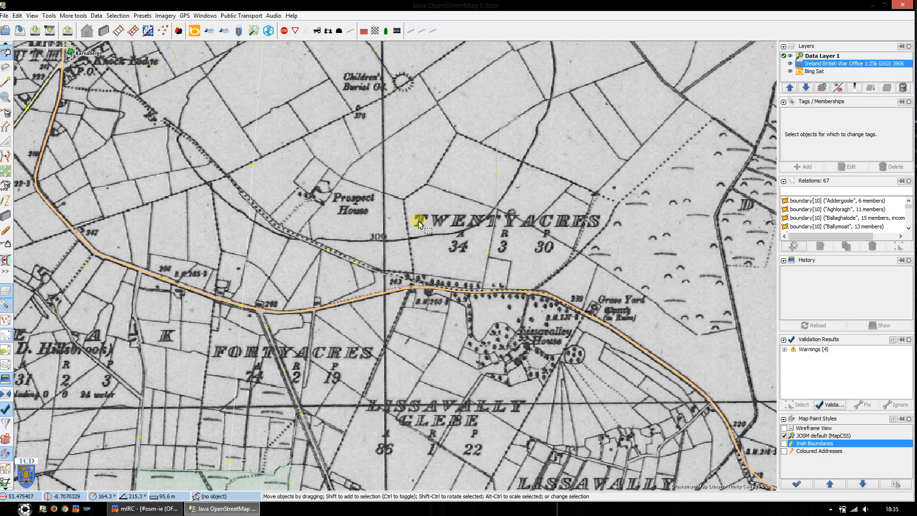
# - Inspect the boundary of Twentyacres up close on the historic map, from the tree-lined road to its northern edge
pyautogui.scroll(2, 530, 293)
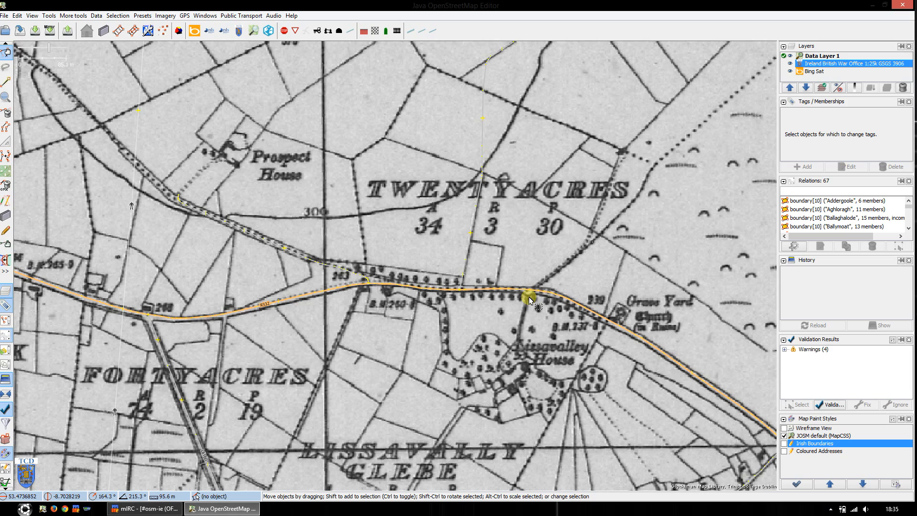
pyautogui.scroll(-2, 518, 247)
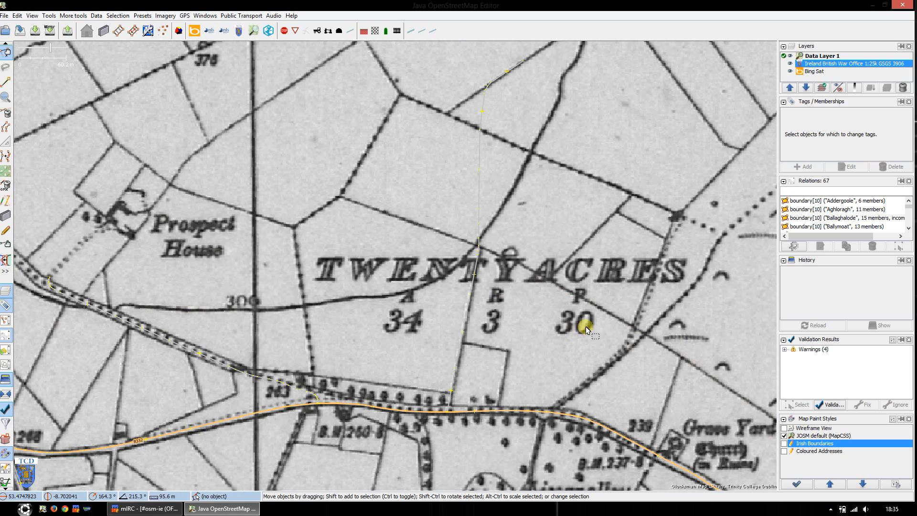
pyautogui.scroll(2, 342, 311)
pyautogui.moveTo(341, 311); pyautogui.dragTo(299, 331)
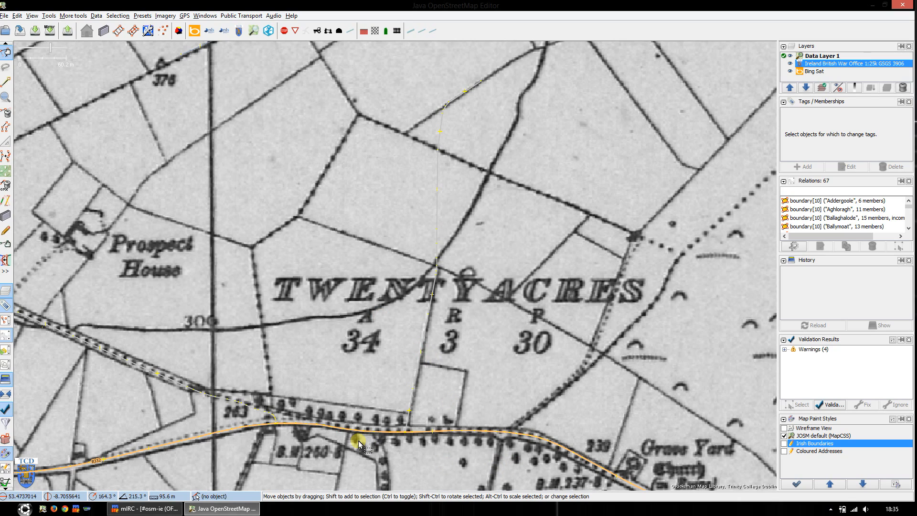
# - Hide the data layer and compare the Twentyacres boundary on the historic map with the field edges on Bing
pyautogui.hotkey('alt', '1')
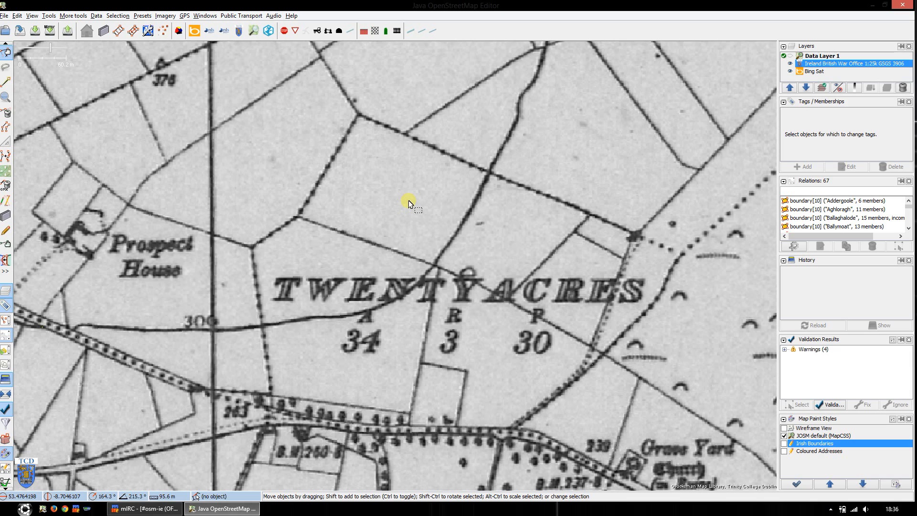
pyautogui.hotkey('alt', '2')
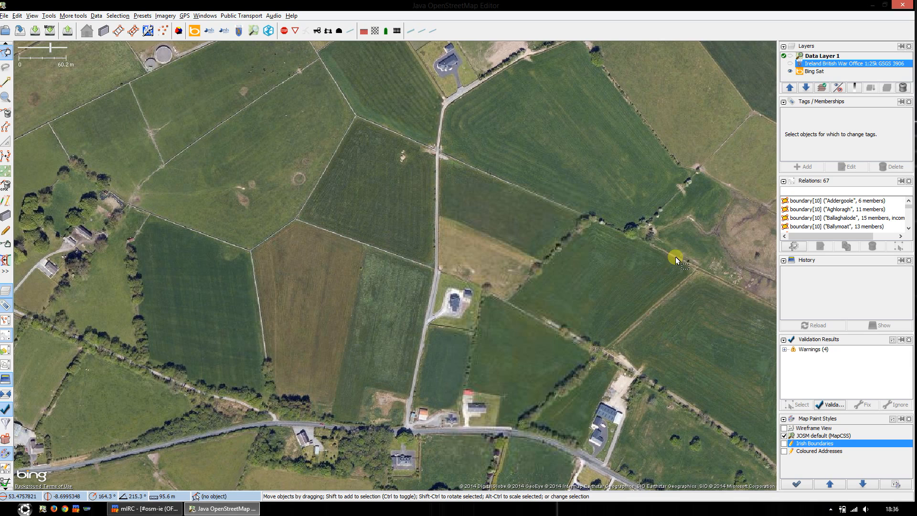
pyautogui.hotkey('alt', '2')
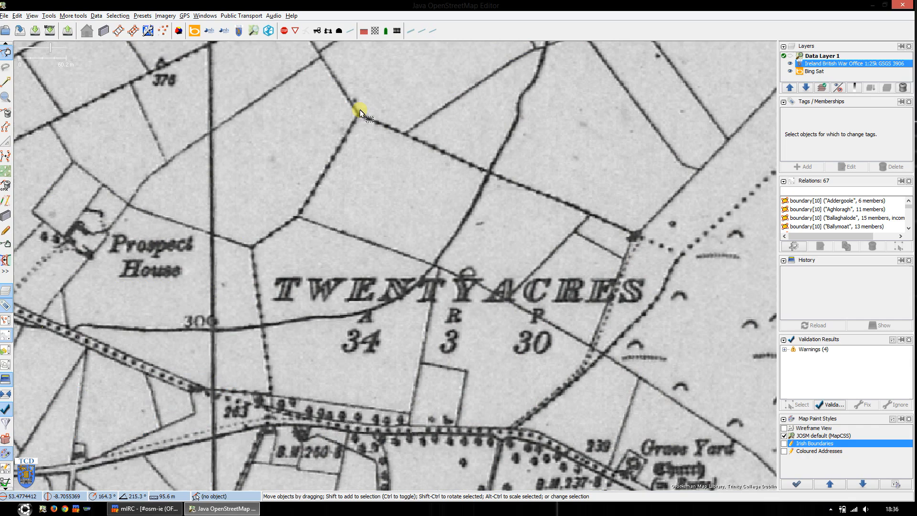
# - Compare the western boundary of Twentyacres on the historic map with the field walls on Bing, down to the tree-lined road
pyautogui.hotkey('alt', '2')
pyautogui.hotkey('alt', '2')
pyautogui.hotkey('alt', '2')
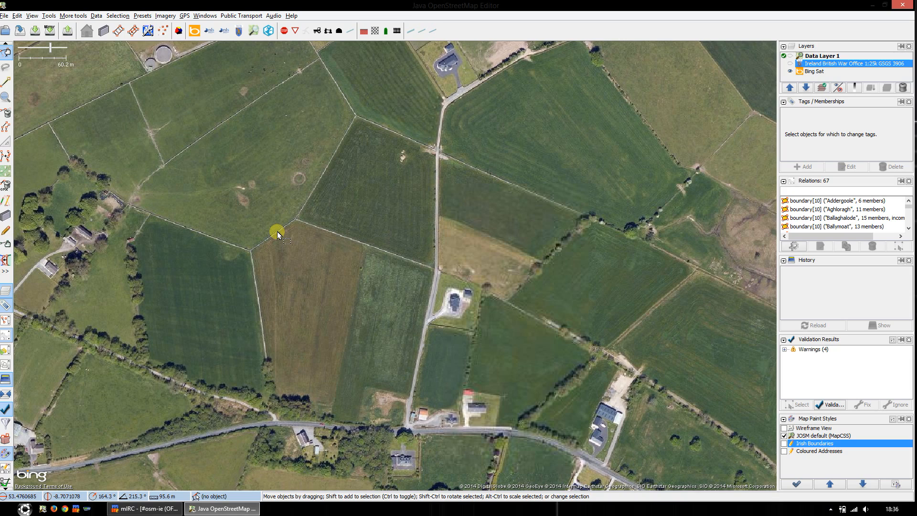
pyautogui.hotkey('alt', '2')
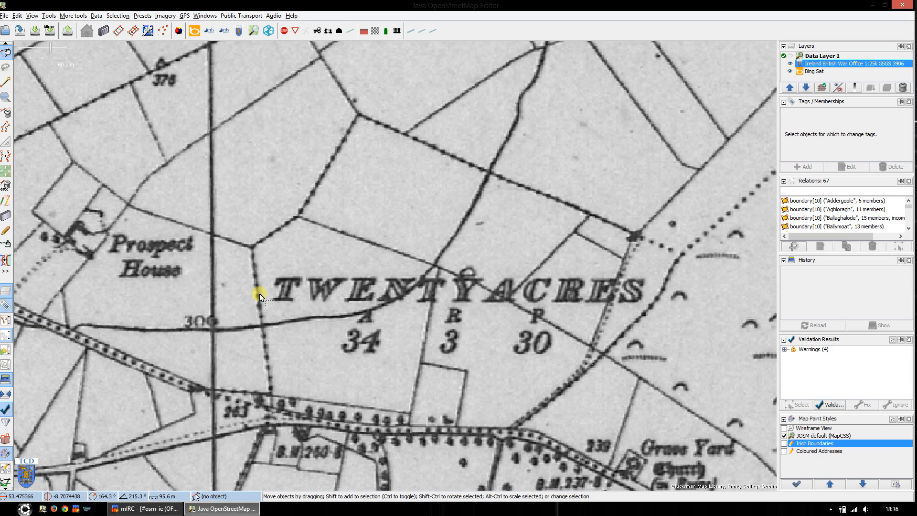
pyautogui.moveTo(273, 368); pyautogui.dragTo(248, 314)
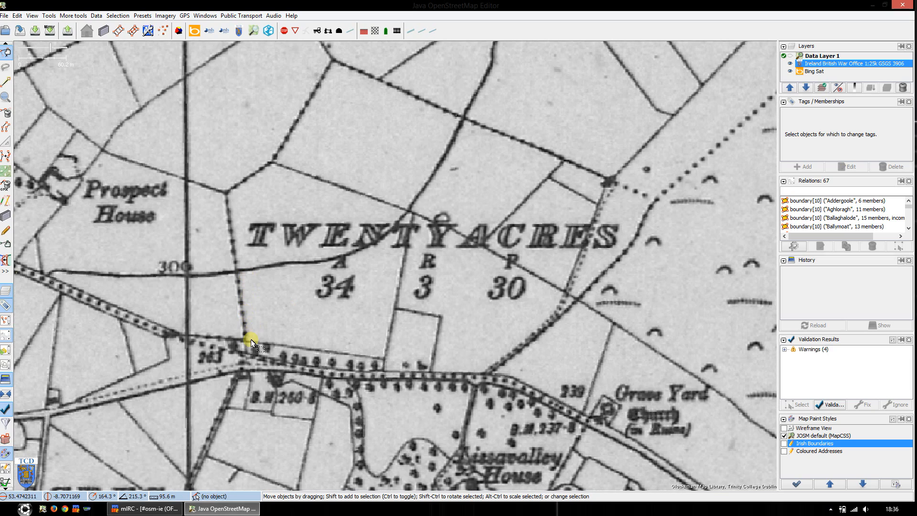
pyautogui.hotkey('alt', '2')
pyautogui.hotkey('alt', '2')
pyautogui.hotkey('alt', '2')
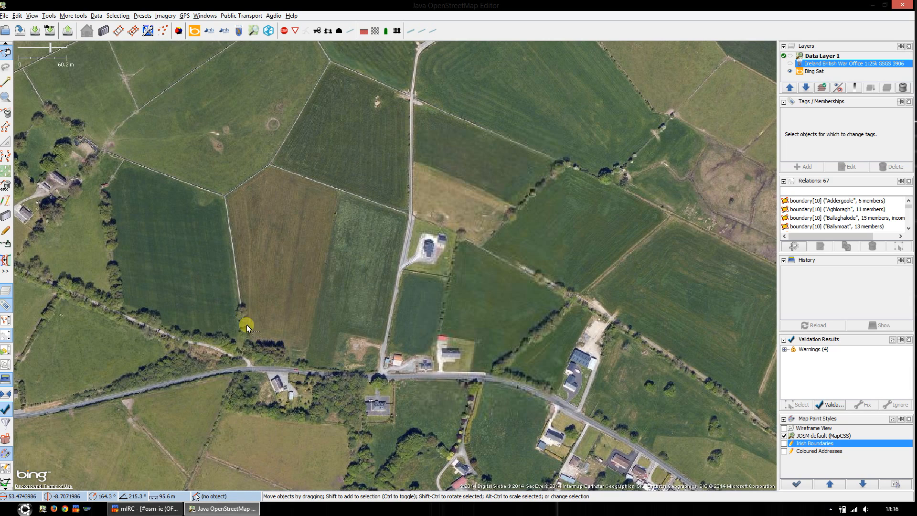
pyautogui.hotkey('alt', '2')
pyautogui.hotkey('alt', '2')
pyautogui.hotkey('alt', '2')
# - Compare the southern boundary of Twentyacres on the historic map with the main road on Bing, up to the eastern hedge junction
pyautogui.scroll(1, 274, 364)
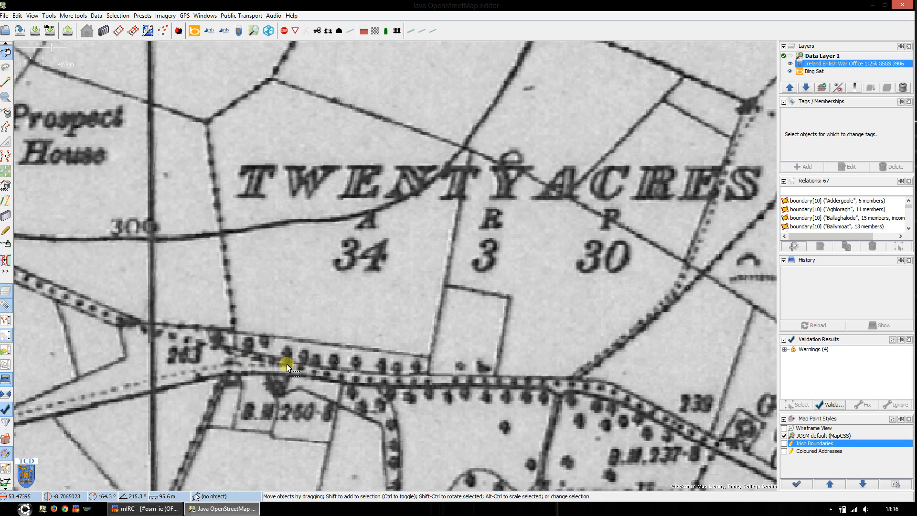
pyautogui.hotkey('alt', '2')
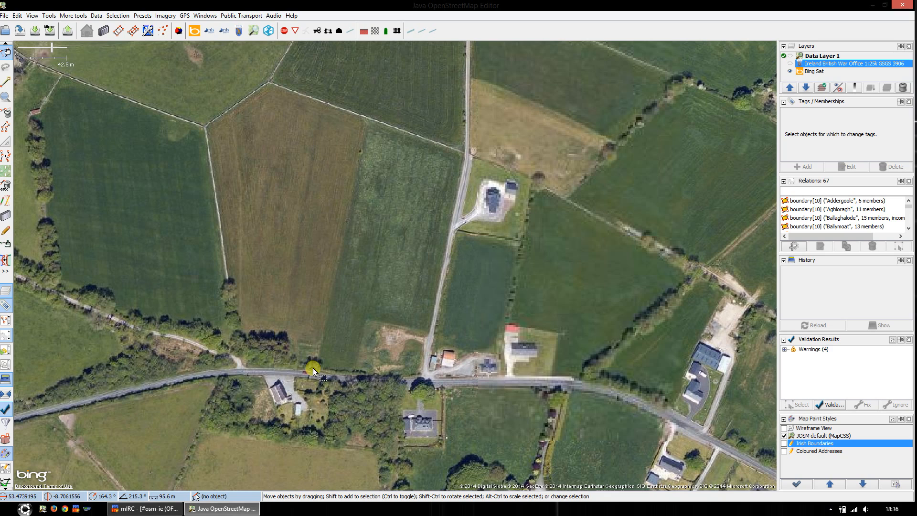
pyautogui.hotkey('alt', '2')
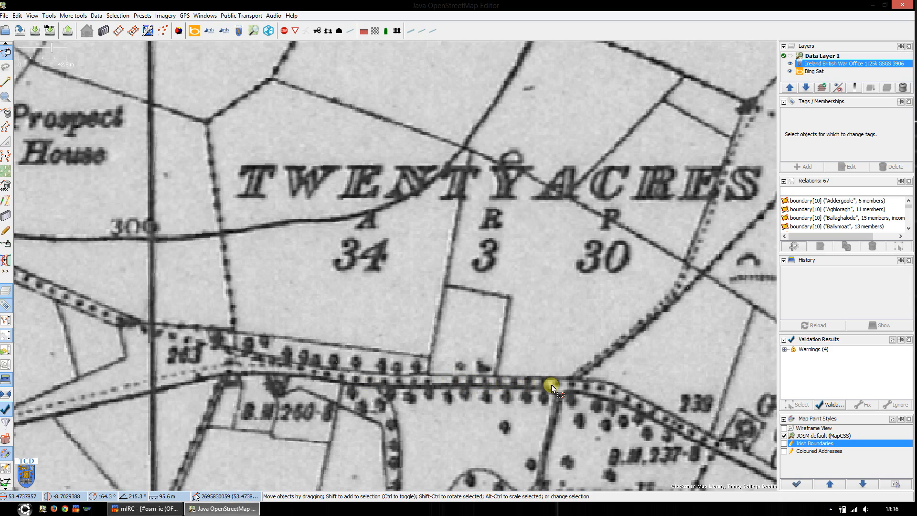
pyautogui.hotkey('alt', '2')
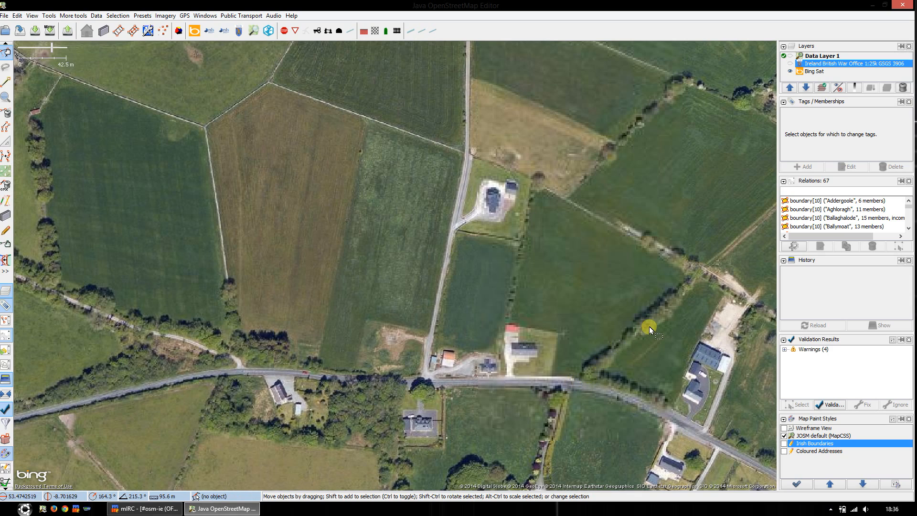
pyautogui.hotkey('alt', '2')
pyautogui.hotkey('alt', '2')
# - Compare the northeastern corner of Twentyacres and the dotted line beside the bog with the field edges on Bing
pyautogui.moveTo(711, 274); pyautogui.dragTo(536, 398)
pyautogui.hotkey('alt', '2')
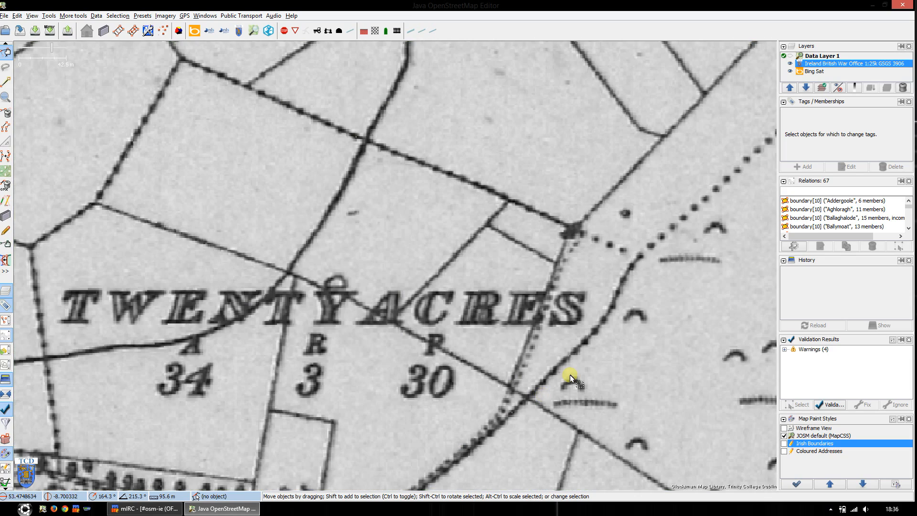
pyautogui.hotkey('alt', '2')
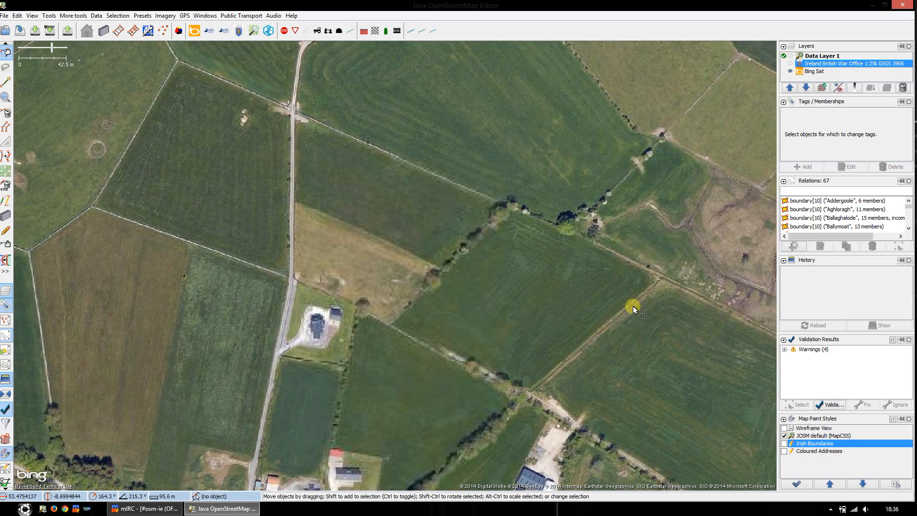
pyautogui.hotkey('alt', '2')
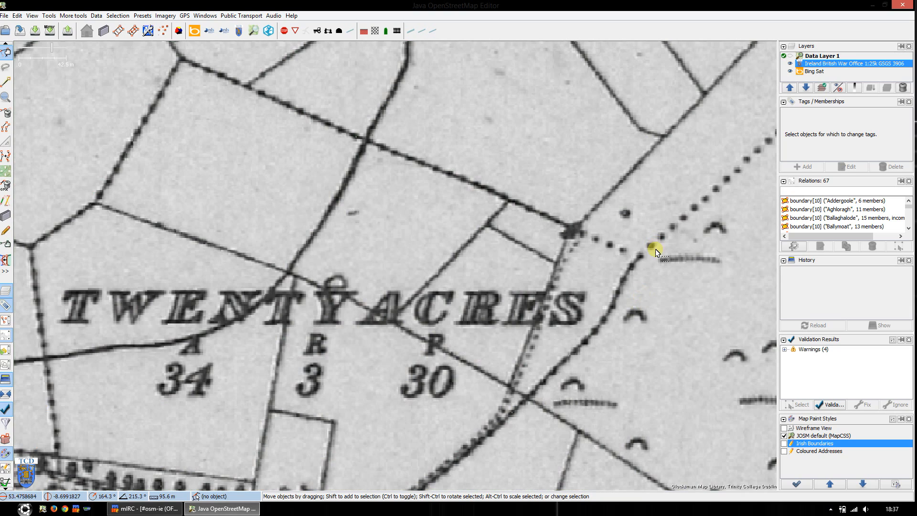
pyautogui.hotkey('alt', '2')
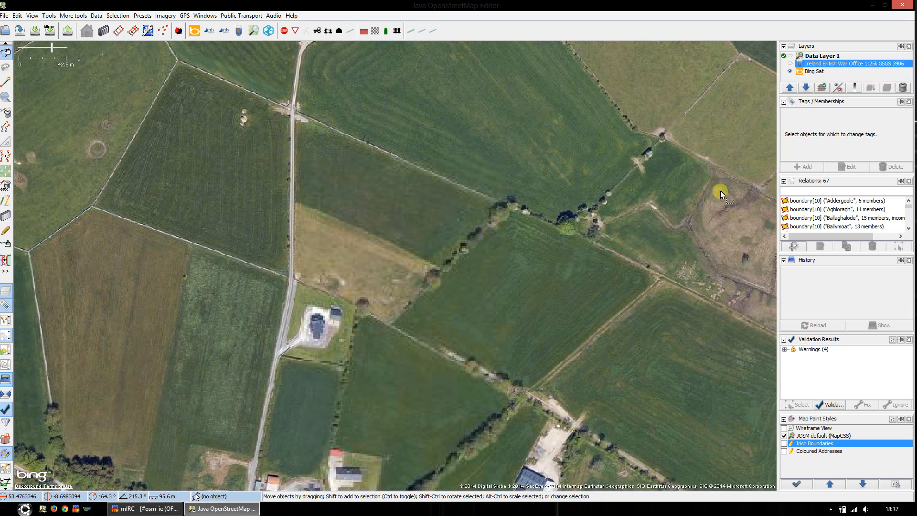
pyautogui.hotkey('alt', '2')
pyautogui.hotkey('alt', '2')
pyautogui.hotkey('alt', '2')
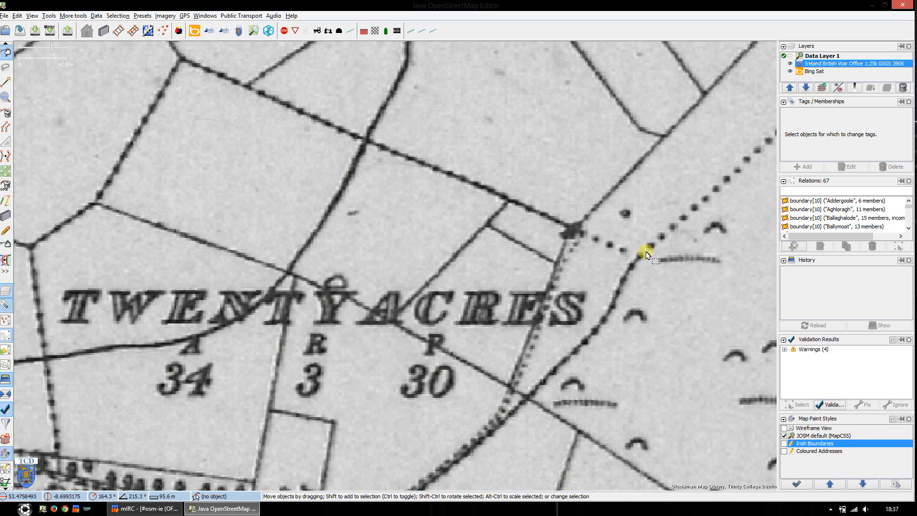
# - Compare the curved eastern boundary of Twentyacres on the historic map with the farm track and hedges on Bing
pyautogui.hotkey('alt', '2')
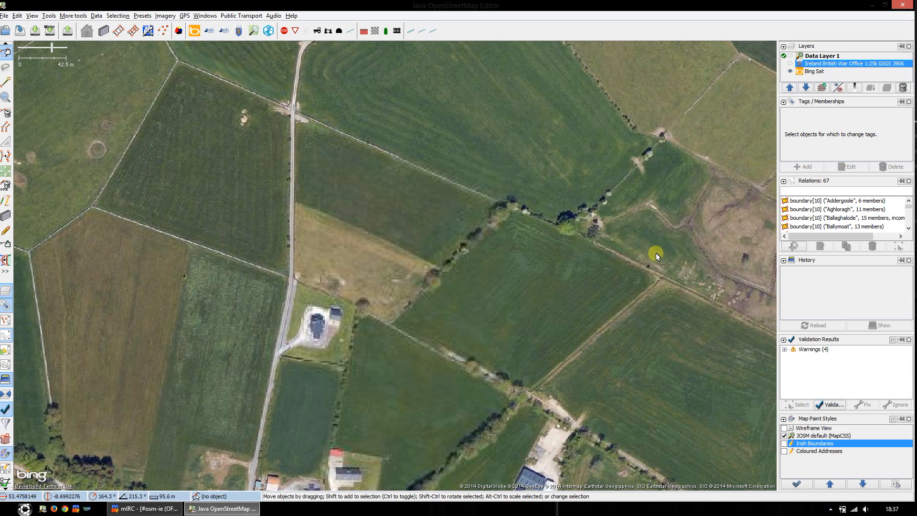
pyautogui.hotkey('alt', '2')
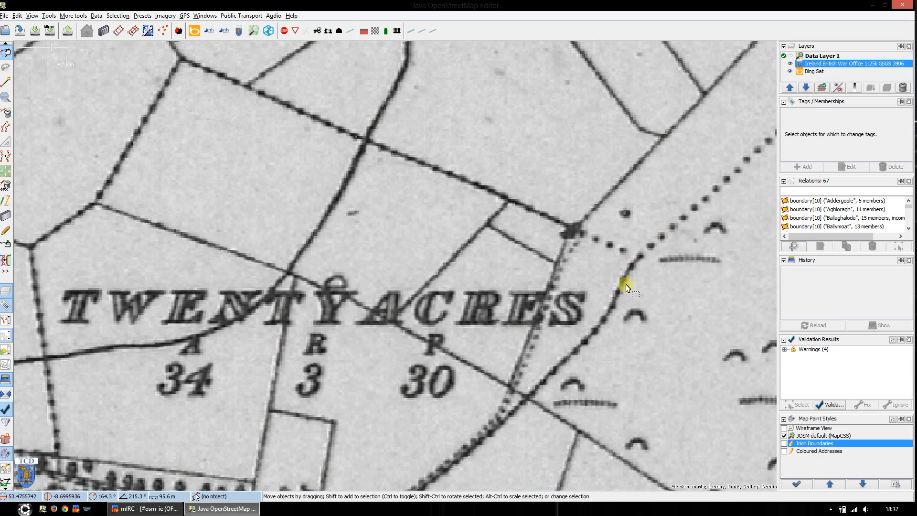
pyautogui.hotkey('alt', '2')
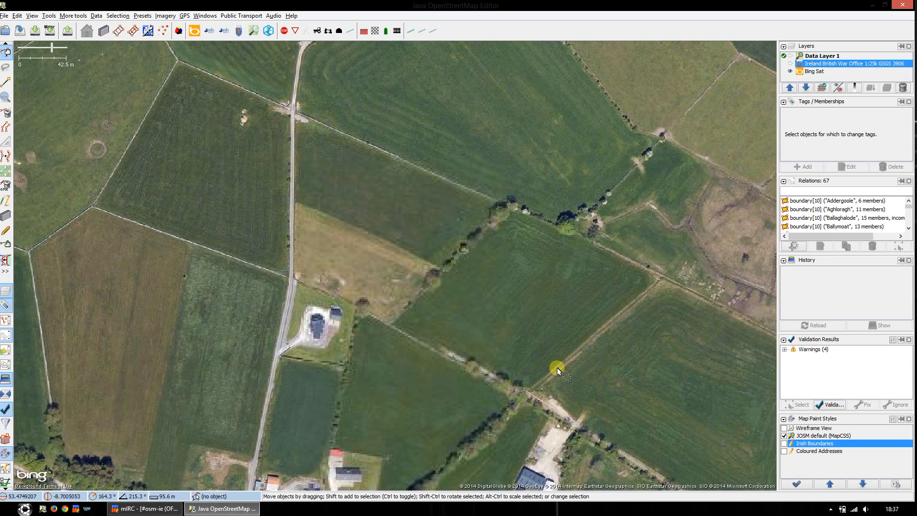
pyautogui.hotkey('alt', '2')
pyautogui.hotkey('alt', '2')
pyautogui.hotkey('alt', '2')
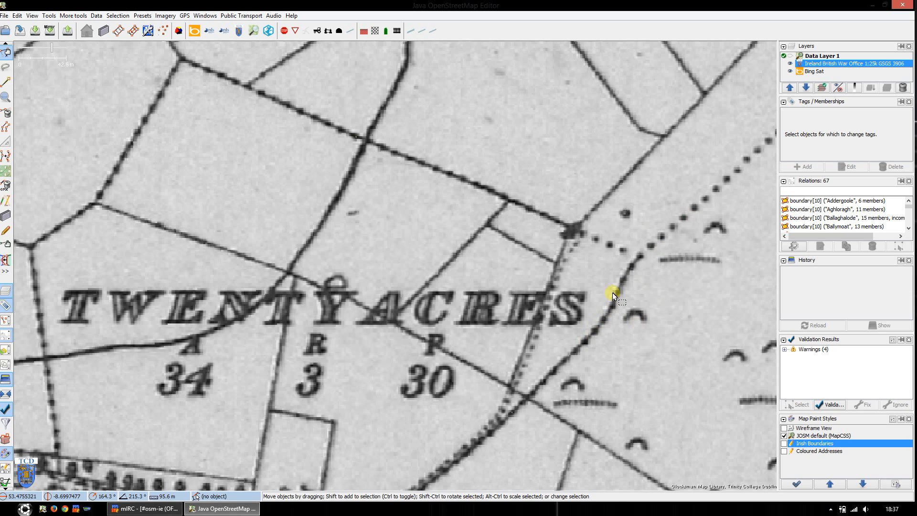
pyautogui.hotkey('alt', 'shift', 's')
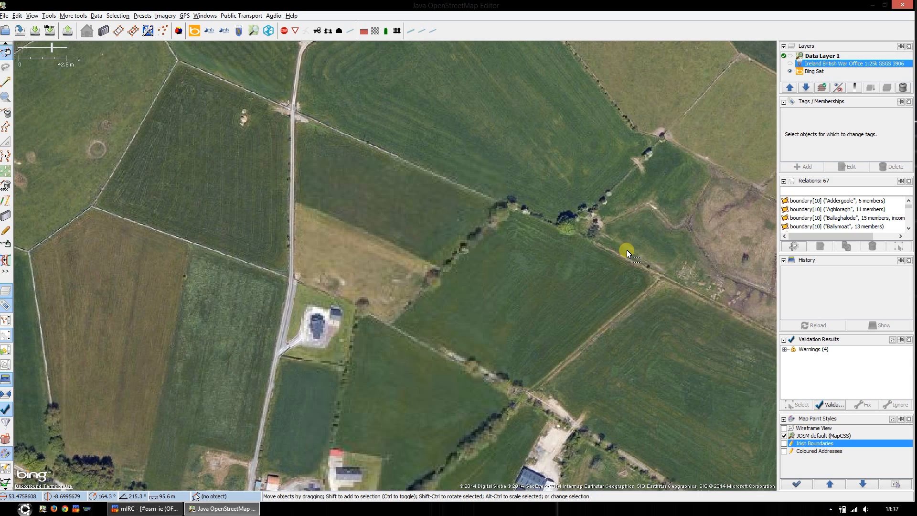
pyautogui.hotkey('alt', 'shift', 's')
pyautogui.hotkey('alt', 'shift', 's')
pyautogui.hotkey('alt', 'shift', 's')
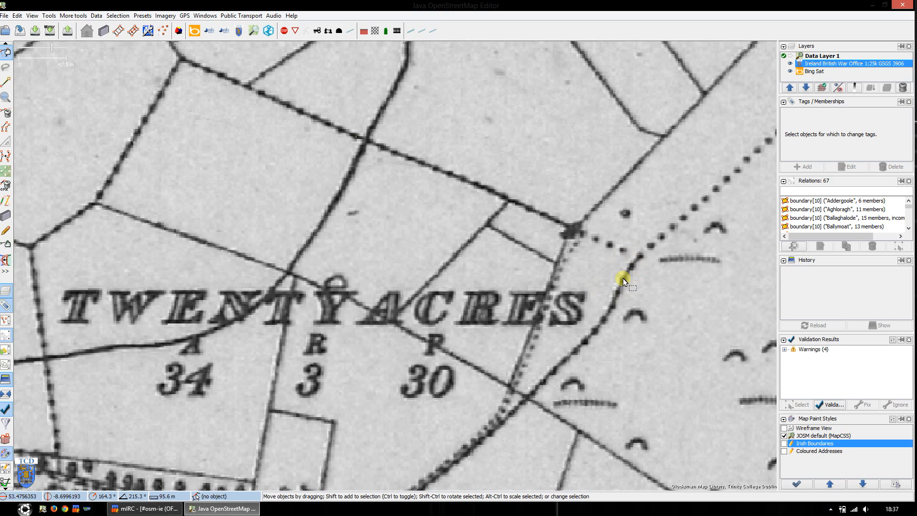
# - Show the data layer and inspect on the historic map where the eastern Twentyacres boundary meets the main road
pyautogui.scroll(-2, 618, 299)
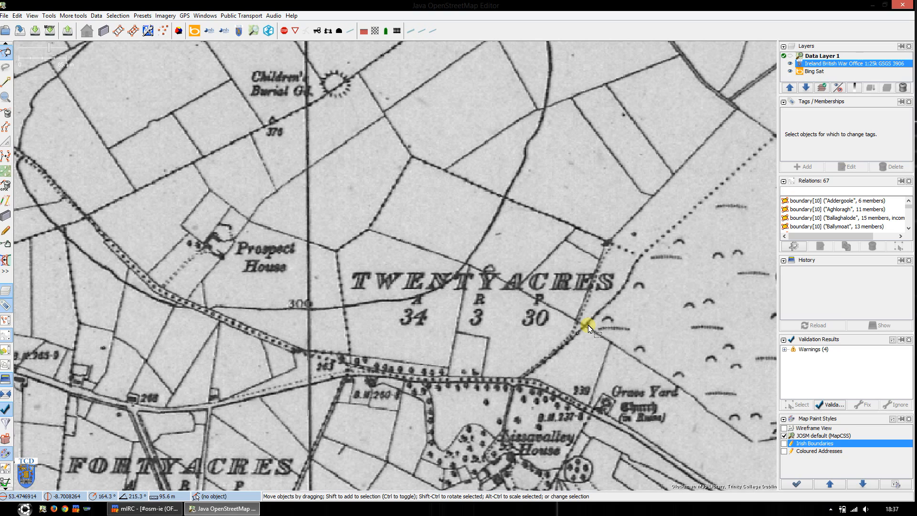
pyautogui.scroll(1, 498, 288)
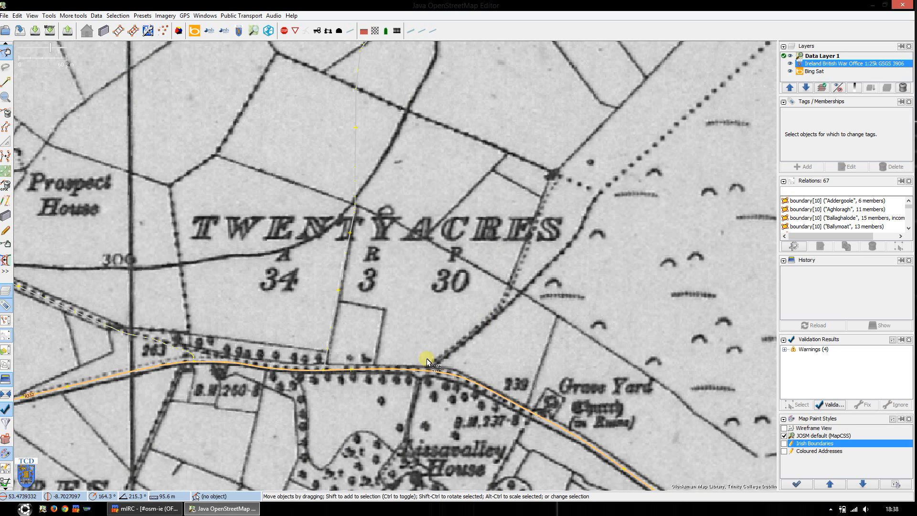
pyautogui.scroll(2, 429, 372)
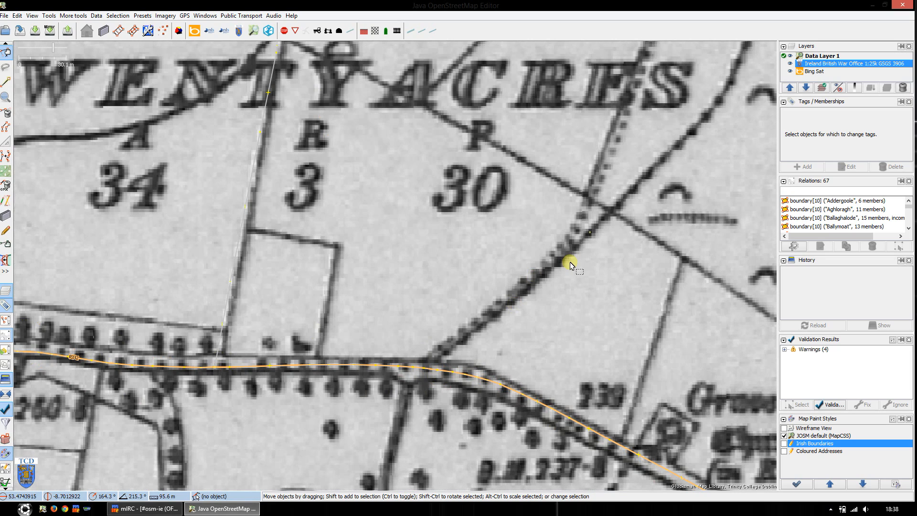
pyautogui.scroll(-2, 711, 109)
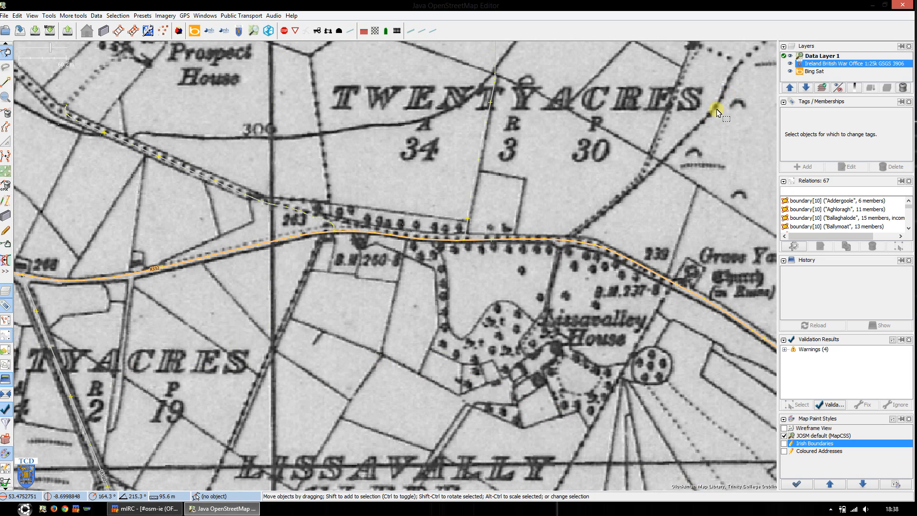
pyautogui.scroll(2, 571, 242)
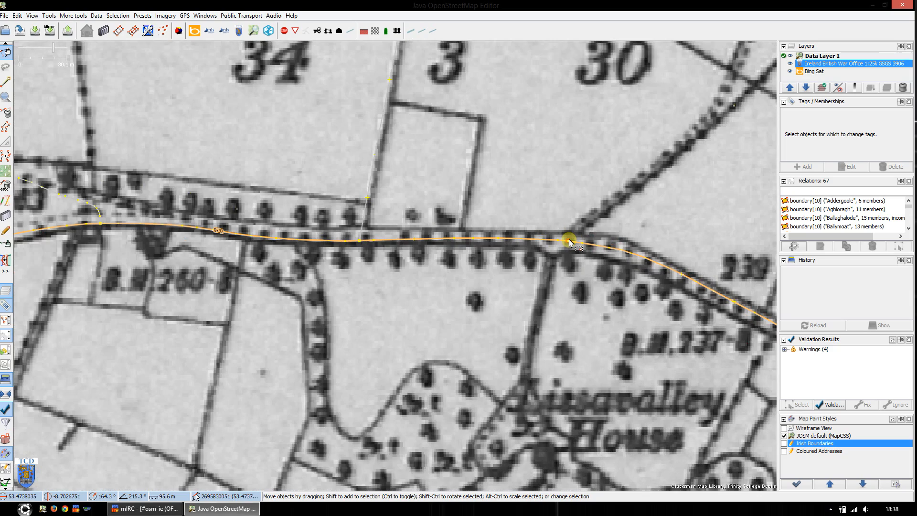
pyautogui.scroll(1, 573, 240)
# - On the Bing imagery, split the R332 road at the node where the tree-lined hedge meets it and select the western section
pyautogui.hotkey('alt', '2')
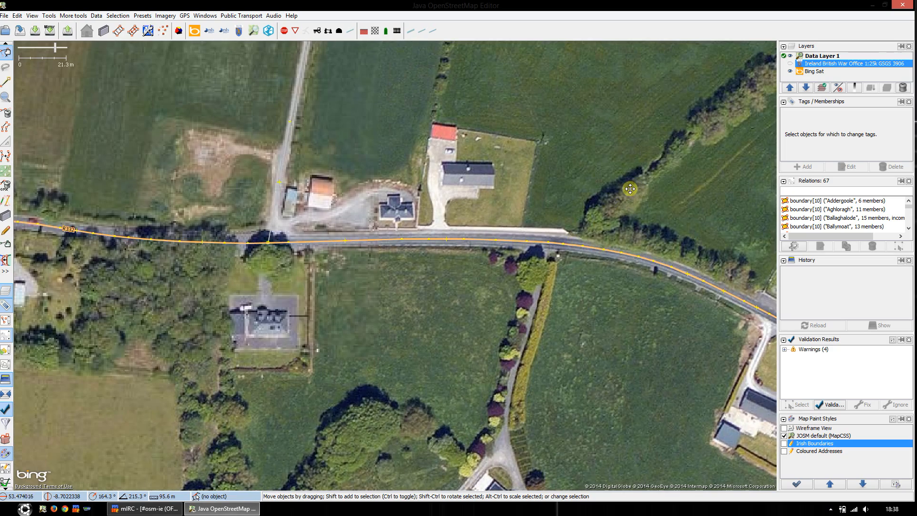
pyautogui.hotkey('ctrl', 'Right')
pyautogui.hotkey('ctrl', 'Up')
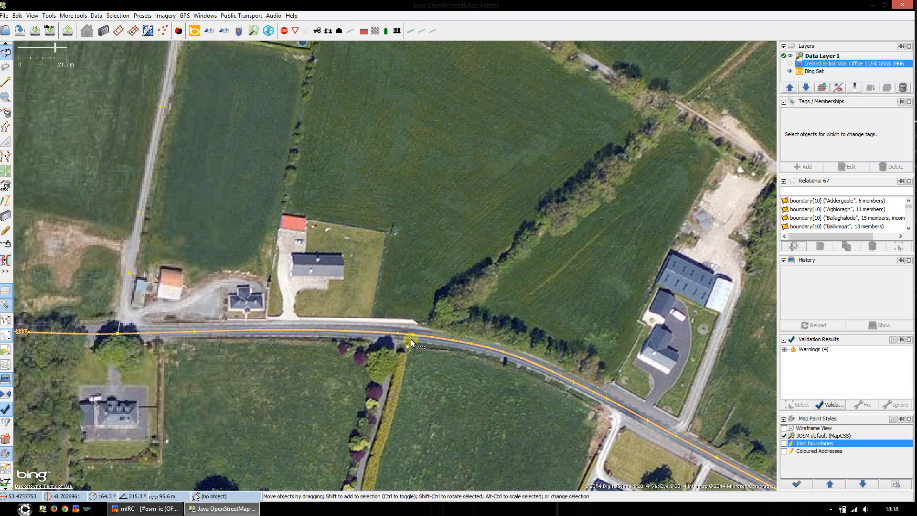
pyautogui.scroll(1, 414, 338)
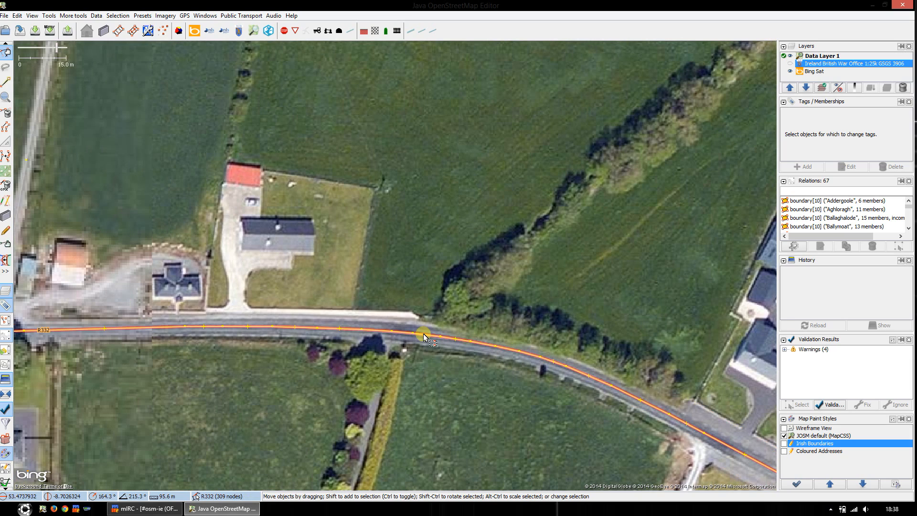
pyautogui.scroll(1, 423, 334)
pyautogui.click(420, 342)
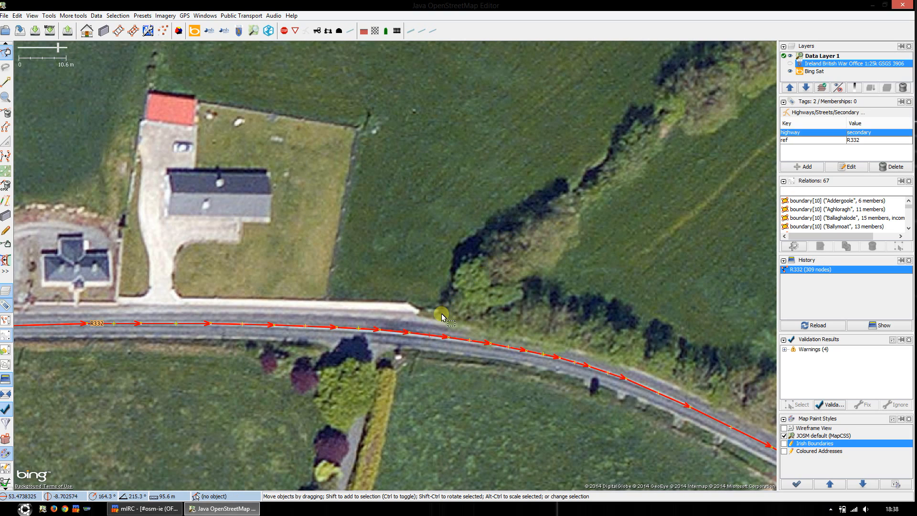
pyautogui.click(410, 334)
pyautogui.click(410, 336)
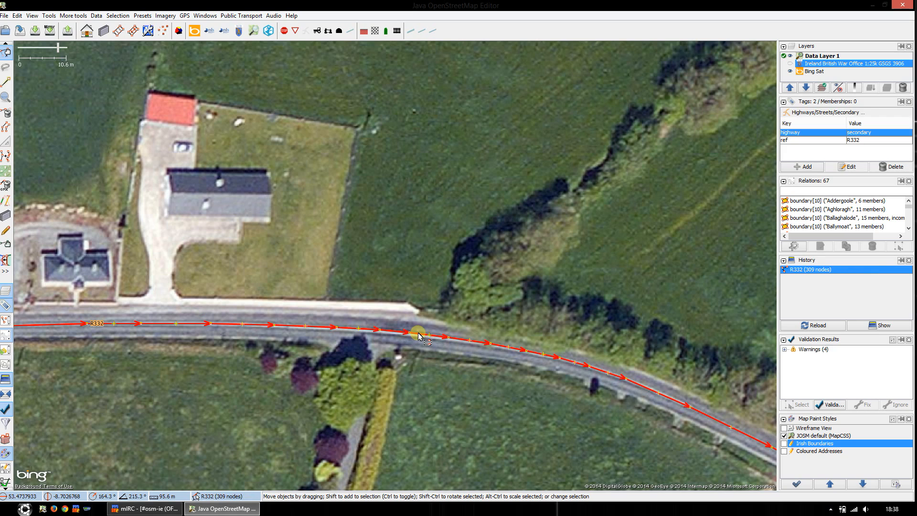
pyautogui.keyDown('shift'); pyautogui.click(411, 338); pyautogui.keyUp('shift')
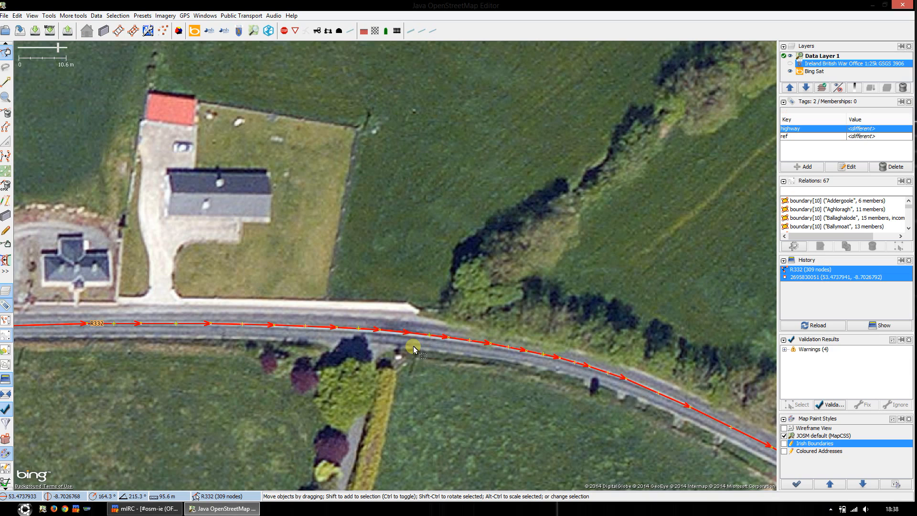
pyautogui.press('p')
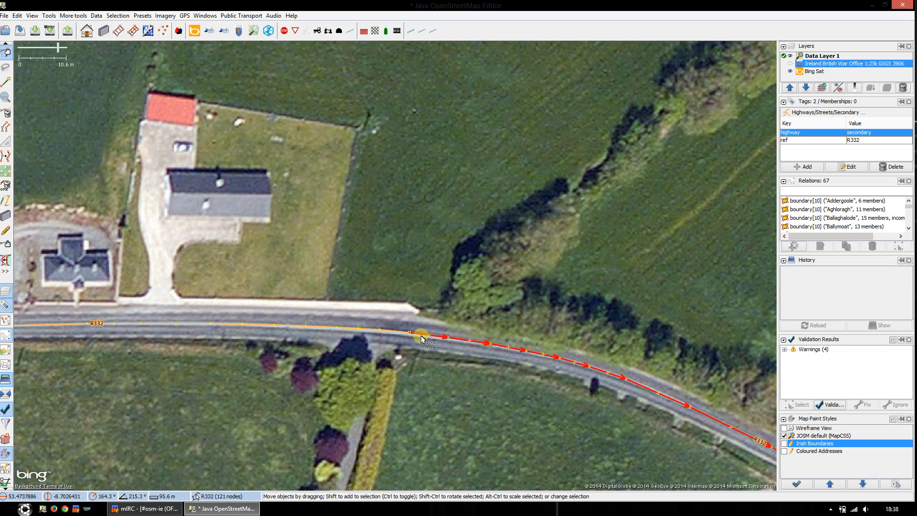
pyautogui.click(420, 338)
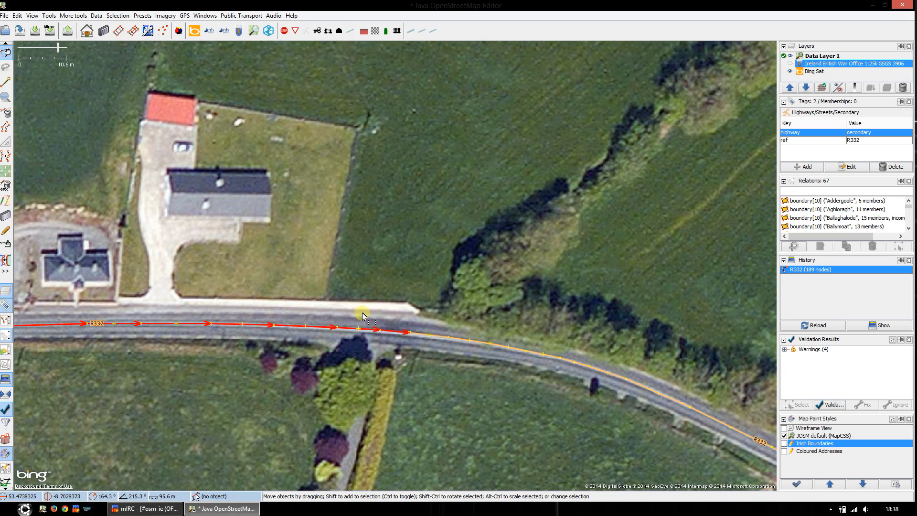
# - Start a new way at the R332 split node and check the eastern Twentyacres boundary's course on the historic map and Bing
pyautogui.click(410, 332)
pyautogui.press('a')
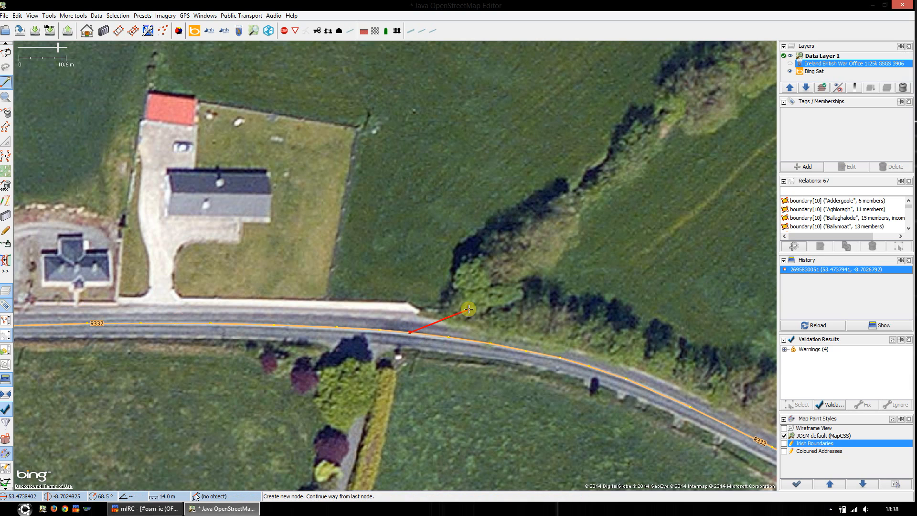
pyautogui.scroll(-1, 566, 234)
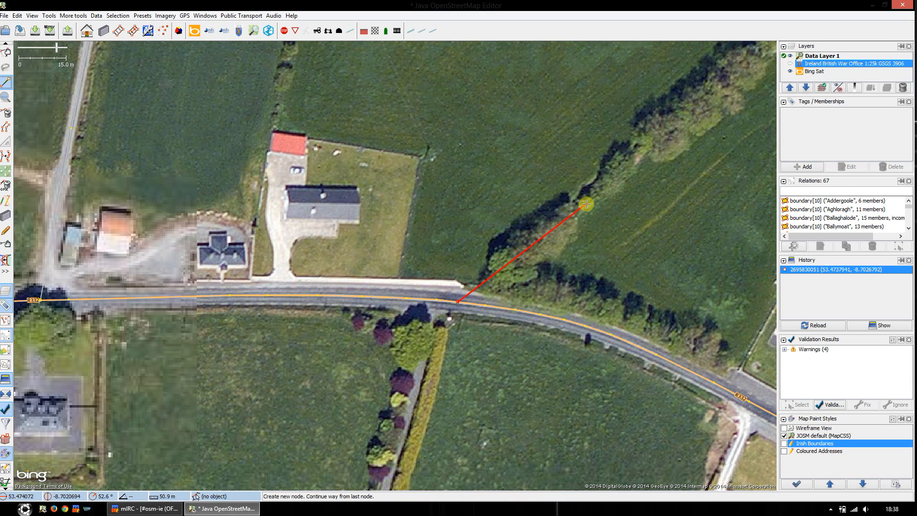
pyautogui.scroll(1, 502, 267)
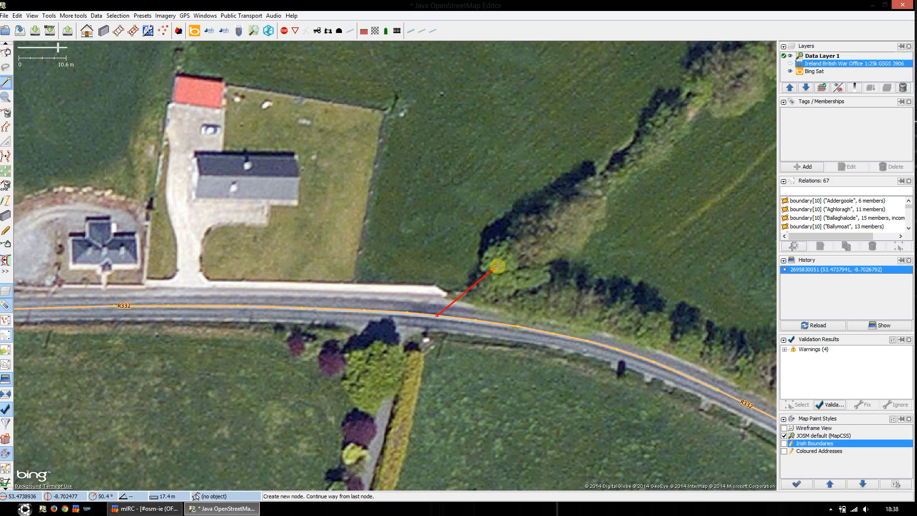
pyautogui.hotkey('alt', '2')
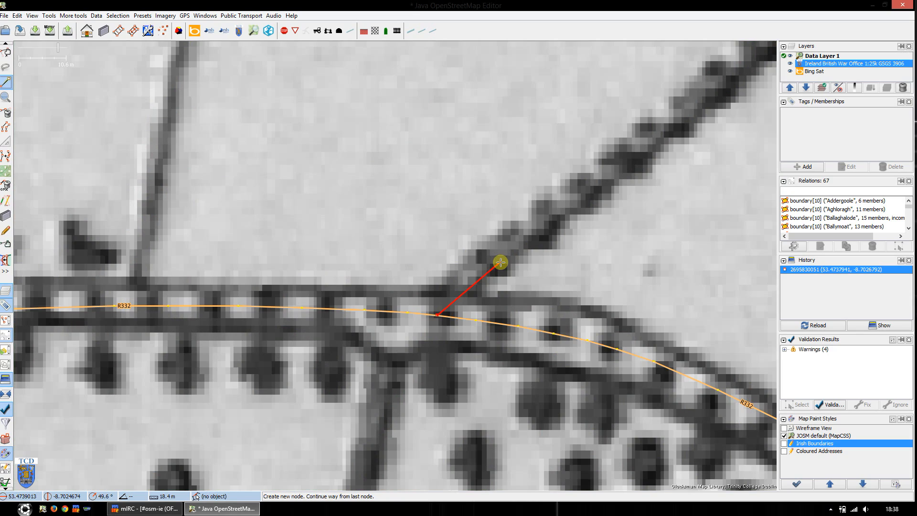
pyautogui.scroll(-6, 500, 263)
pyautogui.hotkey('alt', '1')
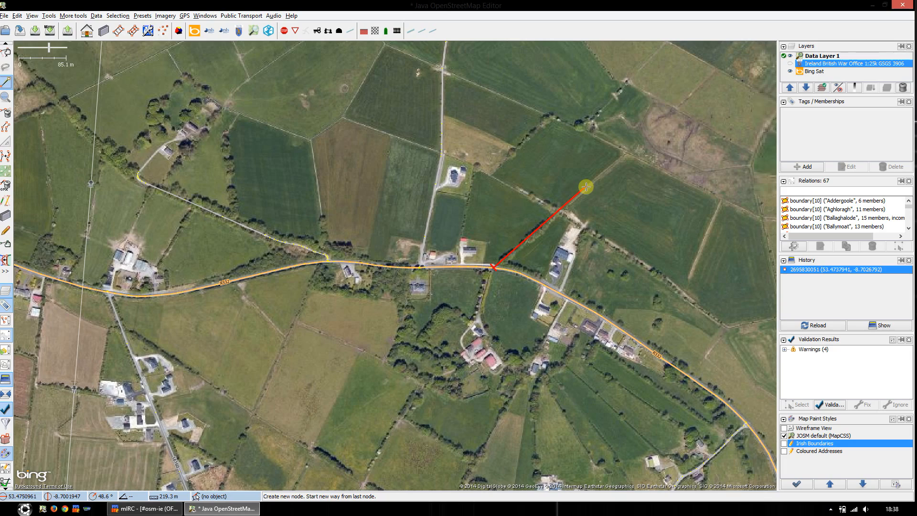
pyautogui.hotkey('alt', '2')
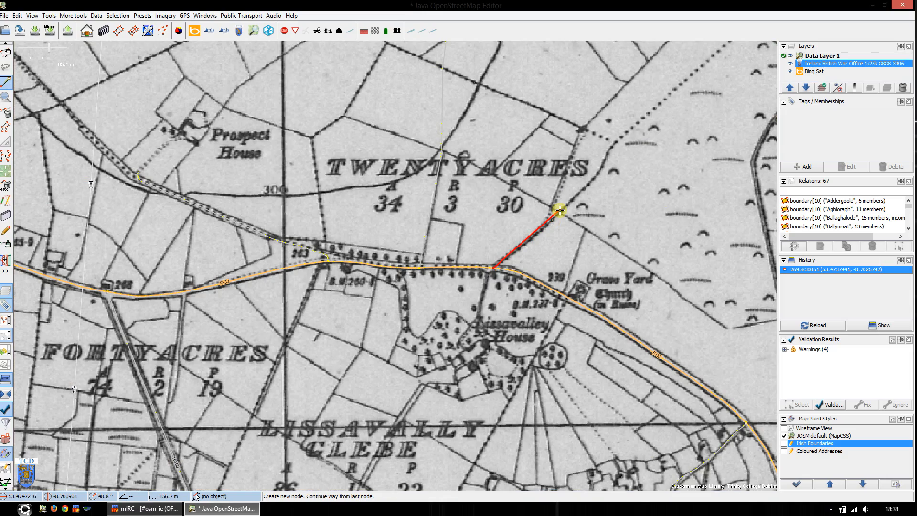
pyautogui.hotkey('alt', '1')
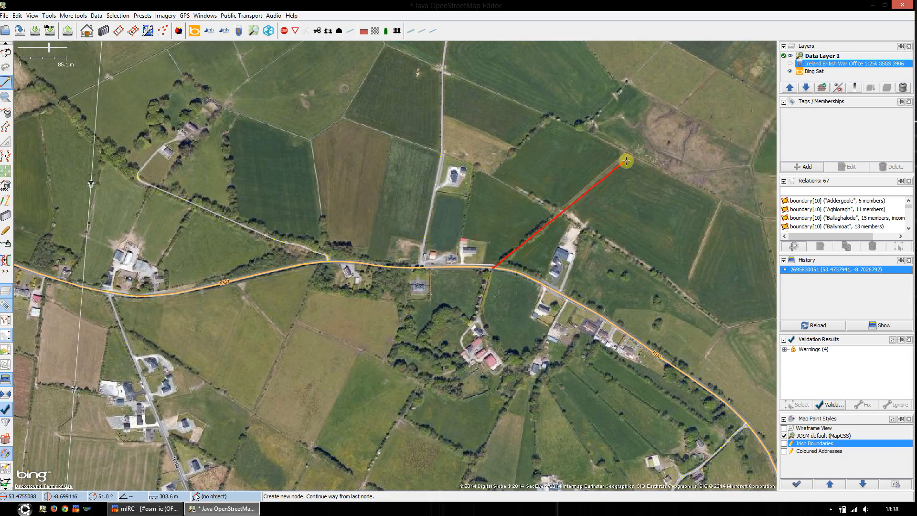
# - Draw the way northeast from the R332 along the tree-lined hedge to its junction with the farm track on Bing
pyautogui.scroll(3, 535, 242)
pyautogui.scroll(1, 444, 305)
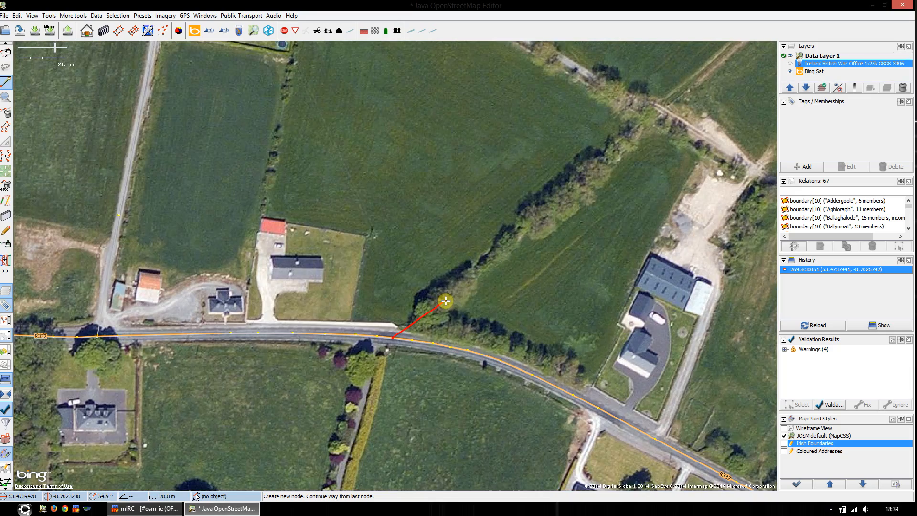
pyautogui.scroll(1, 437, 301)
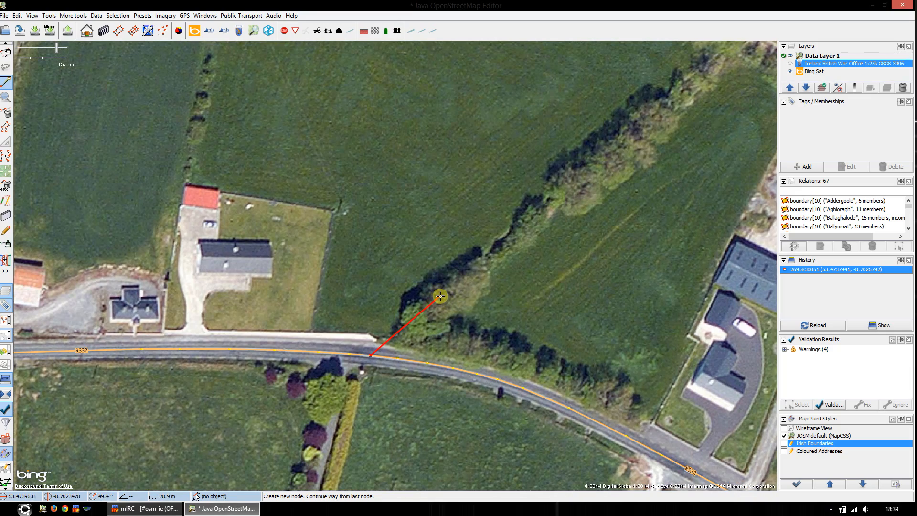
pyautogui.hotkey('alt', '2')
pyautogui.hotkey('alt', '2')
pyautogui.click(444, 297)
pyautogui.click(544, 216)
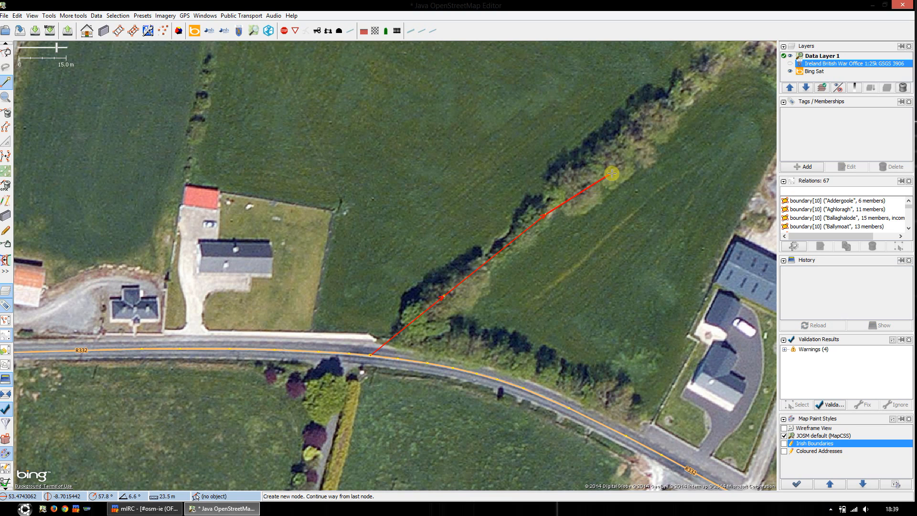
pyautogui.click(659, 116)
pyautogui.moveTo(698, 93); pyautogui.dragTo(471, 245)
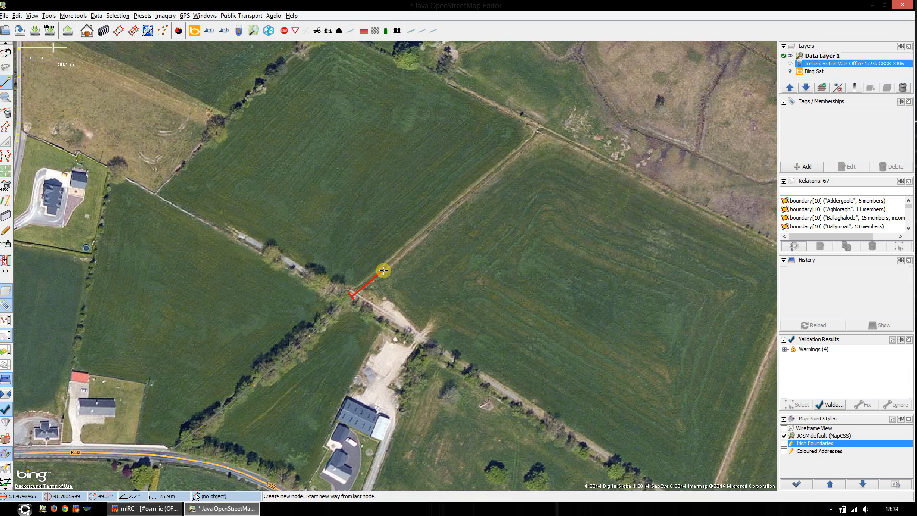
# - Extend the way with a node about 54 m northeast along the track between the fields, checking it against the historic map
pyautogui.hotkey('alt', '2')
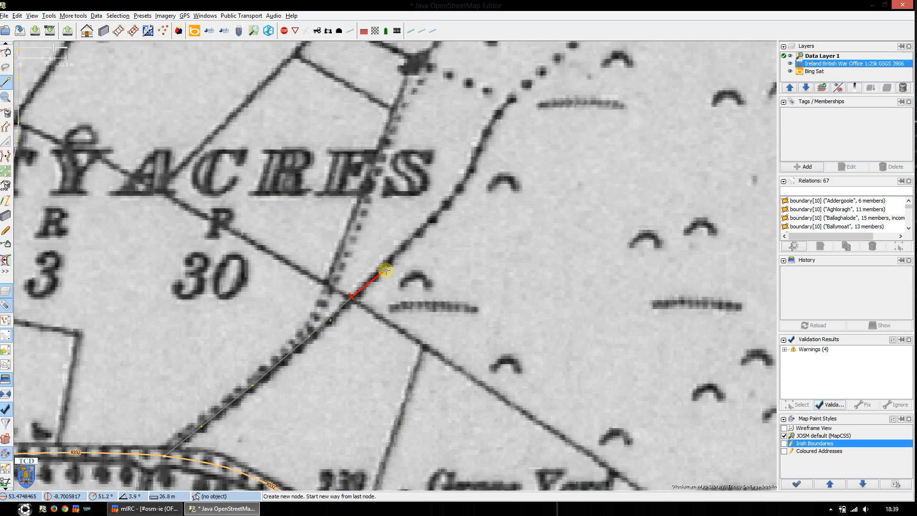
pyautogui.hotkey('alt', '2')
pyautogui.hotkey('alt', '2')
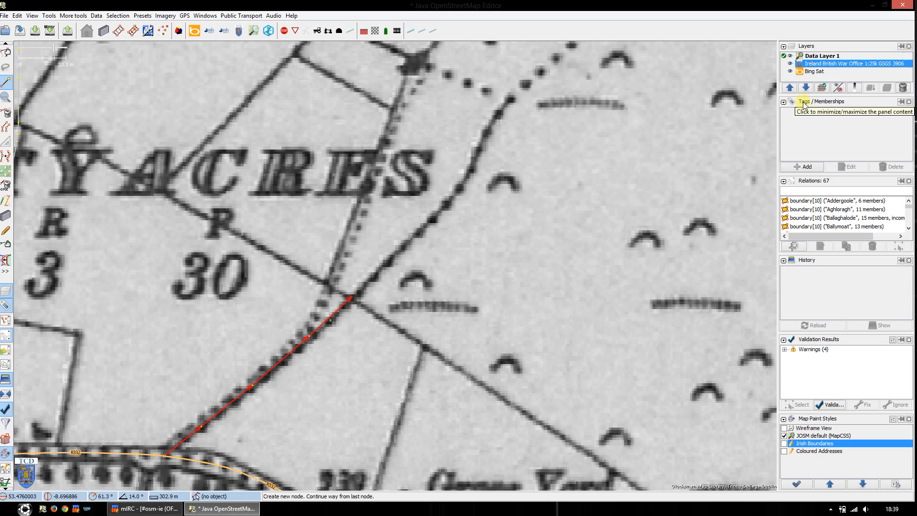
pyautogui.scroll(2, 404, 248)
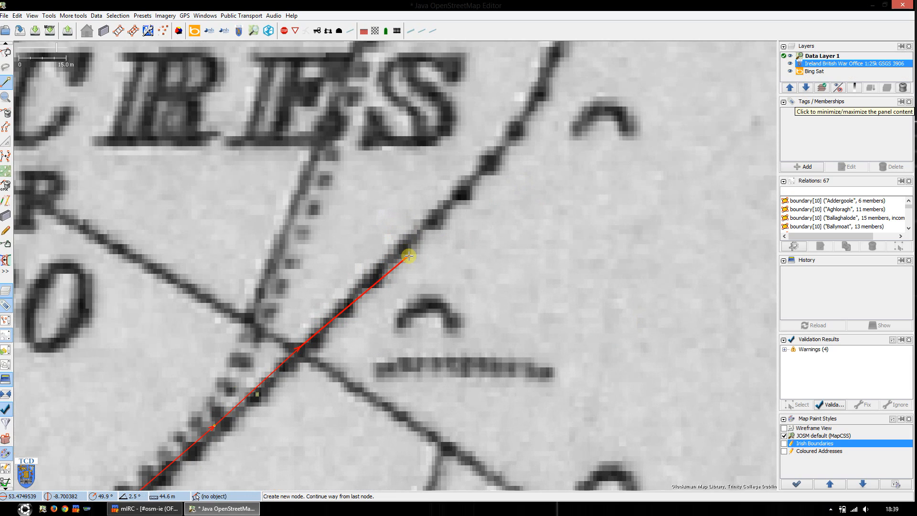
pyautogui.hotkey('alt', '2')
pyautogui.hotkey('alt', '2')
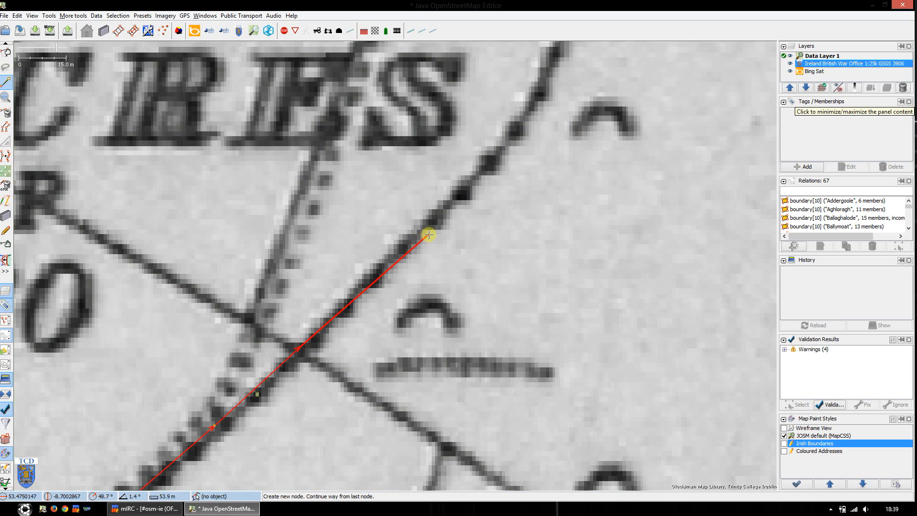
pyautogui.hotkey('alt', '2')
pyautogui.click(430, 232)
pyautogui.hotkey('alt', '2')
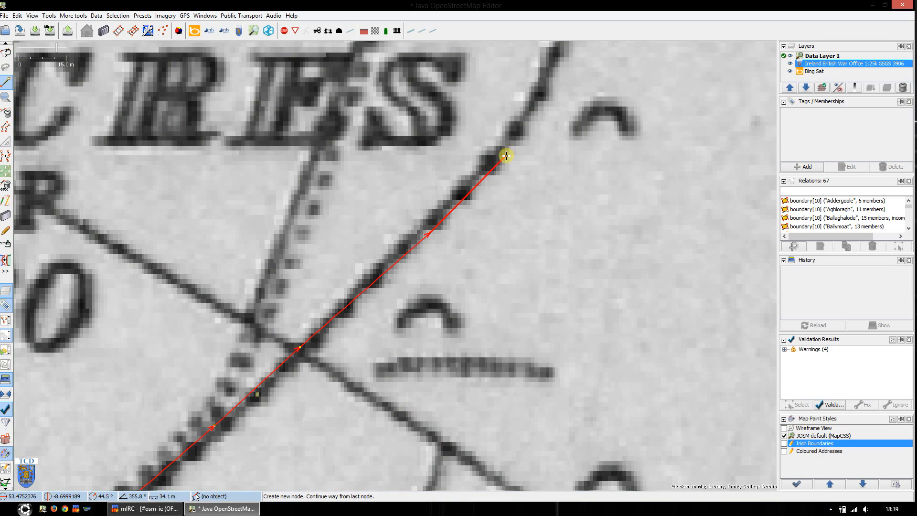
# - Compare the boundary's course beyond the last drawn node on the Bing imagery and the historic map
pyautogui.scroll(-1, 502, 160)
pyautogui.hotkey('alt', '2')
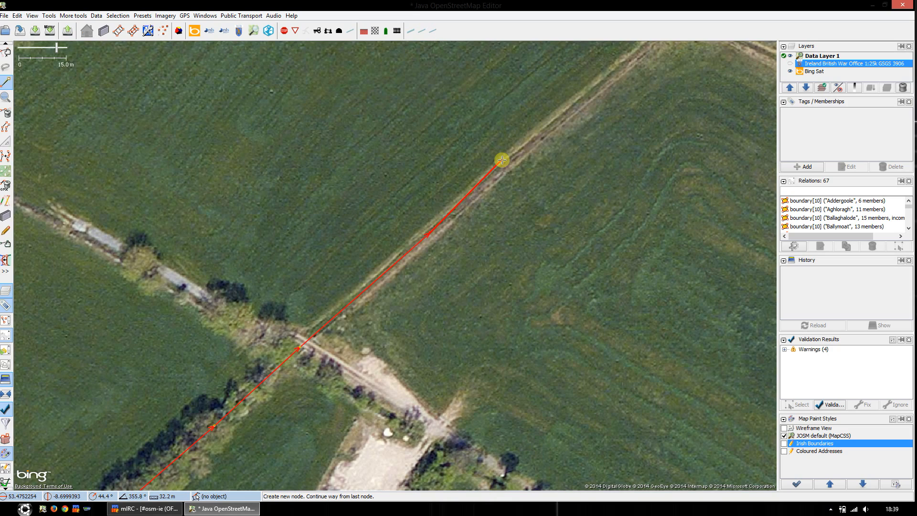
pyautogui.moveTo(502, 161); pyautogui.dragTo(444, 231)
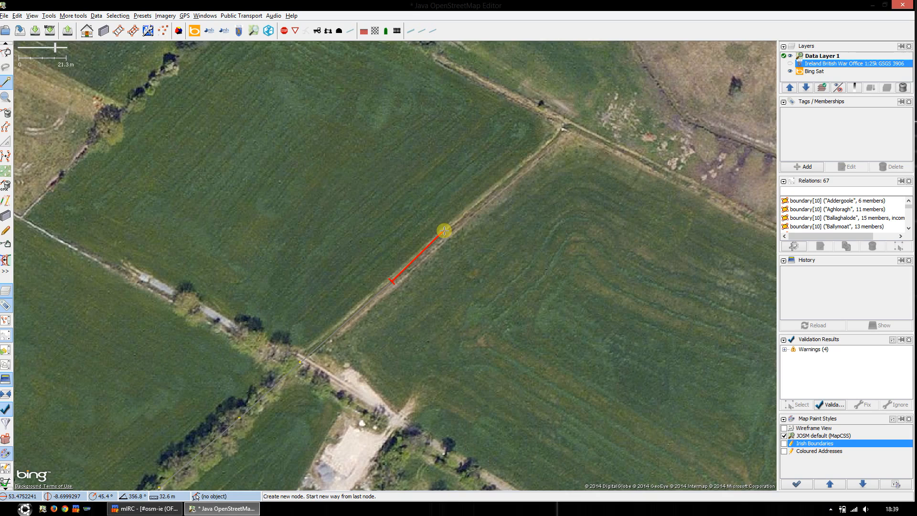
pyautogui.hotkey('alt', '2')
pyautogui.hotkey('alt', '2')
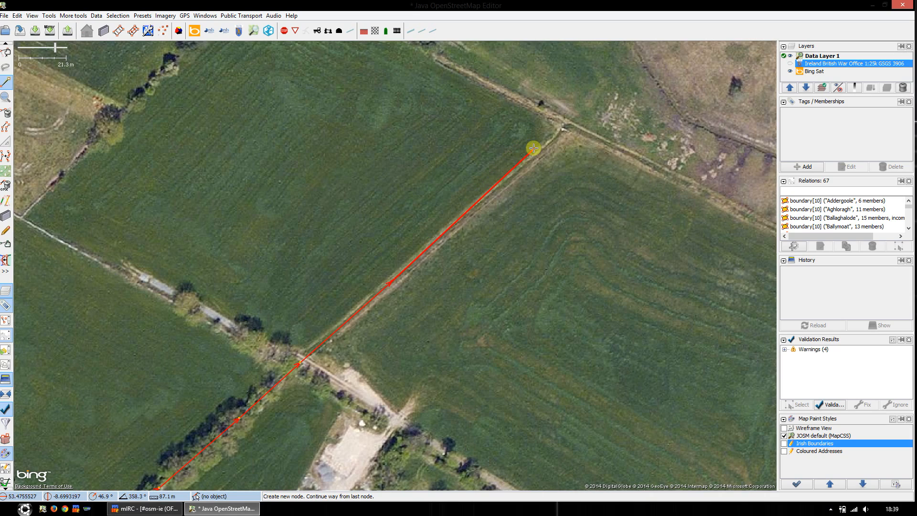
pyautogui.moveTo(497, 180); pyautogui.dragTo(406, 266)
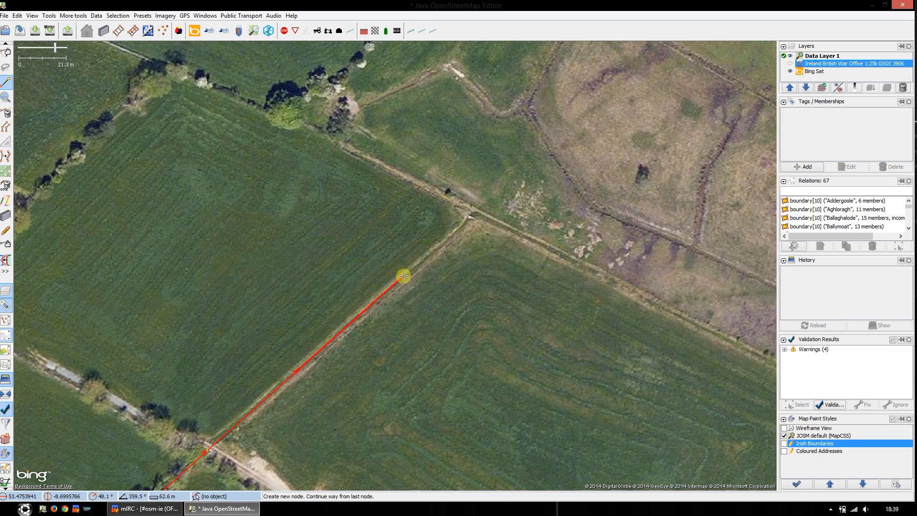
pyautogui.hotkey('alt', '2')
pyautogui.hotkey('alt', '2')
pyautogui.hotkey('alt', '2')
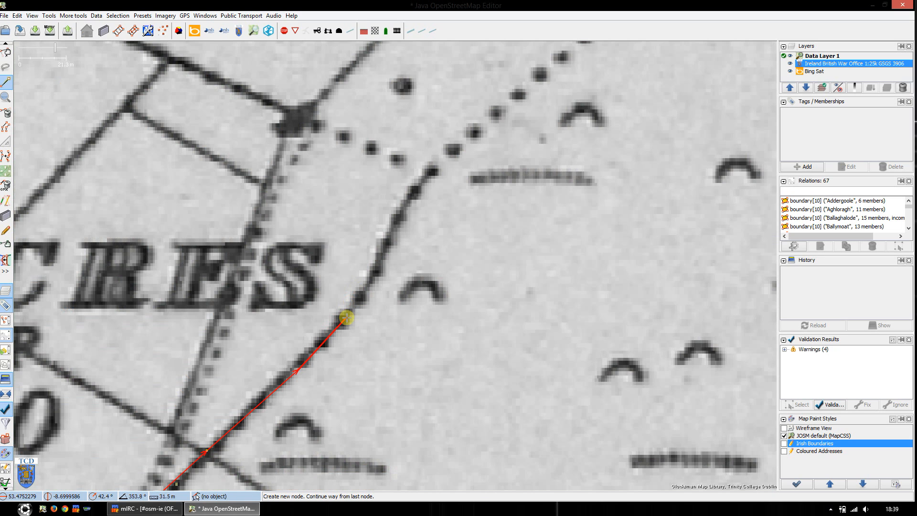
# - Trace the curved eastern Twentyacres boundary on the historic map up to the corner where the dotted lines meet
pyautogui.click(346, 323)
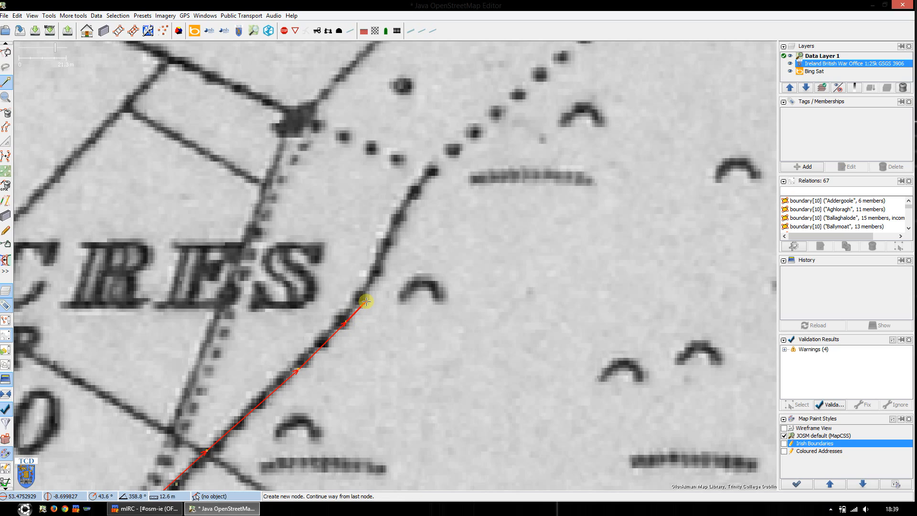
pyautogui.click(366, 301)
pyautogui.click(378, 277)
pyautogui.click(389, 255)
pyautogui.click(394, 239)
pyautogui.click(403, 218)
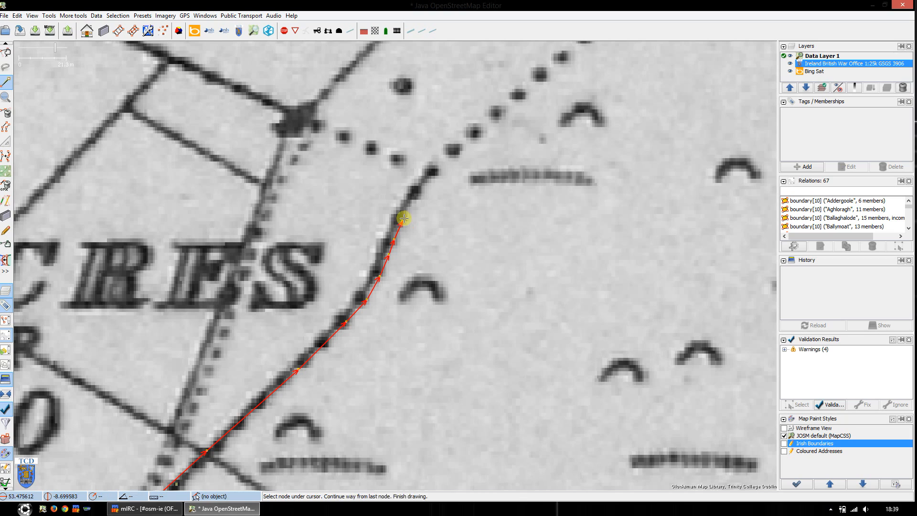
pyautogui.click(414, 198)
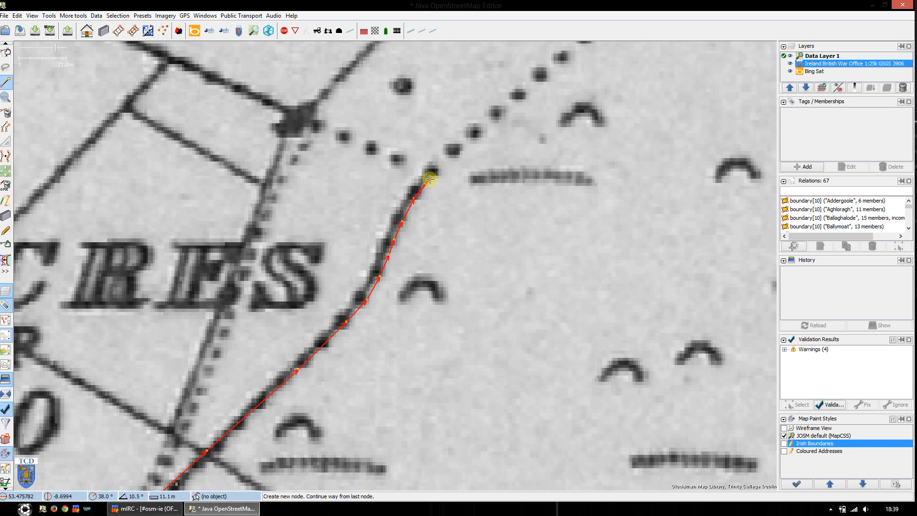
pyautogui.click(434, 173)
# - Inspect the dotted boundaries around the northeastern corner of Twentyacres on the historic map and finish the way at that corner
pyautogui.moveTo(394, 172); pyautogui.dragTo(479, 290)
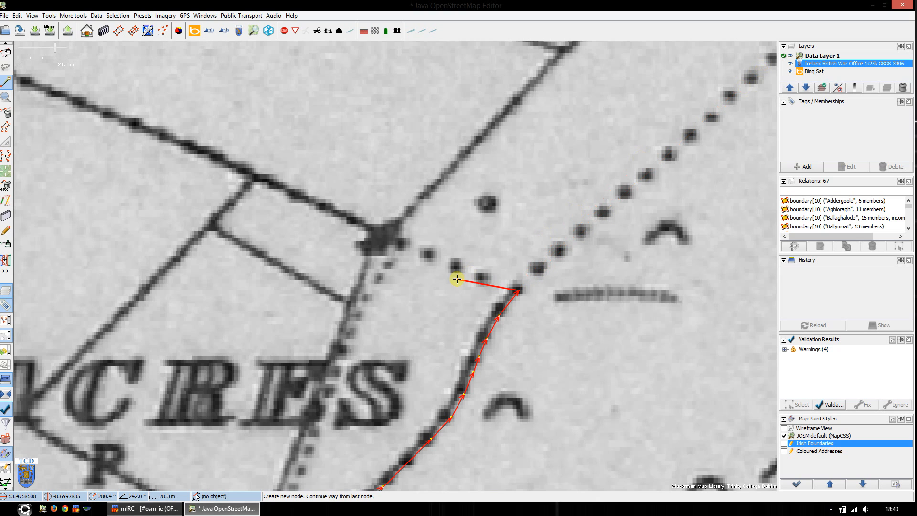
pyautogui.scroll(-4, 171, 393)
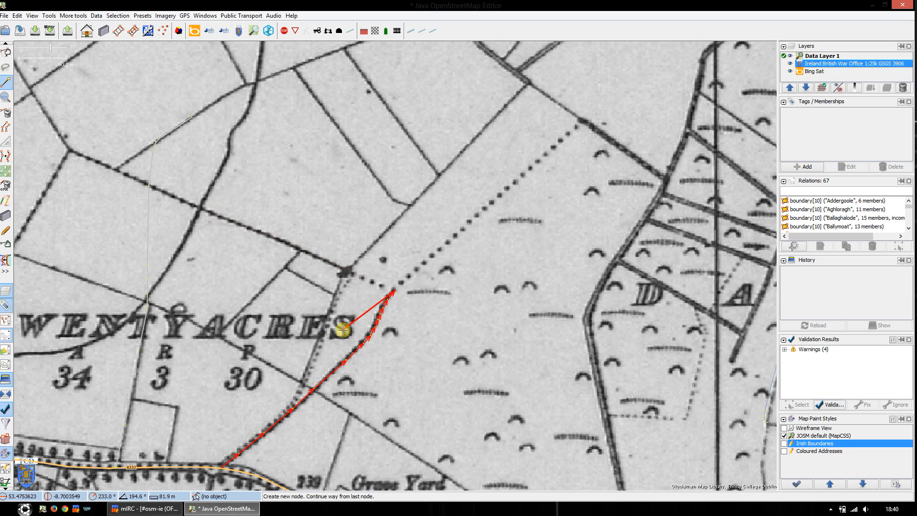
pyautogui.moveTo(368, 281); pyautogui.dragTo(461, 300)
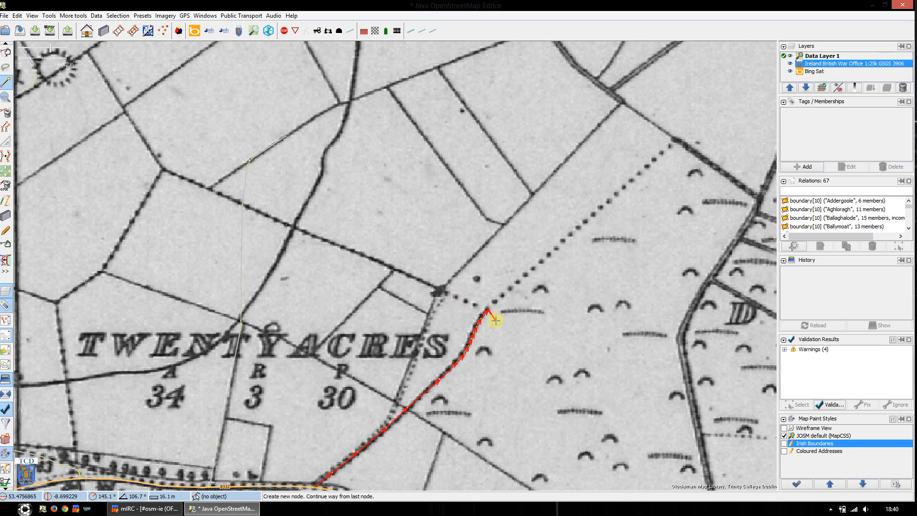
pyautogui.scroll(4, 496, 321)
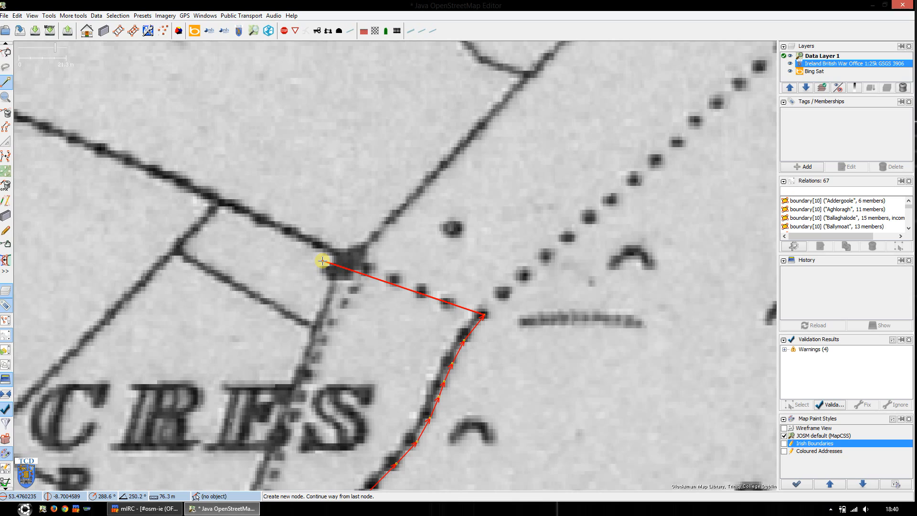
pyautogui.press('Escape')
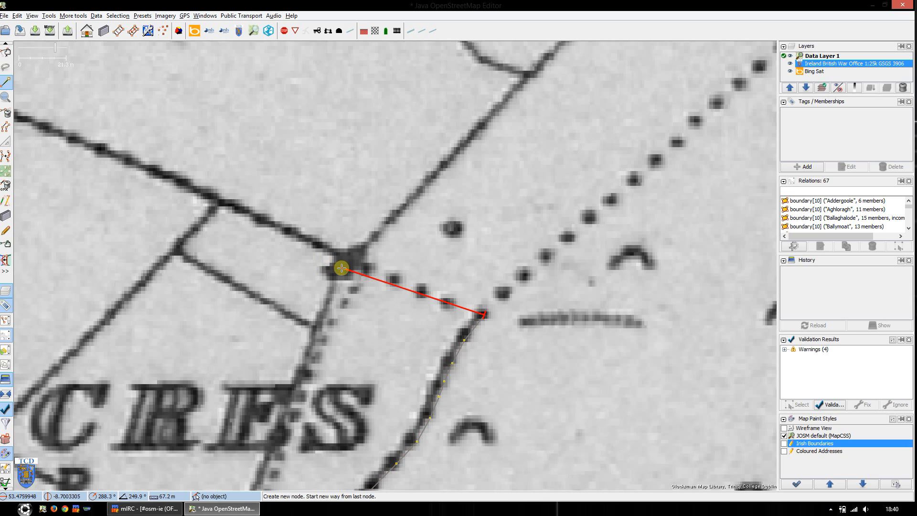
# - Try continuing the boundary way from its northeastern end node
pyautogui.click(484, 315)
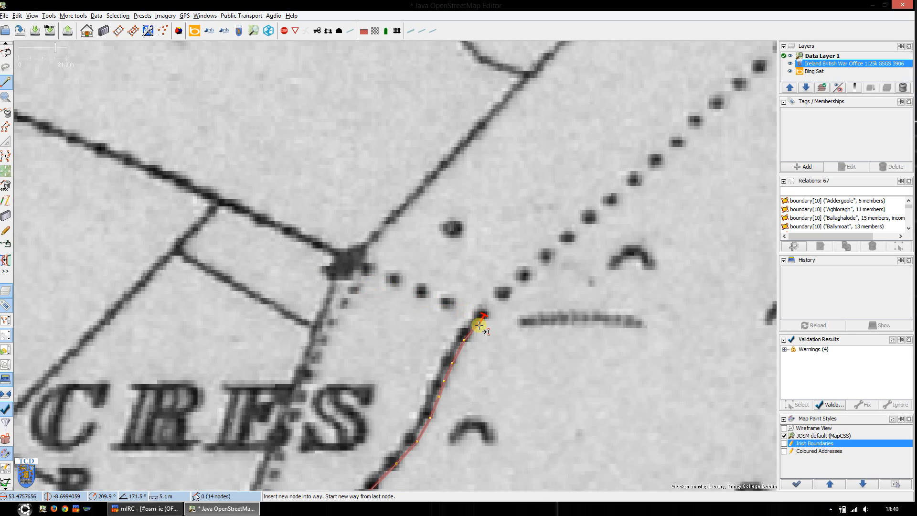
pyautogui.scroll(2, 490, 320)
pyautogui.scroll(1, 490, 319)
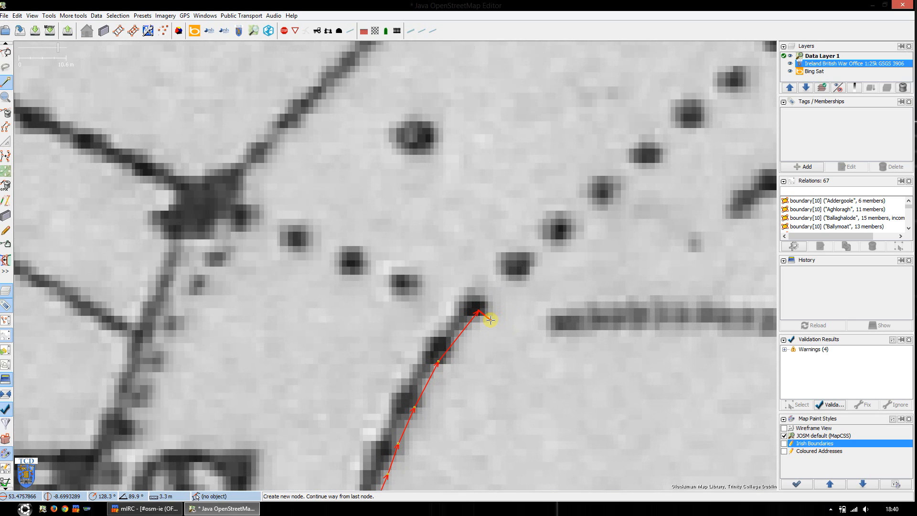
pyautogui.press('Escape')
# - Hide the historic map and Bing layers and draw a separate segment about 8.6 m long from the boundary way's end node
pyautogui.hotkey('shift', 'v')
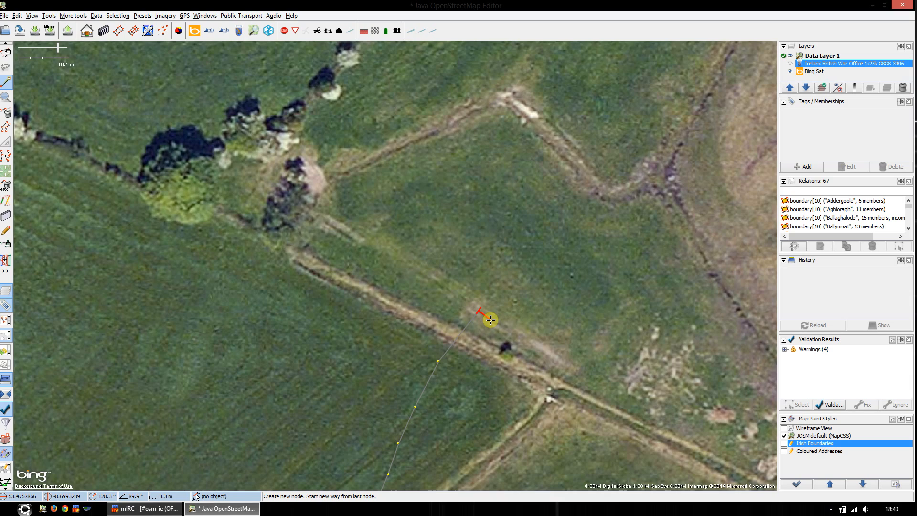
pyautogui.hotkey('alt', '1')
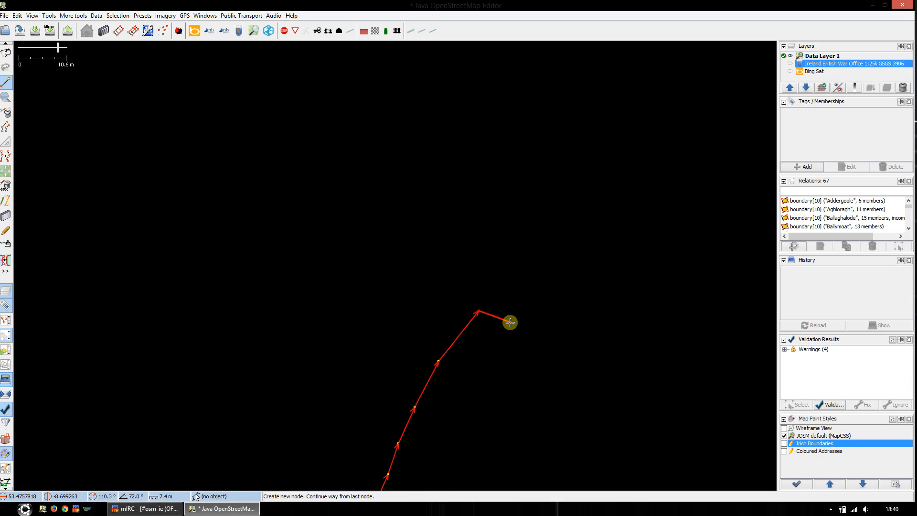
pyautogui.press('Escape')
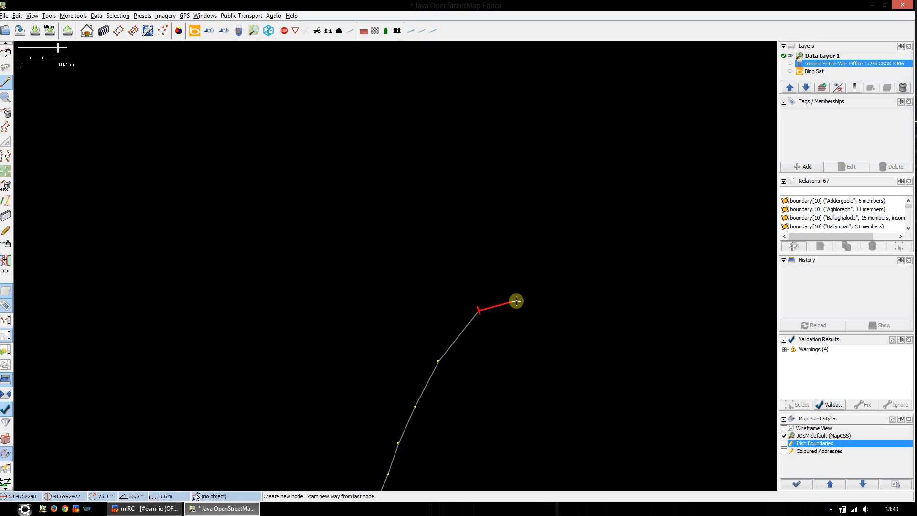
pyautogui.click(516, 302)
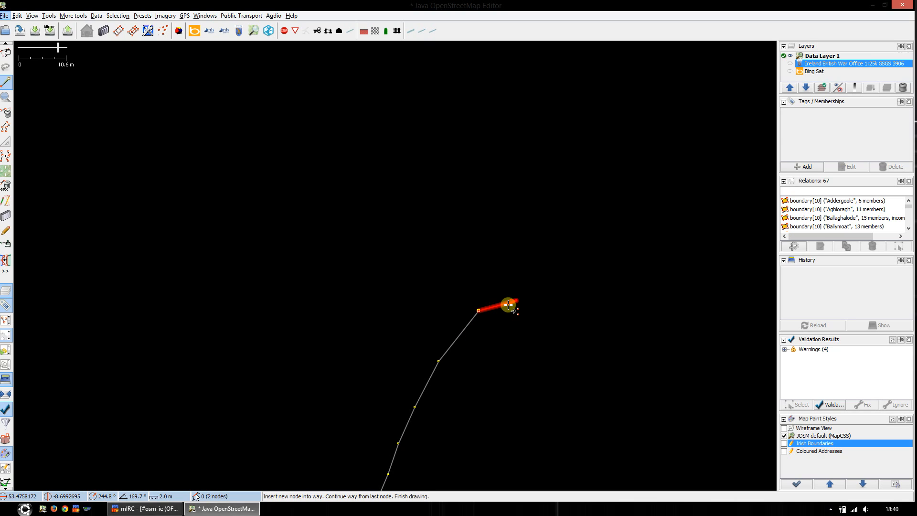
# - Start a separate way from the boundary's northeastern corner node and place its next node on the dotted line to the west
pyautogui.click(479, 310)
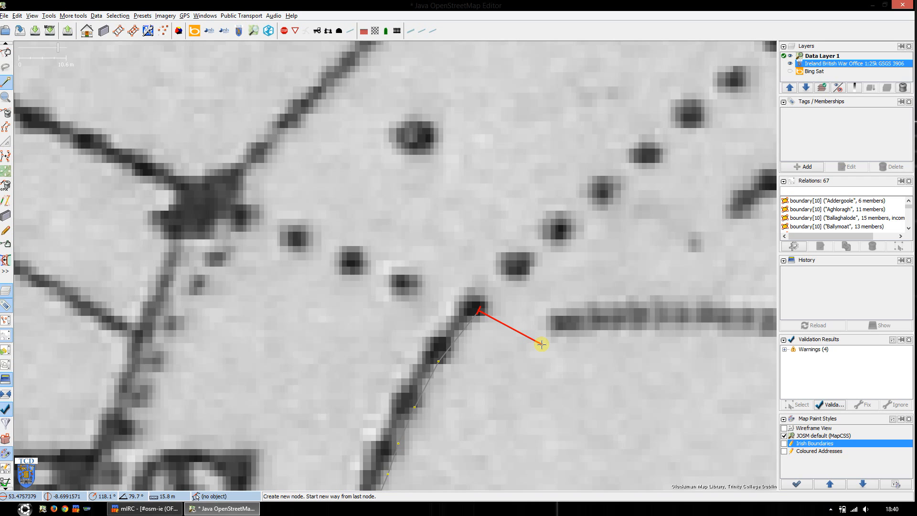
pyautogui.scroll(-1, 506, 342)
pyautogui.scroll(-1, 502, 344)
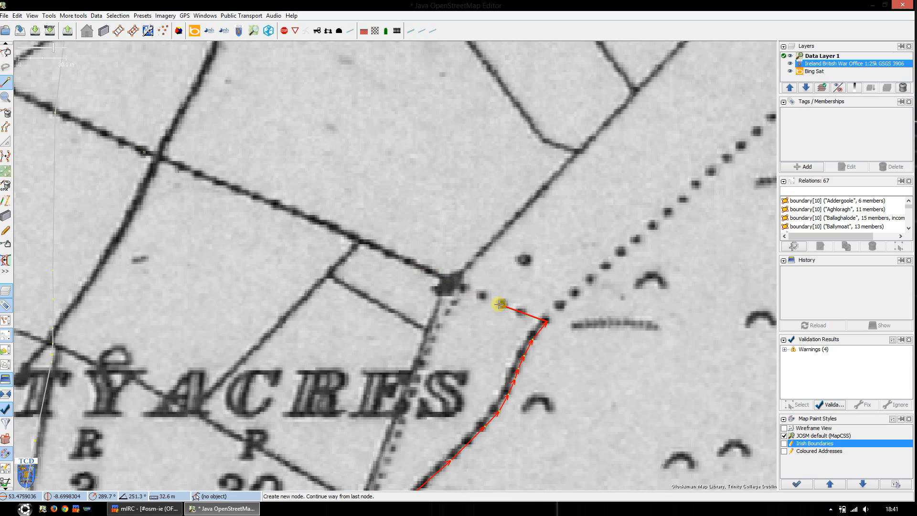
pyautogui.press('alt')
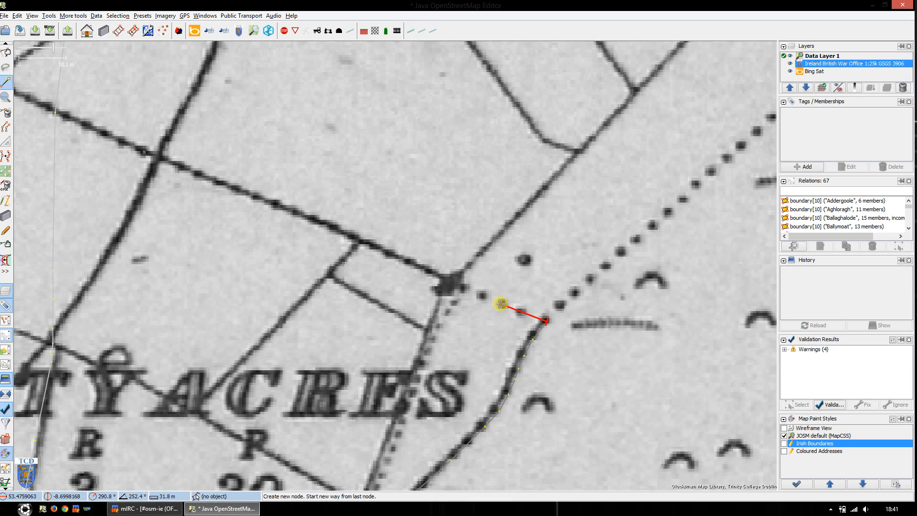
pyautogui.keyDown('alt'); pyautogui.click(502, 304); pyautogui.keyUp('alt')
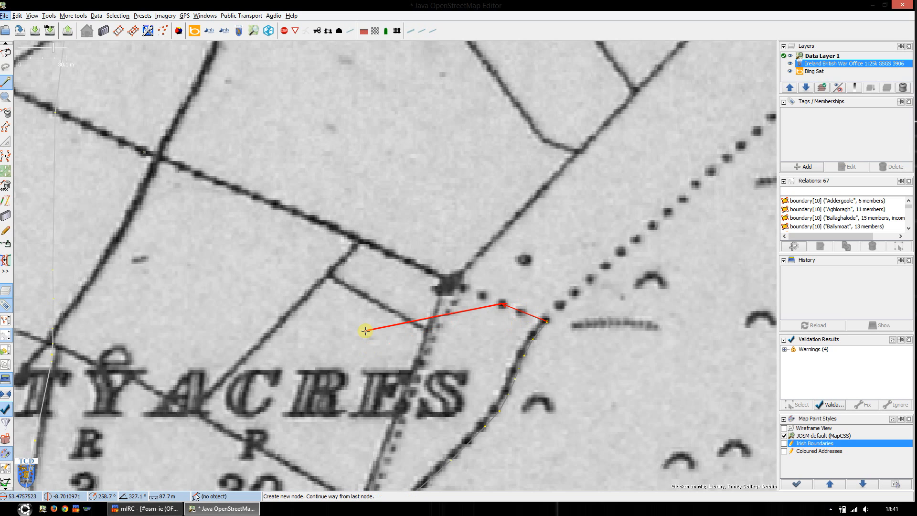
# - Compare the northern Twentyacres boundary on the historic map with the Bing imagery, from the northeastern corner to the road
pyautogui.hotkey('alt', 'shift', 'v')
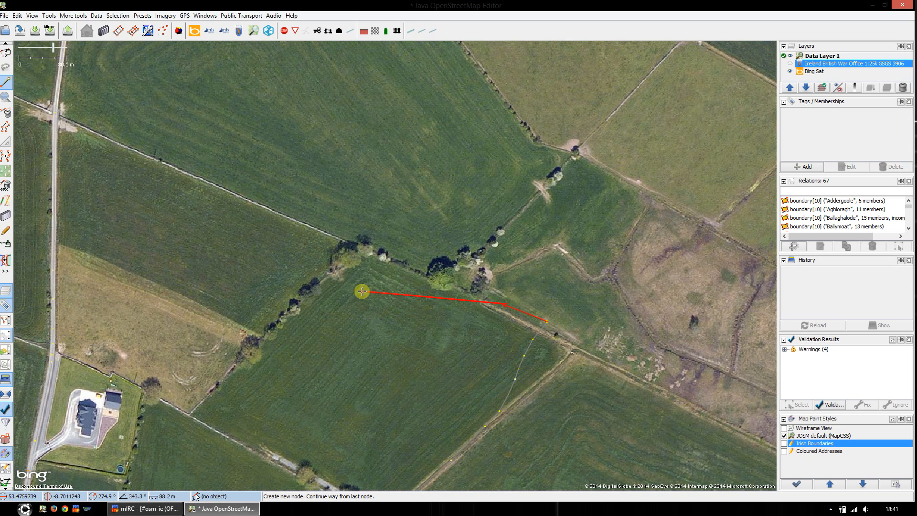
pyautogui.hotkey('alt', 'shift', 'v')
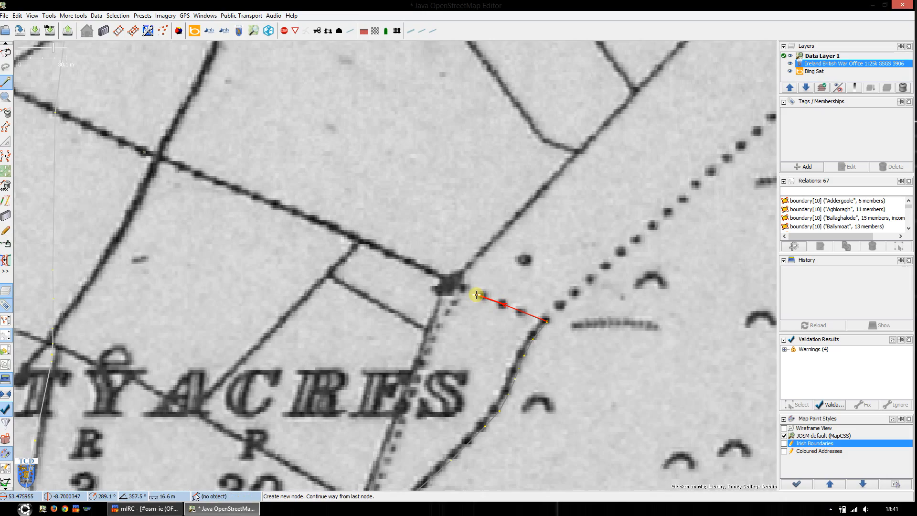
pyautogui.hotkey('alt', 'shift', 'v')
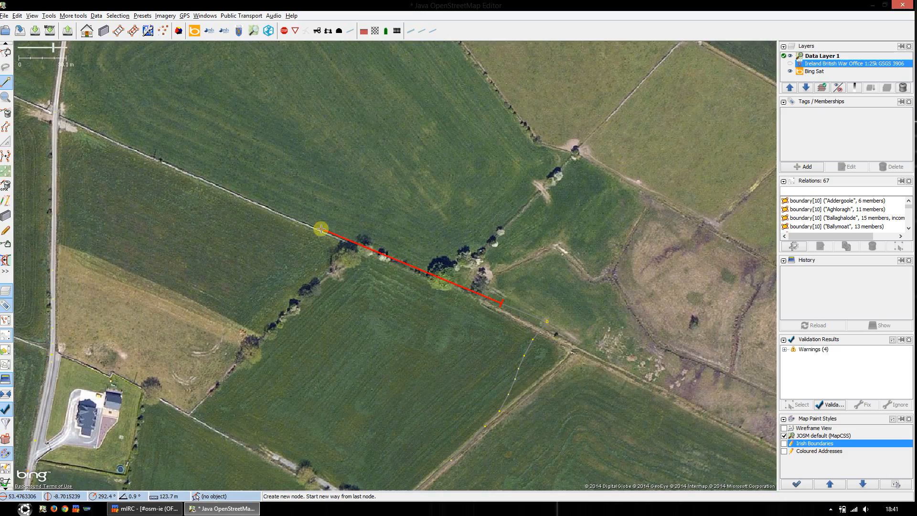
pyautogui.hotkey('alt', 'shift', 'v')
pyautogui.hotkey('alt', 'shift', 'v')
pyautogui.hotkey('alt', 'shift', 'v')
pyautogui.hotkey('alt', 'shift', 'v')
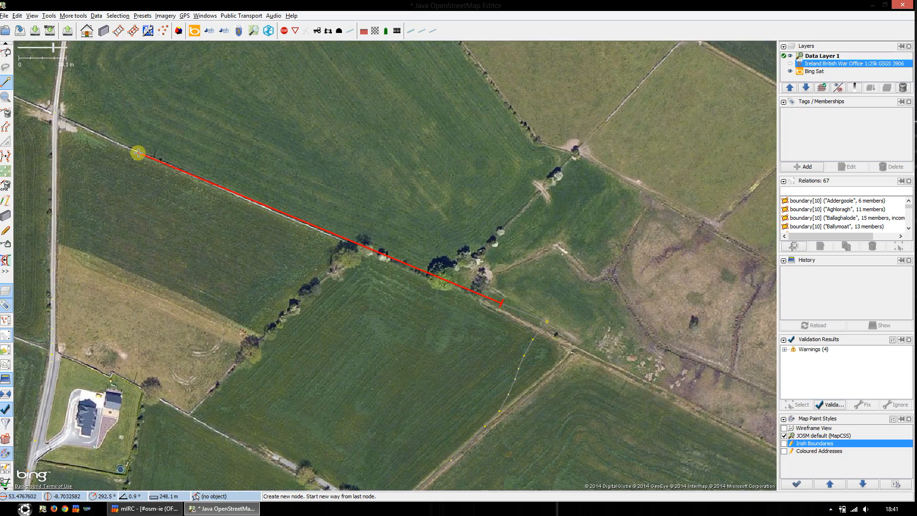
pyautogui.hotkey('alt', 'shift', 'v')
pyautogui.hotkey('alt', 'shift', 'v')
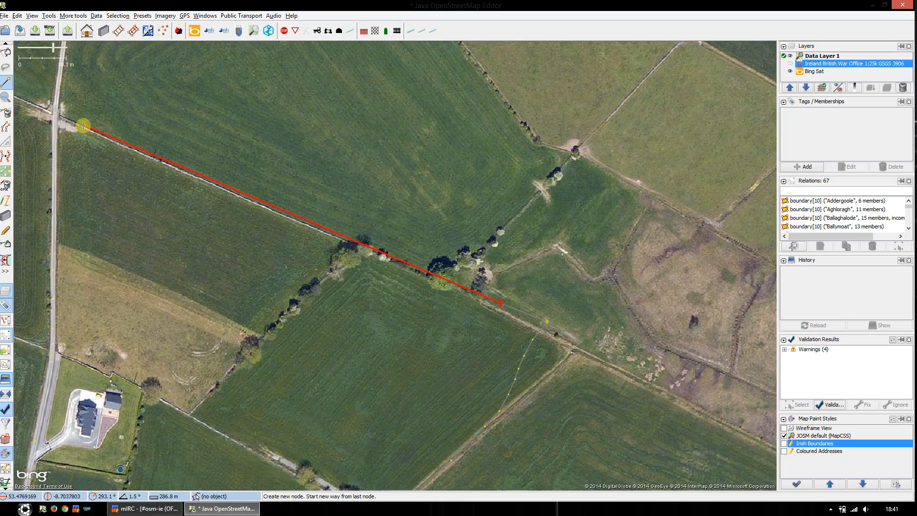
pyautogui.hotkey('alt', 'shift', 'v')
pyautogui.hotkey('alt', 'shift', 'v')
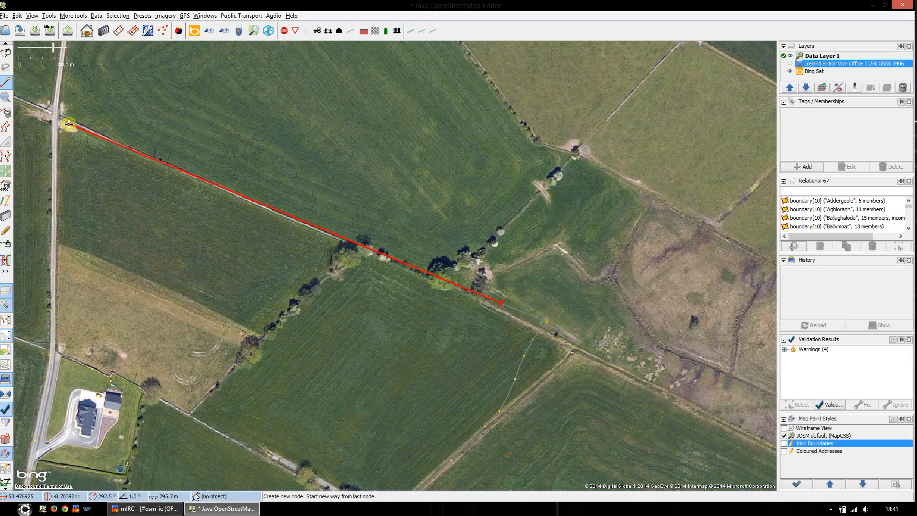
pyautogui.hotkey('alt', 'shift', 'v')
# - Examine the northern boundary west of the road up to the northwestern corner and the dotted line running southwest from it
pyautogui.moveTo(71, 125); pyautogui.dragTo(396, 280)
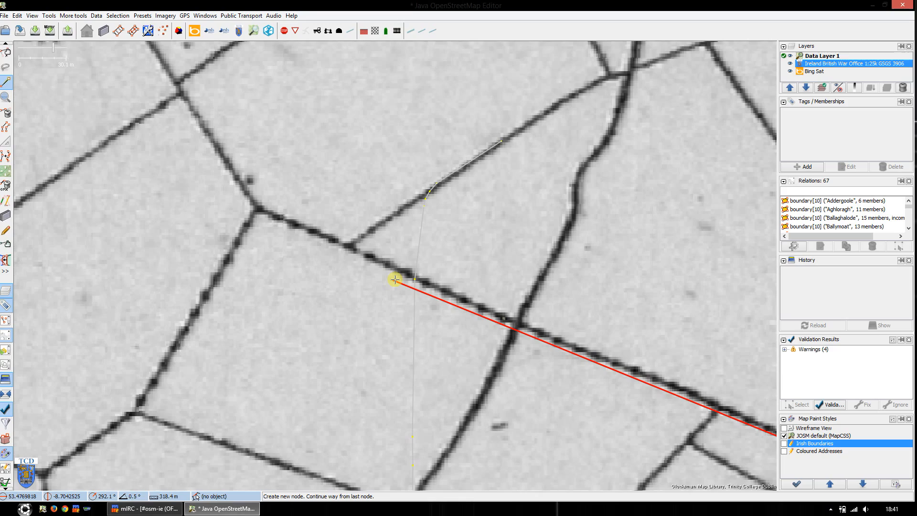
pyautogui.hotkey('alt', 'shift', 'v')
pyautogui.hotkey('alt', 'shift', 'v')
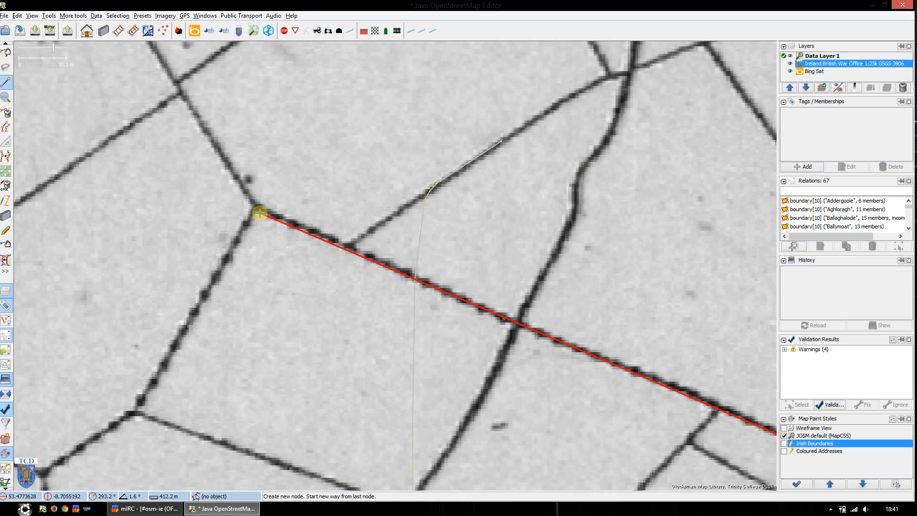
pyautogui.hotkey('alt', 'shift', 'v')
pyautogui.hotkey('alt', 'shift', 'v')
pyautogui.hotkey('alt', 'shift', 'v')
pyautogui.hotkey('alt', 'shift', 'v')
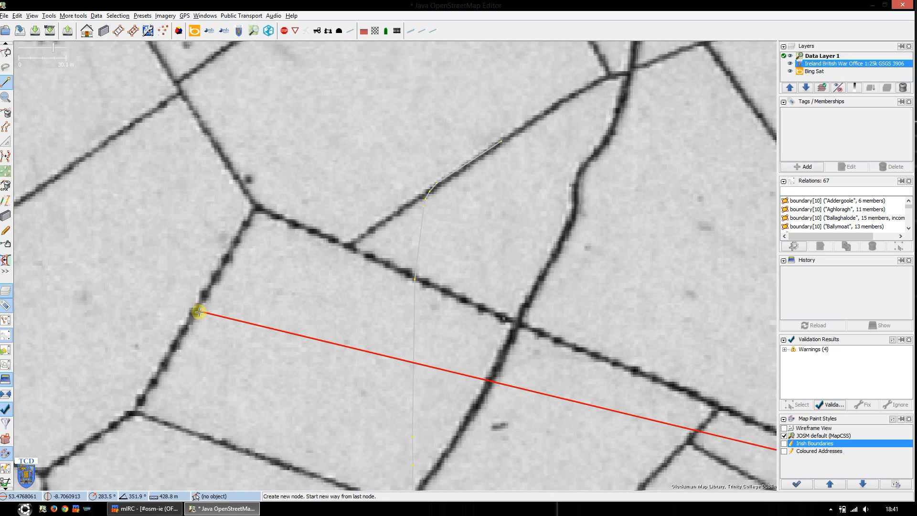
pyautogui.moveTo(199, 312); pyautogui.dragTo(303, 214)
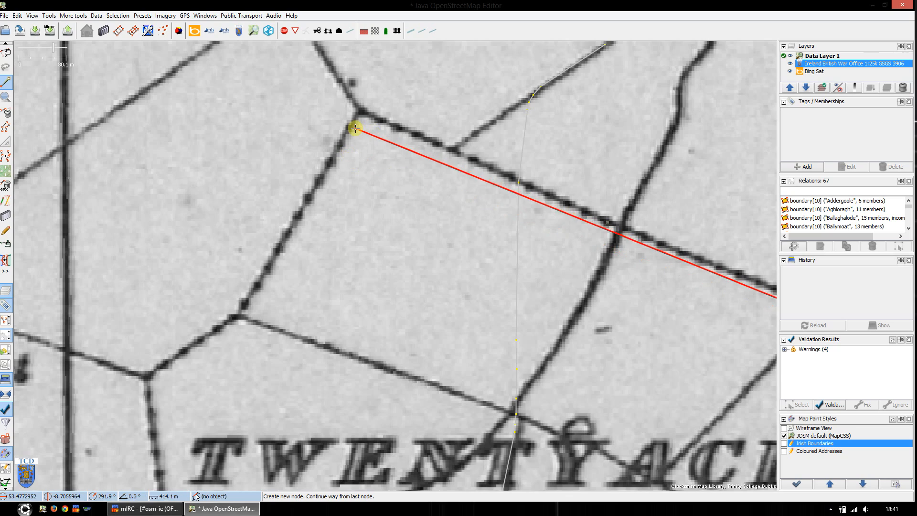
pyautogui.hotkey('alt', 'shift', 'v')
pyautogui.hotkey('alt', 'shift', 'v')
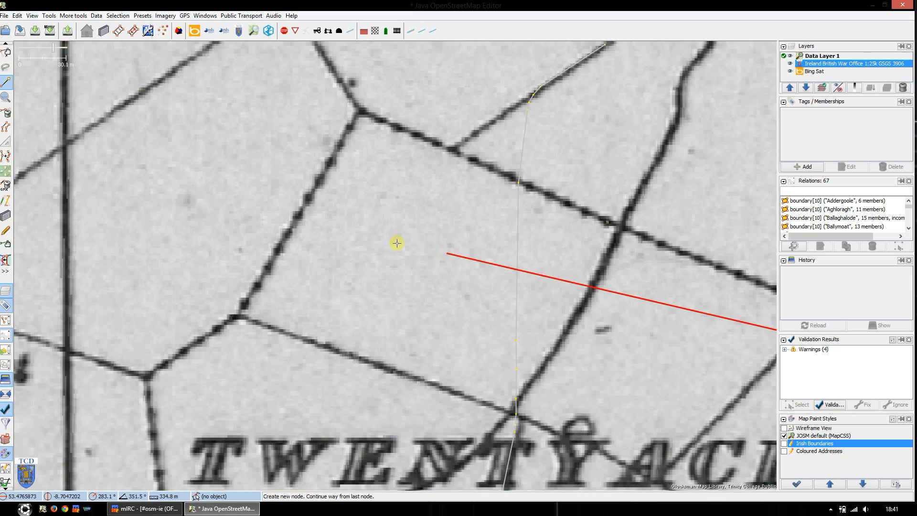
# - Extend the northern boundary way northwest along the dotted line to the junction with the adjoining field boundary
pyautogui.moveTo(396, 242); pyautogui.dragTo(106, 207)
pyautogui.scroll(-1, 485, 288)
pyautogui.scroll(2, 485, 276)
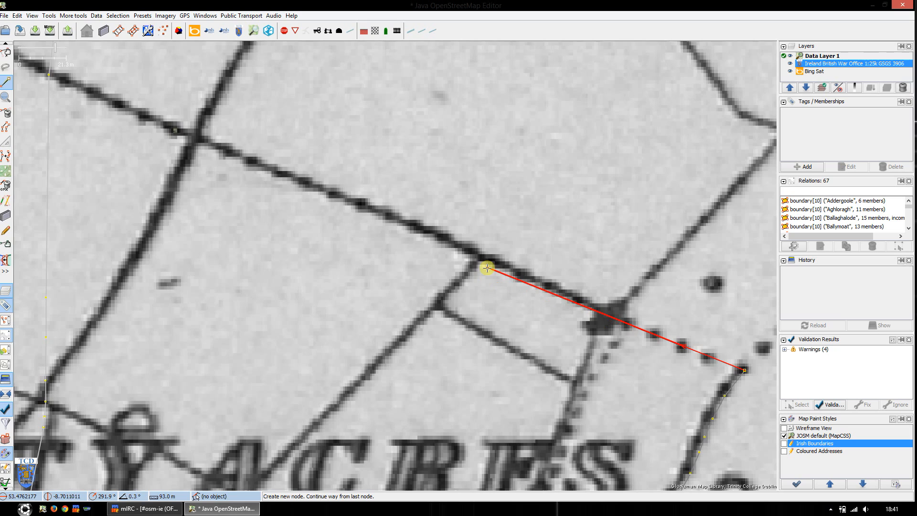
pyautogui.hotkey('alt', 'shift', 'v')
pyautogui.hotkey('alt', 'shift', 'v')
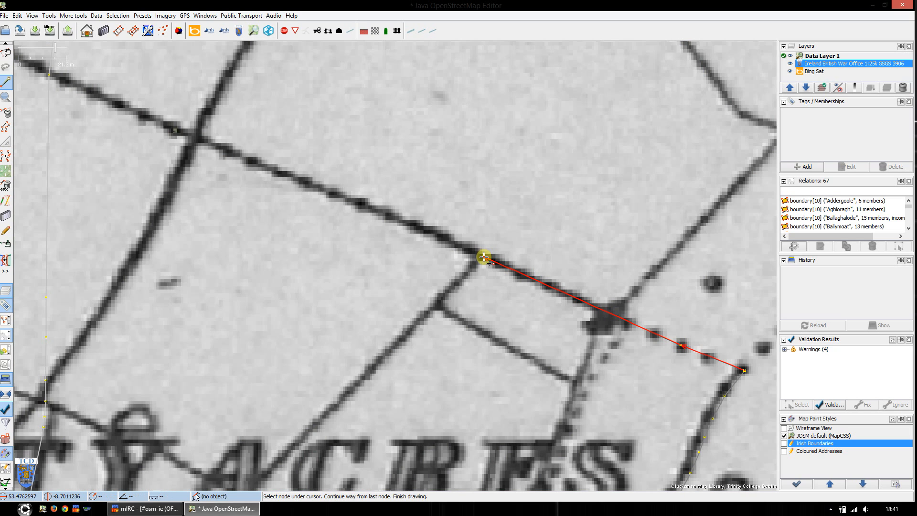
# - Check the wall between the field junction and the road on both layers and add the next boundary node along it
pyautogui.moveTo(377, 242); pyautogui.dragTo(614, 307)
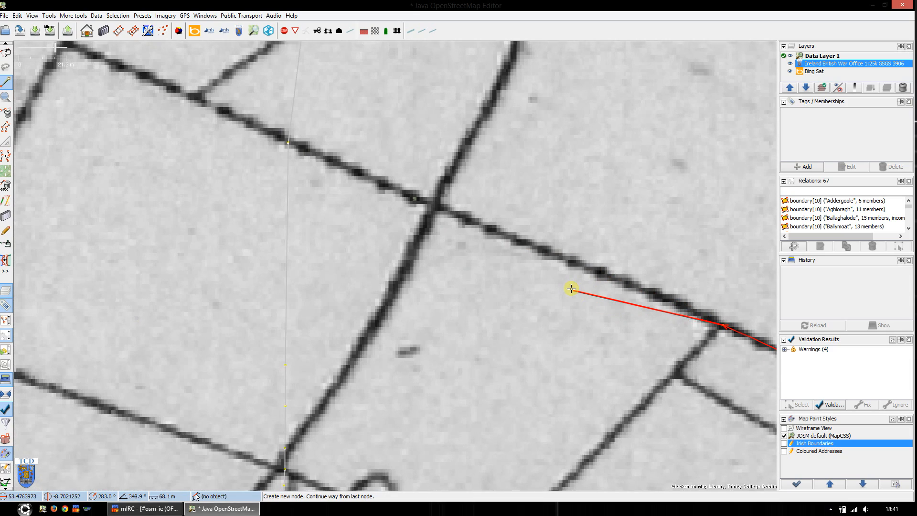
pyautogui.hotkey('alt', 'shift', 'v')
pyautogui.hotkey('alt', 'shift', 'v')
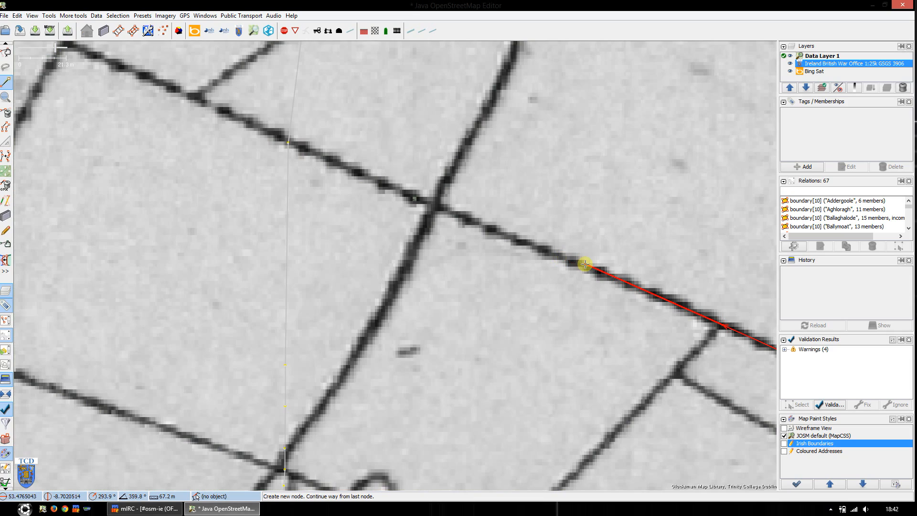
pyautogui.hotkey('alt', 'shift', 'v')
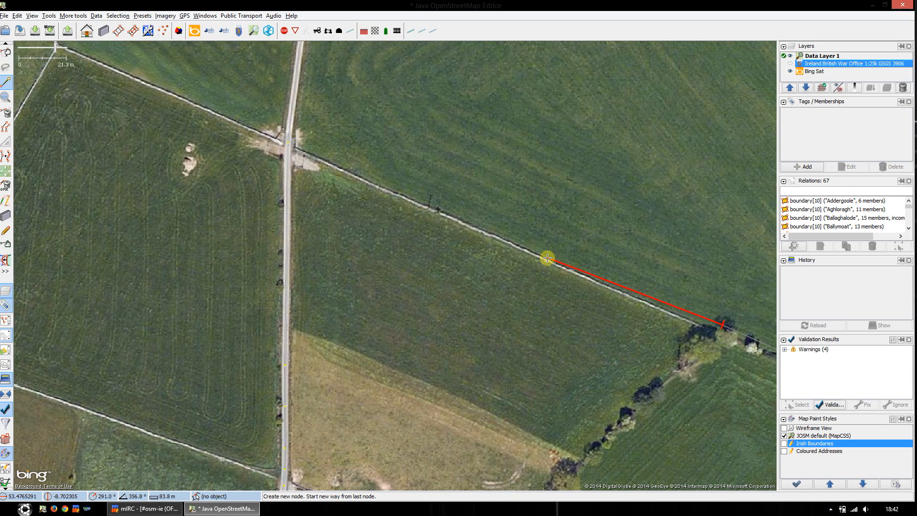
pyautogui.hotkey('alt', 'shift', 'v')
pyautogui.hotkey('alt', 'shift', 'v')
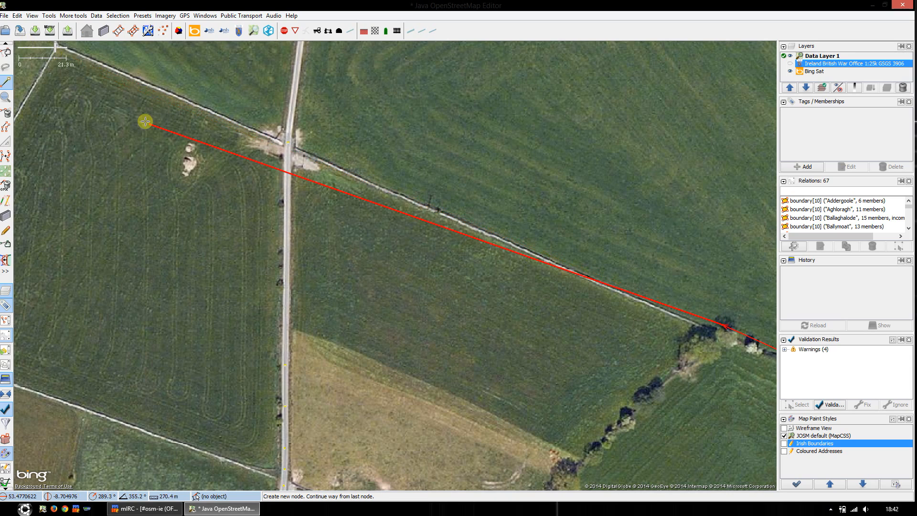
pyautogui.hotkey('alt', 'shift', 'v')
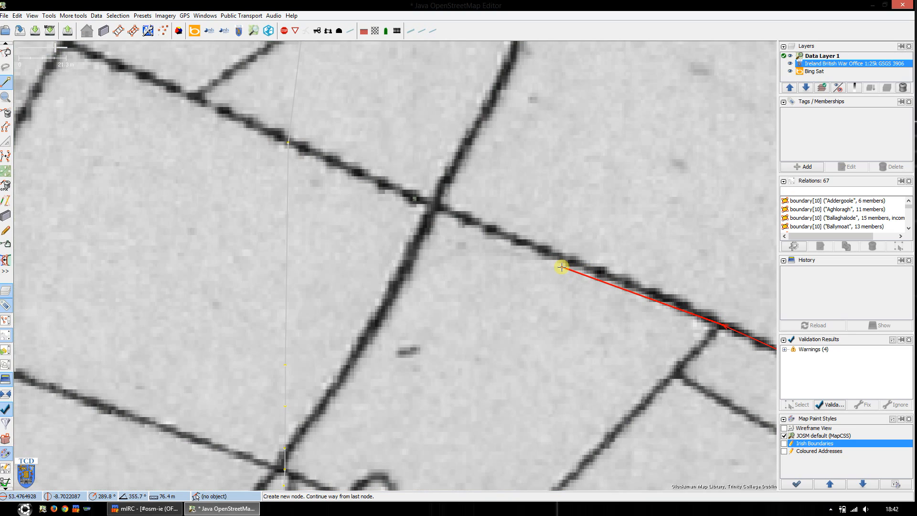
pyautogui.hotkey('alt', 'shift', 'v')
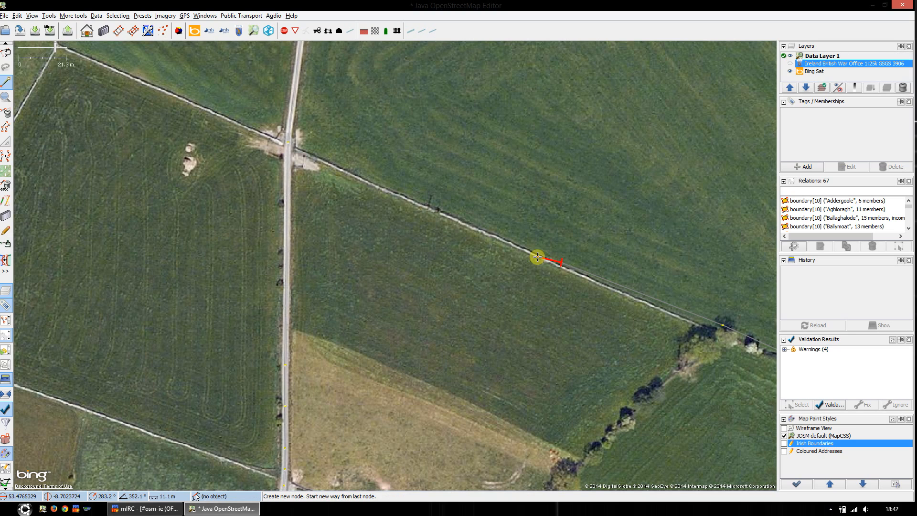
# - Trace the northern boundary along the field wall on the Bing imagery to just east of the road
pyautogui.click(512, 245)
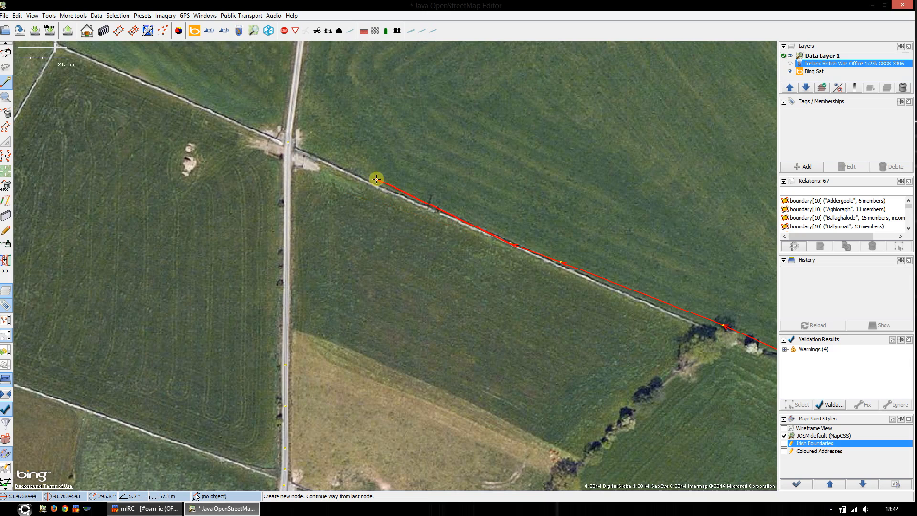
pyautogui.click(383, 187)
pyautogui.scroll(2, 387, 225)
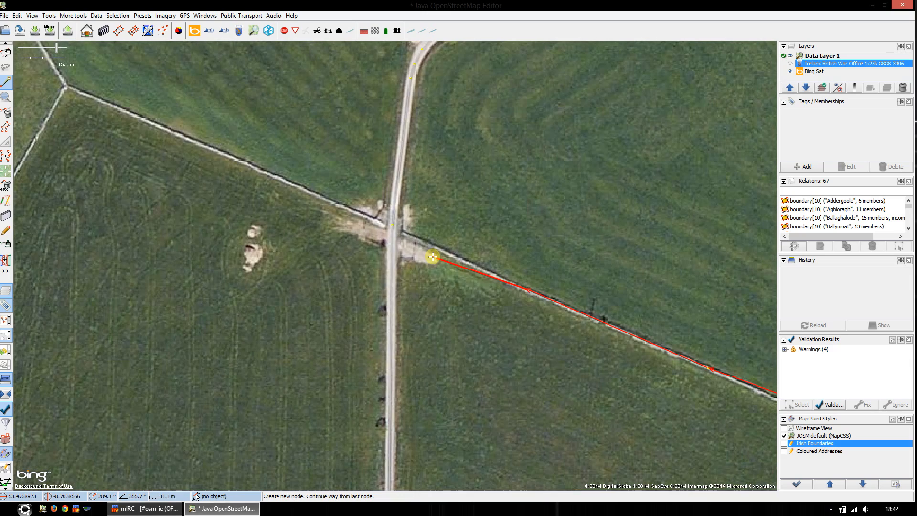
pyautogui.click(438, 249)
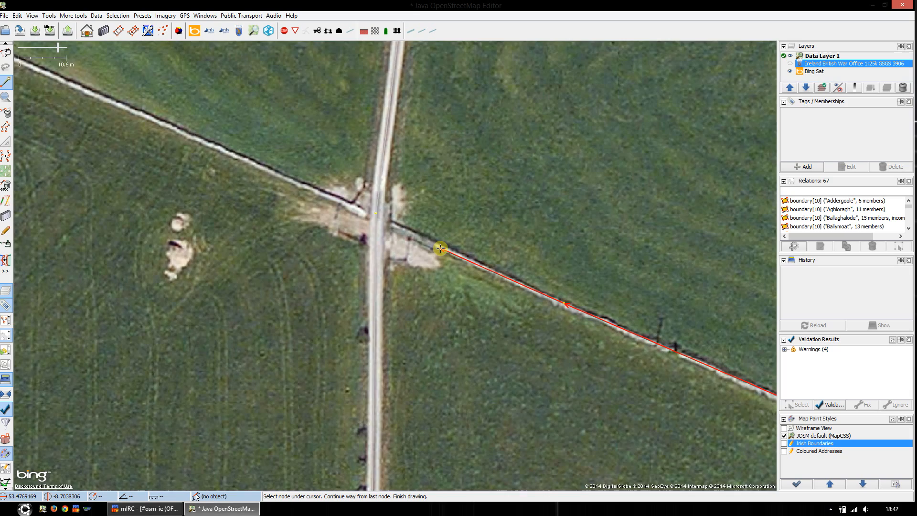
pyautogui.scroll(-2, 439, 248)
pyautogui.click(440, 248)
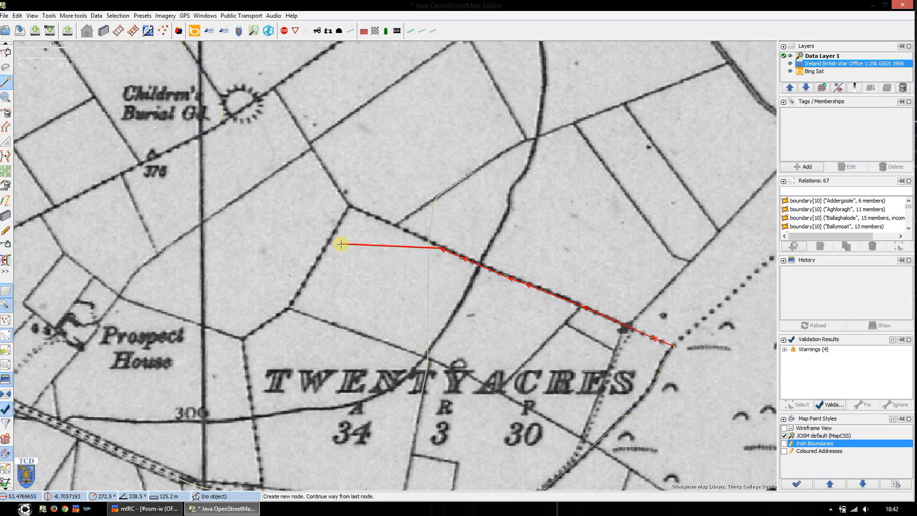
# - Hide the historic map and continue the boundary across the road along the wall to the northwestern wall corner
pyautogui.scroll(3, 407, 230)
pyautogui.hotkey('alt', '2')
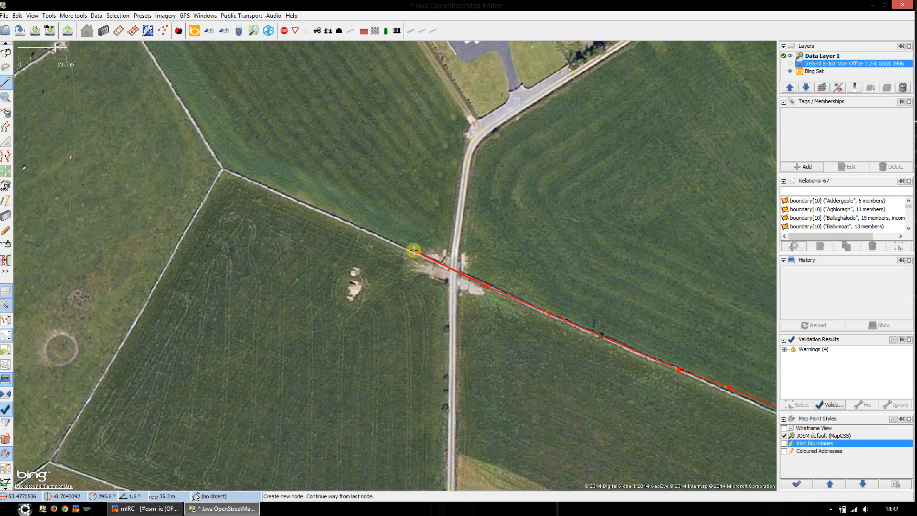
pyautogui.scroll(1, 414, 250)
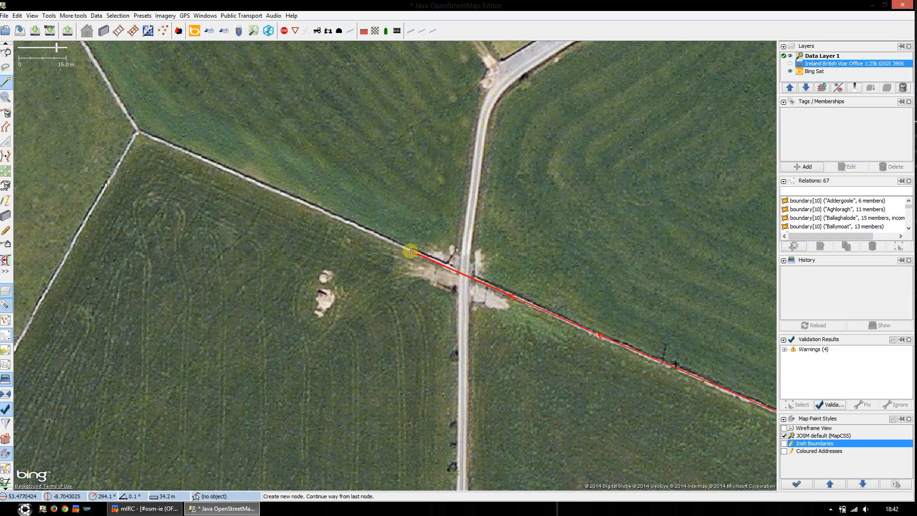
pyautogui.click(411, 251)
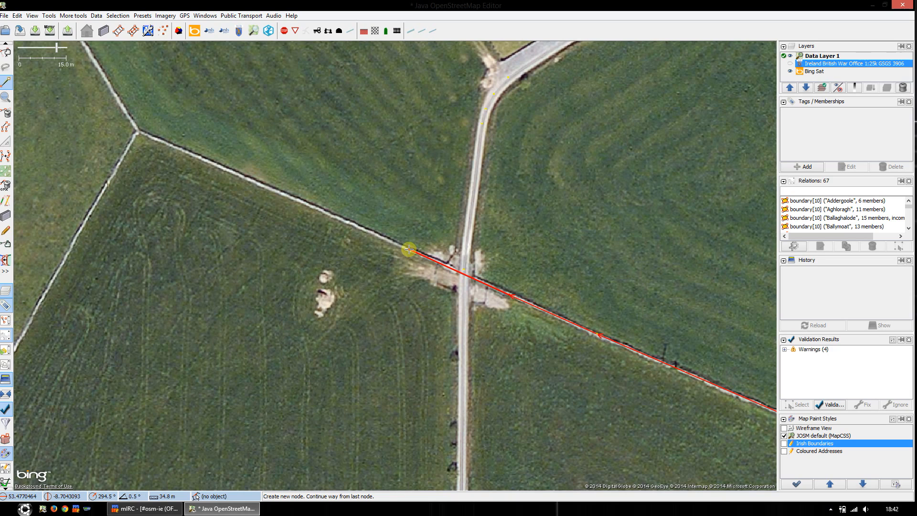
pyautogui.click(299, 199)
pyautogui.click(183, 148)
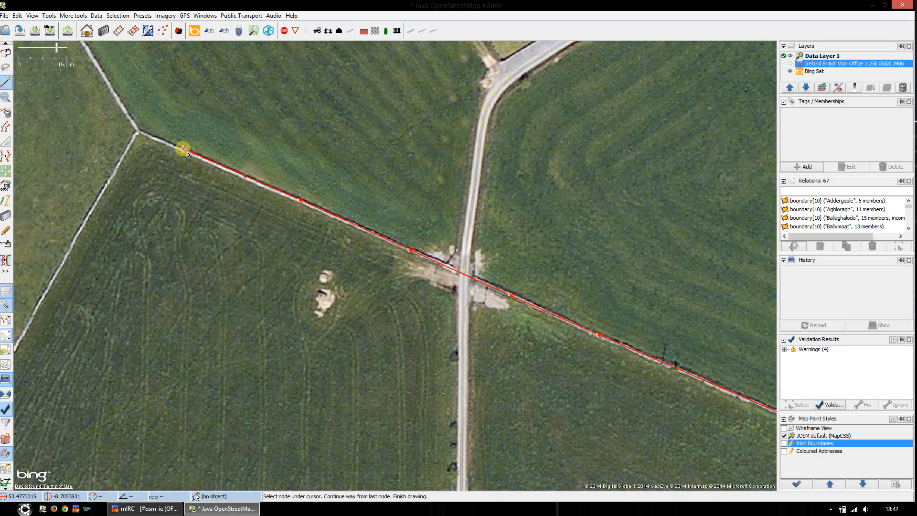
pyautogui.click(135, 129)
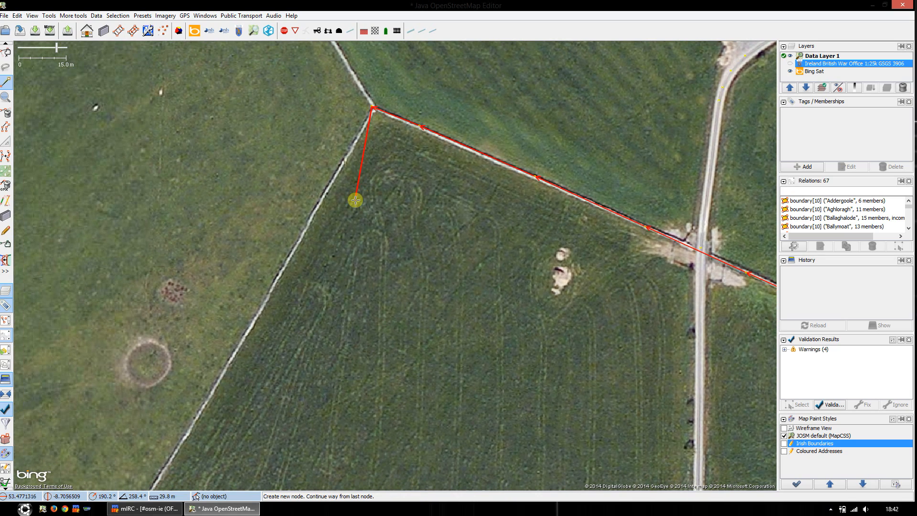
# - Compare the wall junction at the Twentyacres boundary's northwest corner on the Bing imagery and the historic War Office map
pyautogui.scroll(-2, 319, 236)
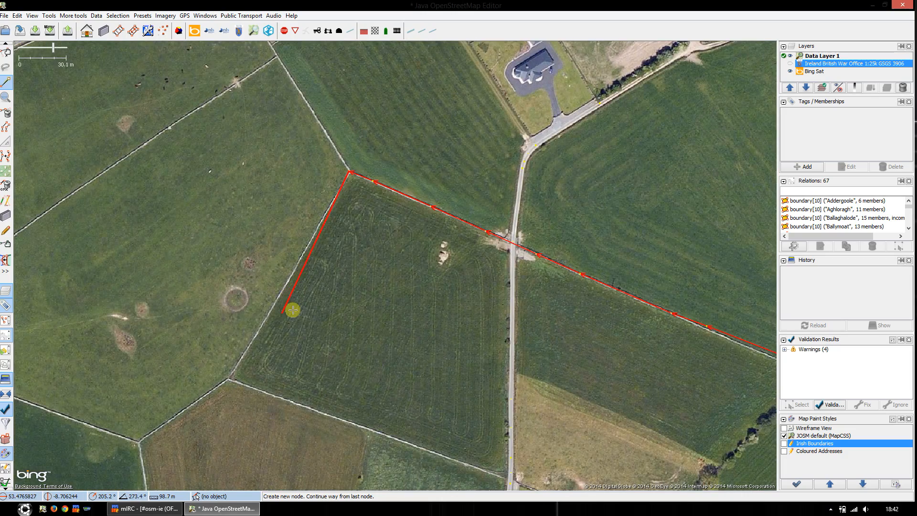
pyautogui.moveTo(293, 311); pyautogui.dragTo(353, 260)
pyautogui.hotkey('alt', '2')
pyautogui.hotkey('alt', '2')
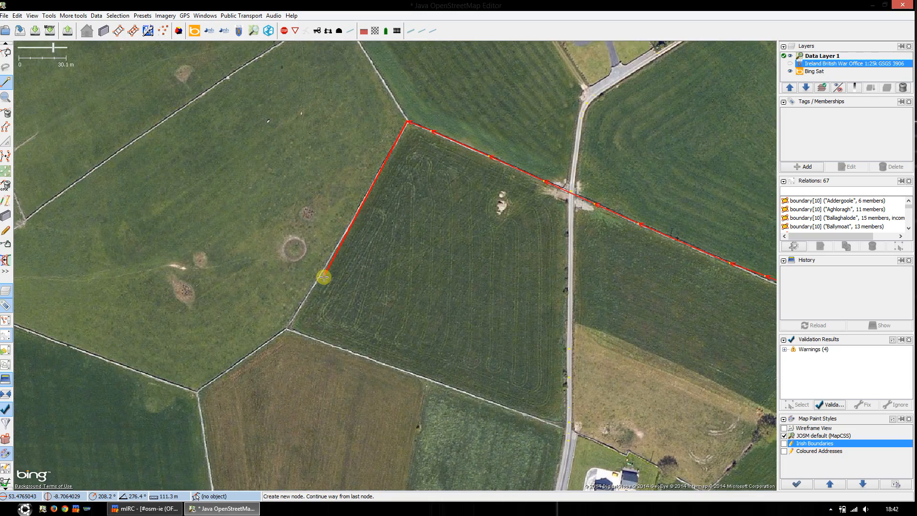
pyautogui.scroll(2, 290, 328)
pyautogui.moveTo(348, 268); pyautogui.dragTo(239, 461)
pyautogui.hotkey('alt', '2')
pyautogui.scroll(-1, 400, 177)
pyautogui.moveTo(400, 177); pyautogui.dragTo(385, 232)
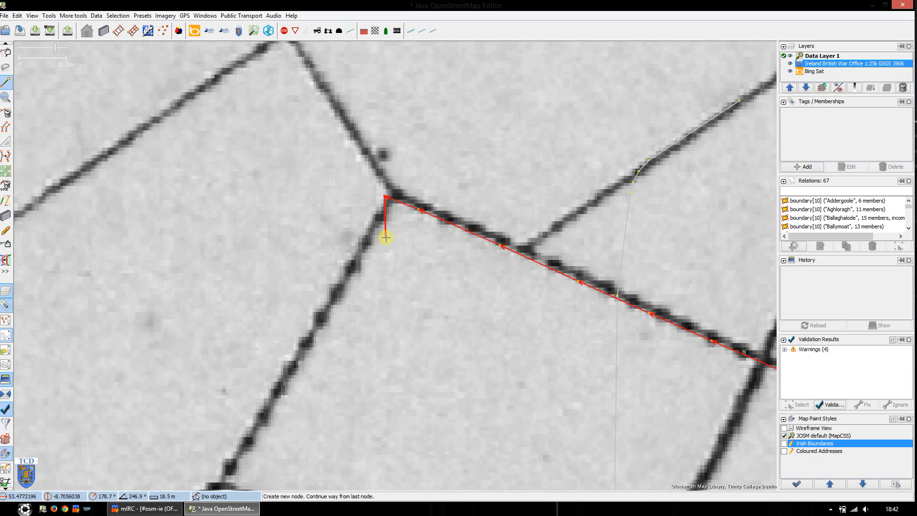
pyautogui.hotkey('alt', '2')
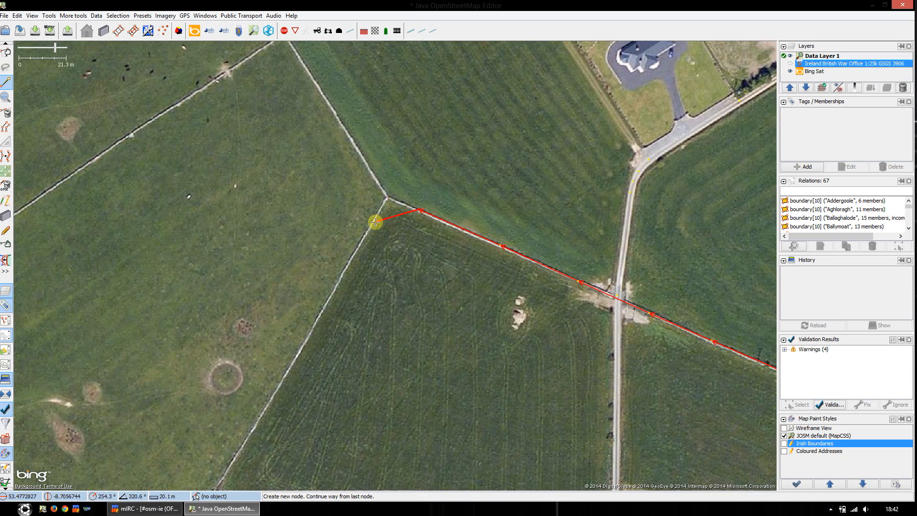
# - Place the boundary's corner node on the wall junction and continue tracing the way southwest along the field wall
pyautogui.scroll(2, 389, 194)
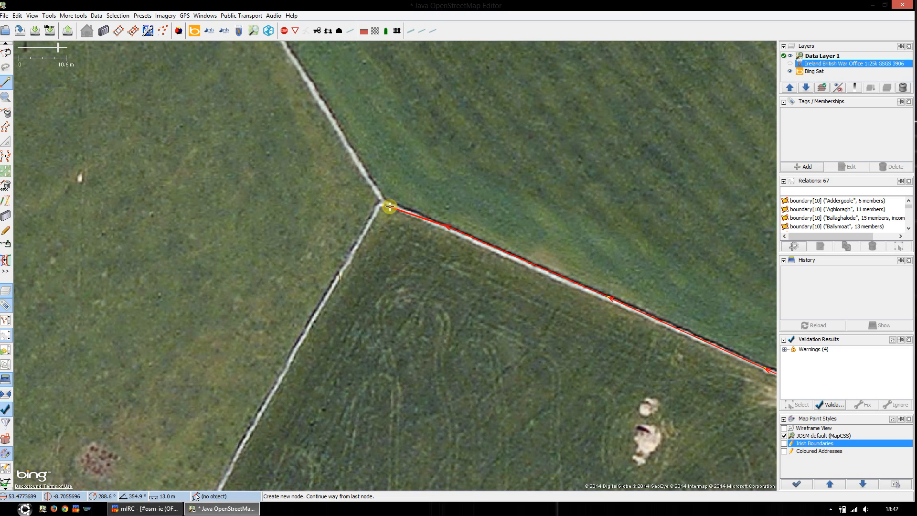
pyautogui.scroll(1, 390, 207)
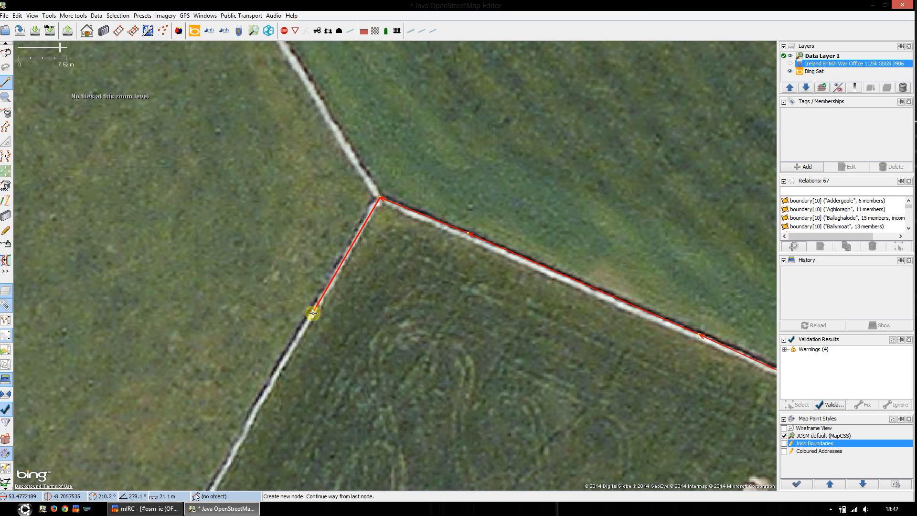
pyautogui.click(222, 464)
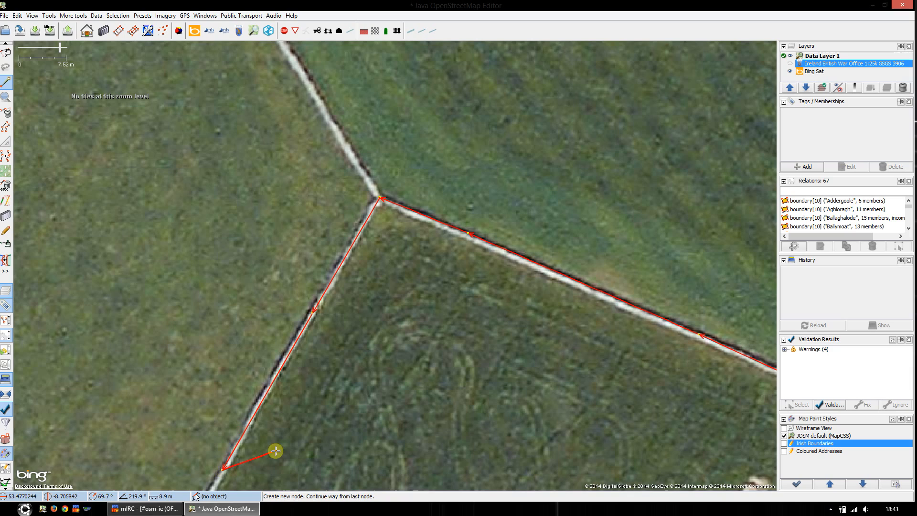
pyautogui.moveTo(272, 449); pyautogui.dragTo(393, 176)
pyautogui.scroll(-2, 351, 237)
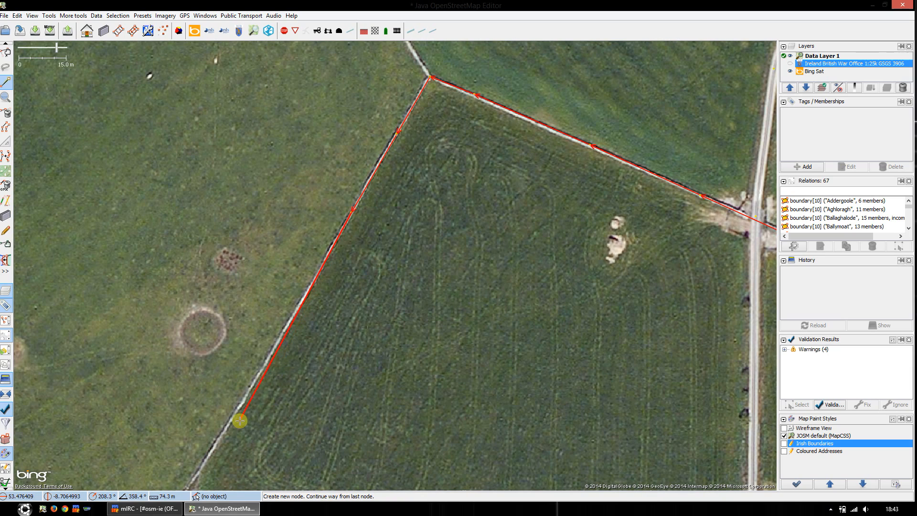
pyautogui.moveTo(239, 419); pyautogui.dragTo(309, 331)
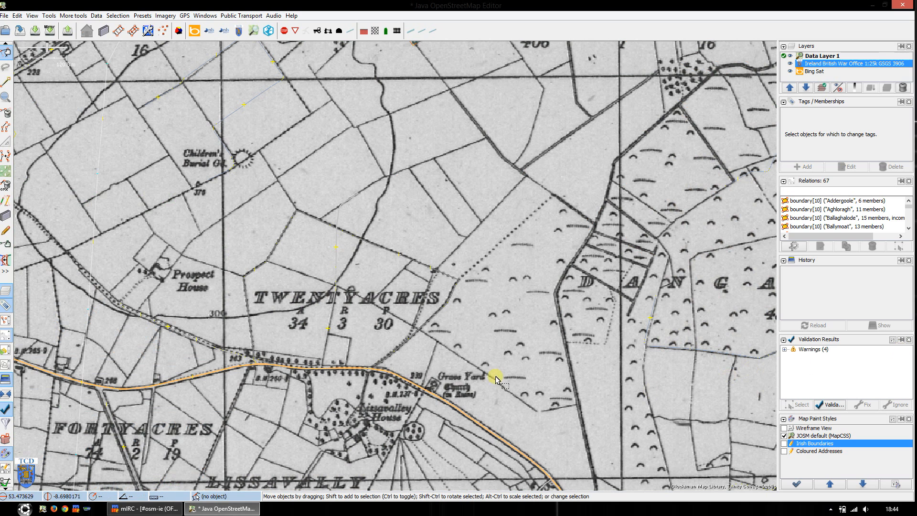
# - Select the three ways enclosing Twentyacres: the eastern edge, the northern and western edge, and the R332 road section
pyautogui.click(402, 350)
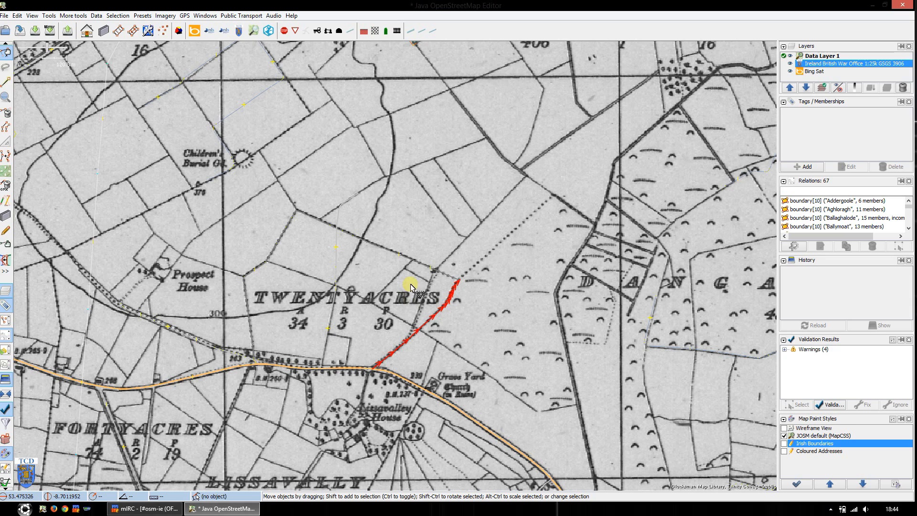
pyautogui.keyDown('shift'); pyautogui.click(418, 262); pyautogui.keyUp('shift')
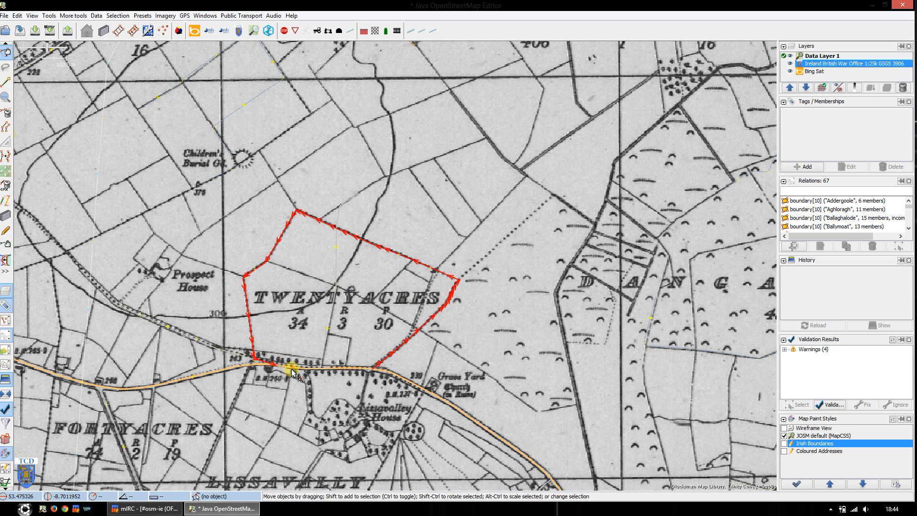
pyautogui.scroll(3, 293, 372)
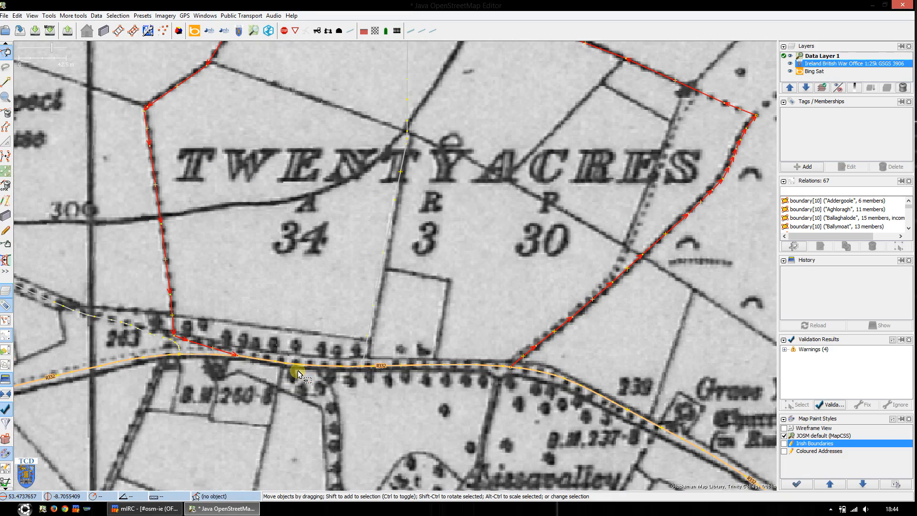
pyautogui.click(297, 371)
pyautogui.scroll(-2, 286, 368)
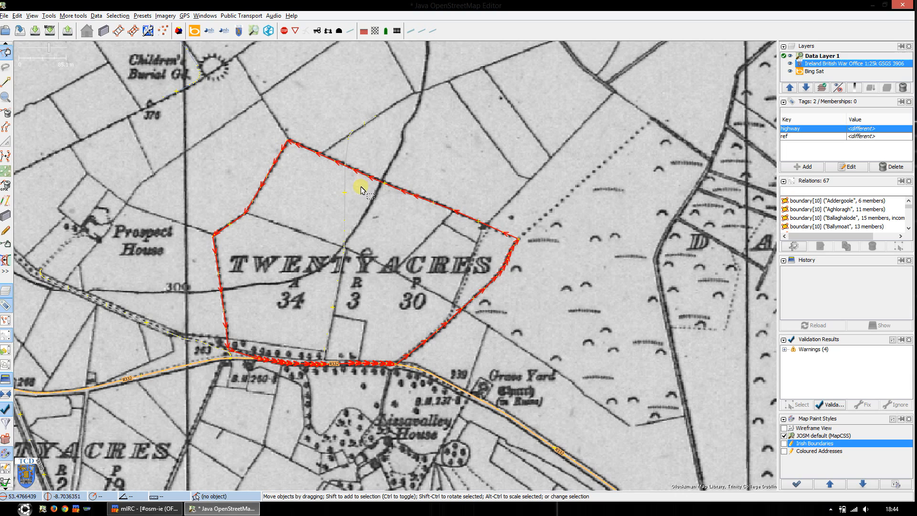
# - Check the selected outline on its own, over the Bing imagery and over the historic map
pyautogui.hotkey('alt', '2')
pyautogui.hotkey('alt', '3')
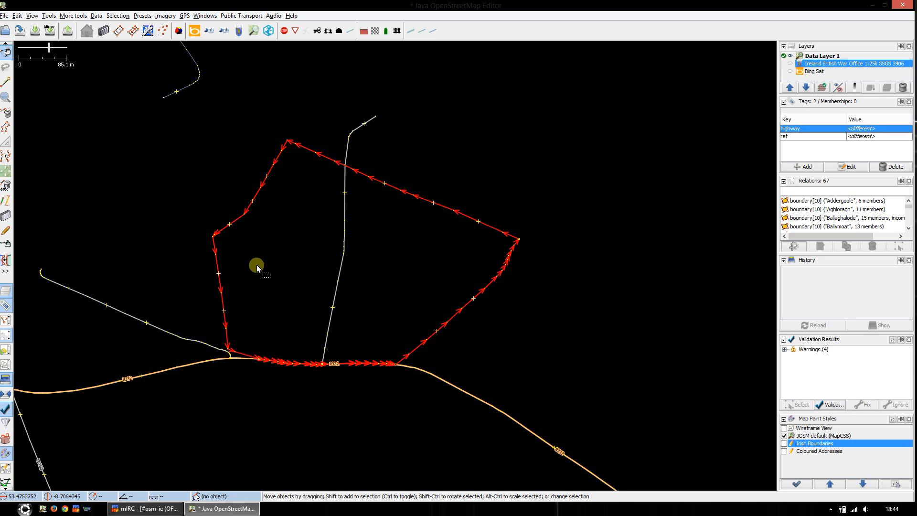
pyautogui.hotkey('alt', '3')
pyautogui.hotkey('ctrl', 'Right')
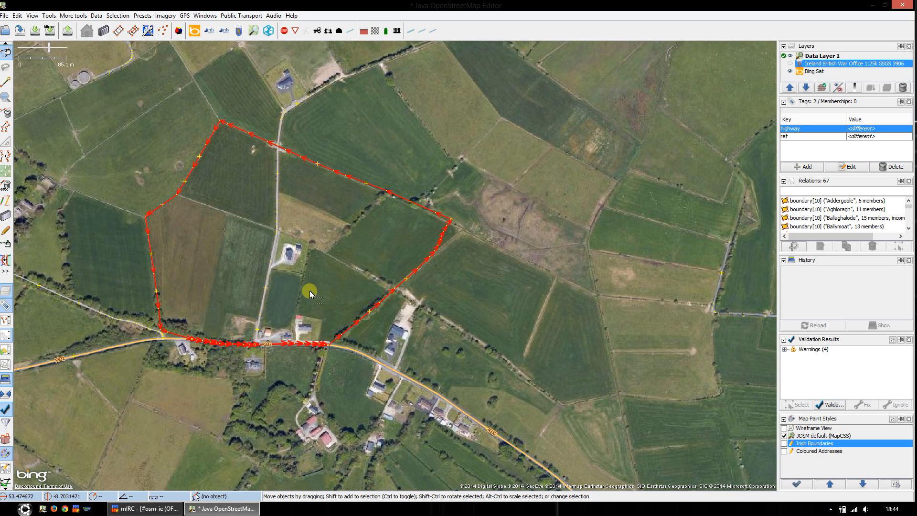
pyautogui.hotkey('alt', '2')
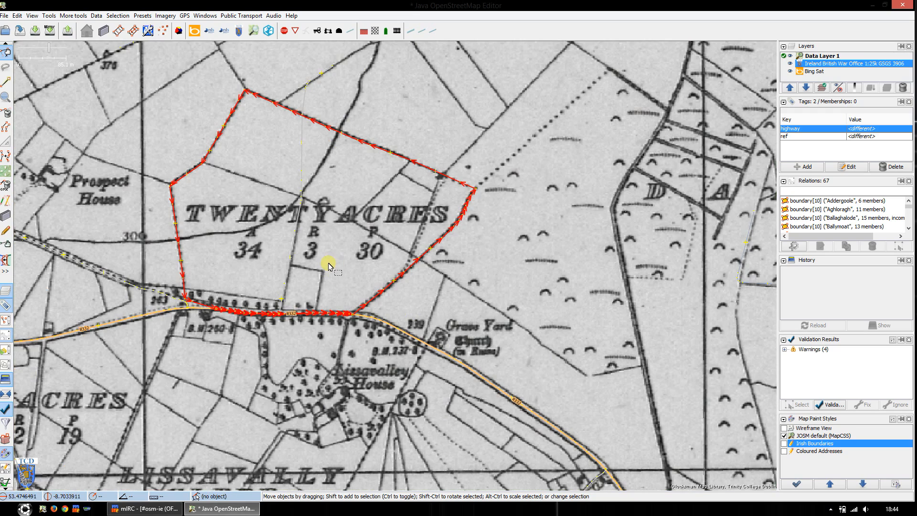
pyautogui.hotkey('ctrl', 'Down')
pyautogui.hotkey('ctrl', 'Right')
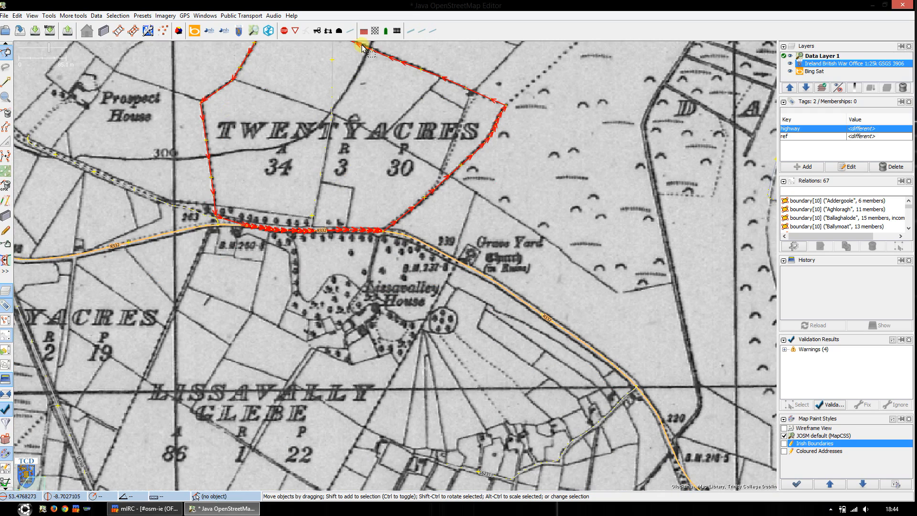
pyautogui.click(178, 32)
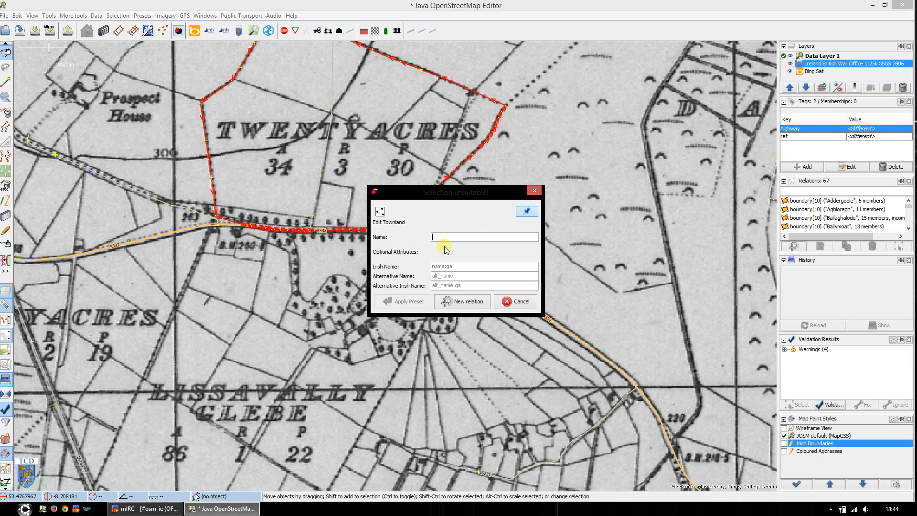
pyautogui.write('Twentyacres')
pyautogui.click(467, 307)
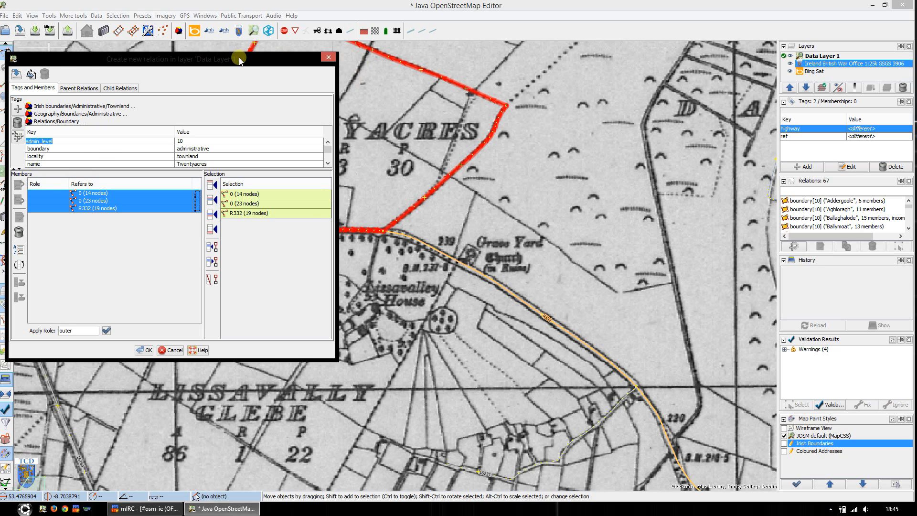
pyautogui.moveTo(239, 61); pyautogui.dragTo(581, 146)
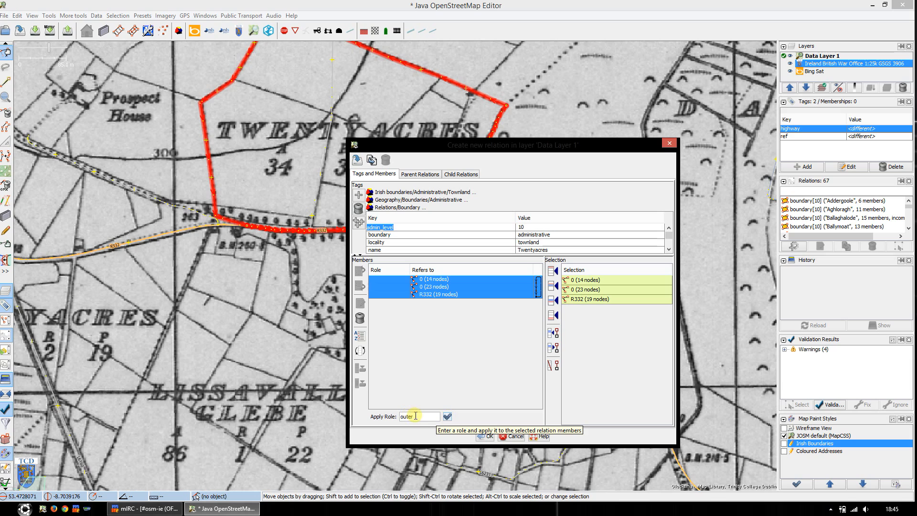
pyautogui.click(359, 414)
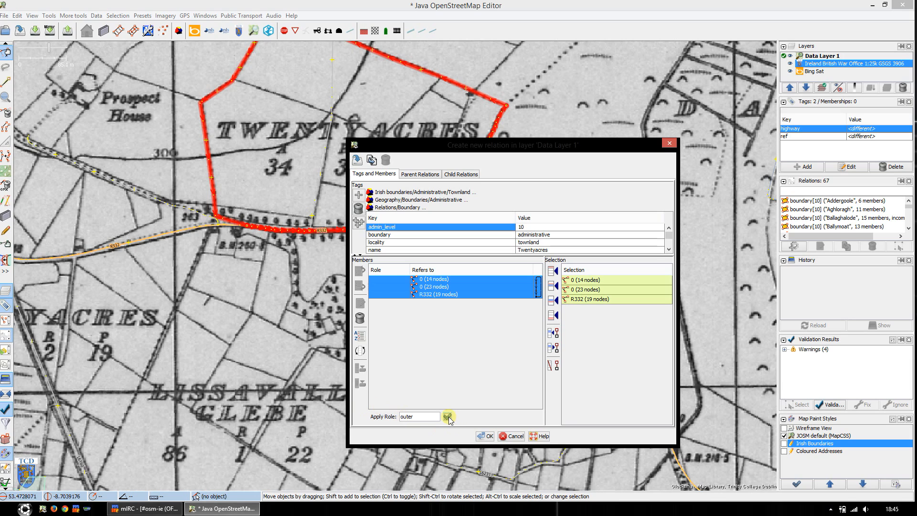
pyautogui.click(447, 416)
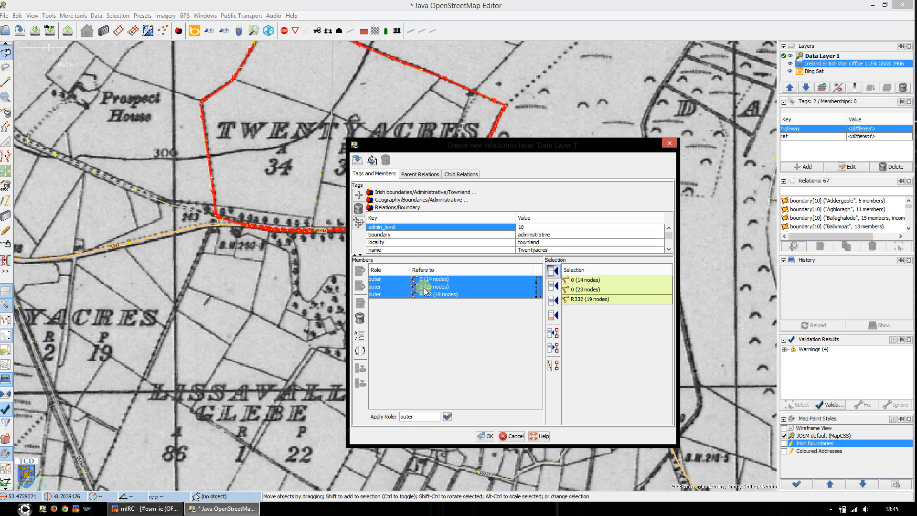
pyautogui.click(485, 436)
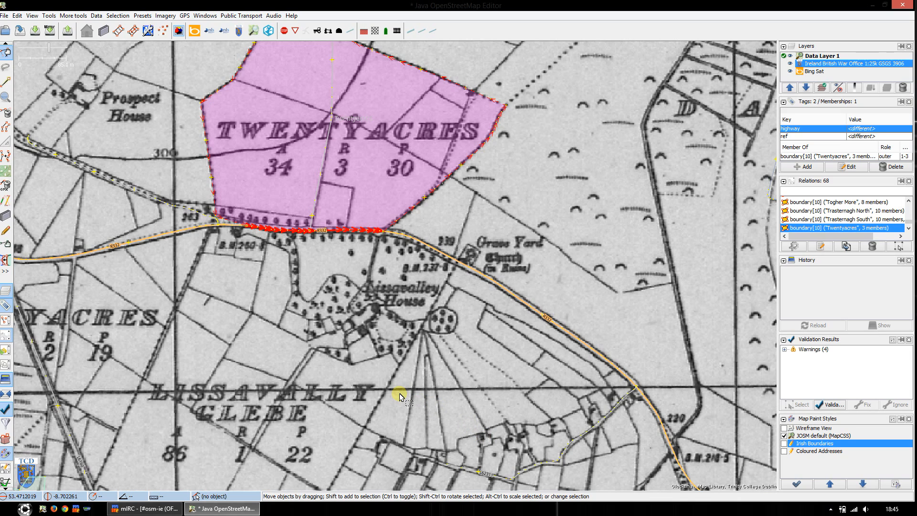
pyautogui.hotkey('ctrl', 'z')
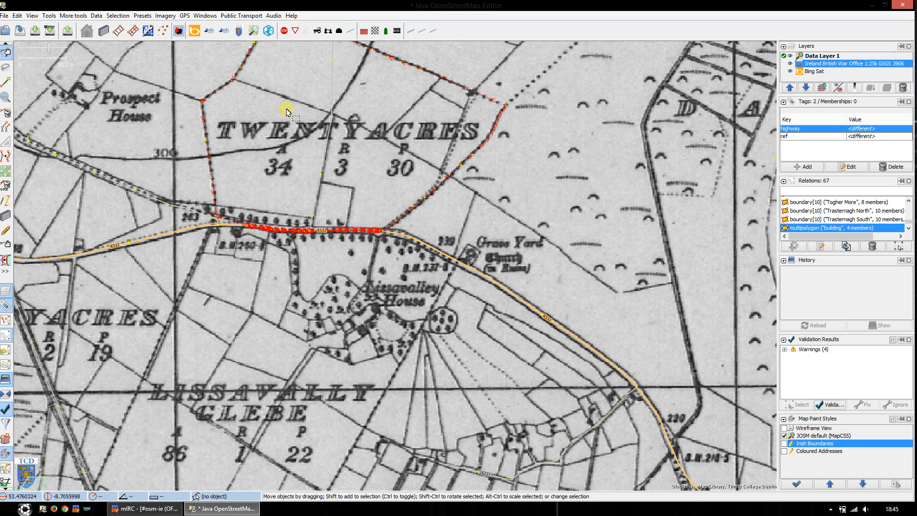
# - Create a new Townland relation named Twentyacres from the three selected ways, giving all members the role outer
pyautogui.click(179, 31)
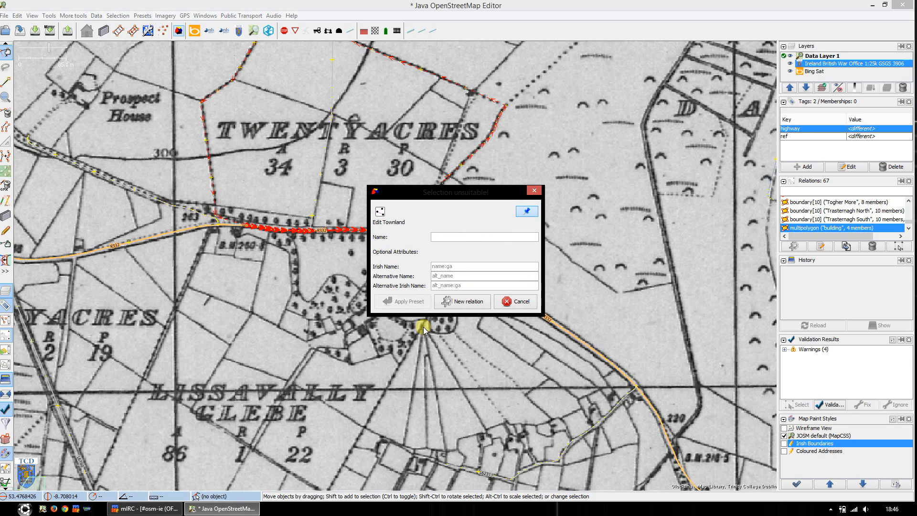
pyautogui.write('Twentyacres')
pyautogui.click(462, 301)
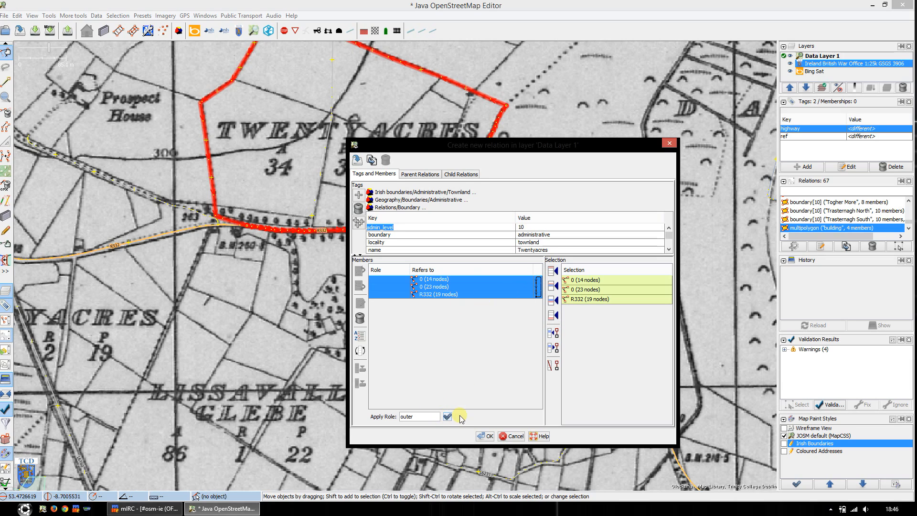
pyautogui.click(447, 417)
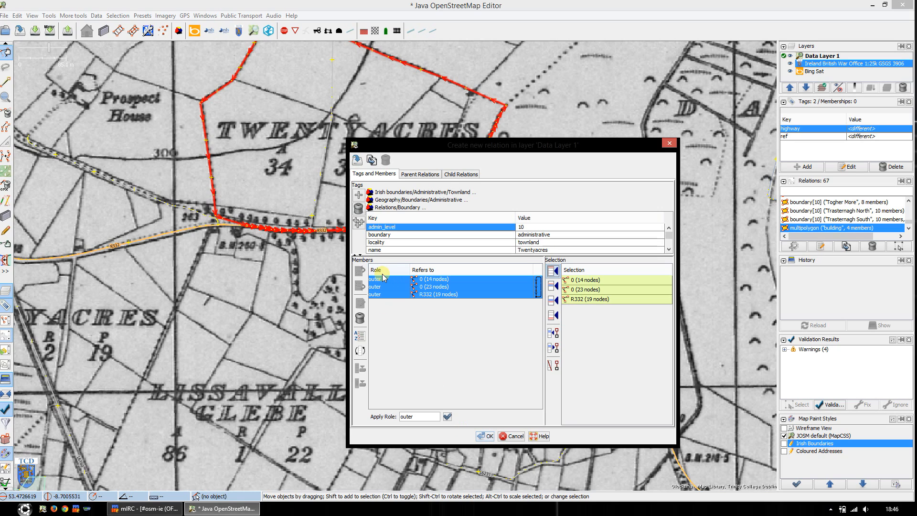
pyautogui.click(485, 436)
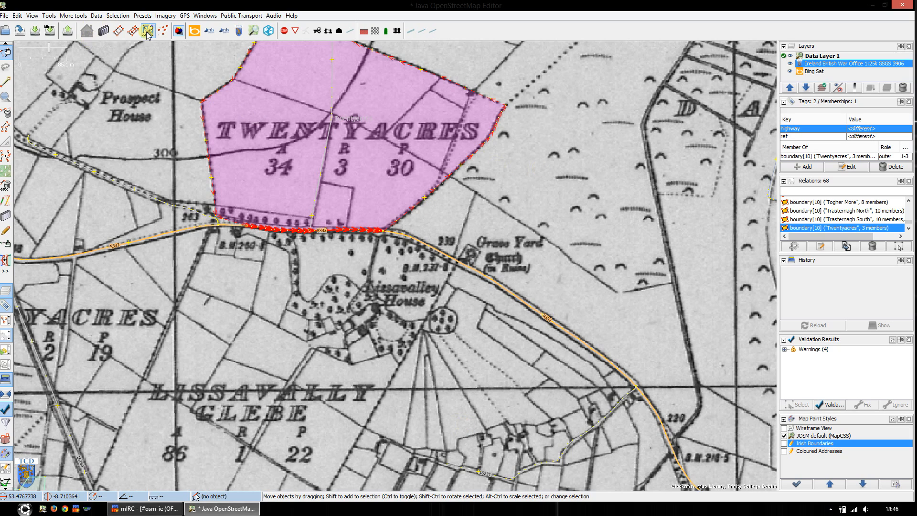
# - Deselect the ways and examine the townlands around Twentyacres on the historic map
pyautogui.click(177, 31)
pyautogui.moveTo(460, 268); pyautogui.dragTo(447, 360)
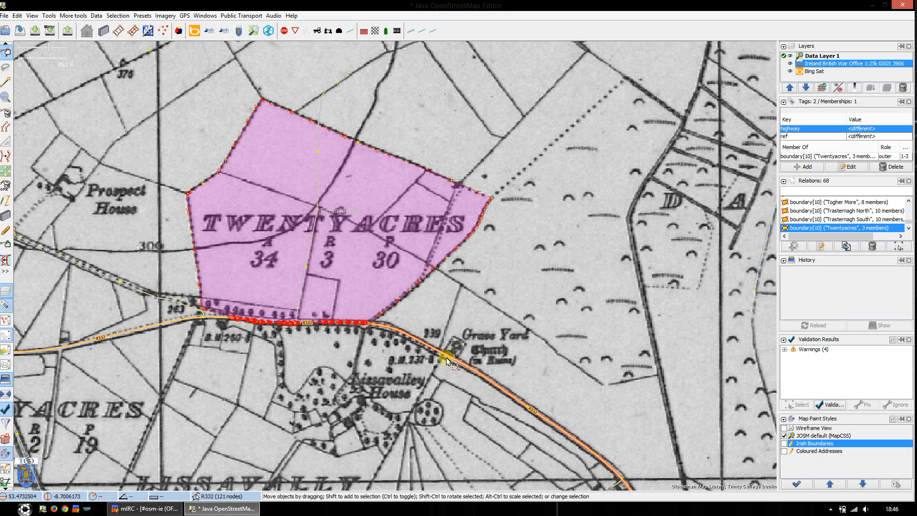
pyautogui.moveTo(447, 360); pyautogui.dragTo(500, 324)
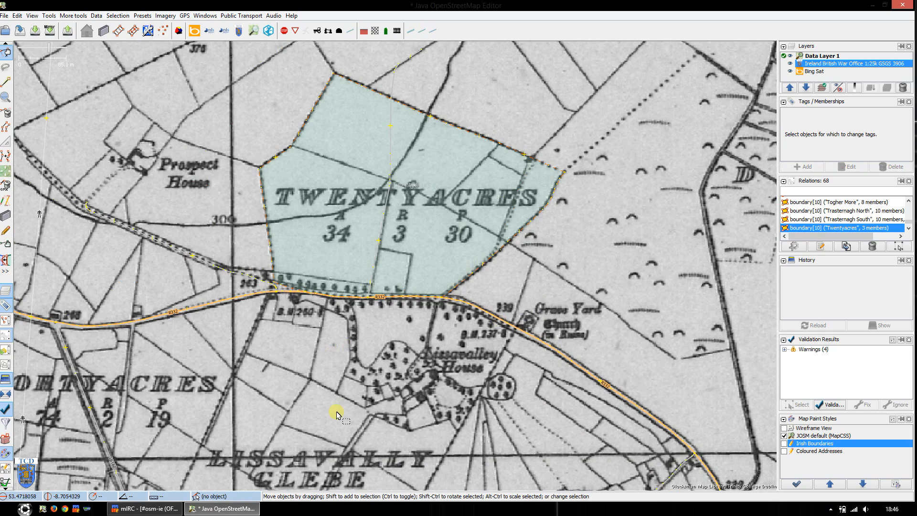
pyautogui.moveTo(337, 412); pyautogui.dragTo(423, 319)
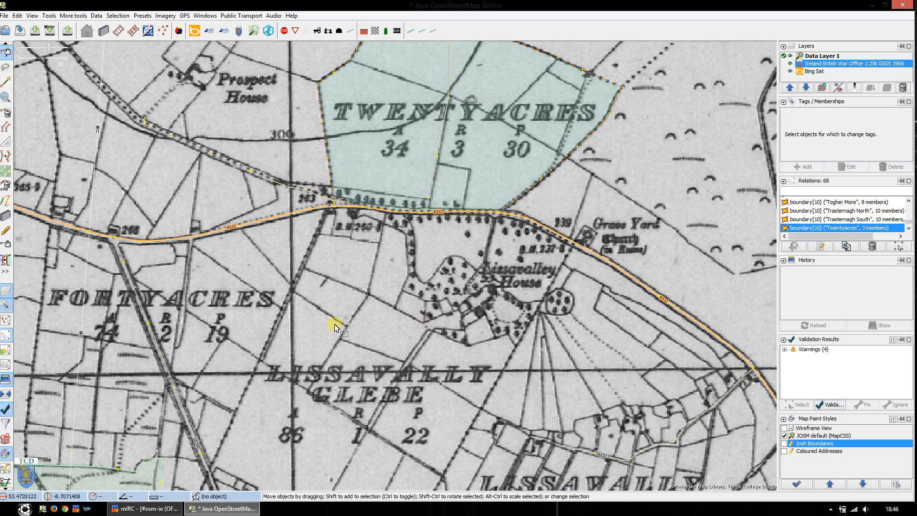
pyautogui.moveTo(334, 322); pyautogui.dragTo(449, 270)
pyautogui.scroll(-2, 412, 327)
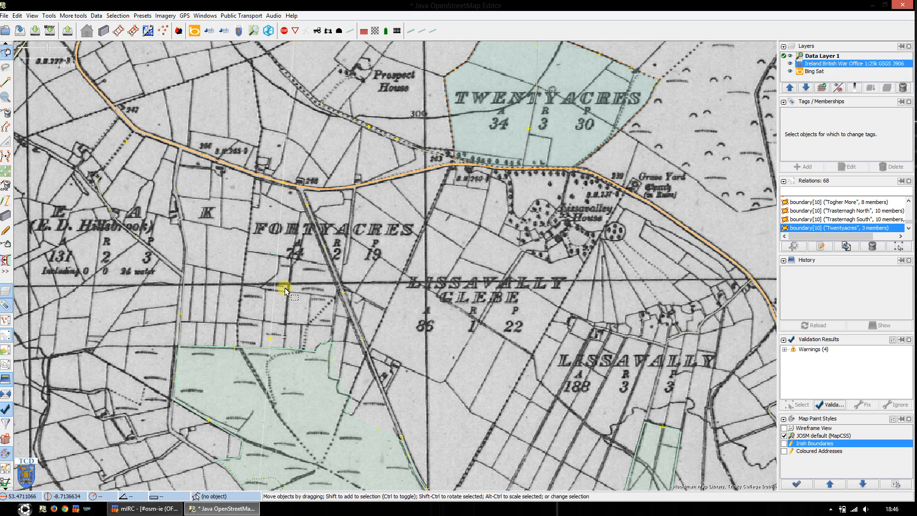
pyautogui.moveTo(503, 355); pyautogui.dragTo(523, 339)
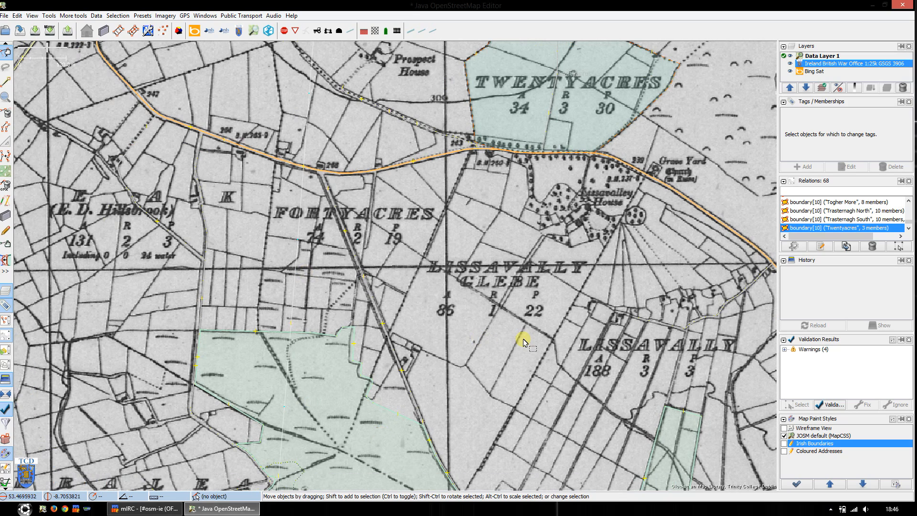
pyautogui.scroll(-2, 327, 299)
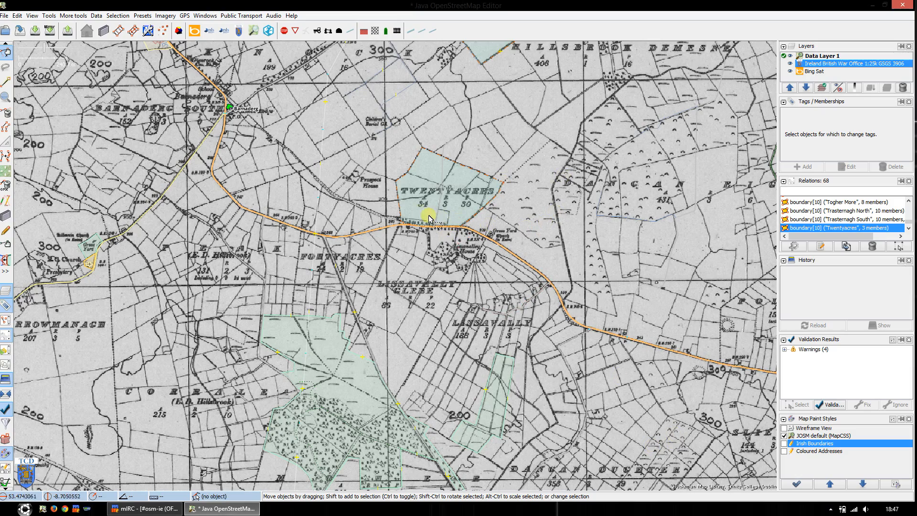
pyautogui.moveTo(528, 198); pyautogui.dragTo(512, 280)
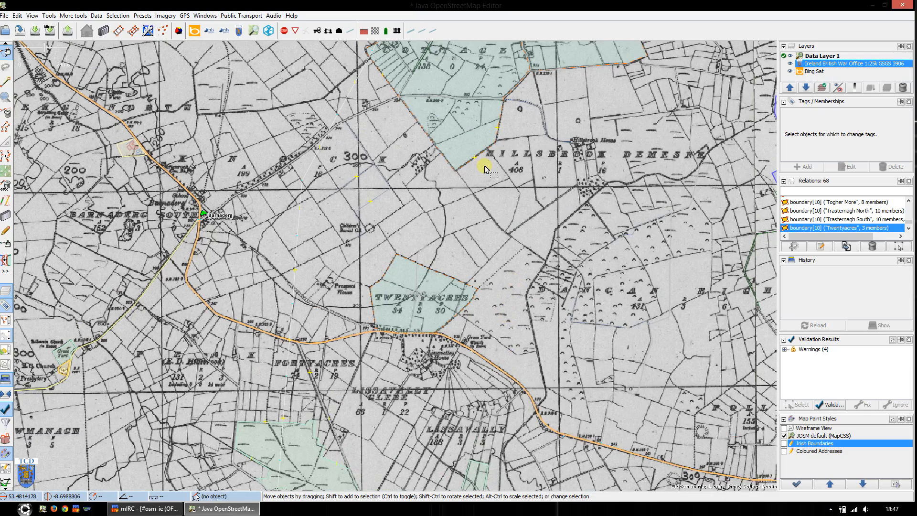
# - Turn on the Irish Boundaries map paint style and check how Twentyacres and the townlands north of it are shaded
pyautogui.moveTo(511, 204); pyautogui.dragTo(529, 376)
pyautogui.moveTo(590, 154); pyautogui.dragTo(588, 189)
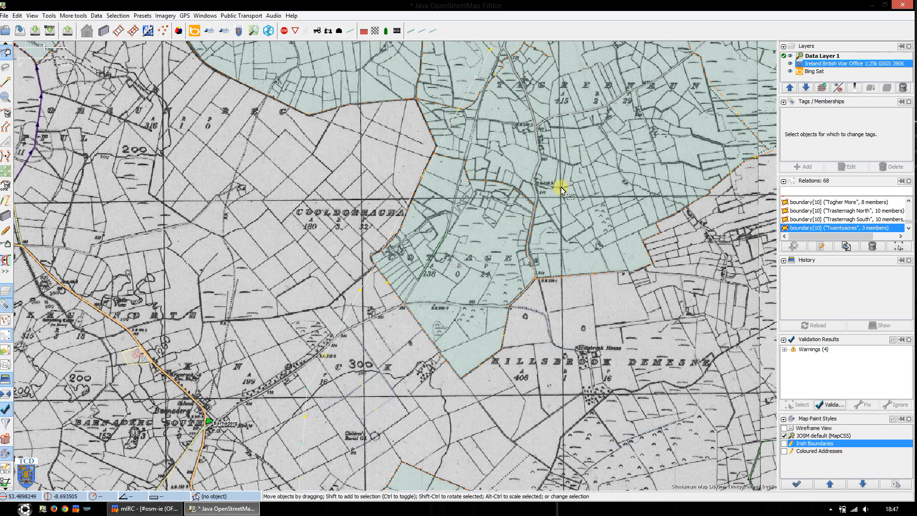
pyautogui.click(784, 444)
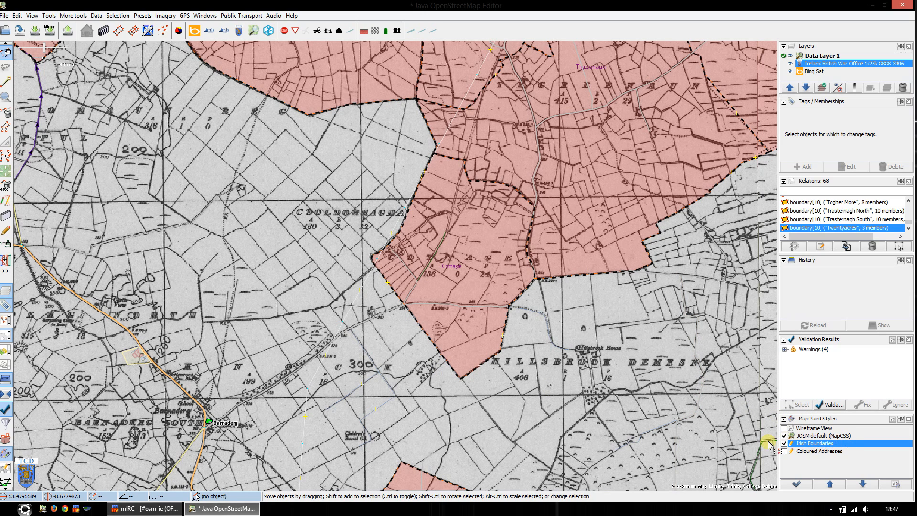
pyautogui.moveTo(545, 381); pyautogui.dragTo(564, 253)
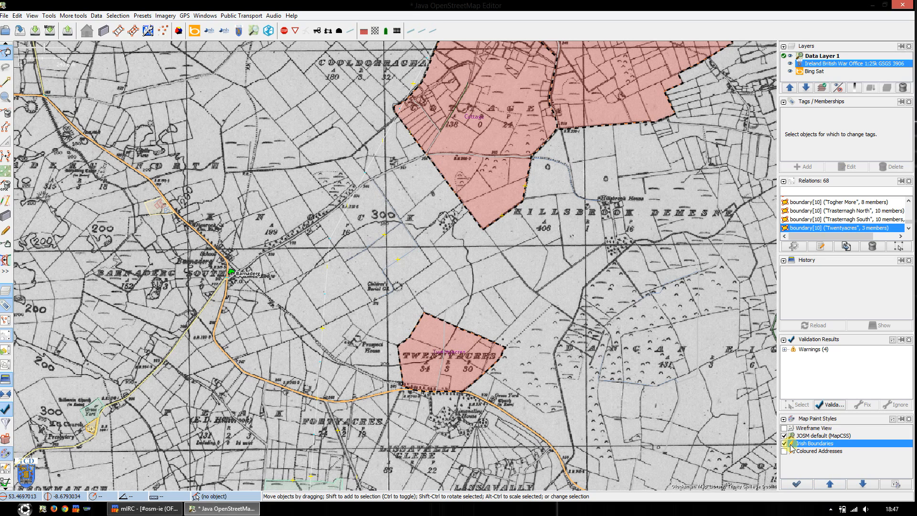
pyautogui.moveTo(494, 363); pyautogui.dragTo(450, 305)
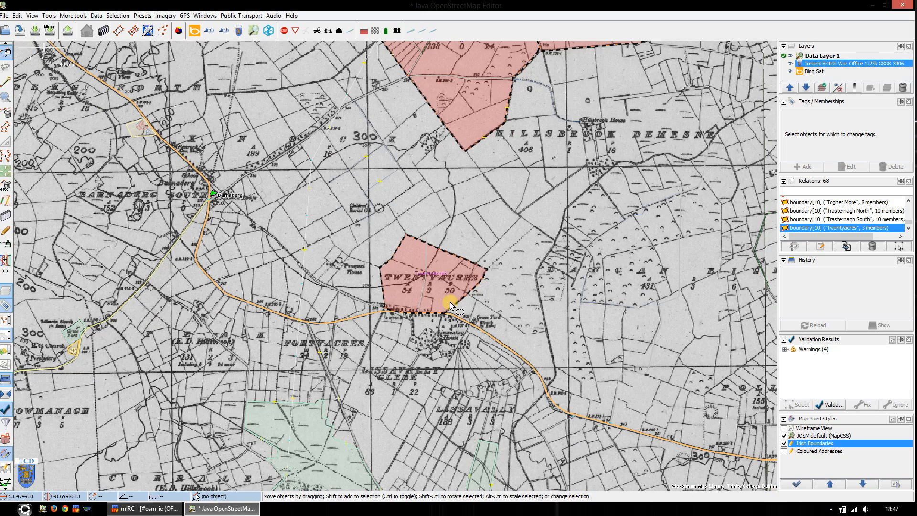
pyautogui.scroll(2, 431, 291)
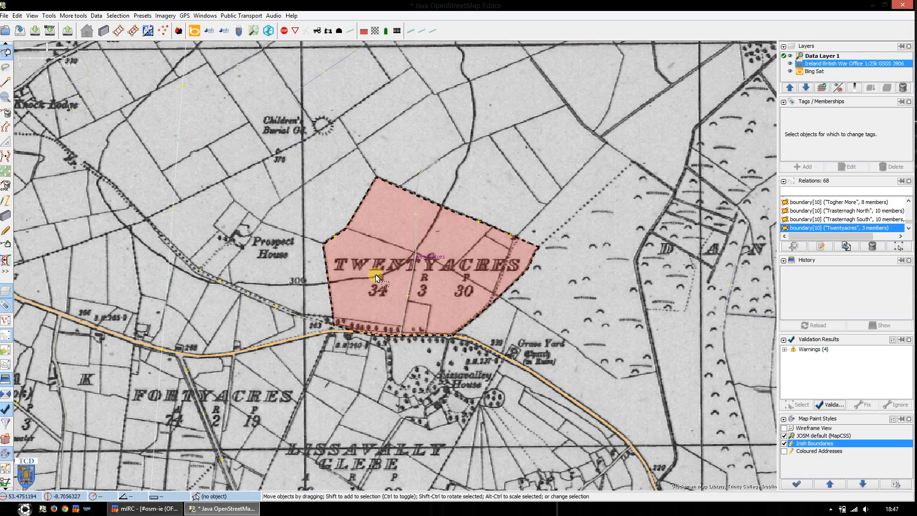
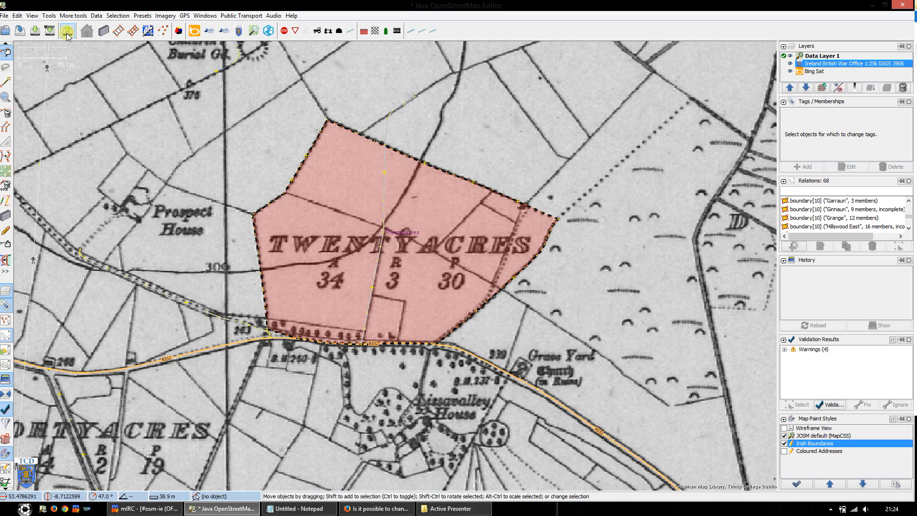
# - Upload the changes with the comment "adding townland in Co. Galway - Twentyacres", reusing the earlier Grange comment
pyautogui.click(68, 36)
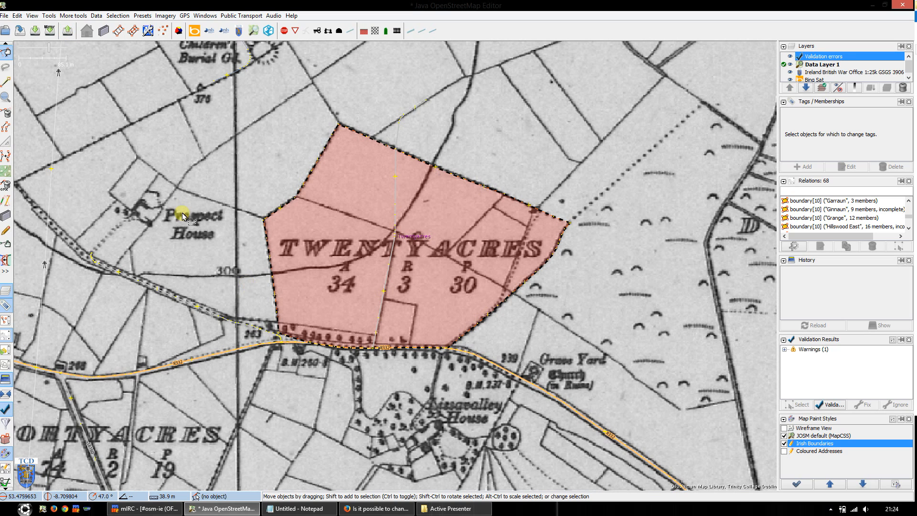
pyautogui.click(67, 32)
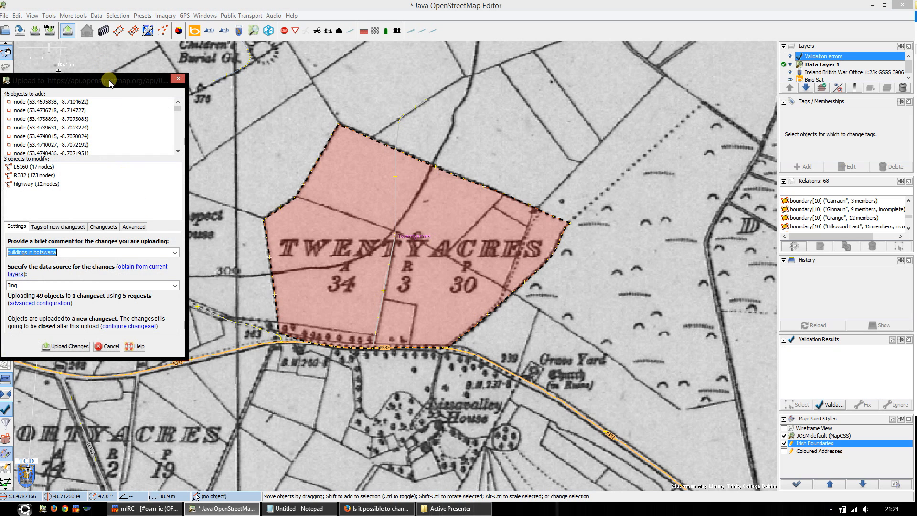
pyautogui.moveTo(110, 83); pyautogui.dragTo(300, 106)
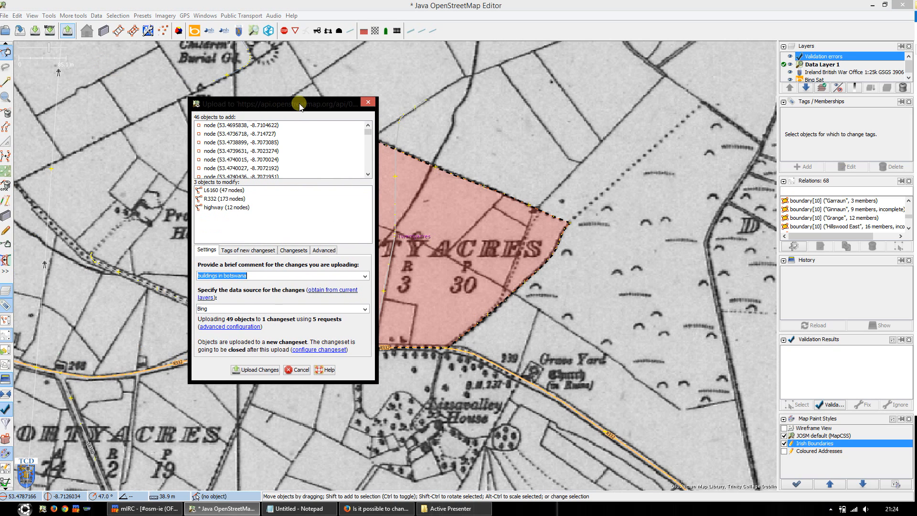
pyautogui.click(366, 277)
pyautogui.click(298, 321)
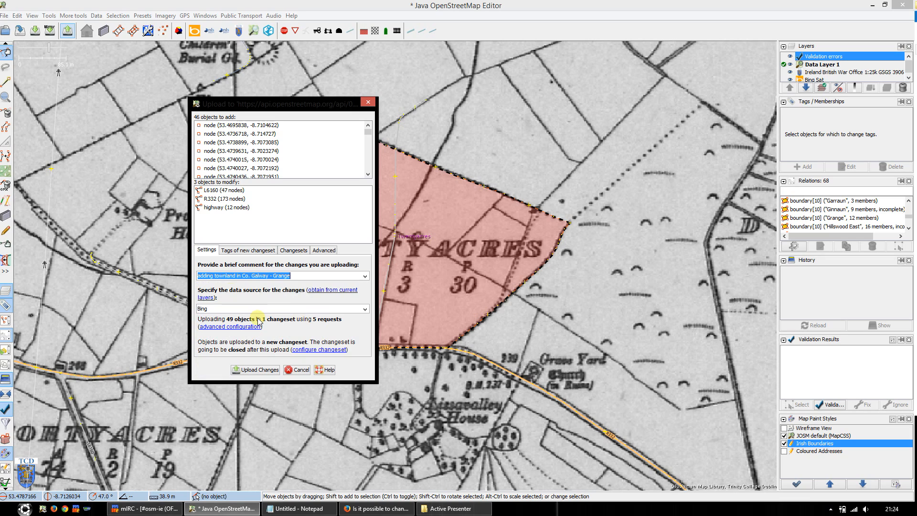
pyautogui.doubleClick(276, 276)
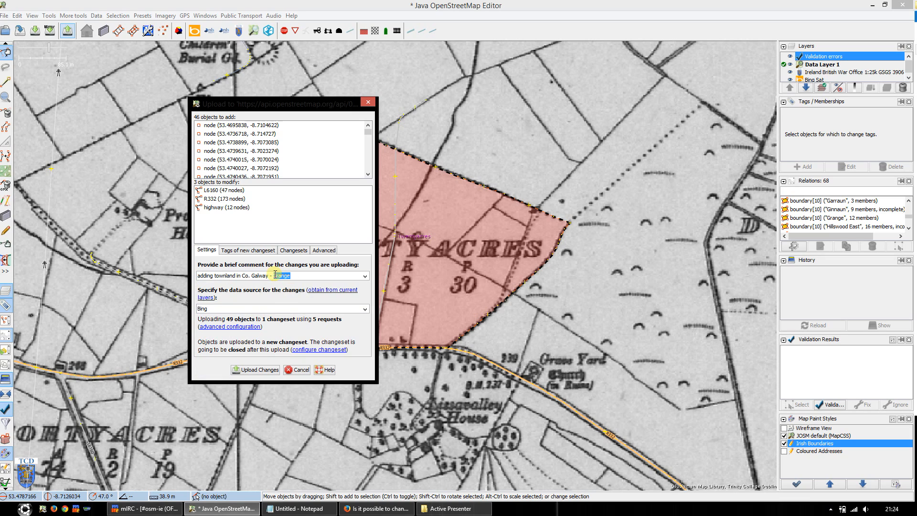
pyautogui.write('Twentyacres')
pyautogui.doubleClick(278, 275)
pyautogui.click(319, 276)
pyautogui.click(262, 371)
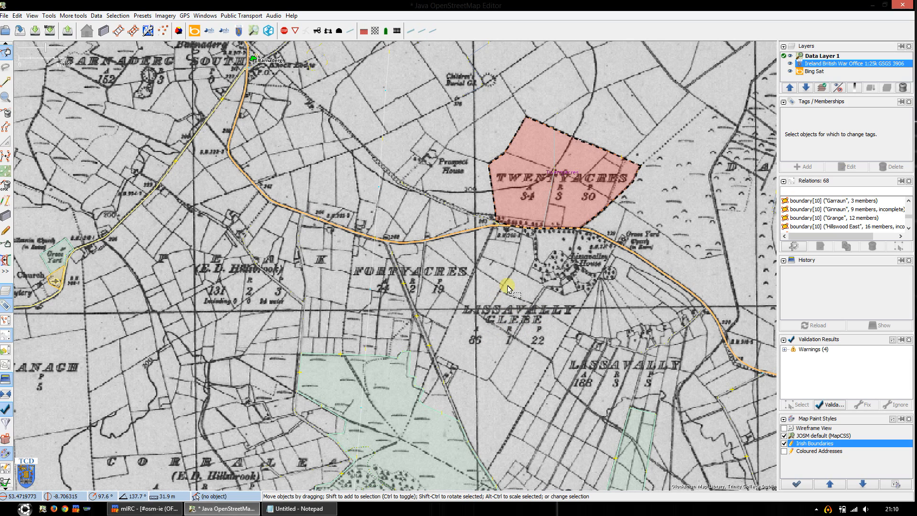
# - Hide the data layer and examine the western and northern boundary of Fortyacres on the historic map
pyautogui.scroll(1, 520, 289)
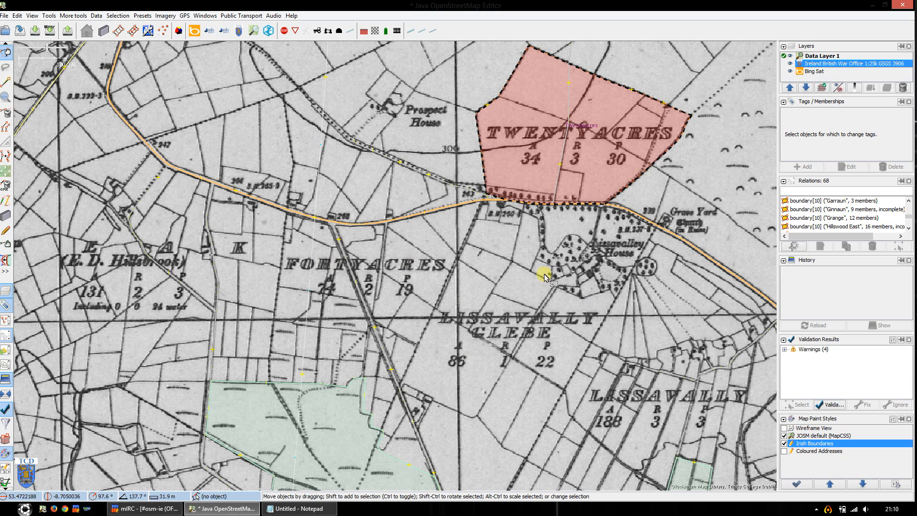
pyautogui.moveTo(447, 292); pyautogui.dragTo(496, 295)
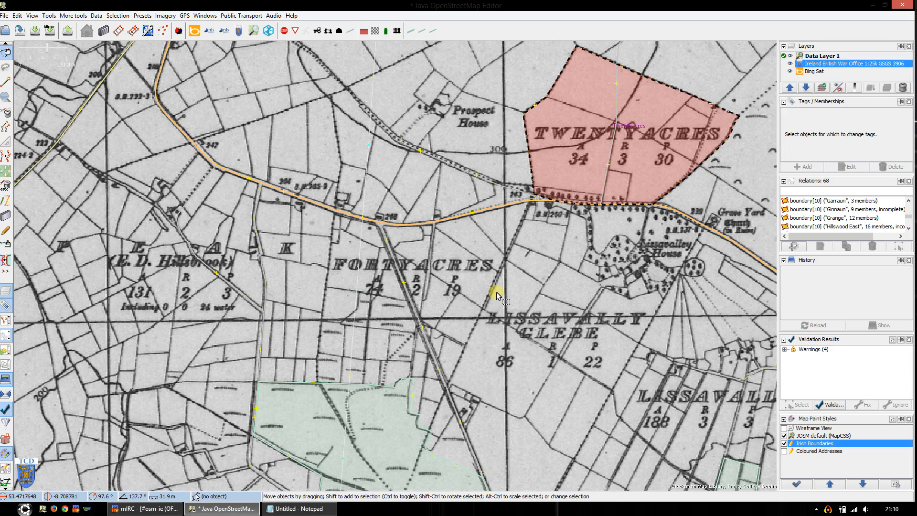
pyautogui.moveTo(387, 256); pyautogui.dragTo(423, 336)
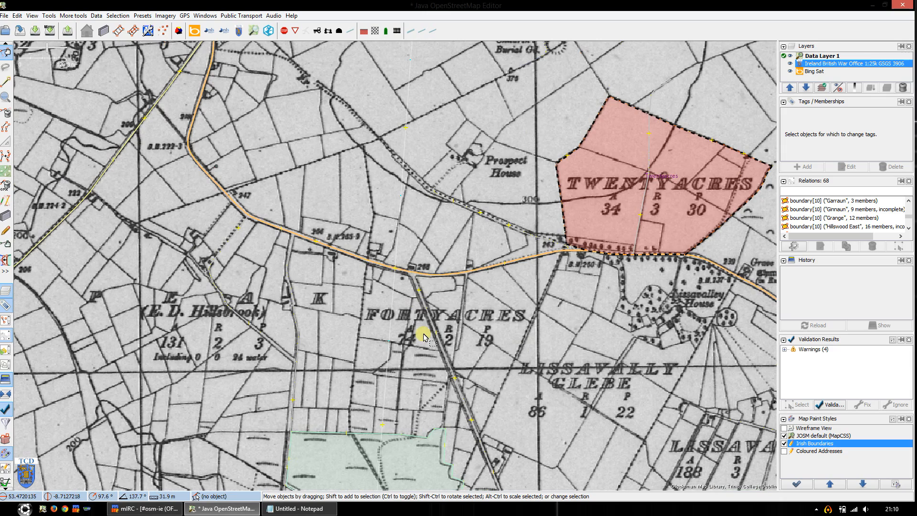
pyautogui.scroll(1, 424, 336)
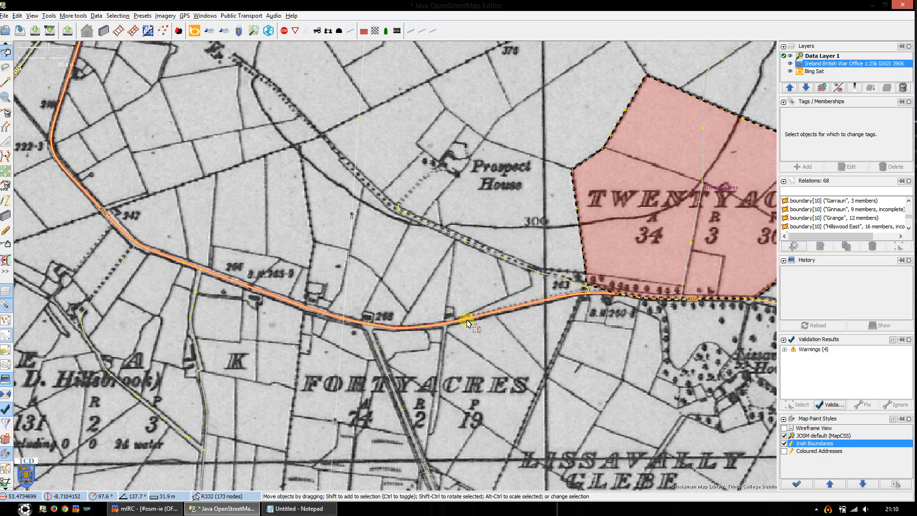
pyautogui.hotkey('alt', '1')
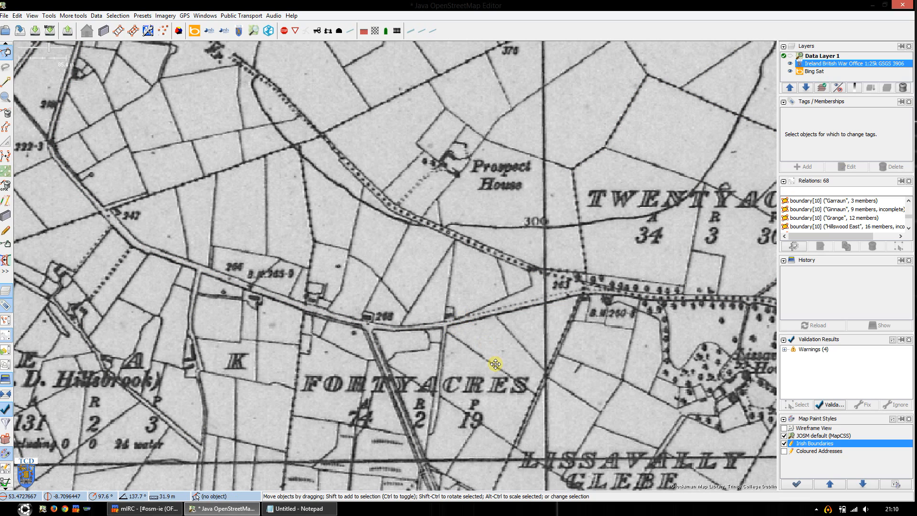
pyautogui.moveTo(496, 364); pyautogui.dragTo(505, 282)
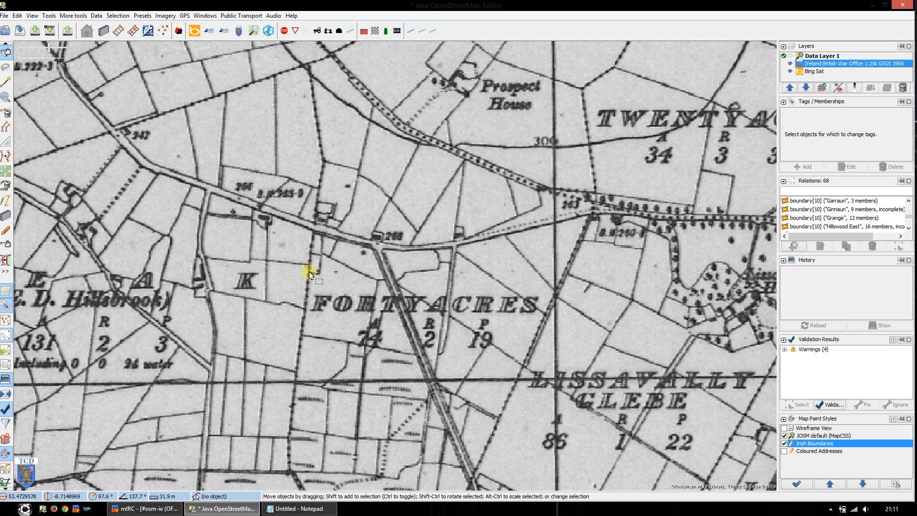
pyautogui.moveTo(309, 271); pyautogui.dragTo(308, 340)
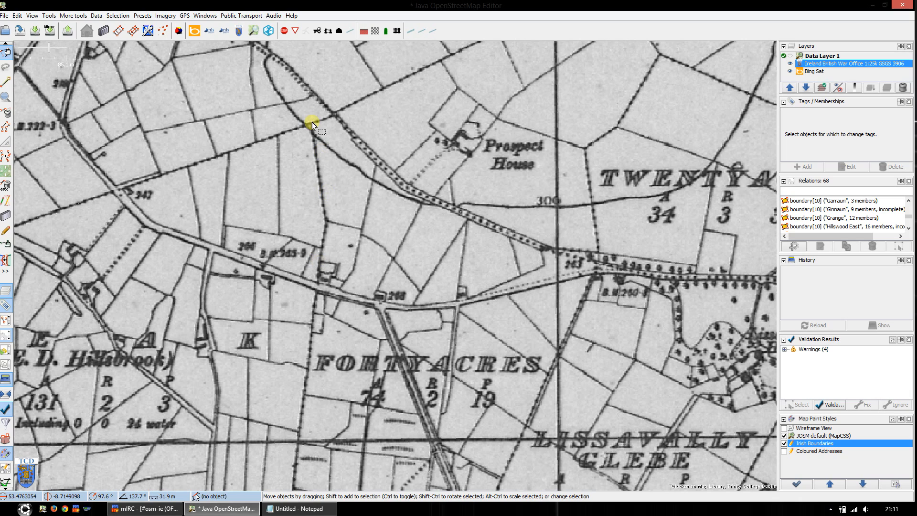
pyautogui.moveTo(312, 121); pyautogui.dragTo(305, 142)
# - Compare the Fortyacres boundary between the historic map and the Bing imagery, down to its southern tip
pyautogui.hotkey('alt', '2')
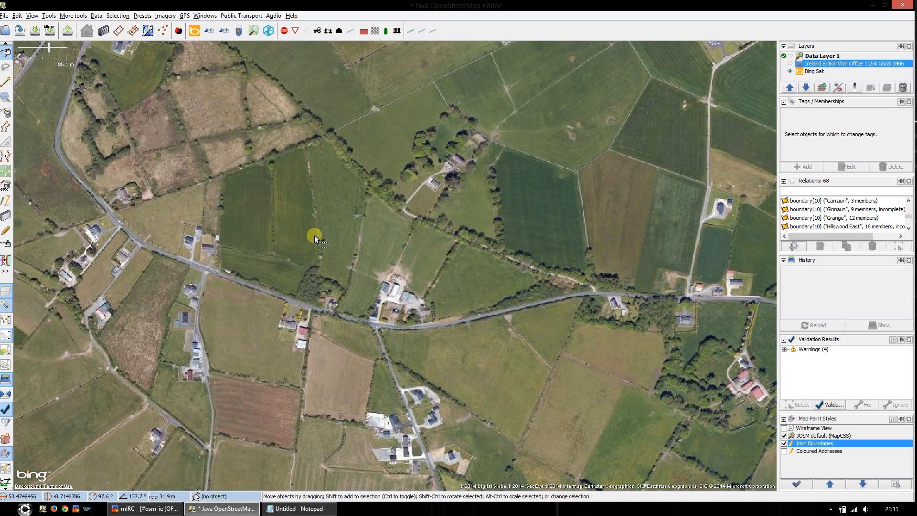
pyautogui.hotkey('alt', '2')
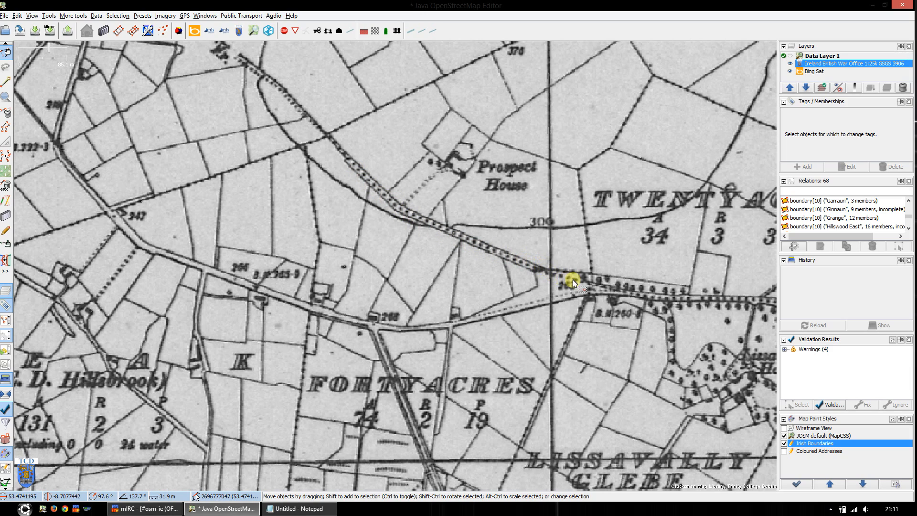
pyautogui.hotkey('alt', '2')
pyautogui.hotkey('alt', '2')
pyautogui.moveTo(512, 460); pyautogui.dragTo(610, 178)
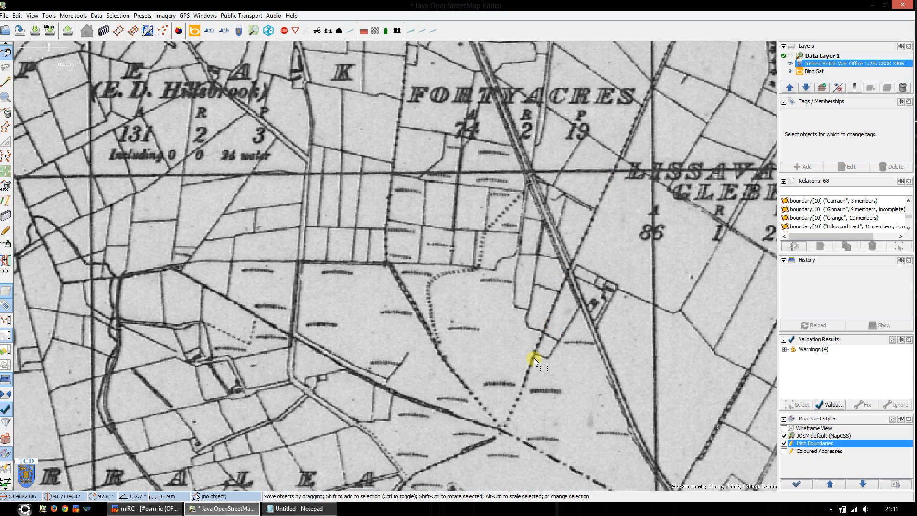
pyautogui.hotkey('alt', '2')
pyautogui.hotkey('alt', '2')
# - Follow the Fortyacres boundary around on the historic map and show the data layer again
pyautogui.hotkey('ctrl', 'Right')
pyautogui.hotkey('ctrl', 'Up')
pyautogui.hotkey('ctrl', 'Up')
pyautogui.hotkey('ctrl', 'Up')
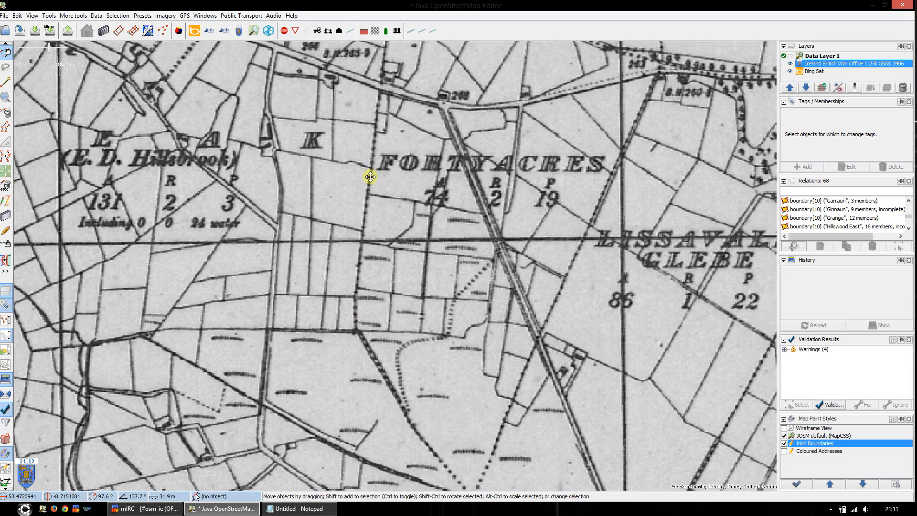
pyautogui.hotkey('ctrl', 'Up')
pyautogui.hotkey('ctrl', 'Right')
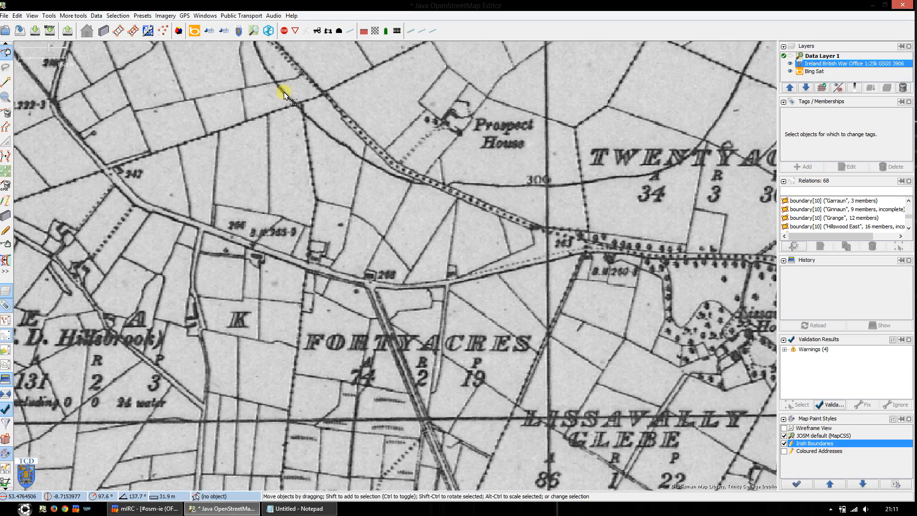
pyautogui.hotkey('ctrl', 'Down')
pyautogui.hotkey('ctrl', 'Right')
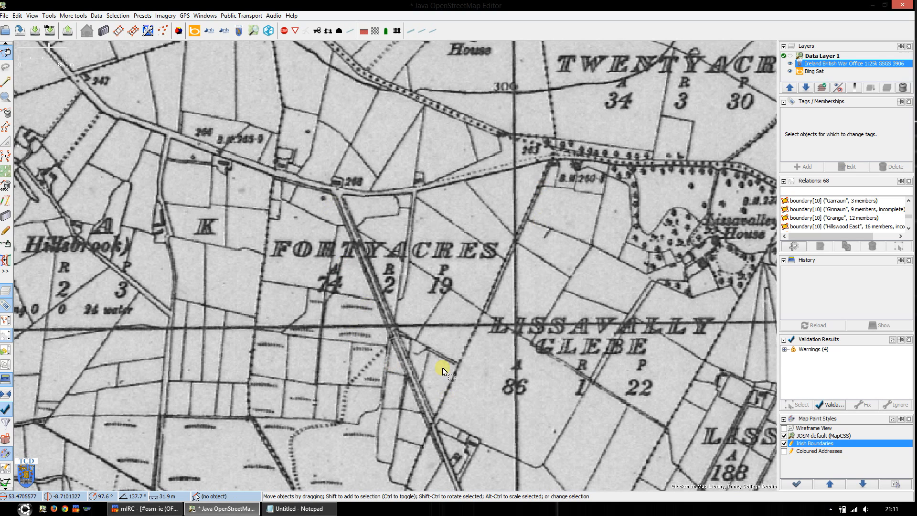
pyautogui.moveTo(471, 362); pyautogui.dragTo(516, 339)
pyautogui.moveTo(463, 252); pyautogui.dragTo(486, 345)
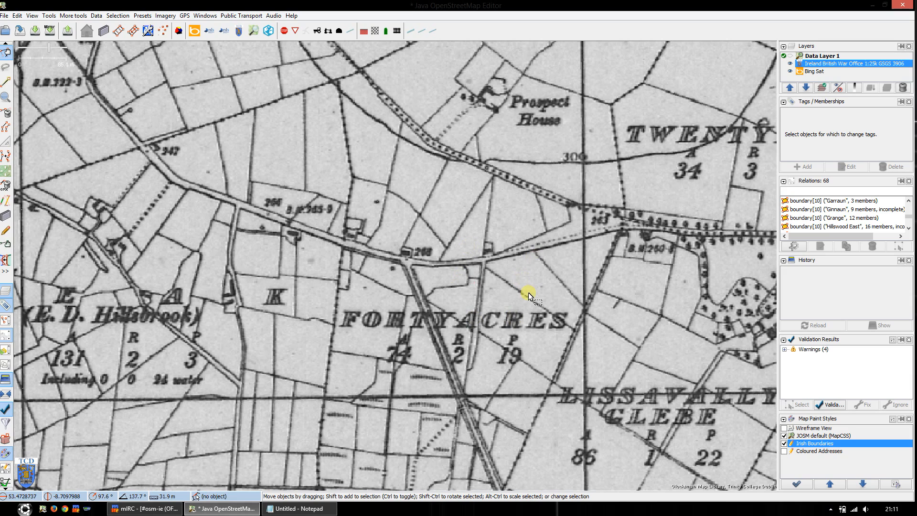
pyautogui.hotkey('alt', '3')
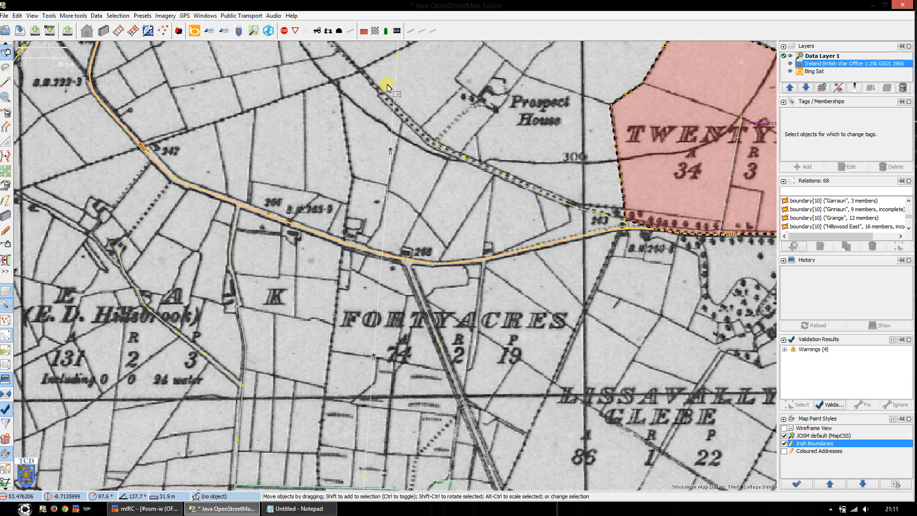
pyautogui.scroll(-2, 539, 316)
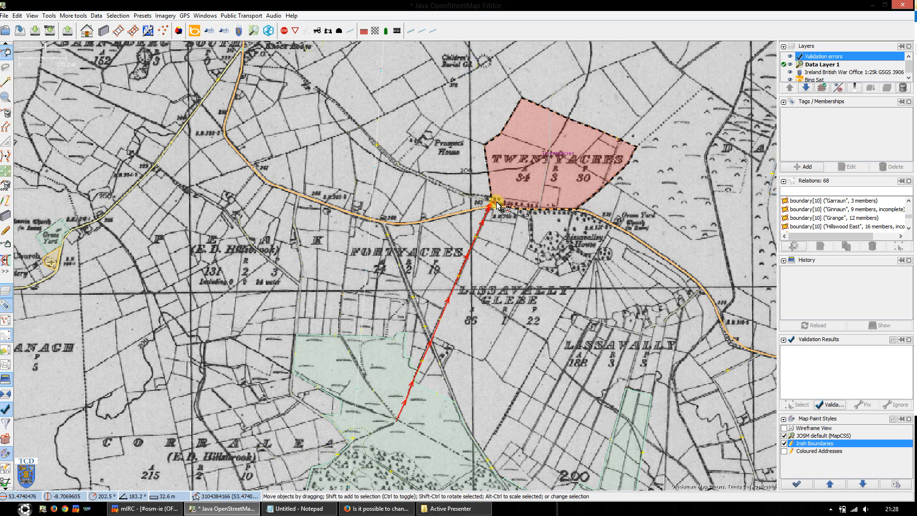
# - Add the ways along the northeastern edge and the western edge to the selected eastern edge, enclosing Fortyacres, and check the outline
pyautogui.scroll(5, 487, 205)
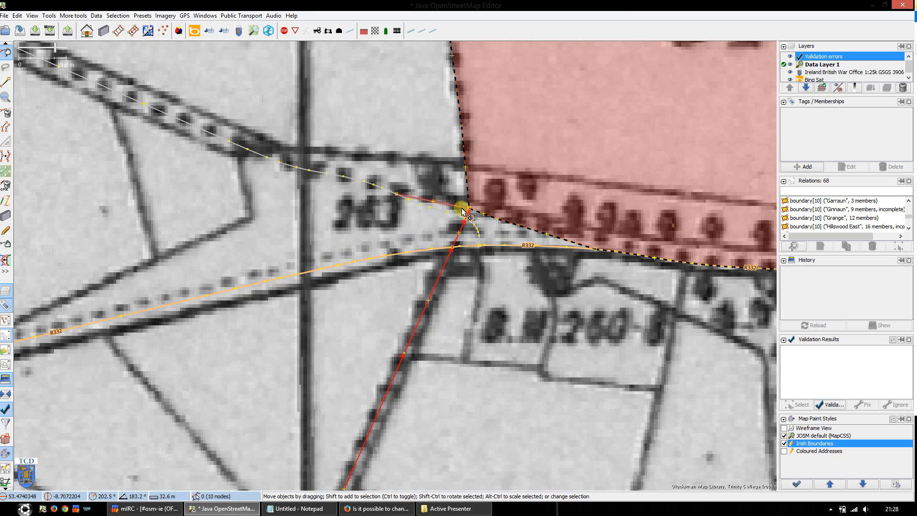
pyautogui.click(382, 188)
pyautogui.scroll(-5, 365, 205)
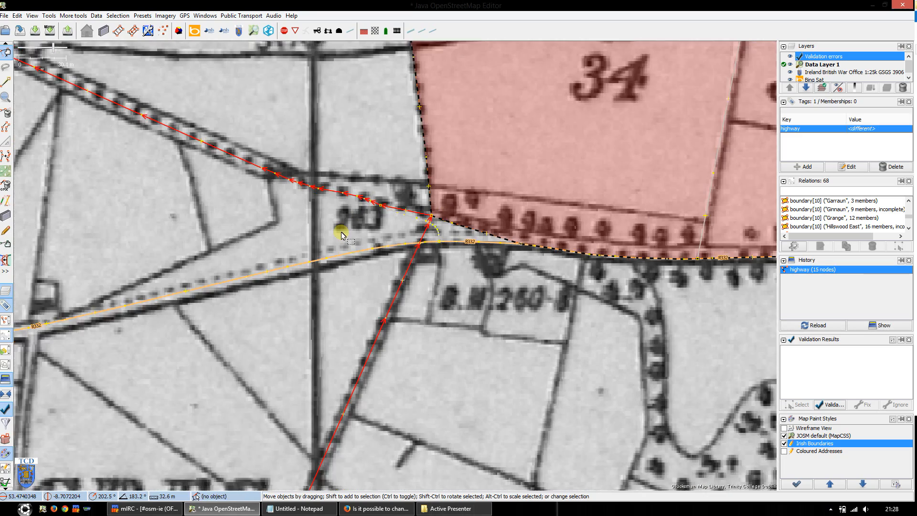
pyautogui.moveTo(244, 228); pyautogui.dragTo(344, 280)
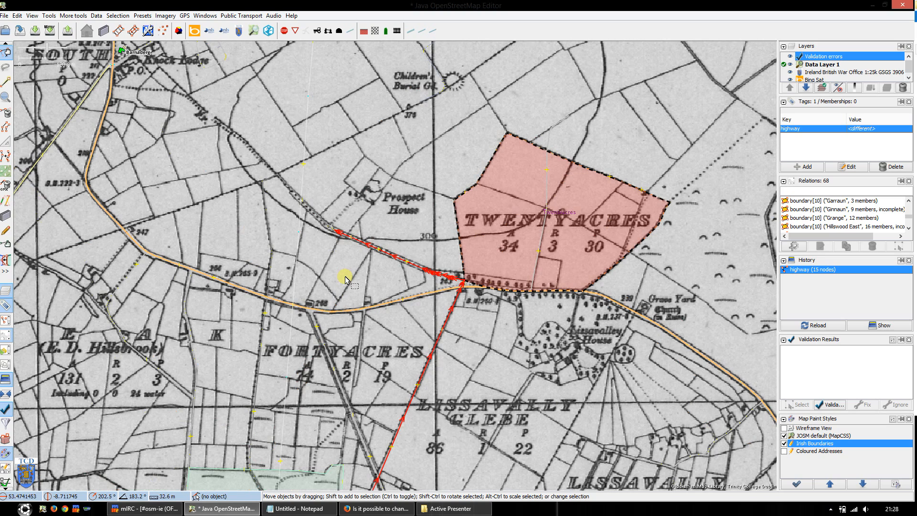
pyautogui.keyDown('shift'); pyautogui.click(321, 220); pyautogui.keyUp('shift')
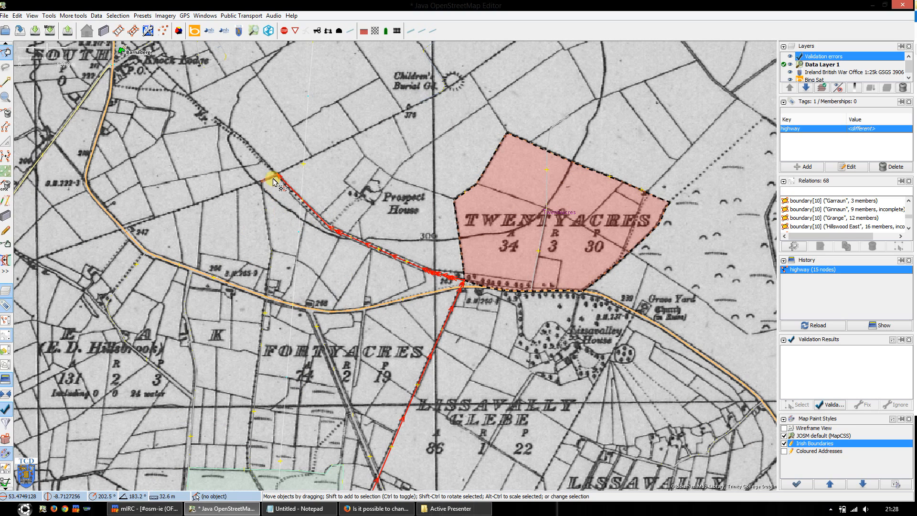
pyautogui.keyDown('shift'); pyautogui.click(266, 211); pyautogui.keyUp('shift')
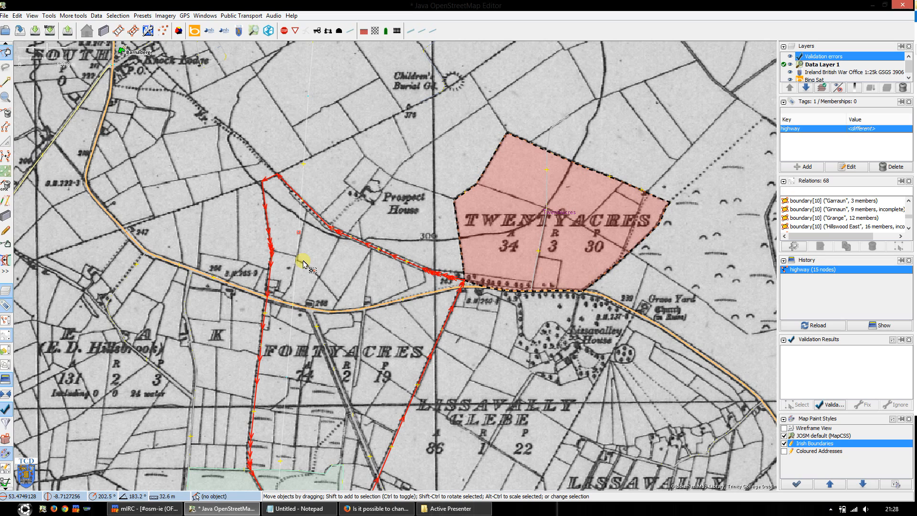
pyautogui.moveTo(350, 452); pyautogui.dragTo(371, 333)
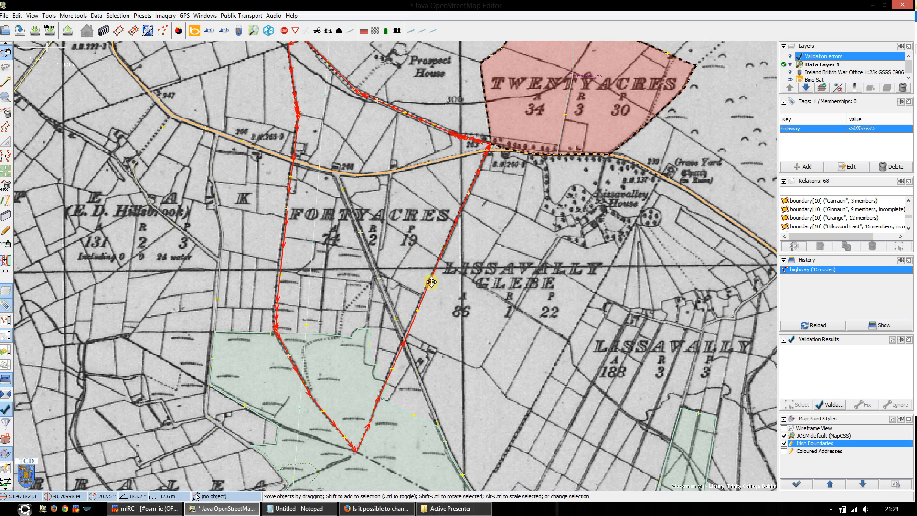
pyautogui.moveTo(421, 228); pyautogui.dragTo(435, 268)
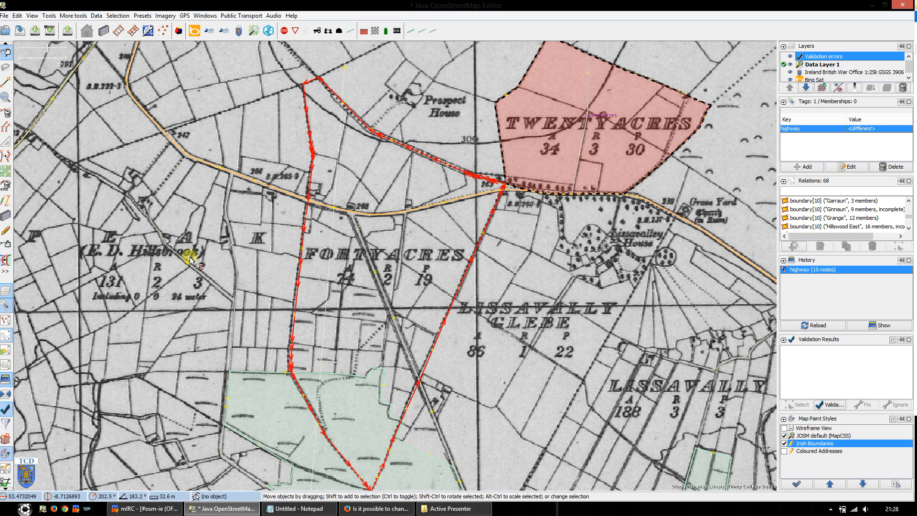
# - Create a new townland boundary relation named Fortyacres from the selected ways
pyautogui.click(178, 31)
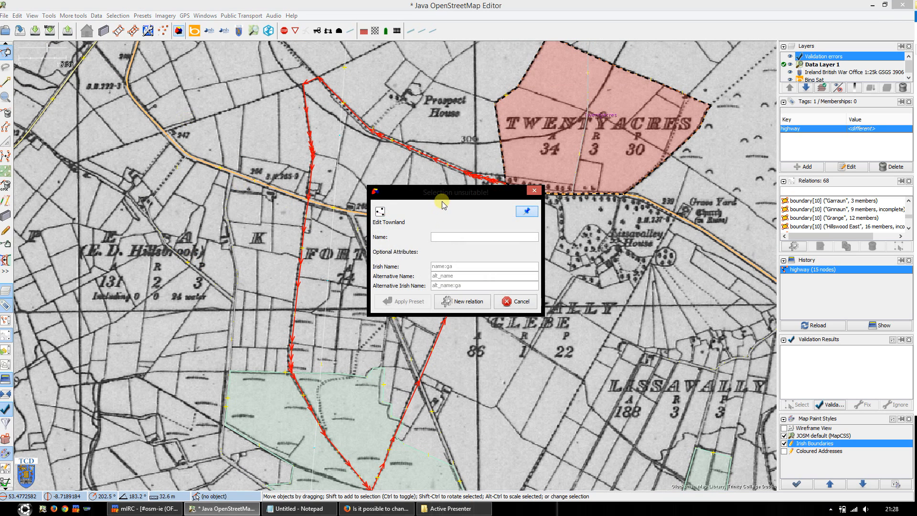
pyautogui.moveTo(446, 198); pyautogui.dragTo(429, 292)
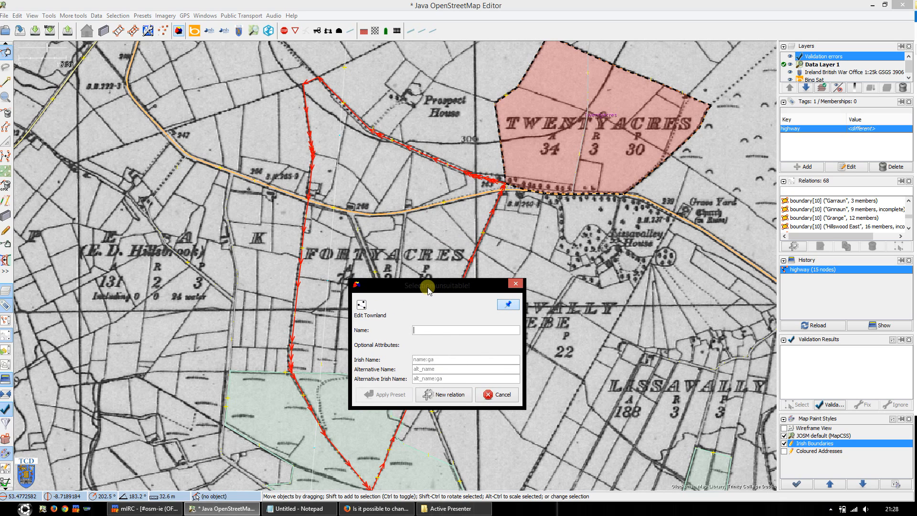
pyautogui.write('Fortyacres')
pyautogui.hotkey('ctrl', 'a')
pyautogui.click(443, 395)
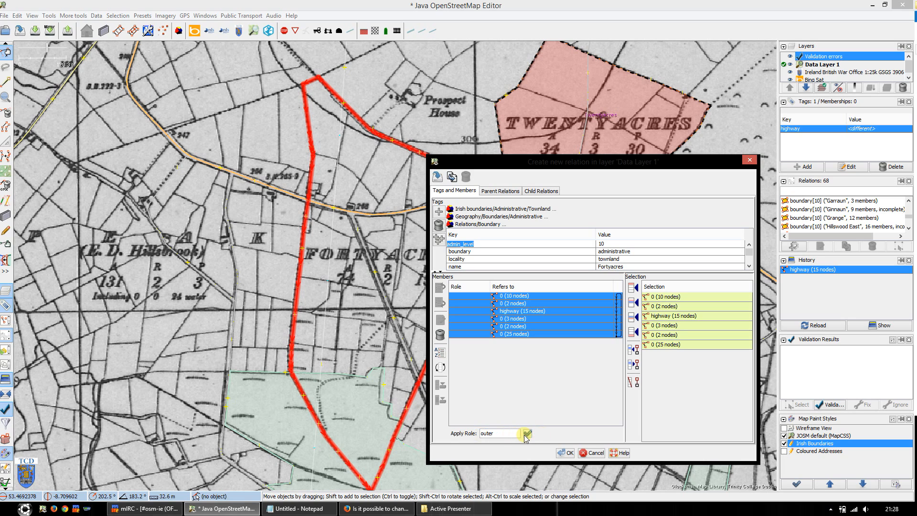
# - Assign the role outer to all members of the Fortyacres relation, save it and clear the selection
pyautogui.click(530, 435)
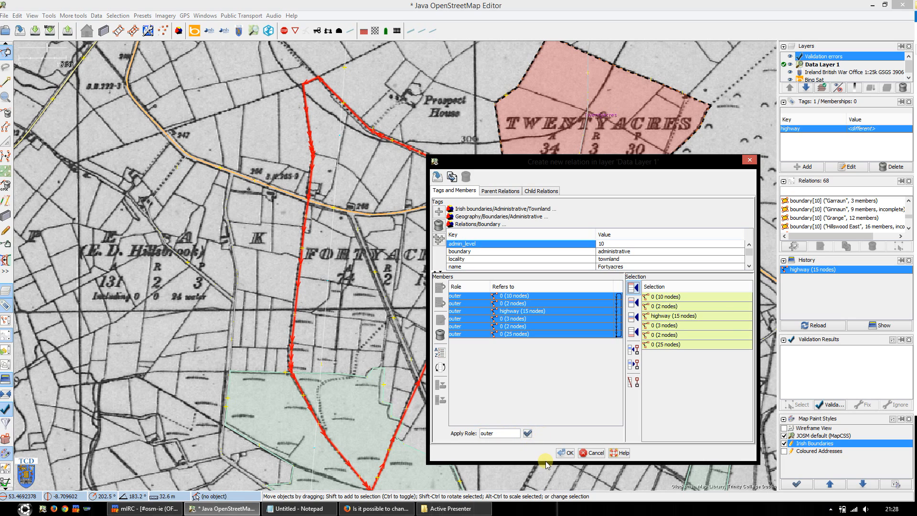
pyautogui.click(566, 453)
pyautogui.click(520, 368)
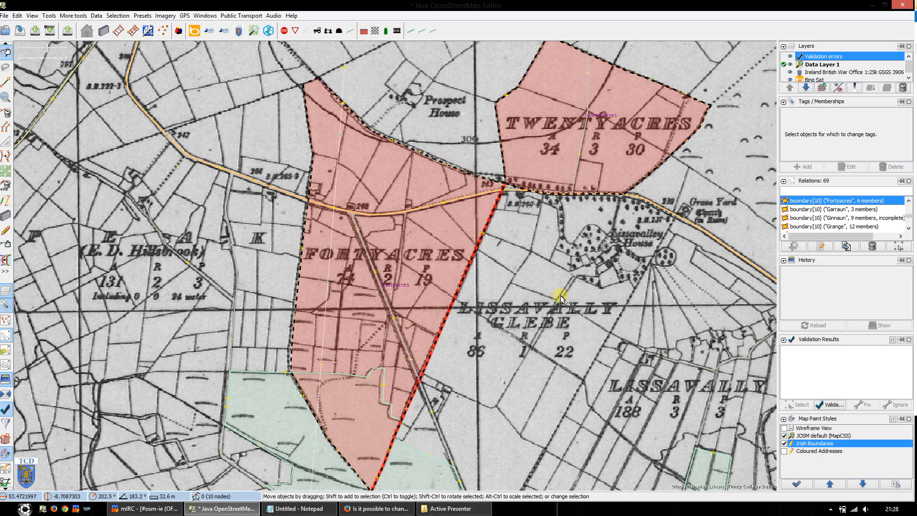
# - Replace the townland name in the changeset comment and upload the Fortyacres changes to OpenStreetMap
pyautogui.click(70, 33)
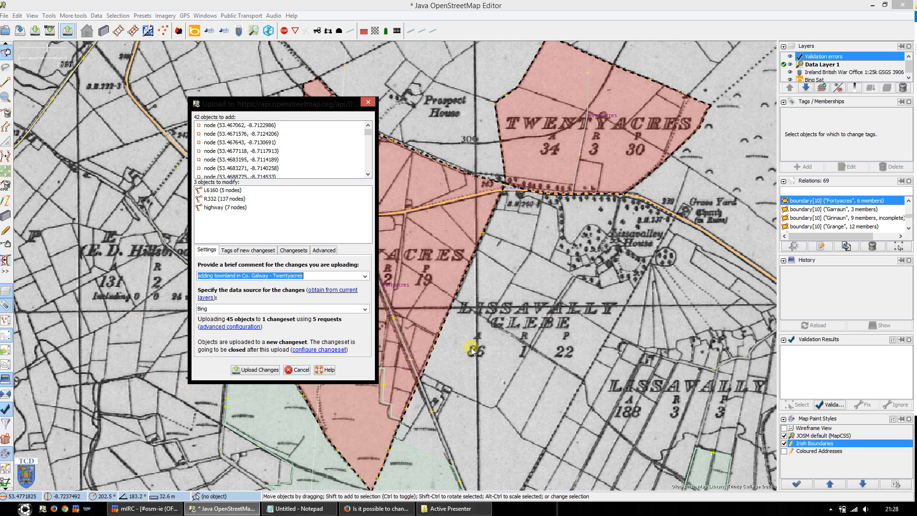
pyautogui.click(313, 276)
pyautogui.moveTo(311, 276); pyautogui.dragTo(274, 276)
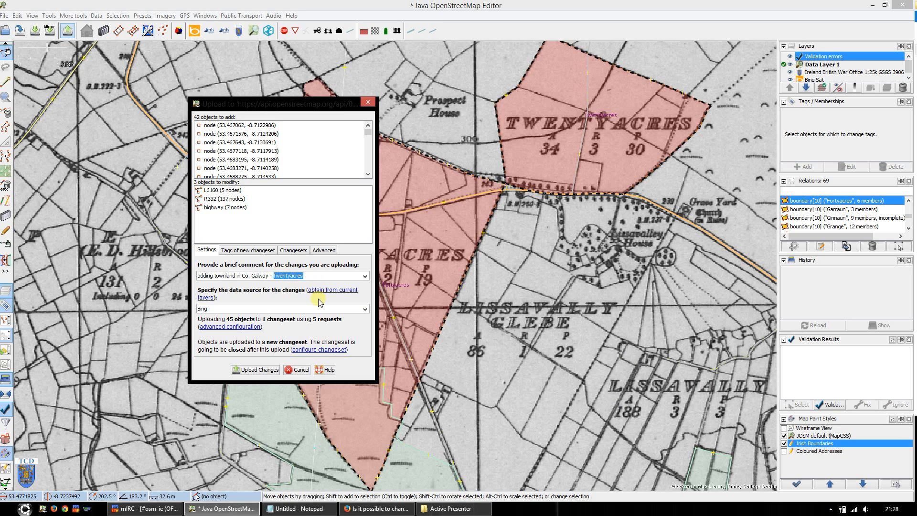
pyautogui.click(253, 370)
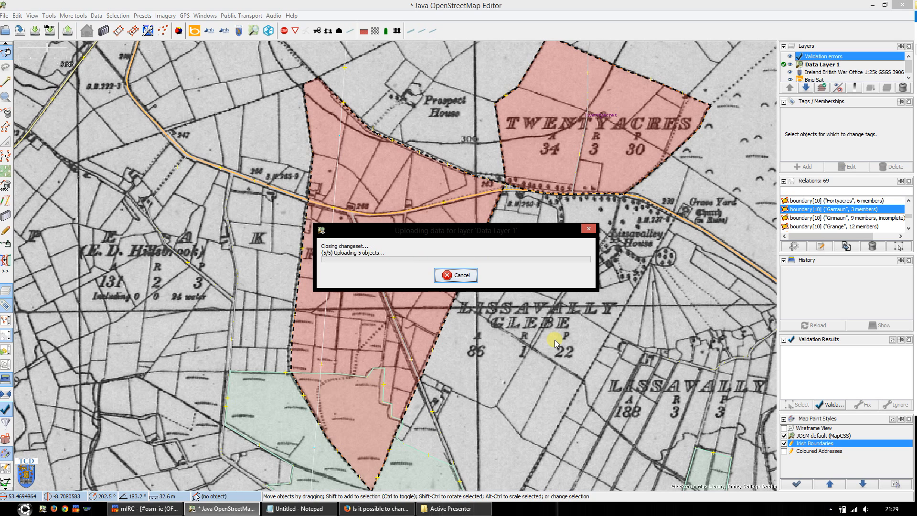
# - Examine the extent of Lissavally Glebe, east of Fortyacres and south of Twentyacres, on the historic map
pyautogui.moveTo(521, 379); pyautogui.dragTo(506, 301)
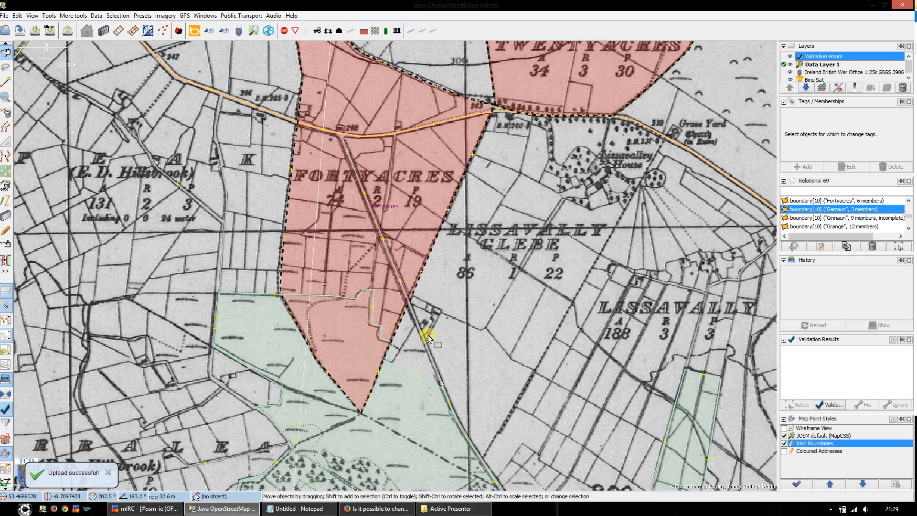
pyautogui.moveTo(547, 190); pyautogui.dragTo(516, 203)
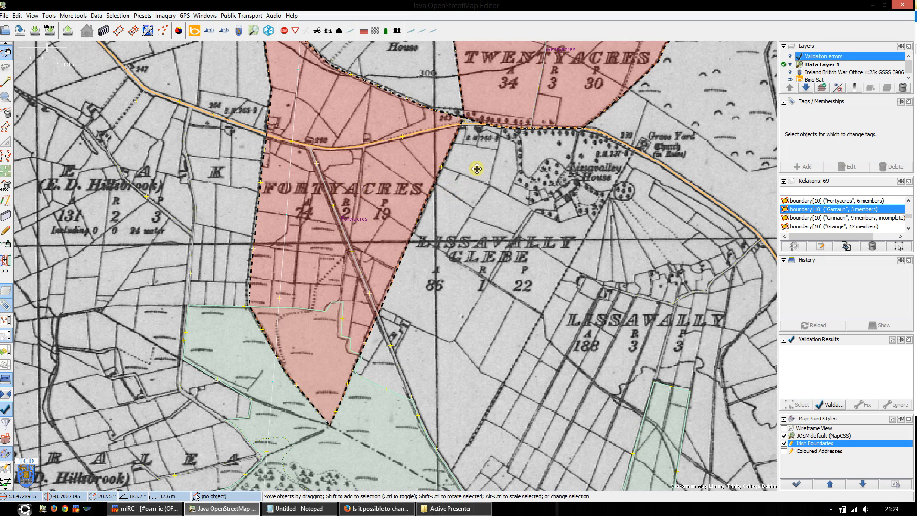
pyautogui.moveTo(475, 163); pyautogui.dragTo(432, 205)
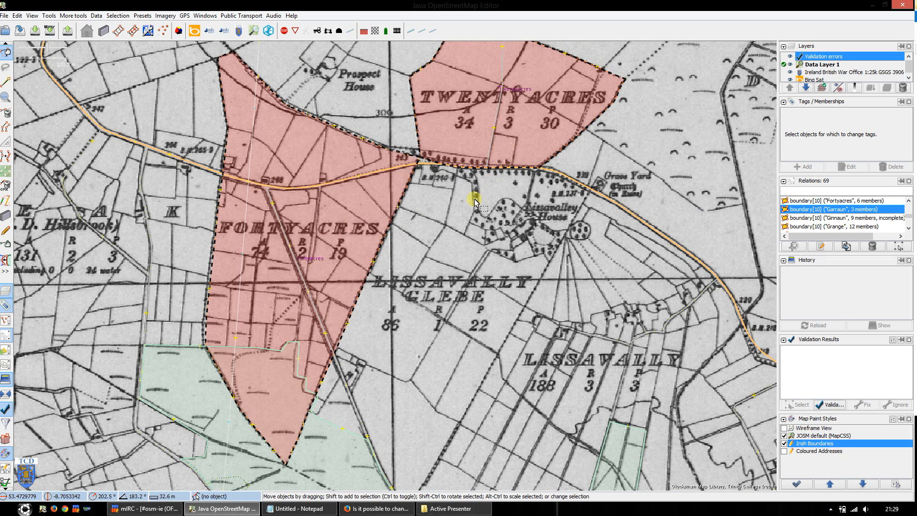
pyautogui.moveTo(525, 306); pyautogui.dragTo(437, 311)
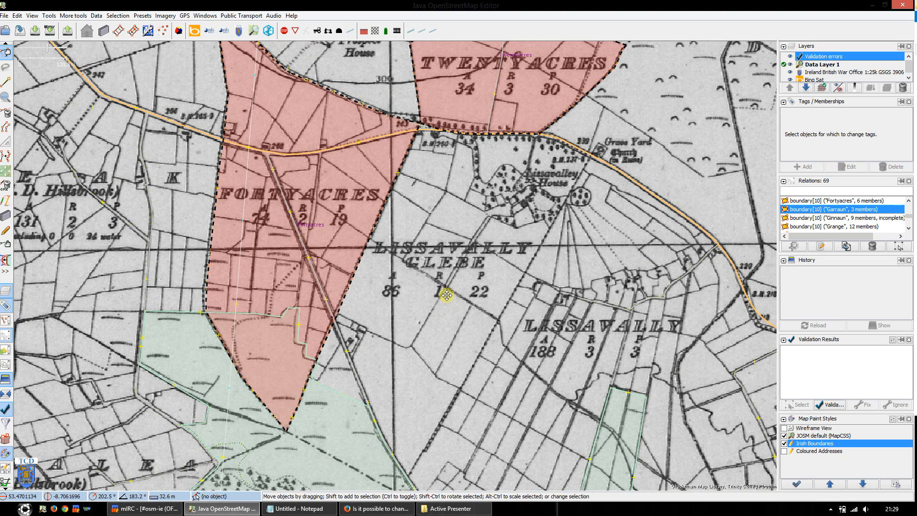
pyautogui.moveTo(434, 219); pyautogui.dragTo(437, 251)
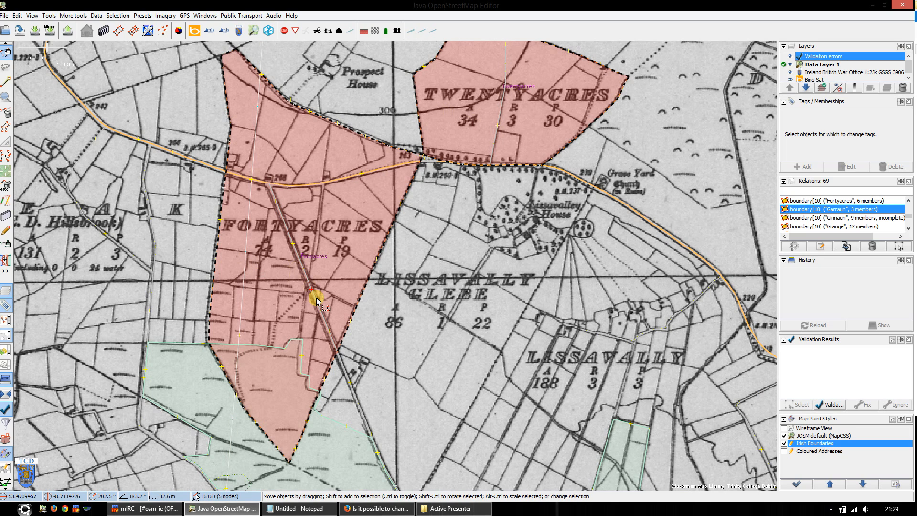
pyautogui.moveTo(397, 334); pyautogui.dragTo(426, 320)
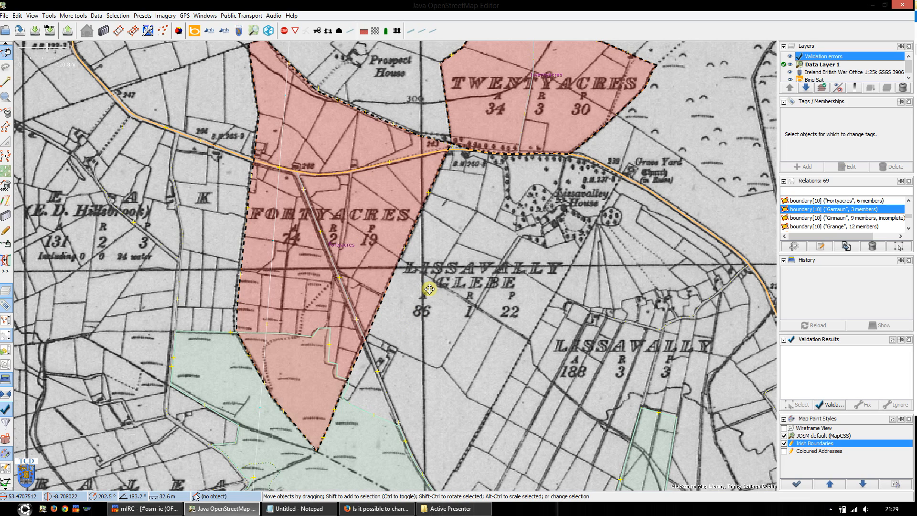
pyautogui.moveTo(429, 289); pyautogui.dragTo(443, 266)
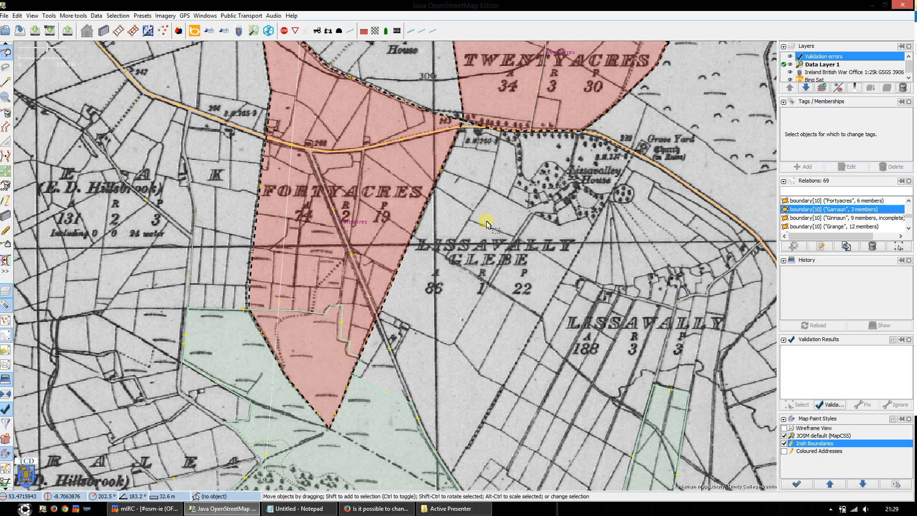
# - Select the existing ways Lissavally Glebe shares with Fortyacres and Twentyacres to check them, and clear the selection
pyautogui.moveTo(351, 461); pyautogui.dragTo(334, 379)
pyautogui.click(365, 238)
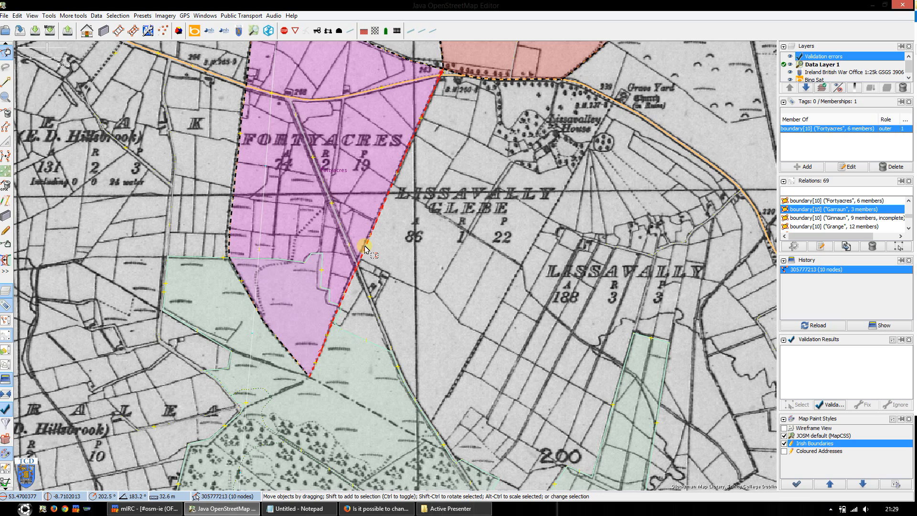
pyautogui.click(457, 73)
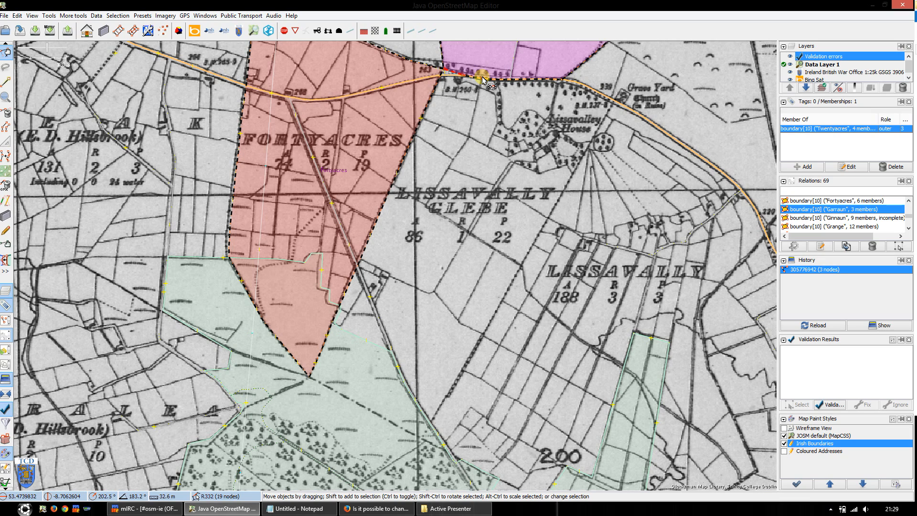
pyautogui.keyDown('shift'); pyautogui.click(492, 79); pyautogui.keyUp('shift')
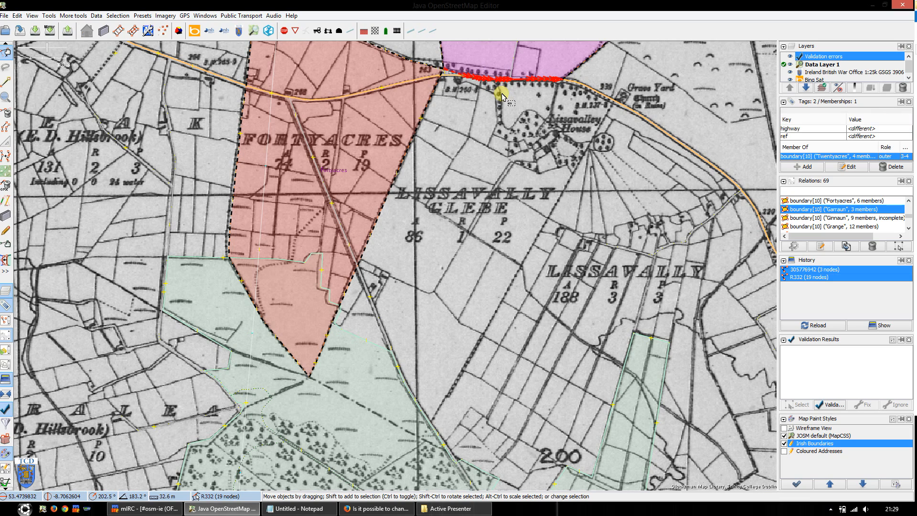
pyautogui.keyDown('shift'); pyautogui.click(437, 81); pyautogui.keyUp('shift')
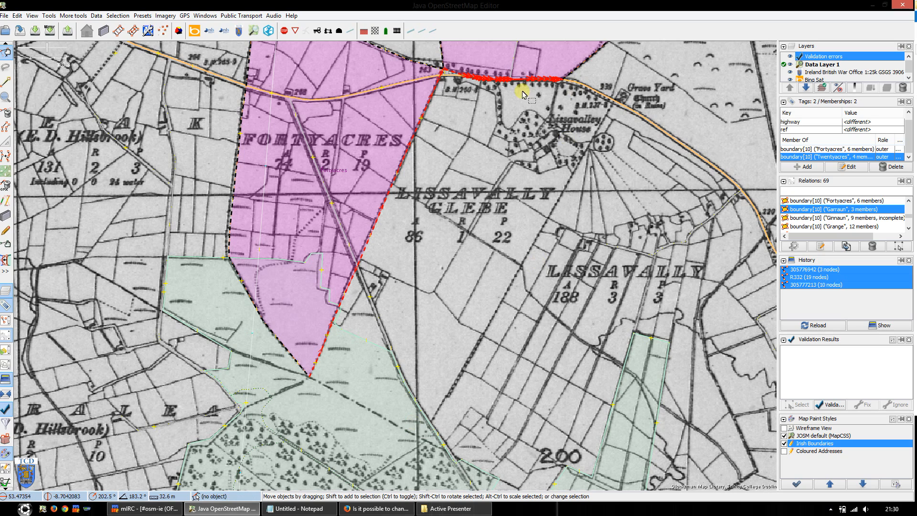
pyautogui.click(588, 135)
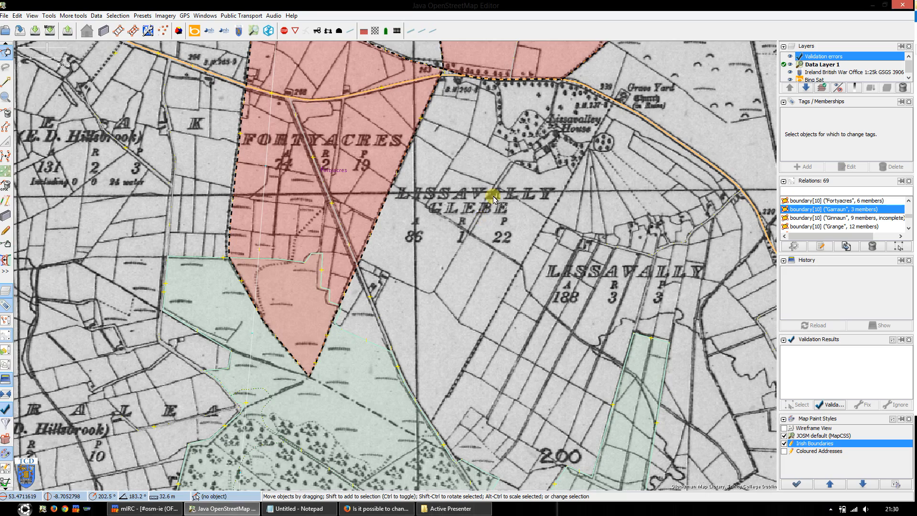
# - Compare the eastern boundary of Lissavally Glebe between the historic map and the Bing imagery, from the R332 past Lissavalley House
pyautogui.moveTo(486, 199); pyautogui.dragTo(416, 231)
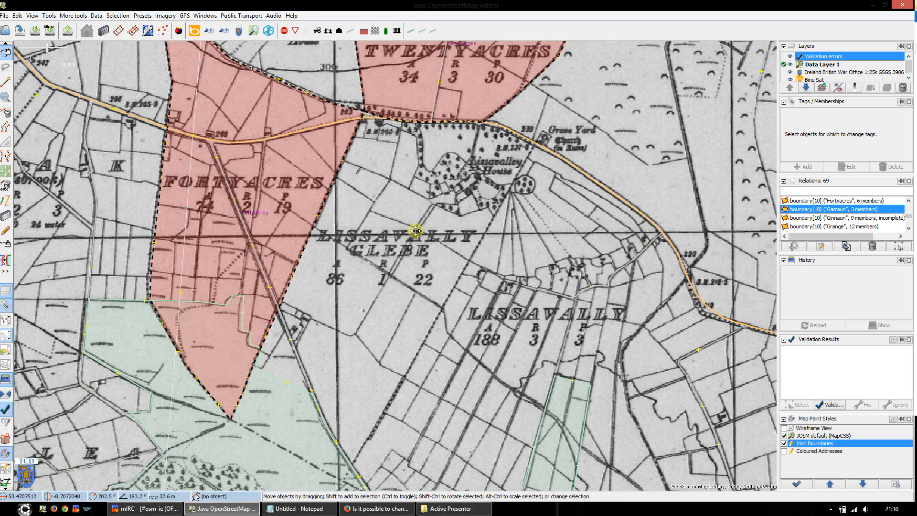
pyautogui.scroll(2, 536, 154)
pyautogui.scroll(1, 536, 154)
pyautogui.moveTo(536, 154); pyautogui.dragTo(487, 190)
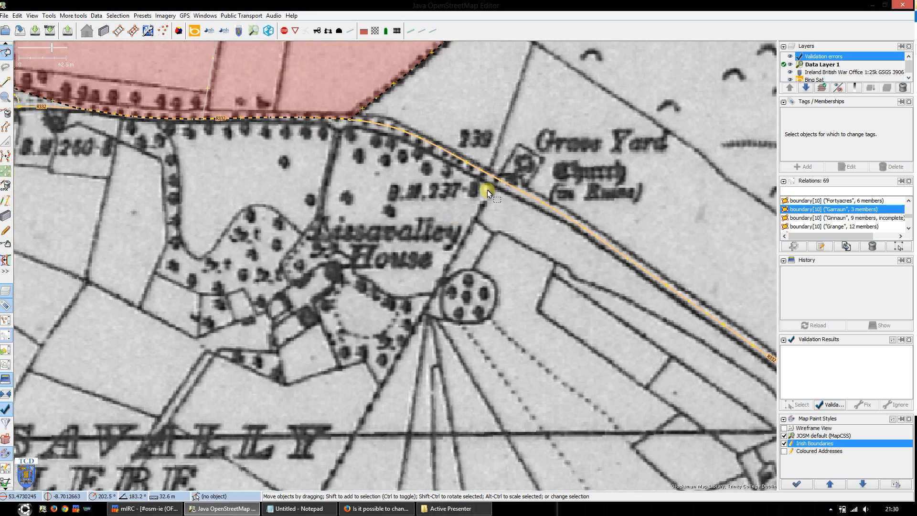
pyautogui.hotkey('alt', '2')
pyautogui.hotkey('alt', '3')
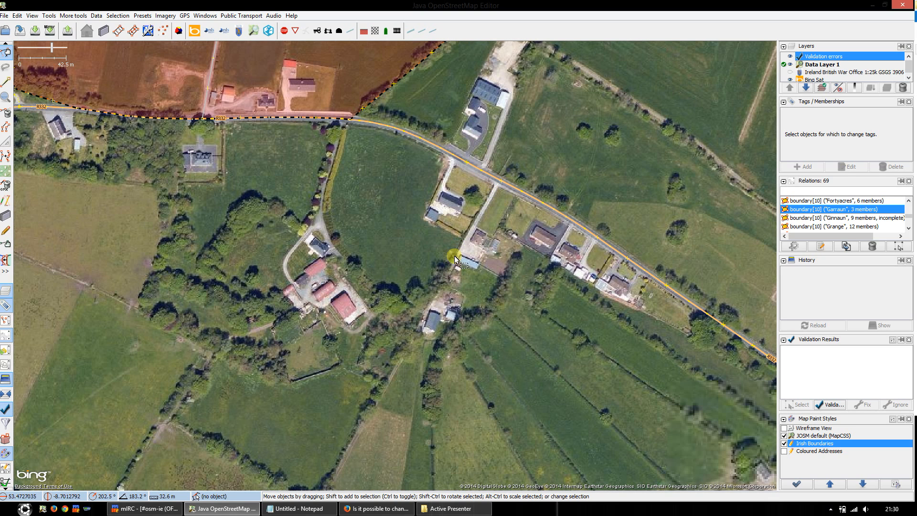
pyautogui.hotkey('alt', '3')
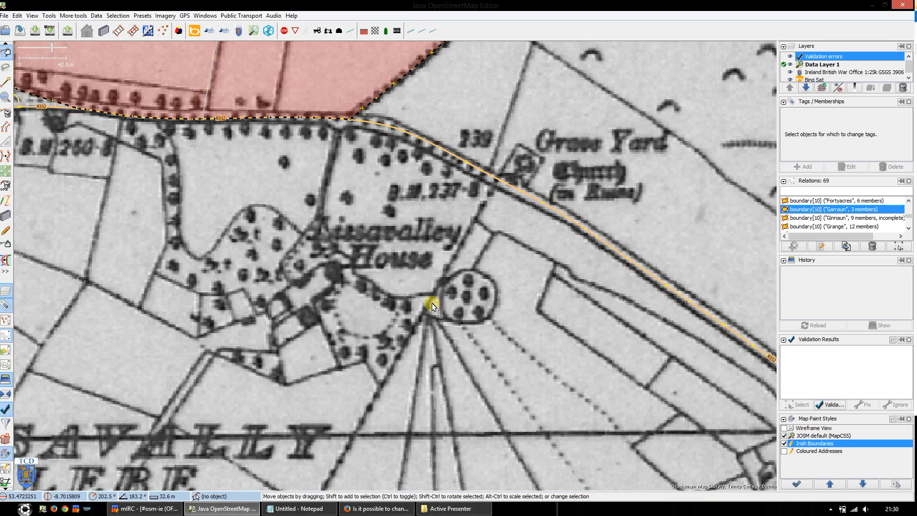
pyautogui.hotkey('alt', '3')
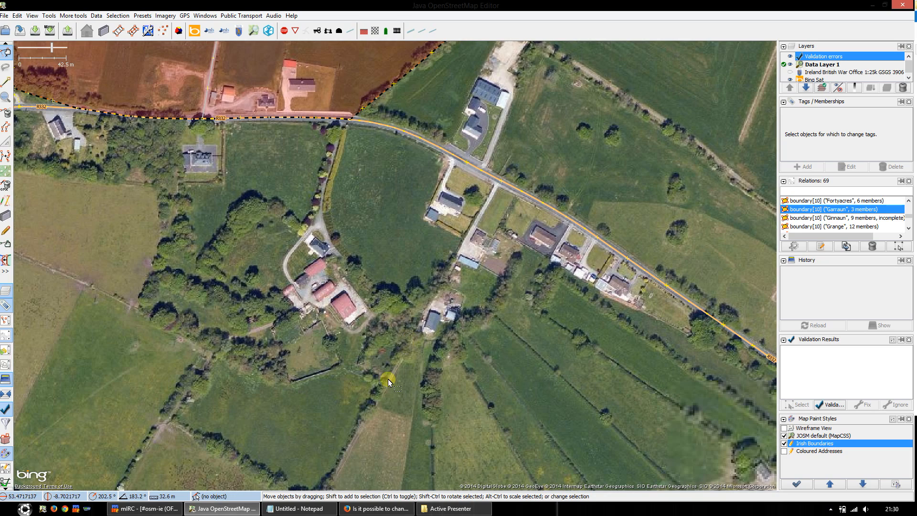
# - Follow the boundary between Lissavally Glebe and Lissavally farther southwest, comparing the historic map with the field hedges on the Bing imagery
pyautogui.moveTo(351, 440); pyautogui.dragTo(402, 334)
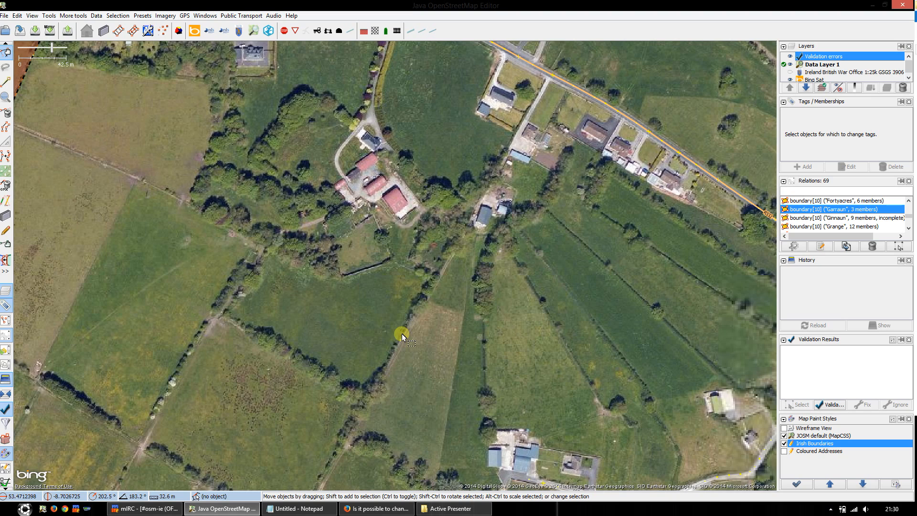
pyautogui.hotkey('alt', '3')
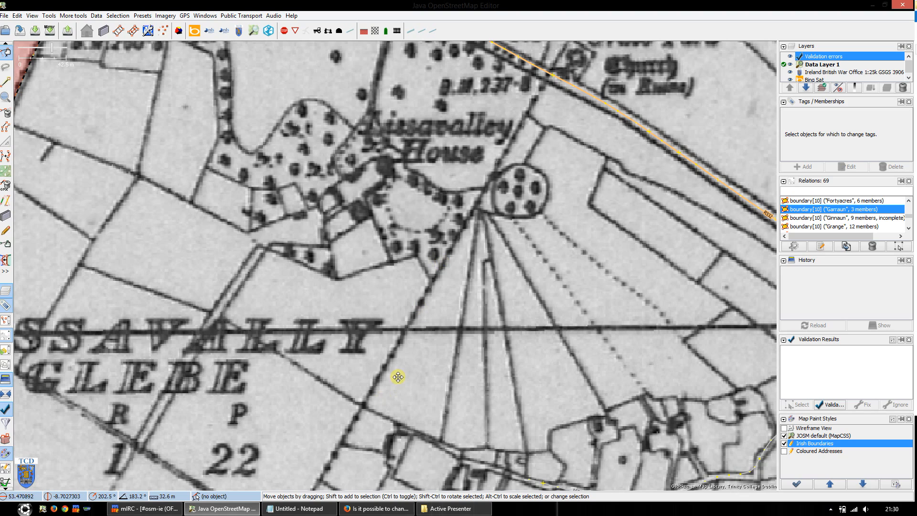
pyautogui.moveTo(398, 377); pyautogui.dragTo(426, 336)
pyautogui.scroll(2, 389, 396)
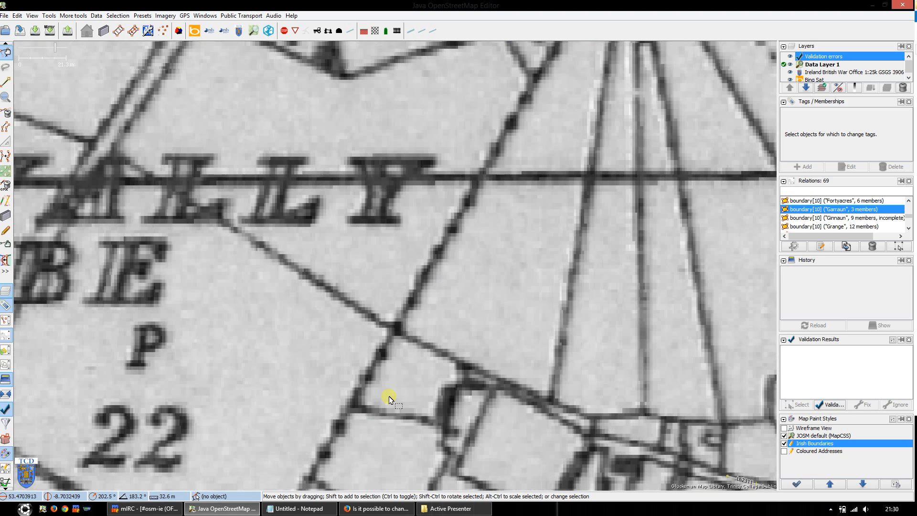
pyautogui.scroll(-1, 417, 301)
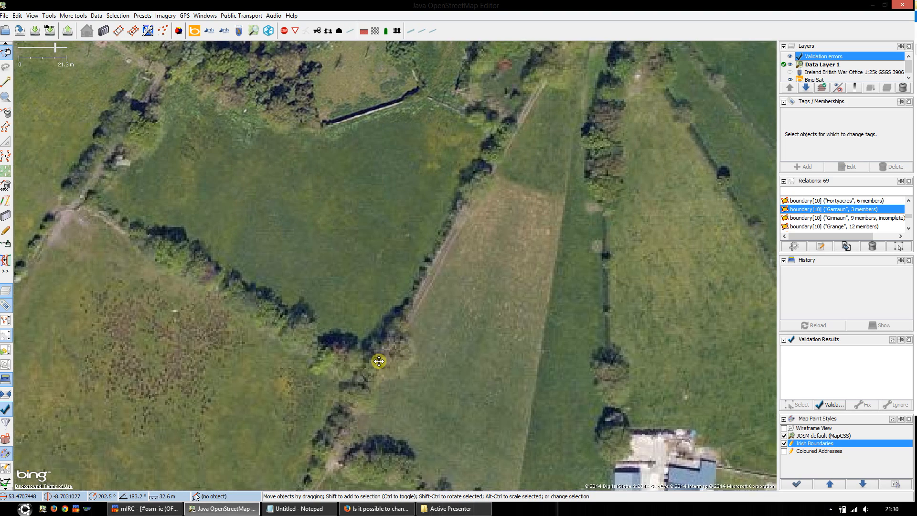
pyautogui.scroll(1, 443, 228)
pyautogui.hotkey('alt', '3')
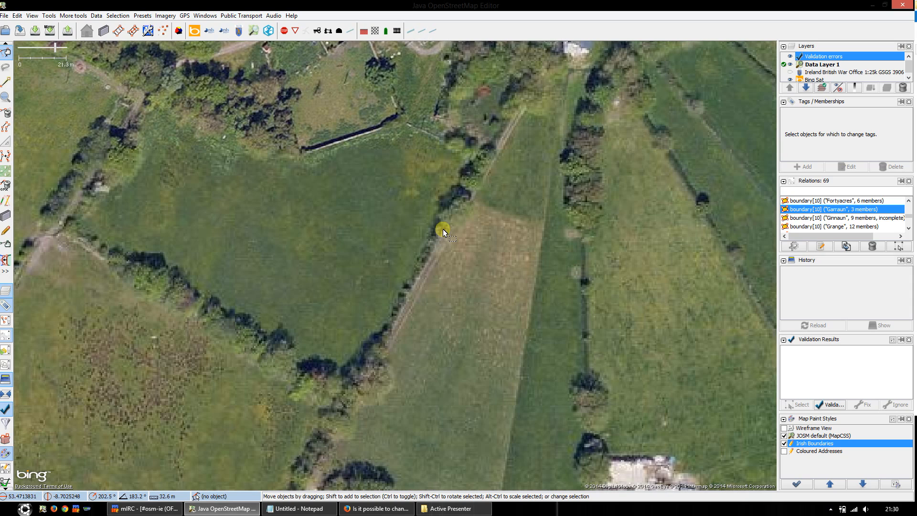
# - Trace the Lissavally Glebe boundary back northeast past the farm buildings to the R332, checking it against the Bing imagery
pyautogui.scroll(1, 510, 117)
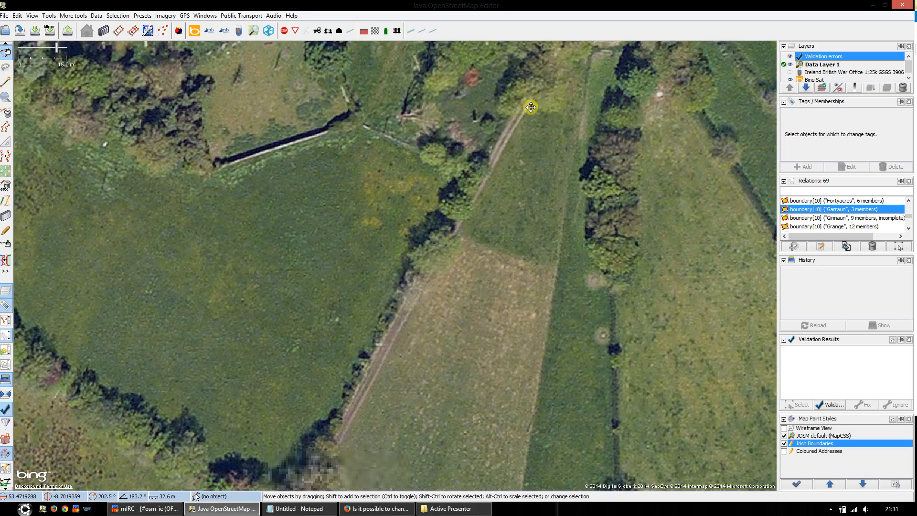
pyautogui.moveTo(531, 107); pyautogui.dragTo(386, 339)
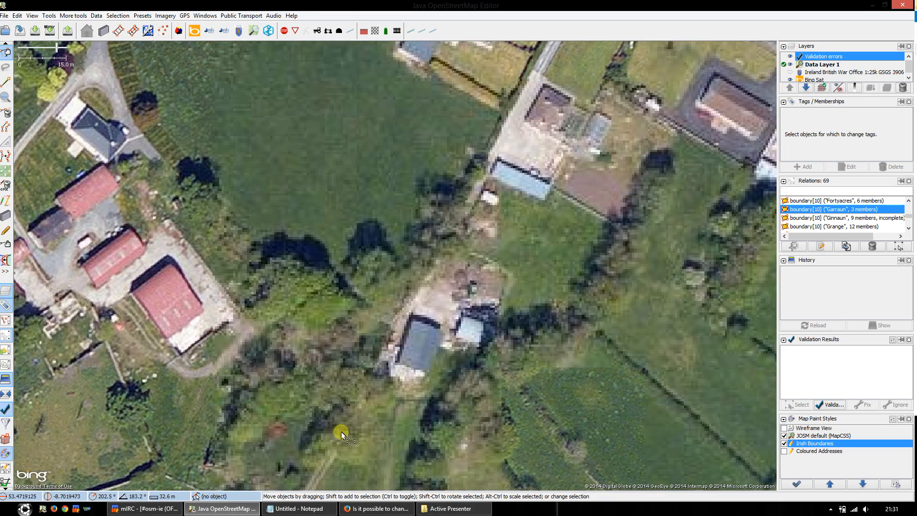
pyautogui.hotkey('alt', '2')
pyautogui.hotkey('alt', '2')
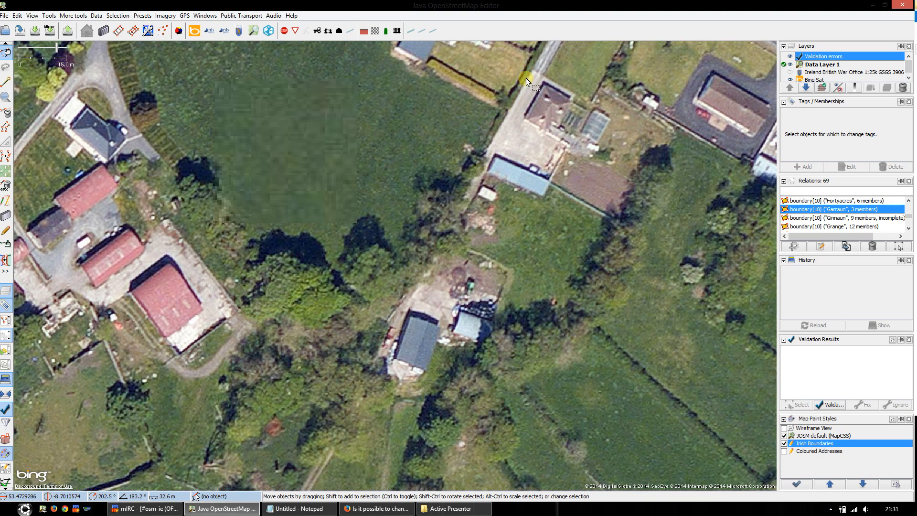
pyautogui.hotkey('alt', '2')
pyautogui.hotkey('alt', '2')
pyautogui.moveTo(526, 76); pyautogui.dragTo(448, 239)
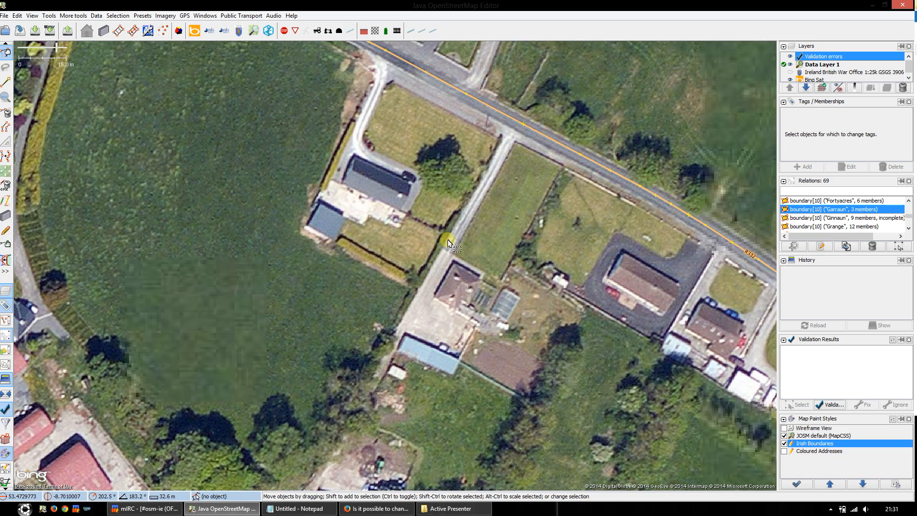
pyautogui.hotkey('alt', '2')
pyautogui.hotkey('alt', '2')
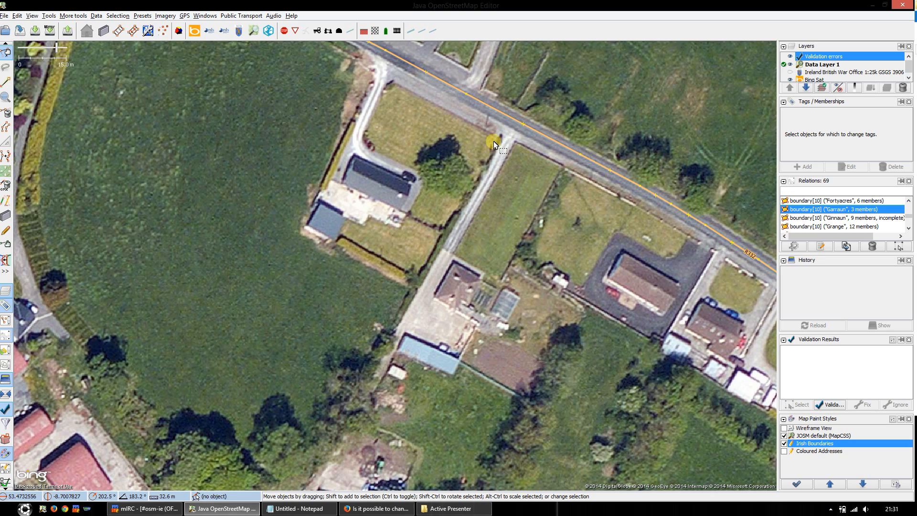
# - Compare the historic map with the Bing imagery at the R332 and add a node to the road where Lissavally Glebe's eastern boundary meets it
pyautogui.hotkey('alt', '2')
pyautogui.moveTo(481, 134); pyautogui.dragTo(463, 224)
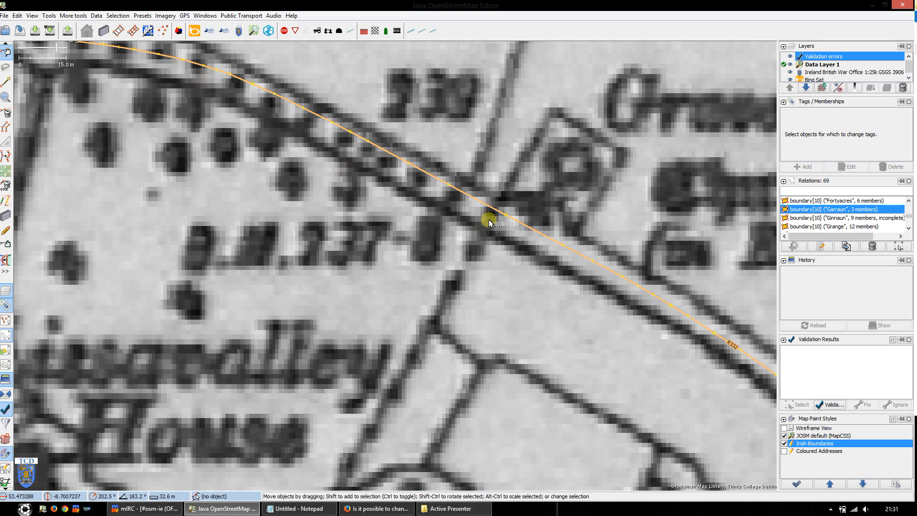
pyautogui.hotkey('alt', '2')
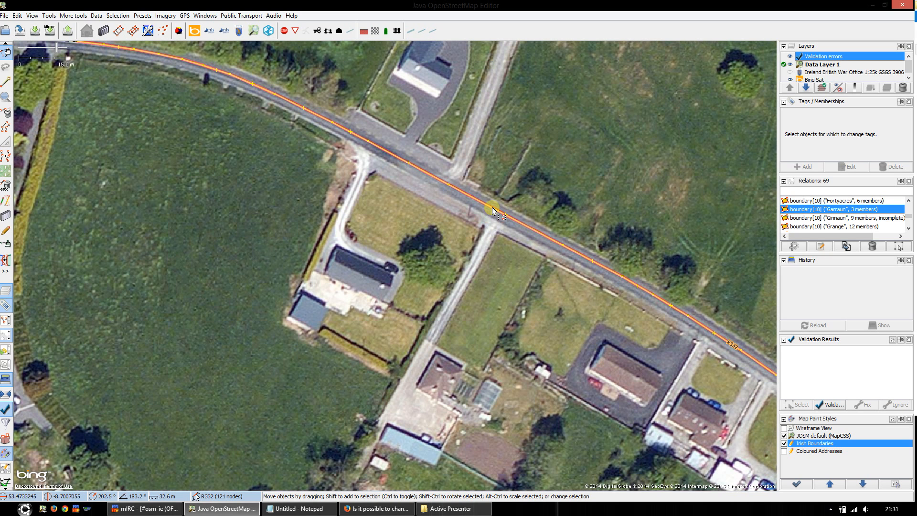
pyautogui.press('a')
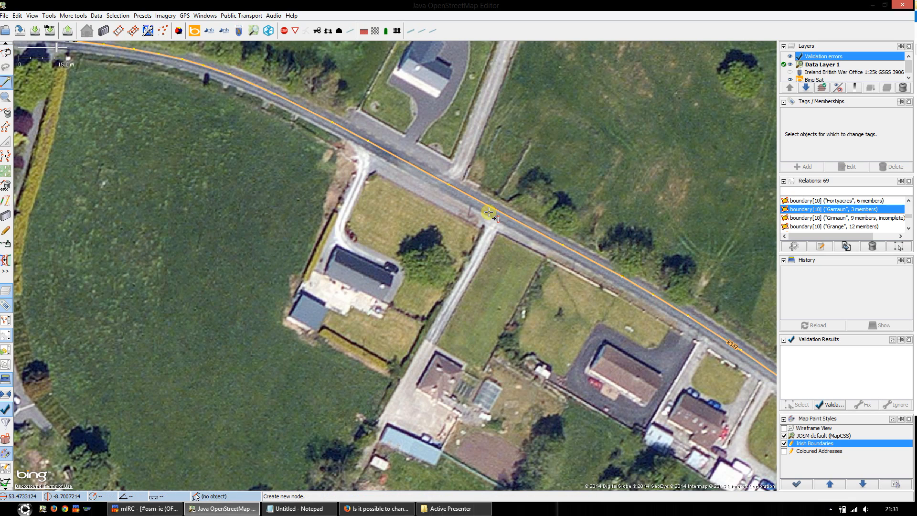
pyautogui.click(494, 209)
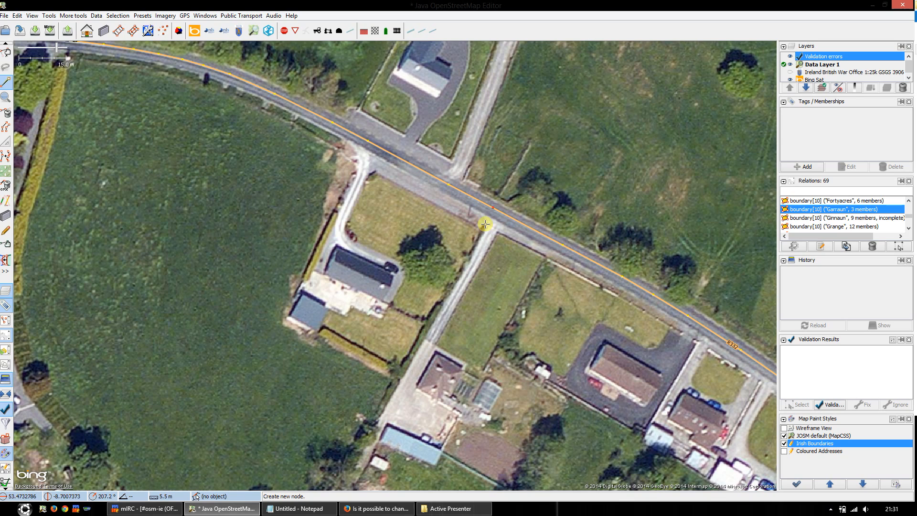
# - Split the R332 at the new boundary node and select the road pieces around it to check the split
pyautogui.press('p')
pyautogui.press('s')
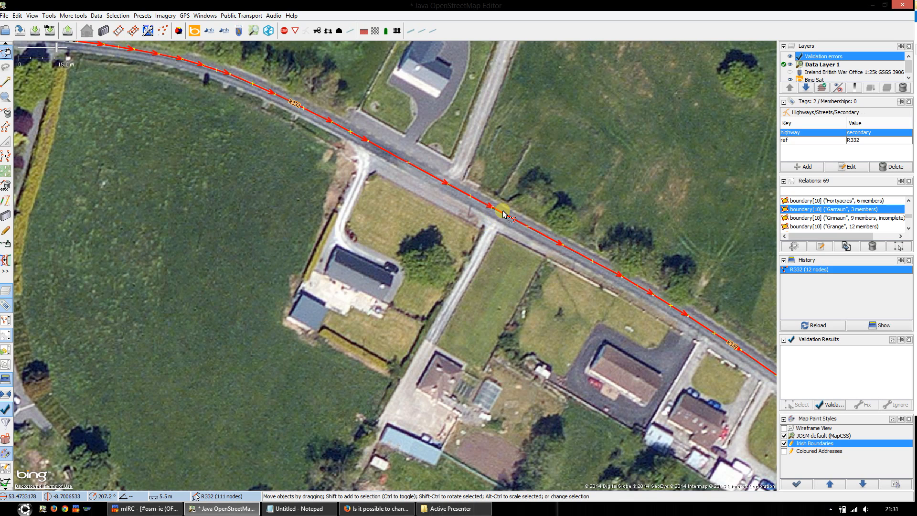
pyautogui.click(504, 214)
pyautogui.click(462, 196)
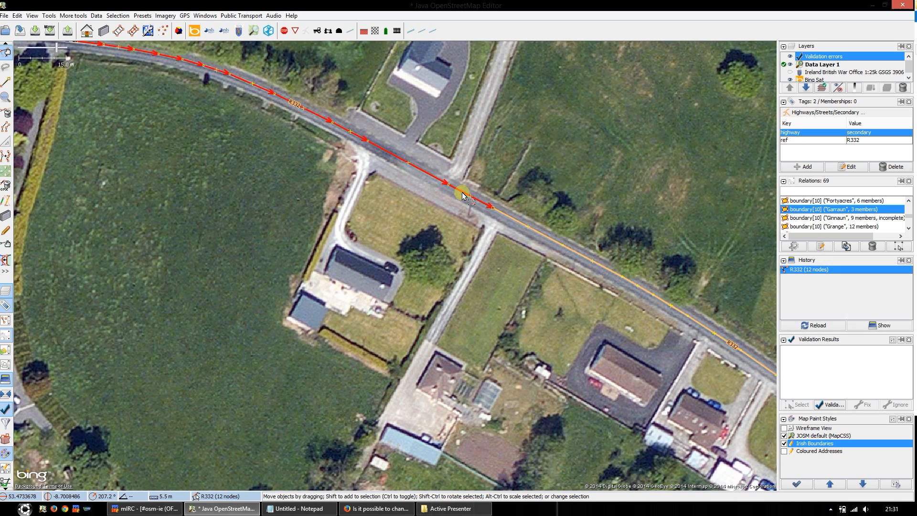
pyautogui.click(497, 210)
# - Draw the boundary way from the R332 split node southwest along the lane, past the farm buildings to the edge of the field track
pyautogui.click(493, 211)
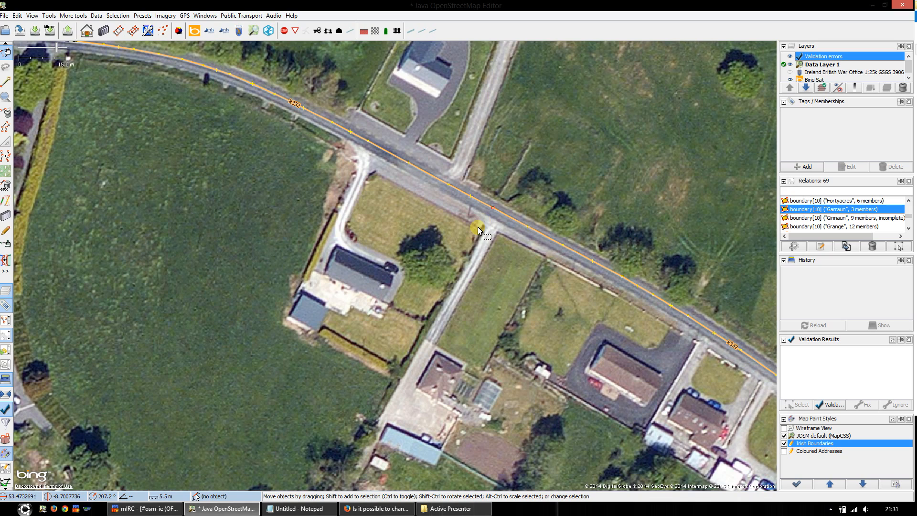
pyautogui.press('a')
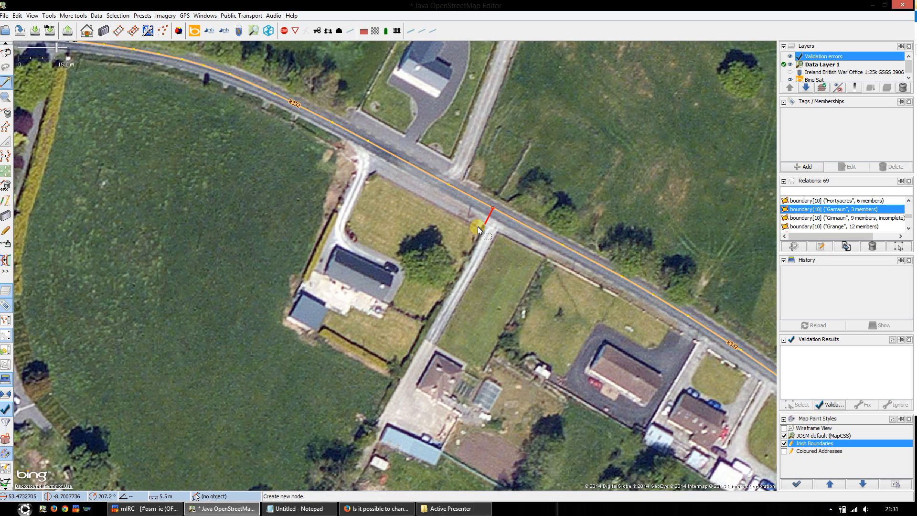
pyautogui.click(479, 240)
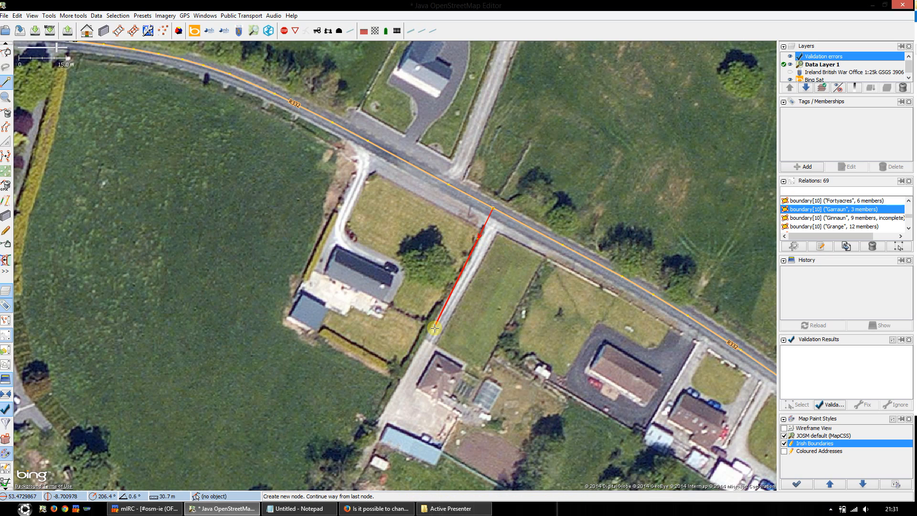
pyautogui.click(374, 426)
pyautogui.moveTo(374, 426); pyautogui.dragTo(537, 89)
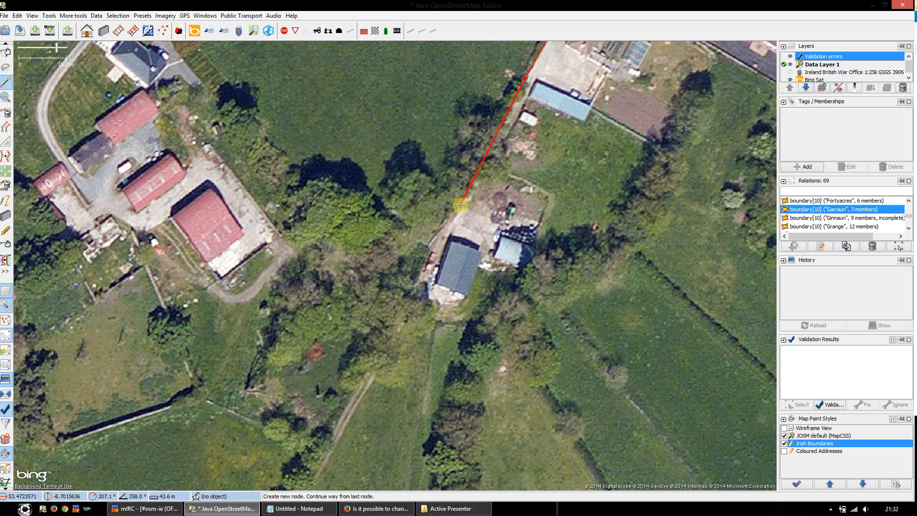
pyautogui.click(448, 217)
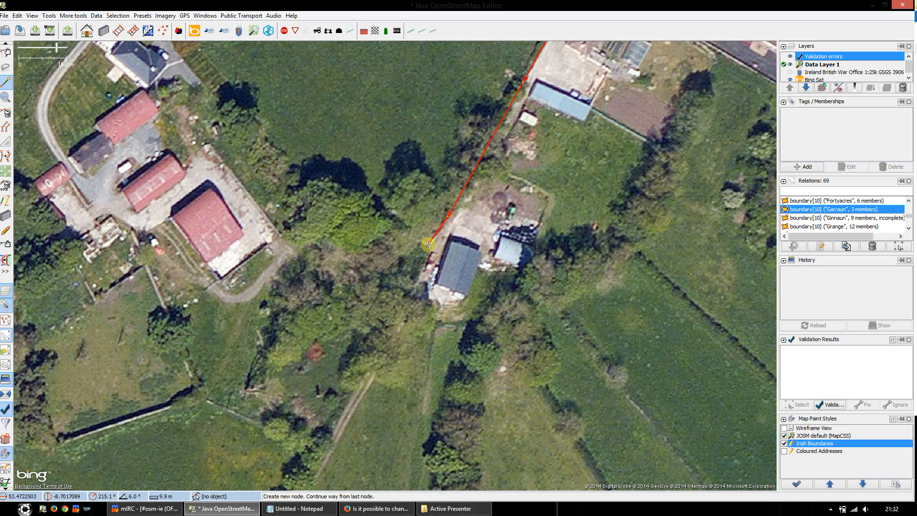
pyautogui.click(425, 250)
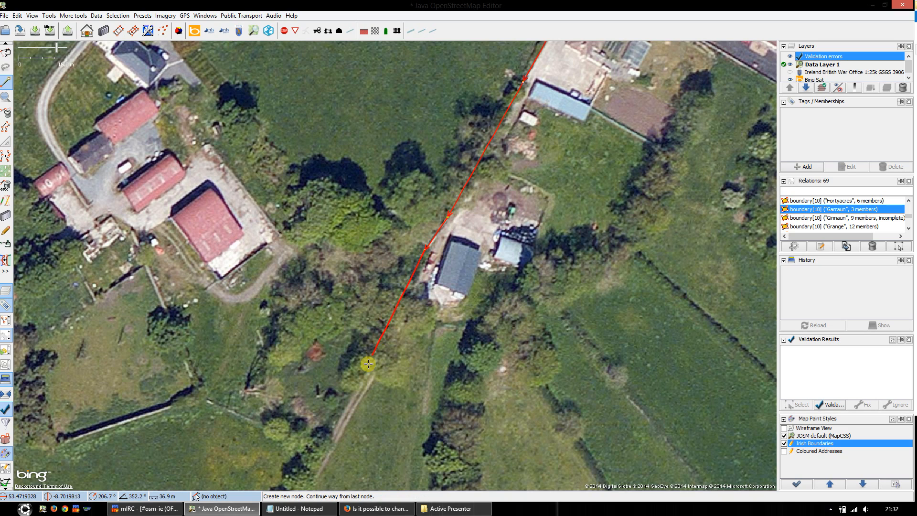
pyautogui.click(346, 401)
pyautogui.moveTo(345, 412); pyautogui.dragTo(430, 210)
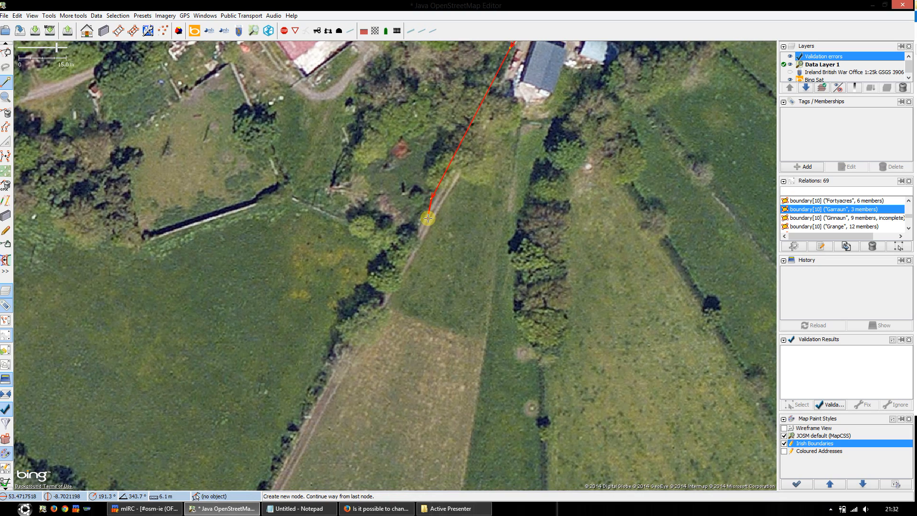
# - Continue the boundary way southwest along the hedgerow beside the track, past the field gap and the fork in the track
pyautogui.click(334, 363)
pyautogui.click(284, 460)
pyautogui.moveTo(286, 457); pyautogui.dragTo(489, 169)
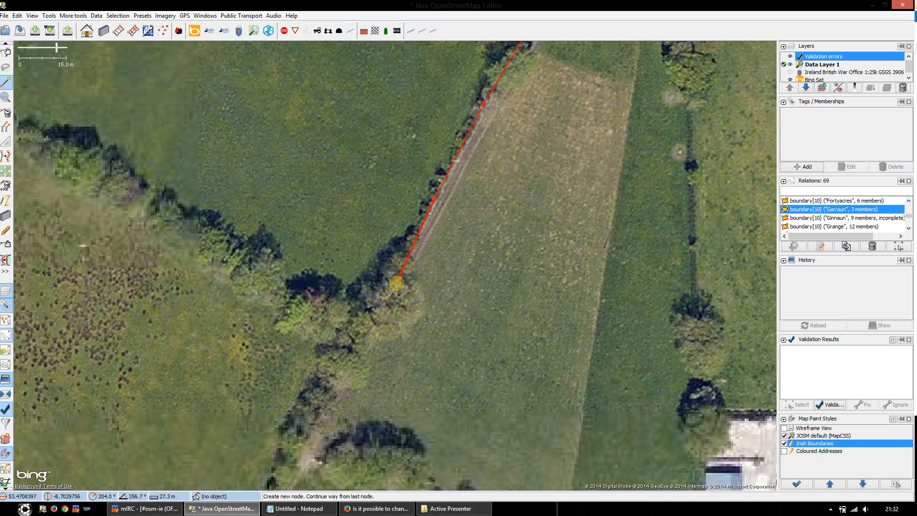
pyautogui.moveTo(318, 401); pyautogui.dragTo(458, 239)
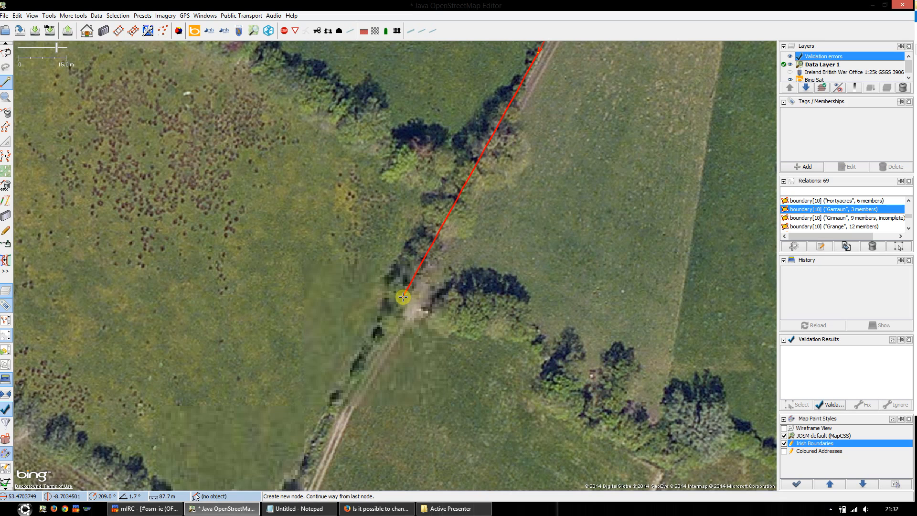
pyautogui.click(401, 297)
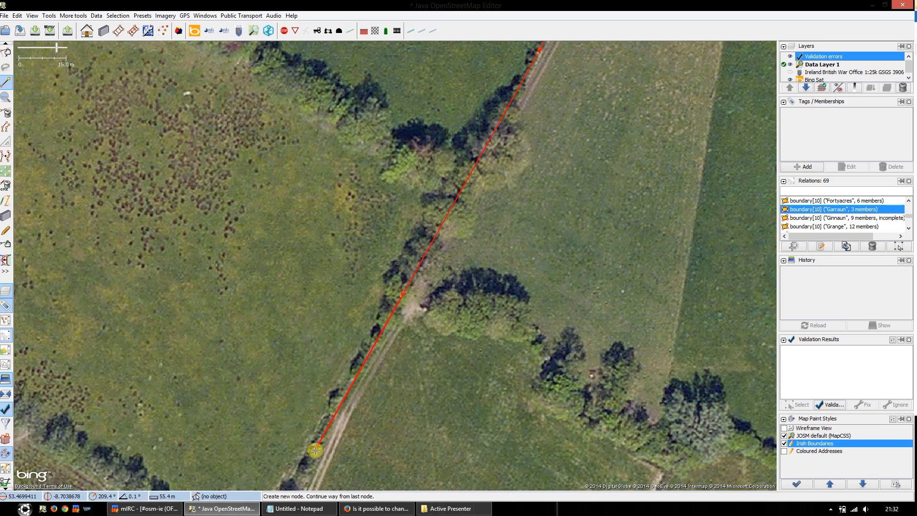
pyautogui.moveTo(317, 447); pyautogui.dragTo(435, 255)
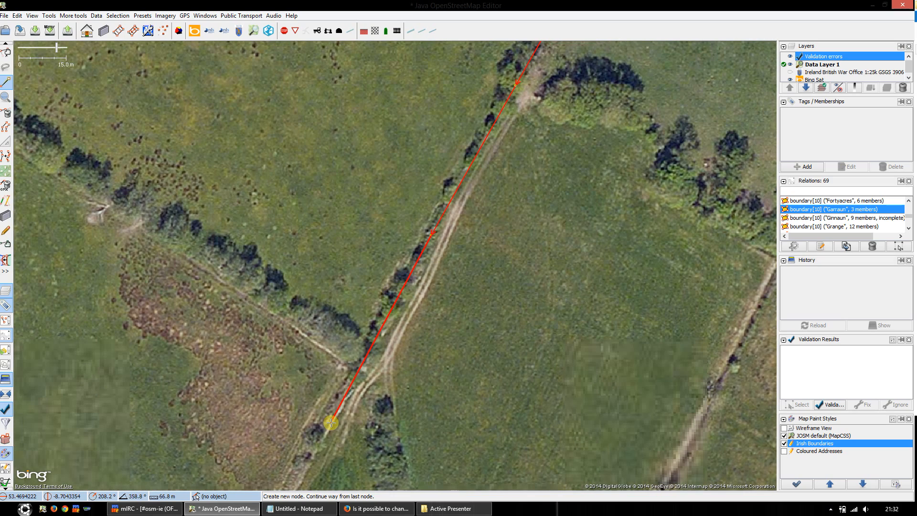
pyautogui.click(328, 422)
pyautogui.moveTo(328, 423); pyautogui.dragTo(461, 117)
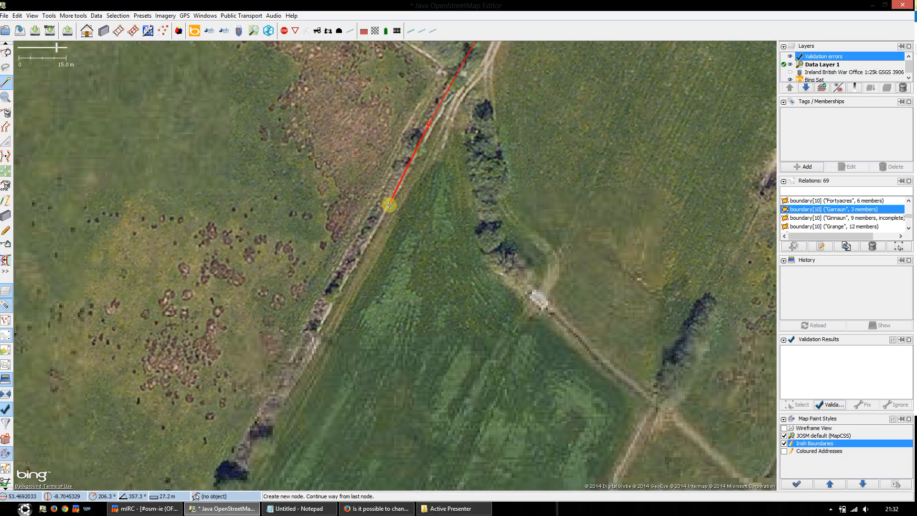
# - Extend the boundary way along the green field's northwestern hedge to the dark tree near the next field corner
pyautogui.scroll(-3, 390, 205)
pyautogui.scroll(2, 375, 267)
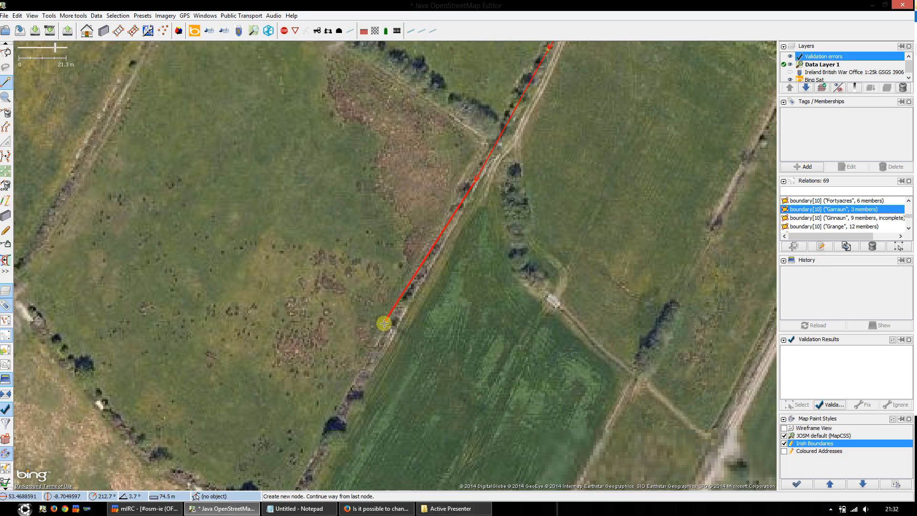
pyautogui.scroll(1, 374, 381)
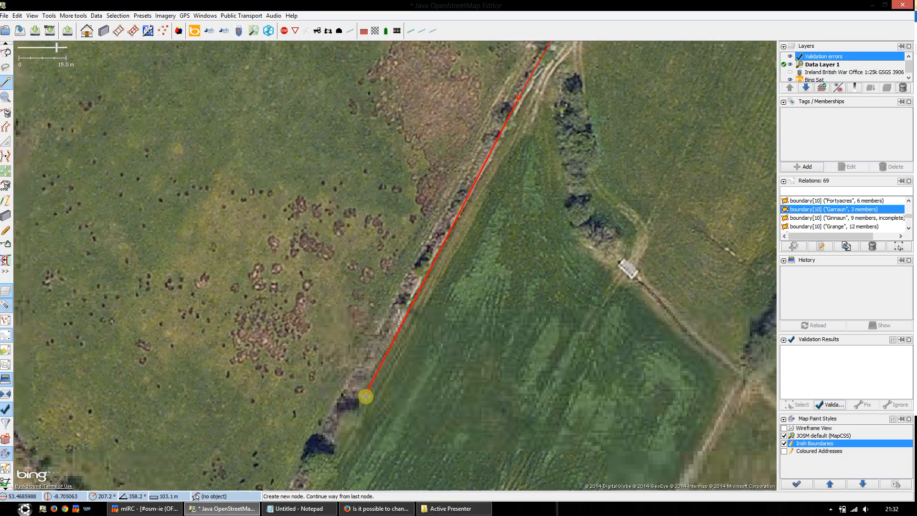
pyautogui.click(327, 440)
pyautogui.scroll(-1, 491, 199)
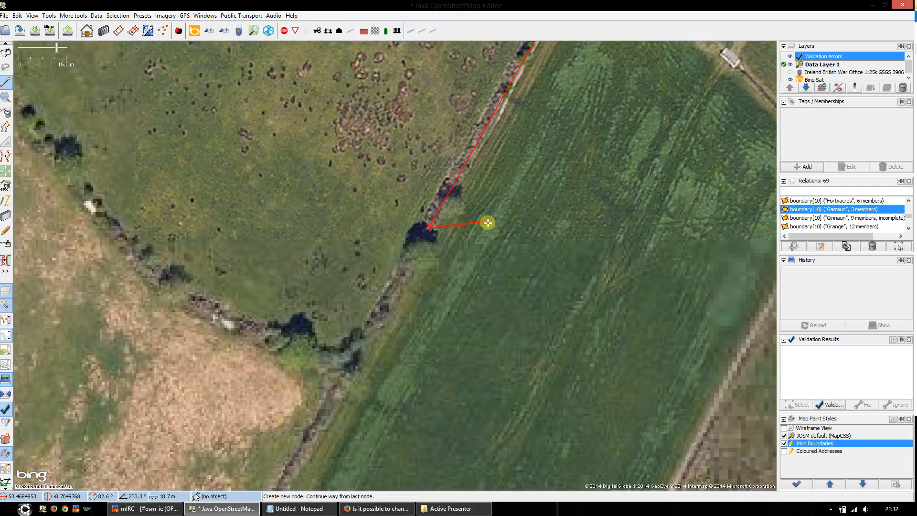
# - Check the boundary's remaining course on the historic map and extend the way along the field edge past the green field's western corner
pyautogui.scroll(-2, 486, 222)
pyautogui.scroll(-4, 486, 223)
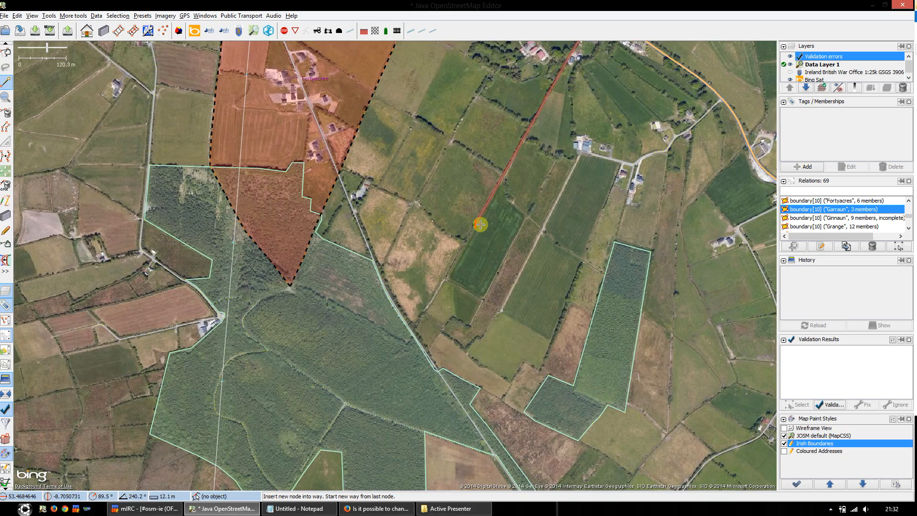
pyautogui.scroll(2, 425, 323)
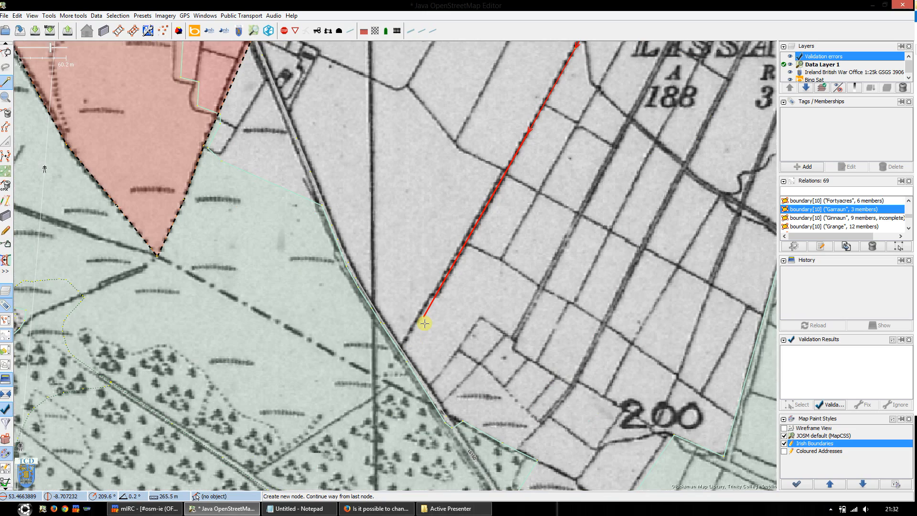
pyautogui.scroll(1, 425, 323)
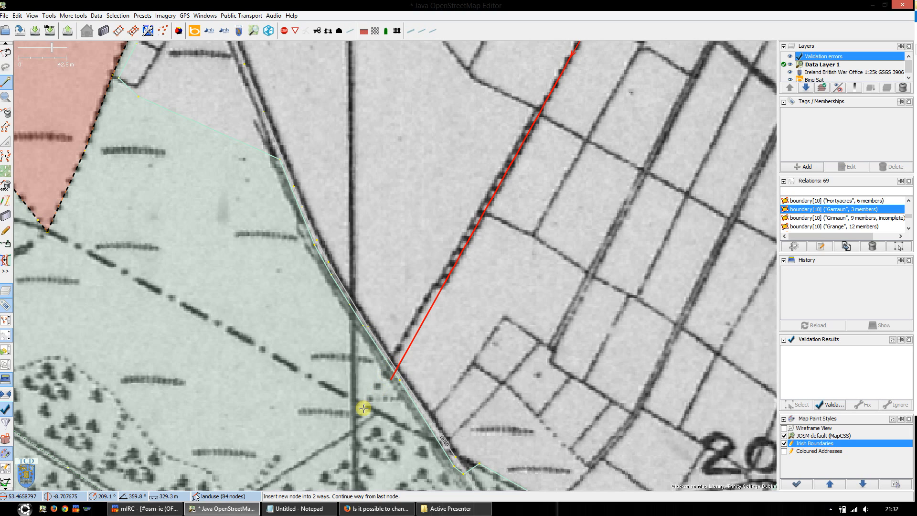
pyautogui.hotkey('alt', '3')
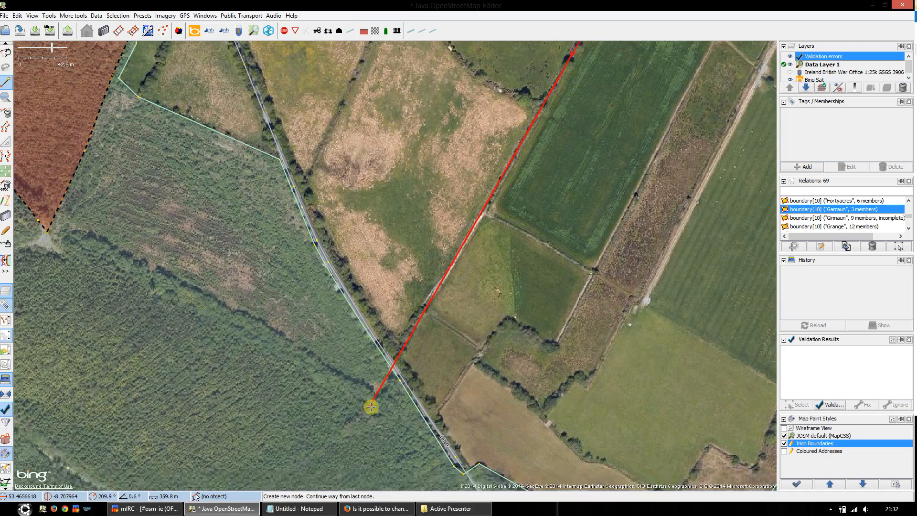
pyautogui.moveTo(446, 188); pyautogui.dragTo(323, 213)
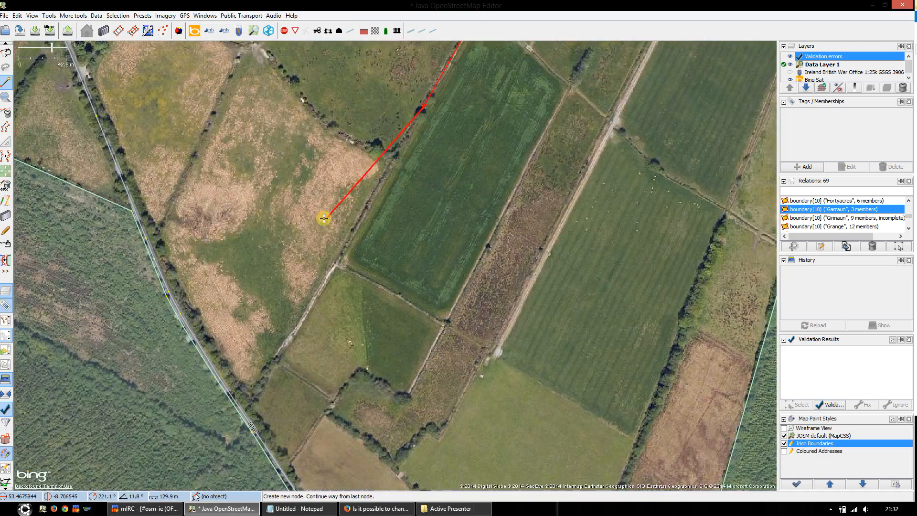
pyautogui.scroll(1, 398, 165)
pyautogui.scroll(1, 398, 164)
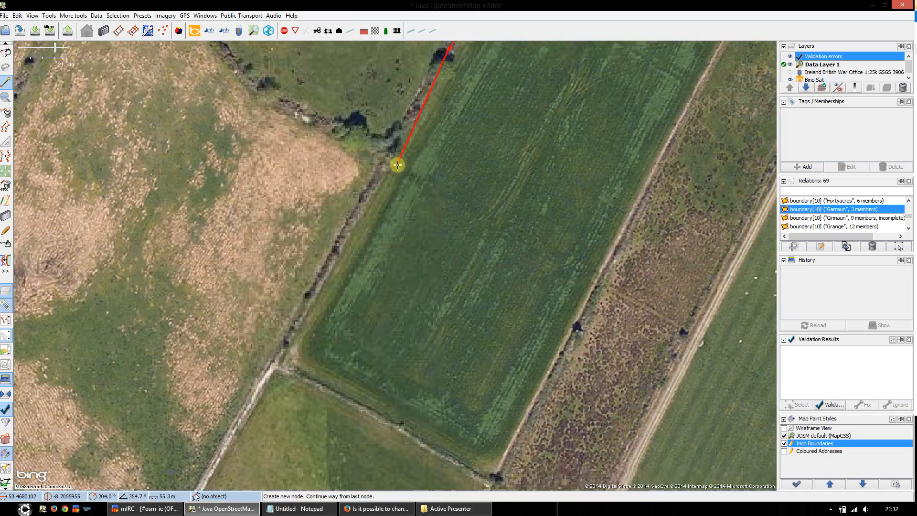
pyautogui.click(374, 184)
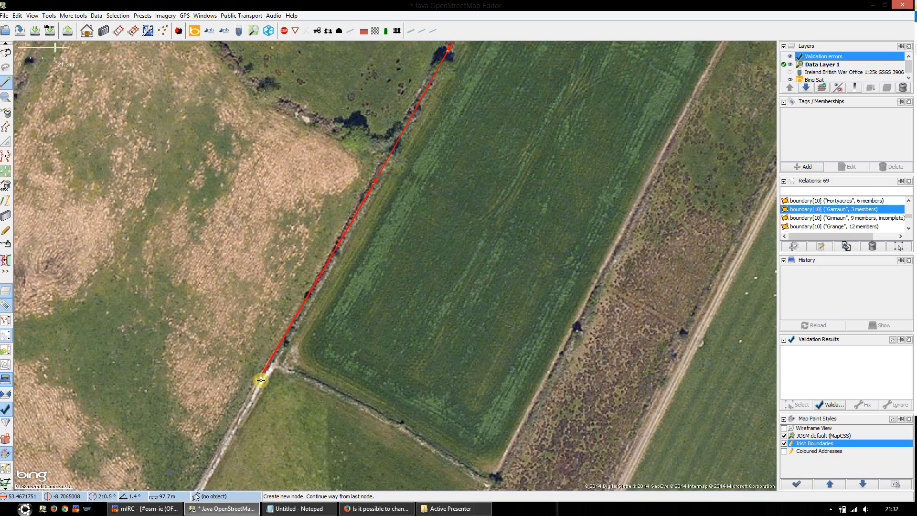
pyautogui.click(231, 434)
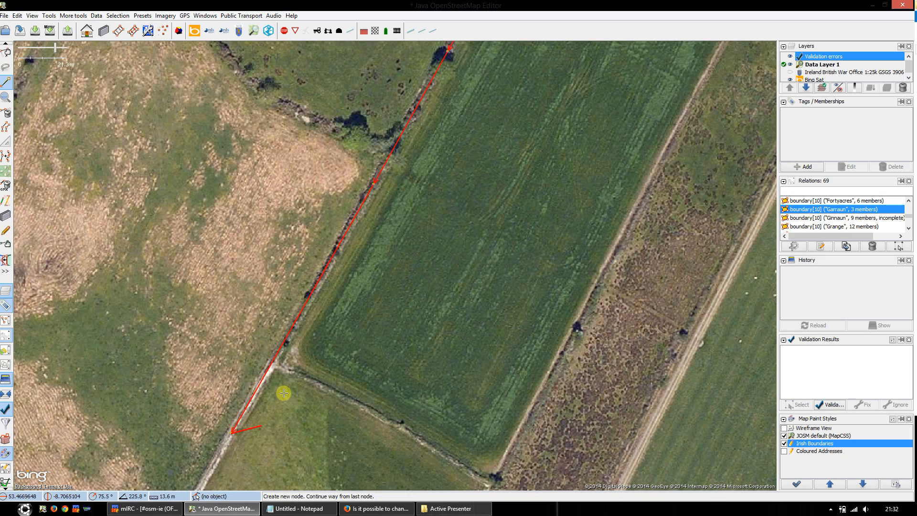
# - Compare the historic map with the satellite imagery along the boundary's course between the green field's western corner and the L6160 road
pyautogui.moveTo(286, 420); pyautogui.dragTo(397, 179)
pyautogui.hotkey('alt', '3')
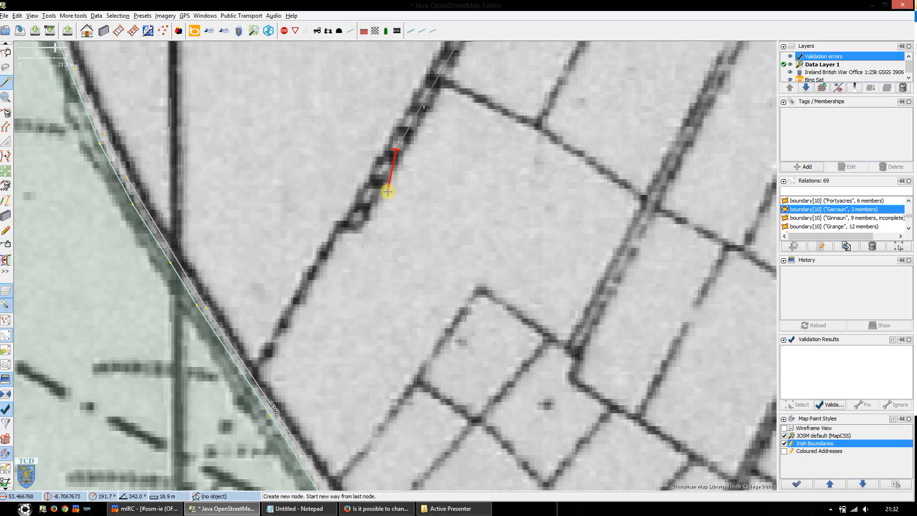
pyautogui.hotkey('alt', '3')
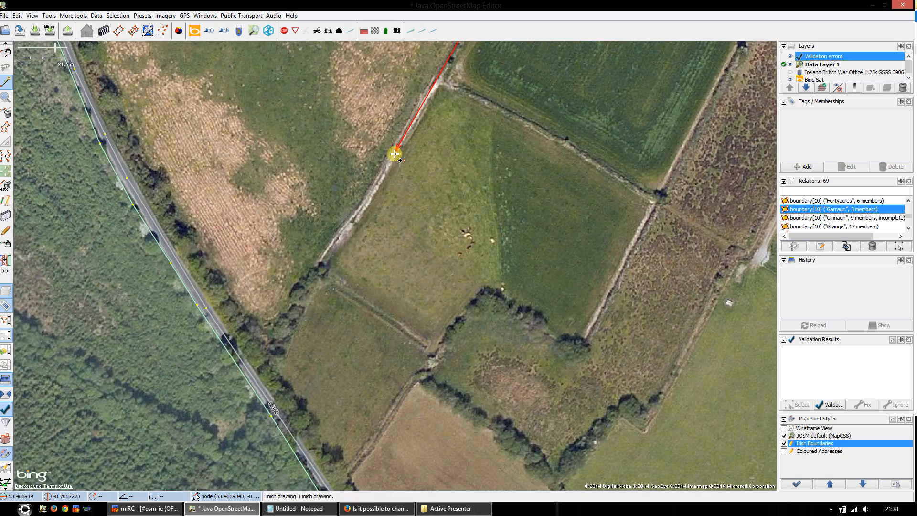
pyautogui.hotkey('alt', '3')
pyautogui.moveTo(395, 154); pyautogui.dragTo(272, 289)
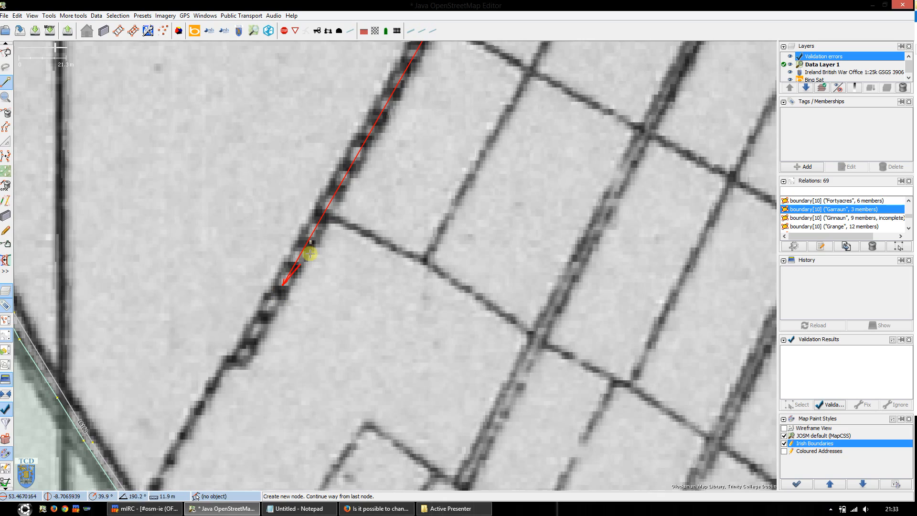
pyautogui.scroll(-1, 362, 153)
pyautogui.scroll(-1, 362, 153)
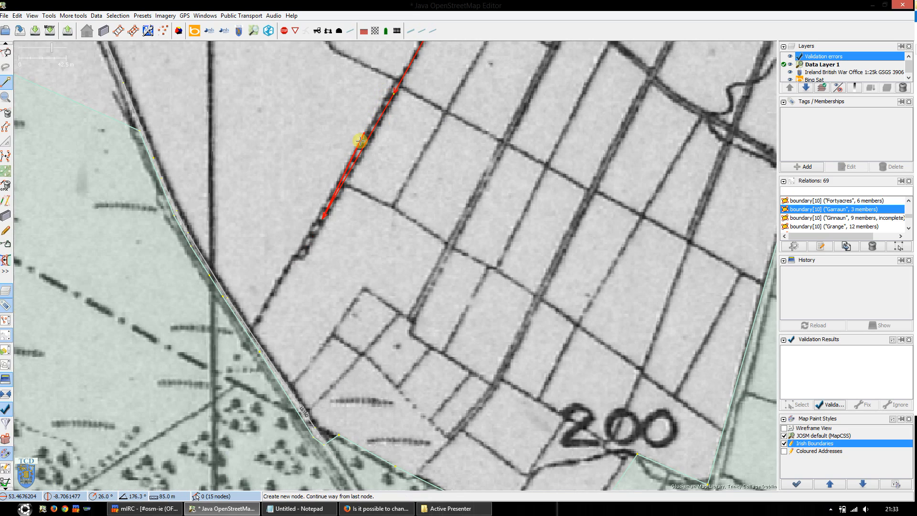
pyautogui.hotkey('alt', '3')
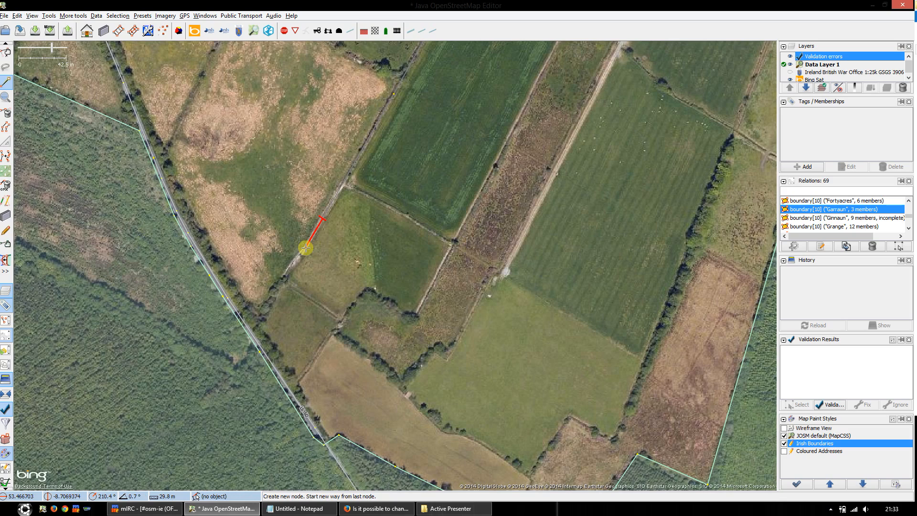
pyautogui.hotkey('alt', '3')
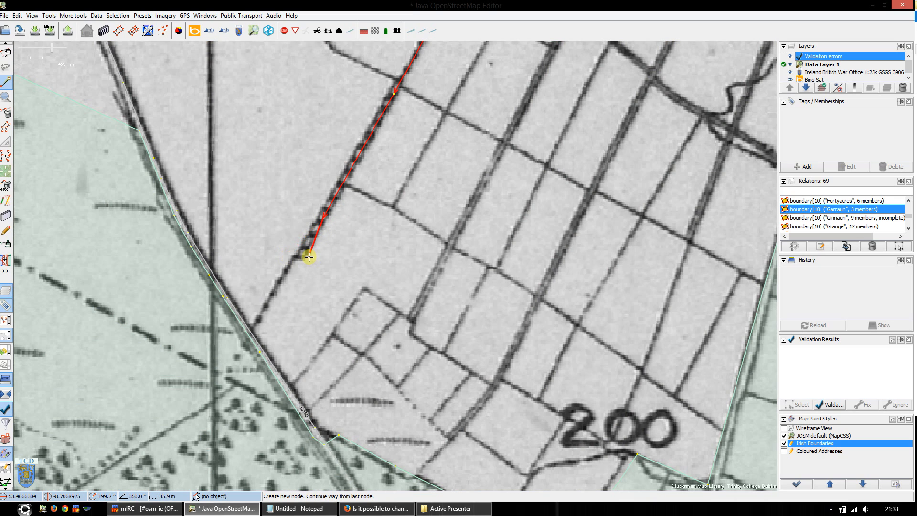
pyautogui.hotkey('alt', '3')
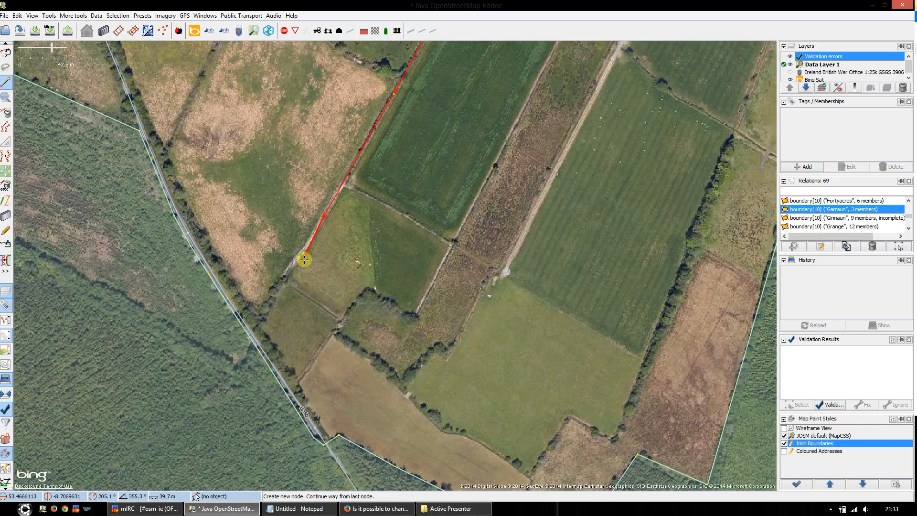
# - Extend the boundary way southwest along the track and around its slight bend at the pasture's western edge
pyautogui.scroll(1, 310, 253)
pyautogui.scroll(1, 311, 252)
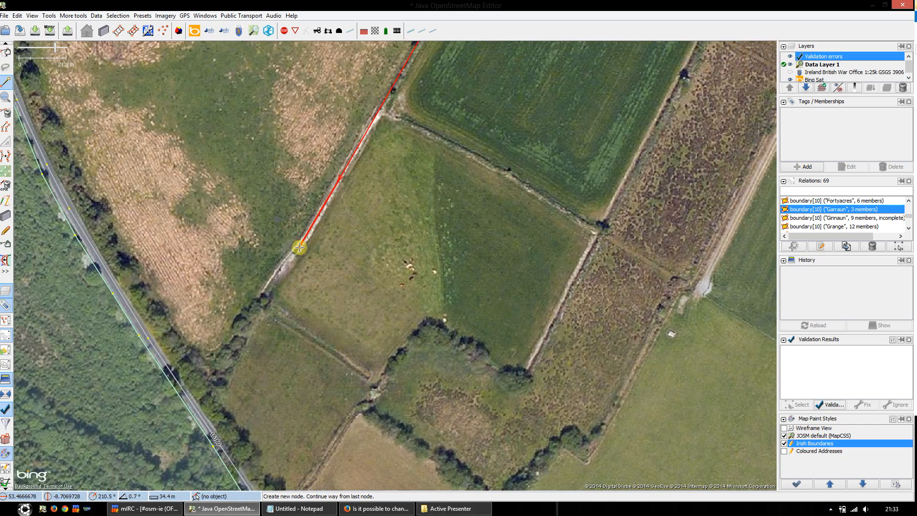
pyautogui.click(292, 249)
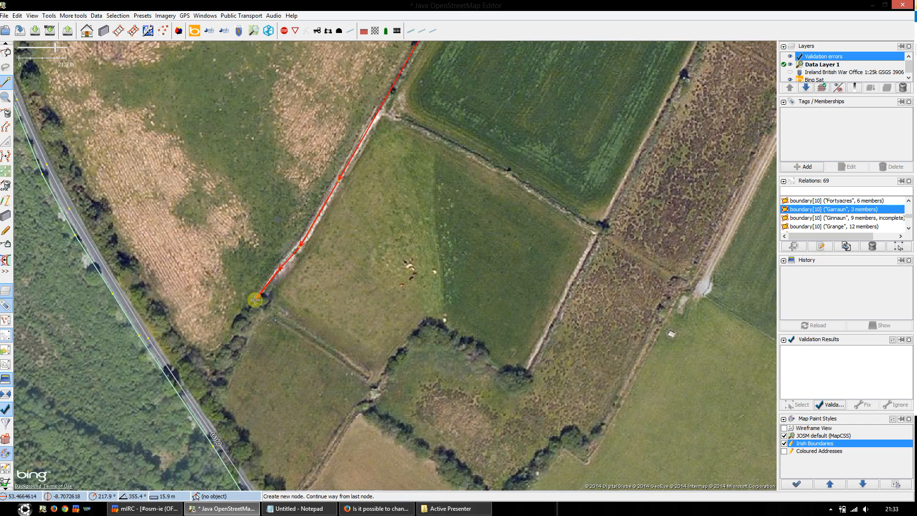
# - Check the hedge line against the historic map and join the boundary way to the L6160 road with a new node
pyautogui.moveTo(219, 365); pyautogui.dragTo(406, 216)
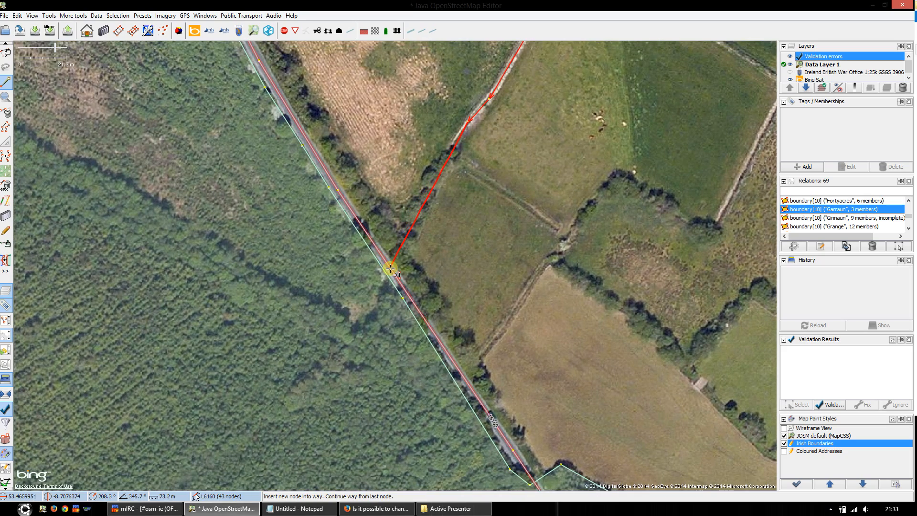
pyautogui.hotkey('alt', '3')
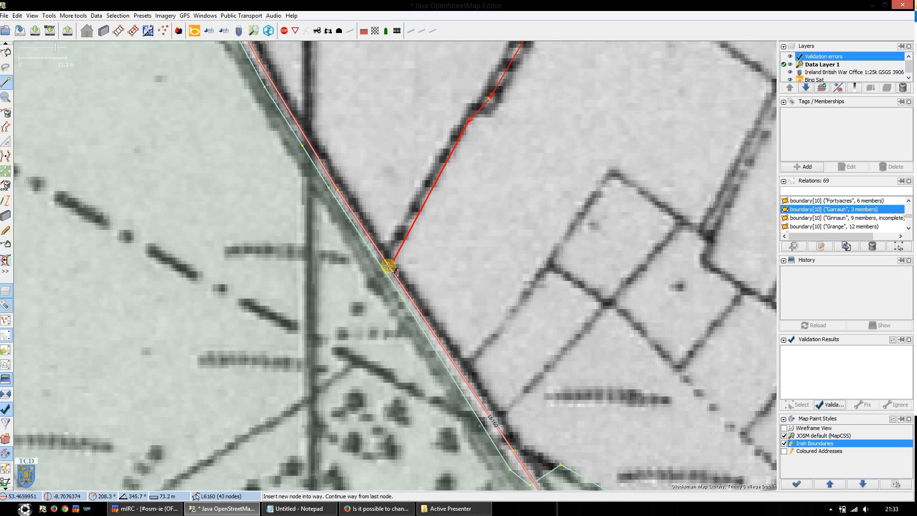
pyautogui.hotkey('alt', '3')
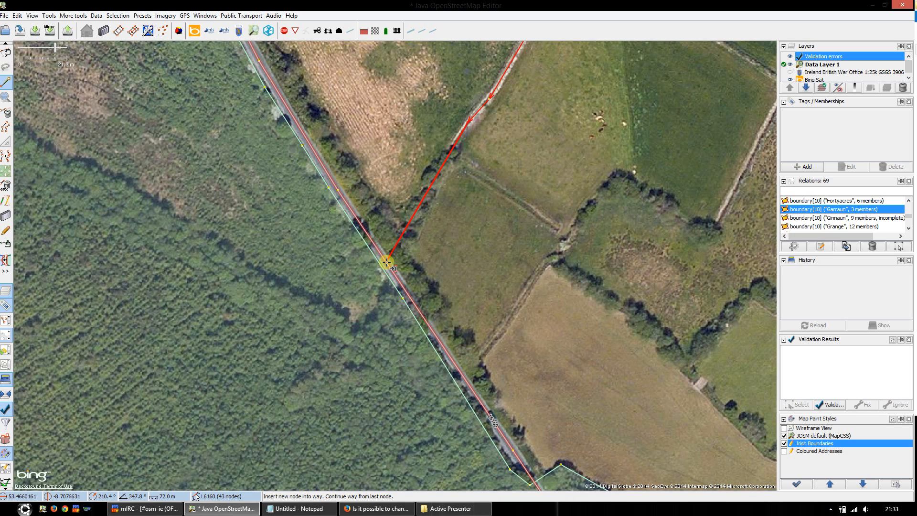
pyautogui.click(387, 262)
pyautogui.rightClick(386, 262)
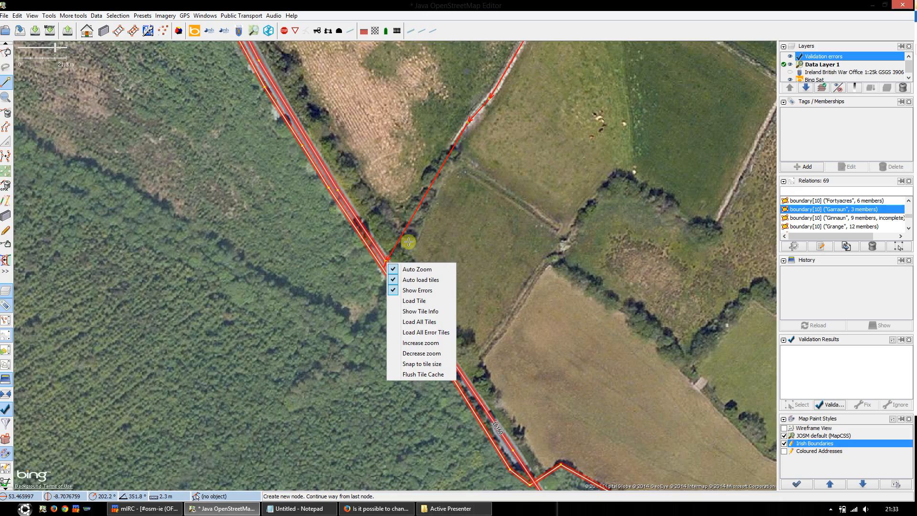
pyautogui.press('Escape')
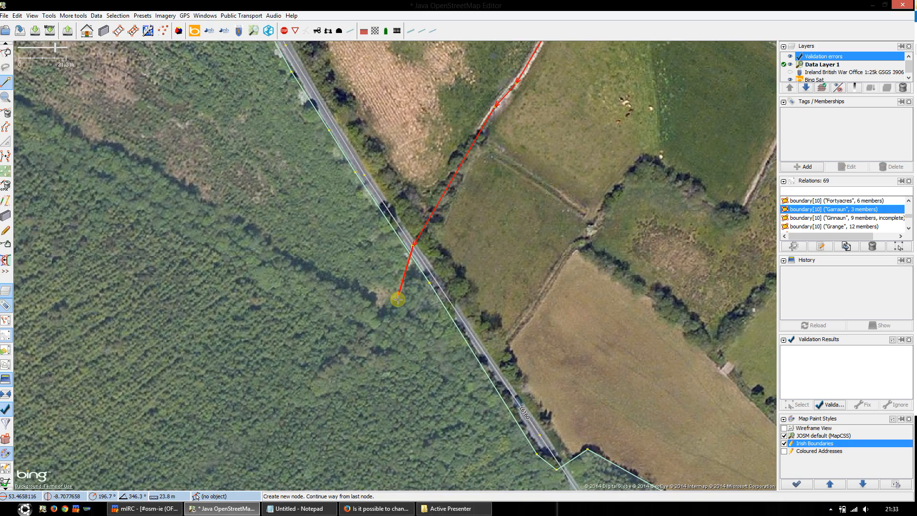
# - Extend the boundary way southwest across the L6160 into the forest, up to the boundary corner on the historic map
pyautogui.hotkey('alt', '3')
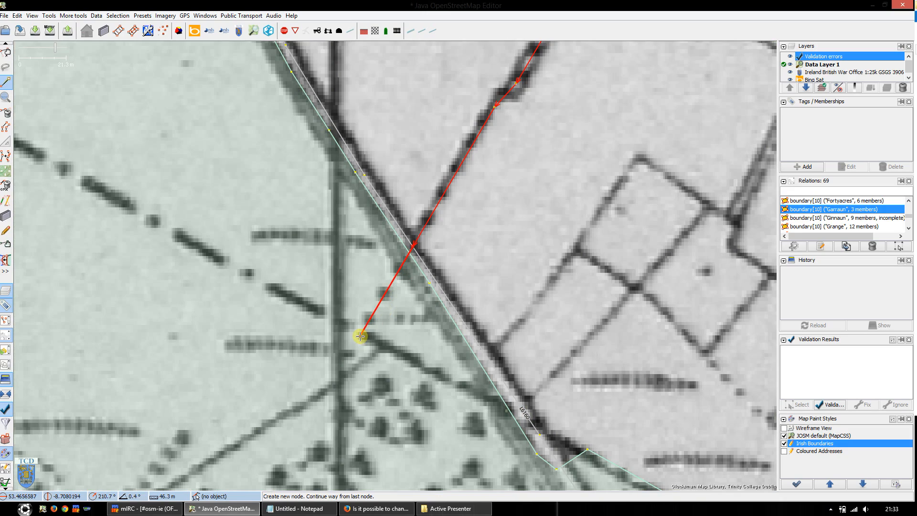
pyautogui.hotkey('alt', '3')
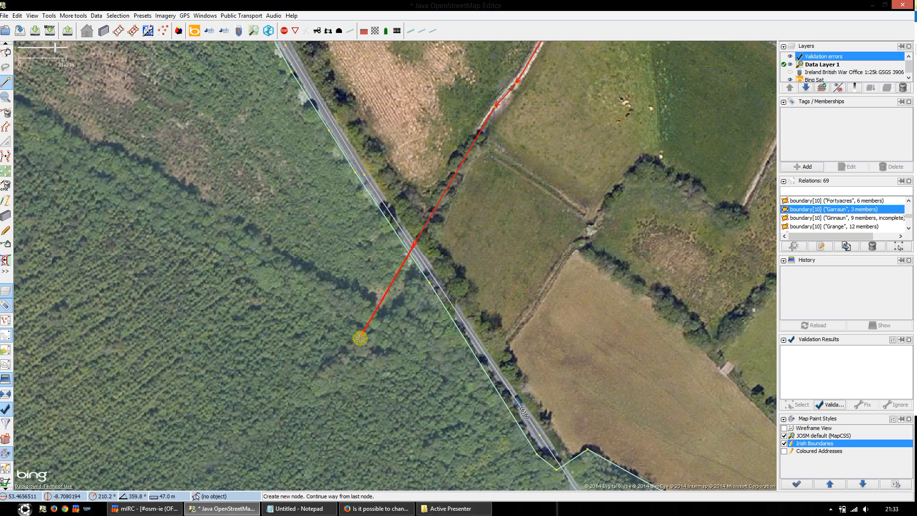
pyautogui.hotkey('ctrl', 'Left')
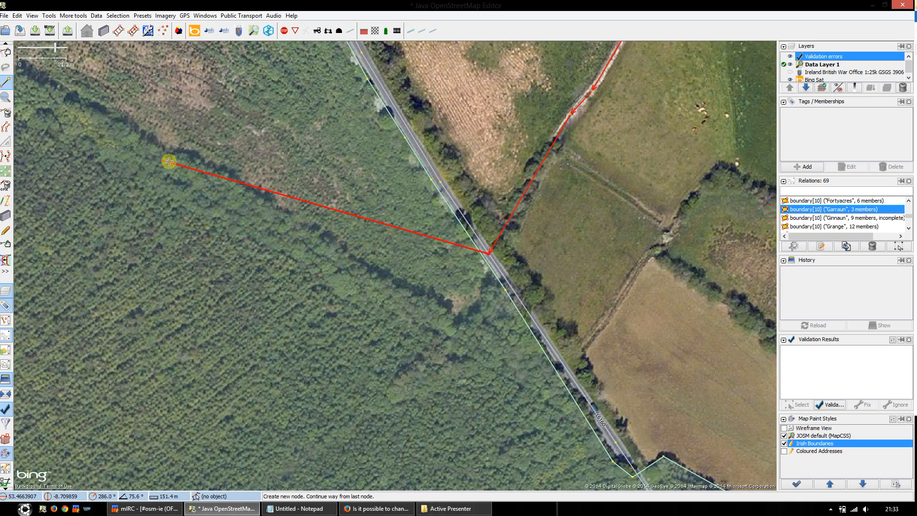
pyautogui.moveTo(424, 318); pyautogui.dragTo(375, 285)
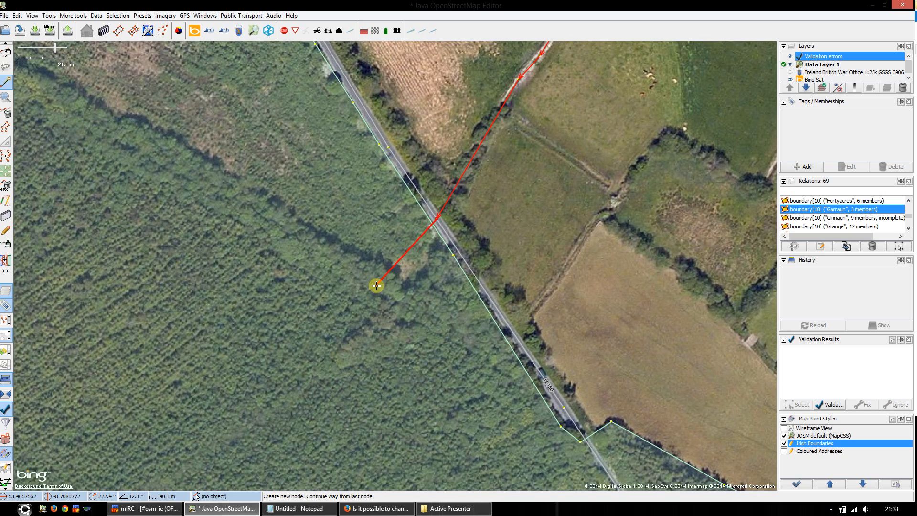
pyautogui.hotkey('ctrl', 'alt', 'l')
pyautogui.press('3')
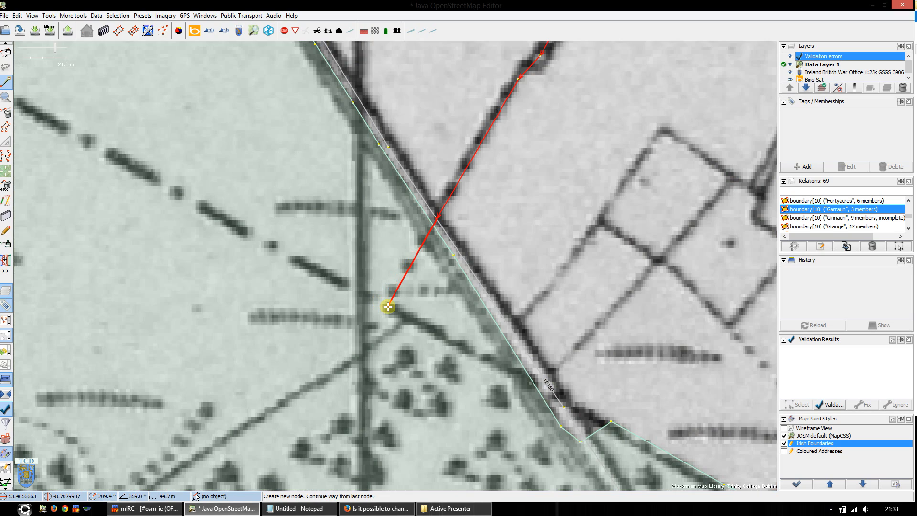
pyautogui.click(387, 306)
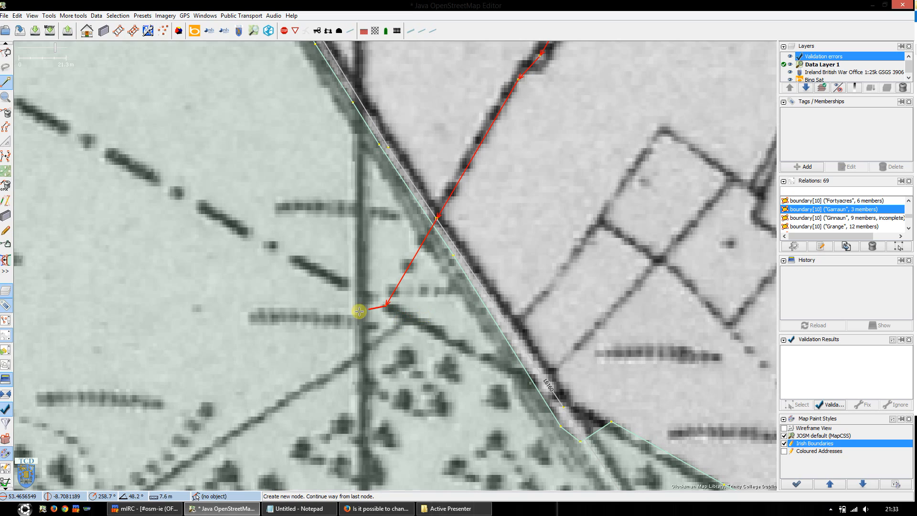
# - Split the L6160 road at the node where the boundary way crosses it, and check both resulting sections
pyautogui.press('s')
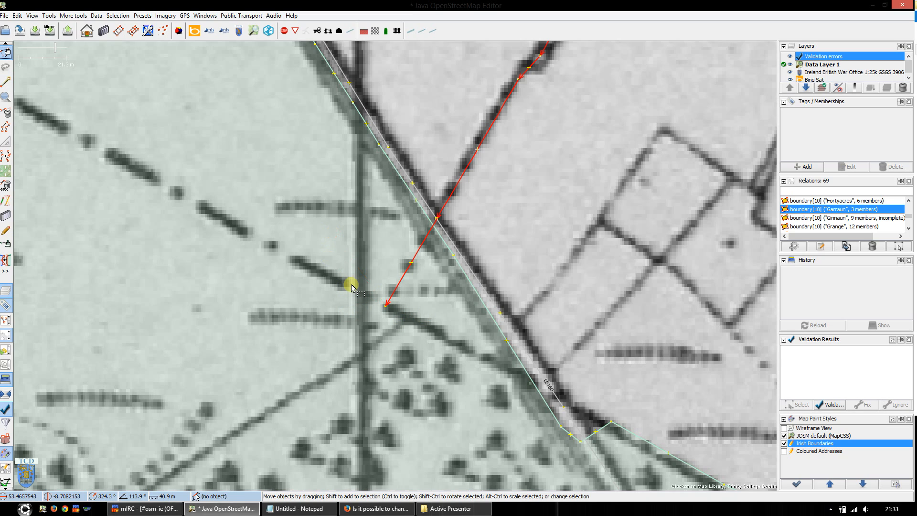
pyautogui.click(449, 238)
pyautogui.click(449, 237)
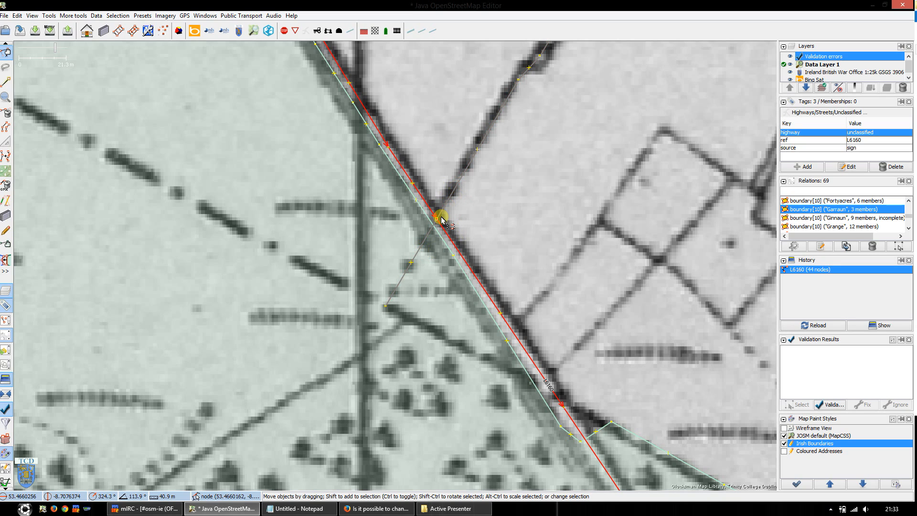
pyautogui.keyDown('shift'); pyautogui.click(437, 221); pyautogui.keyUp('shift')
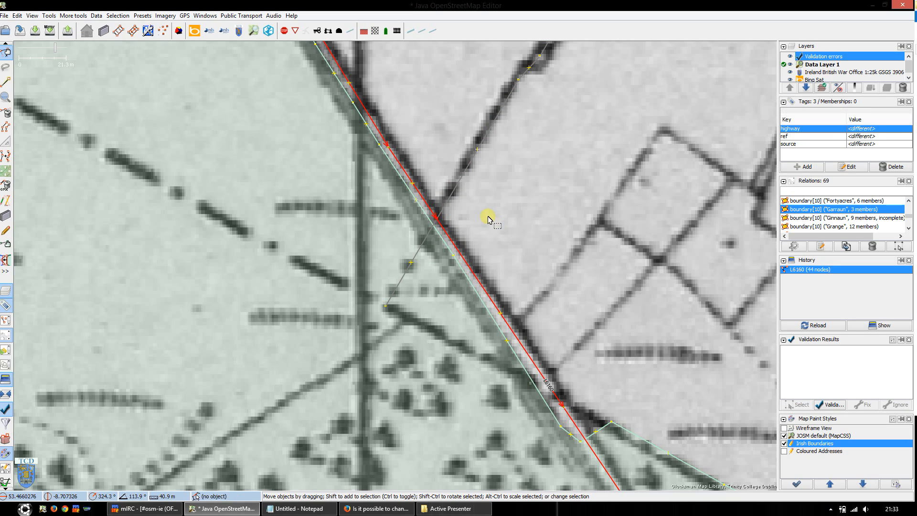
pyautogui.press('p')
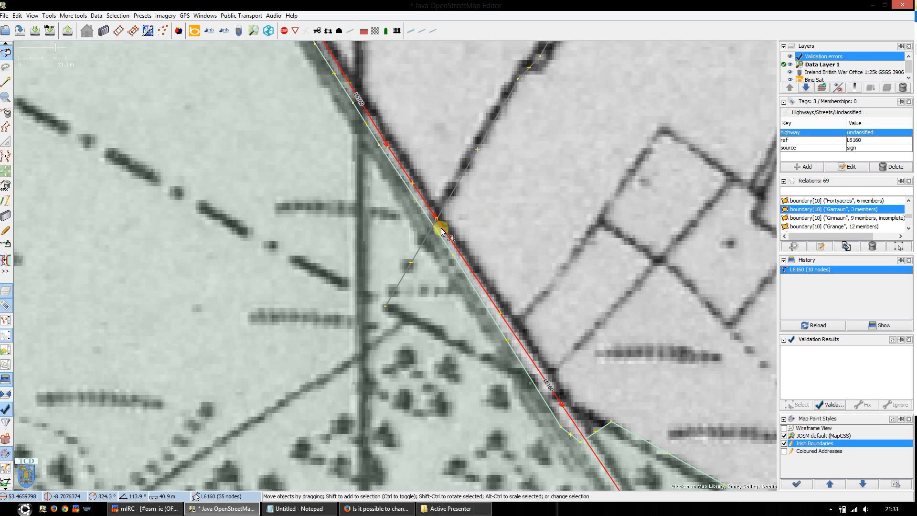
pyautogui.click(429, 201)
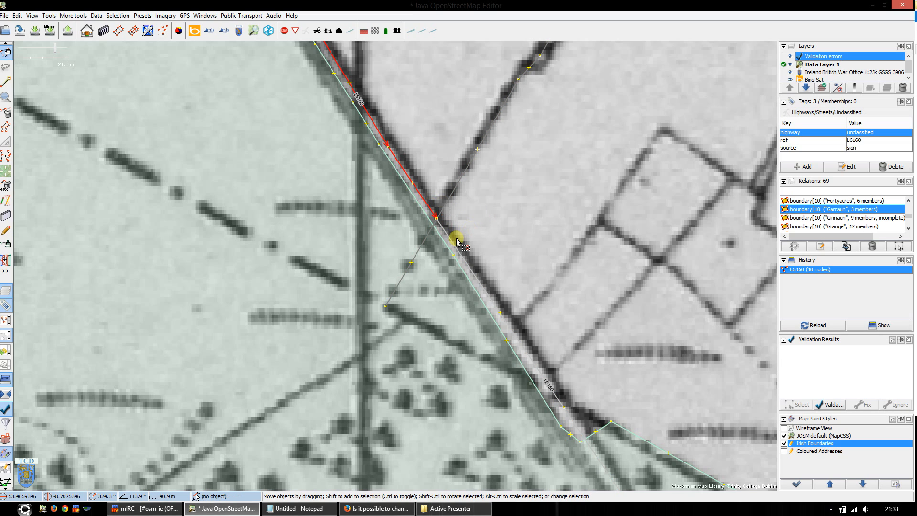
pyautogui.click(455, 240)
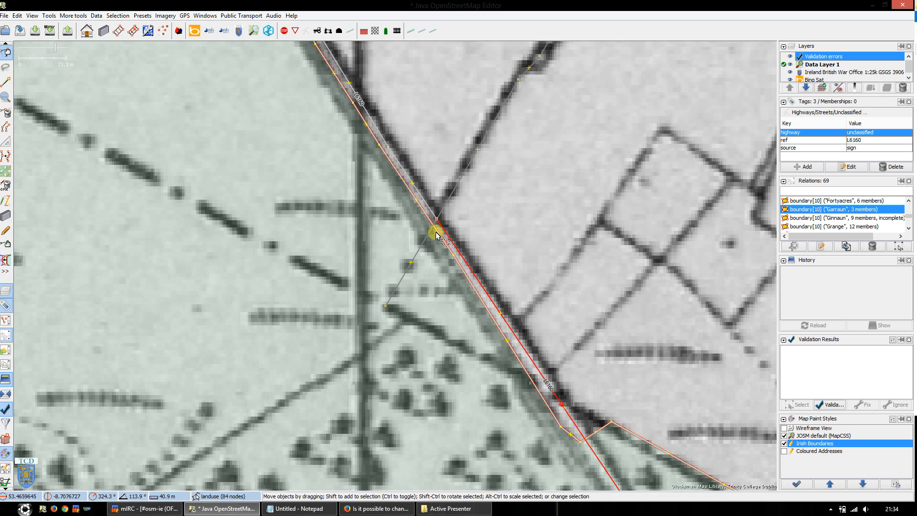
# - Examine the forest area's outline beside the L6160 where the boundary way crosses it
pyautogui.scroll(2, 436, 234)
pyautogui.click(434, 229)
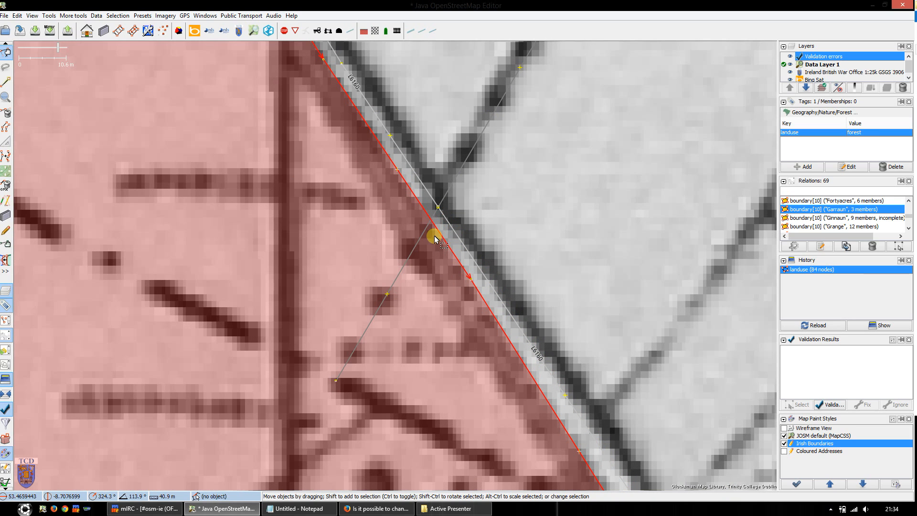
pyautogui.scroll(-2, 437, 221)
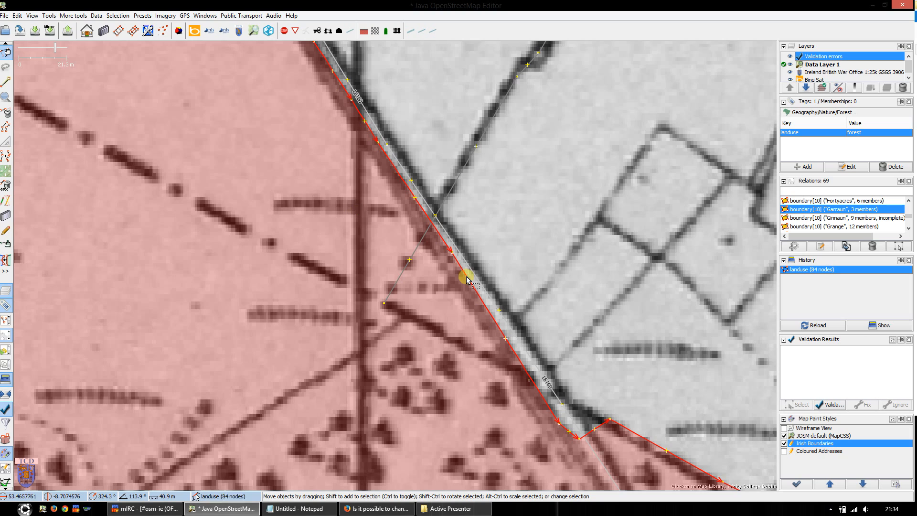
pyautogui.click(451, 232)
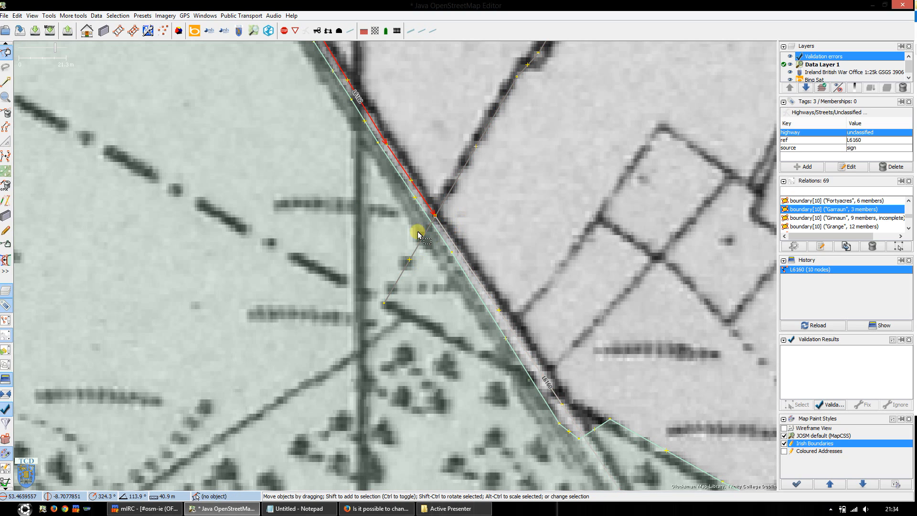
pyautogui.click(432, 232)
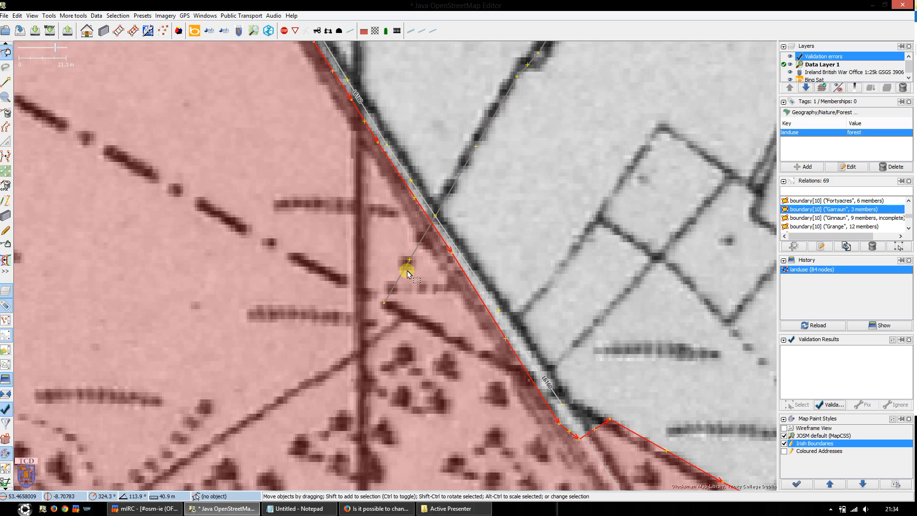
pyautogui.scroll(-3, 401, 269)
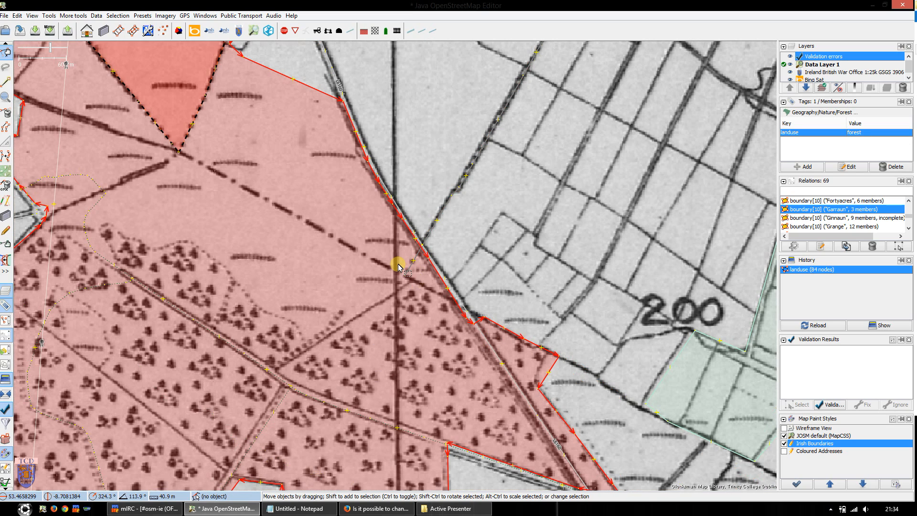
# - Extend the boundary way northwest through the forest, checking it against the Bing imagery, and end it at Fortyacres' southern corner node
pyautogui.click(363, 293)
pyautogui.press('a')
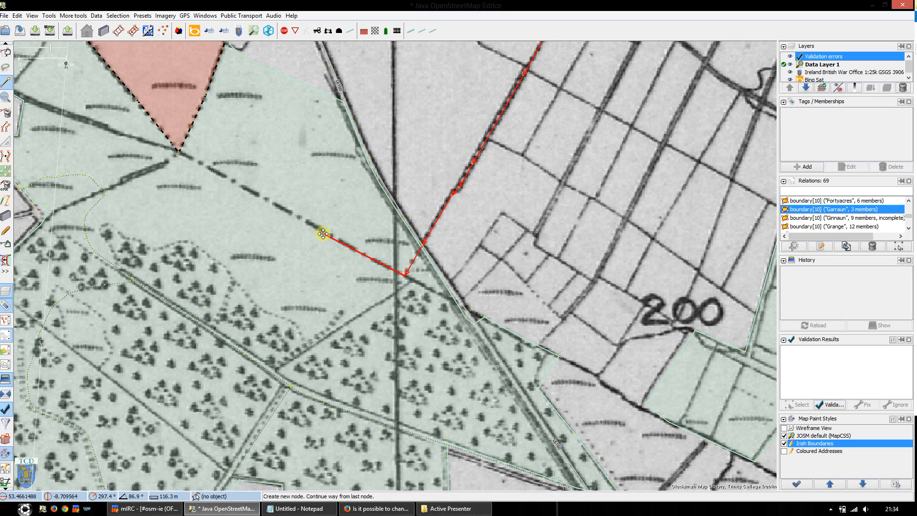
pyautogui.moveTo(320, 231); pyautogui.dragTo(413, 267)
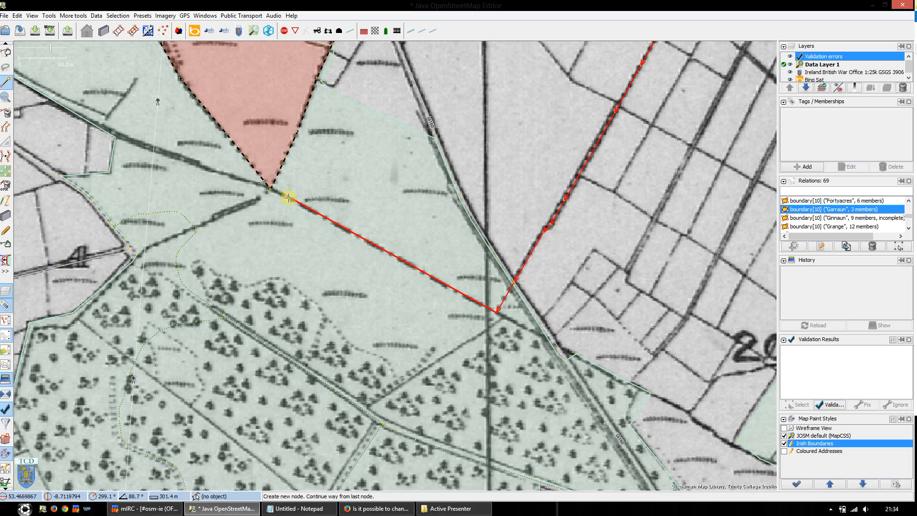
pyautogui.hotkey('alt', '2')
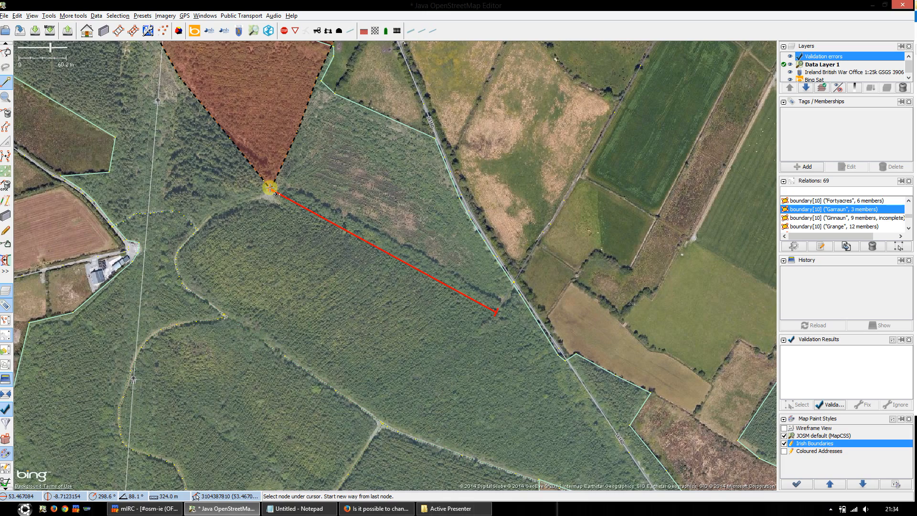
pyautogui.scroll(1, 271, 189)
pyautogui.scroll(1, 271, 188)
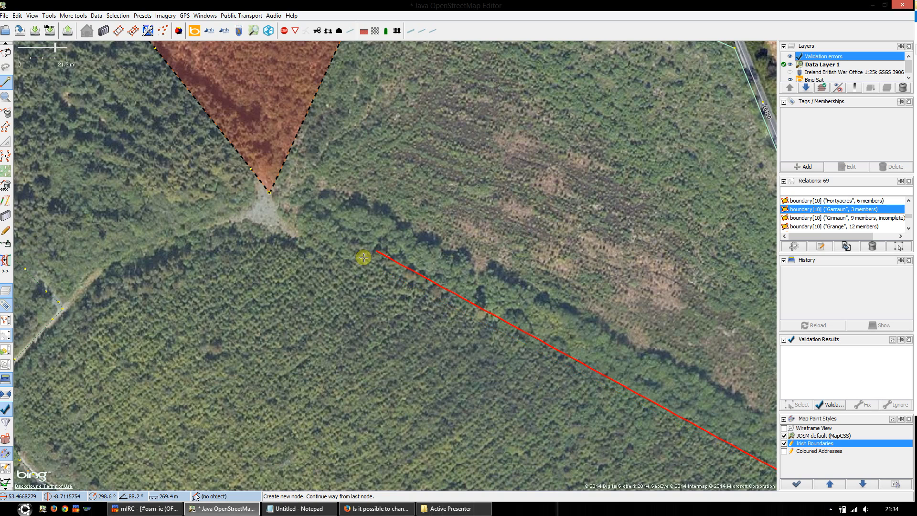
pyautogui.hotkey('alt', '2')
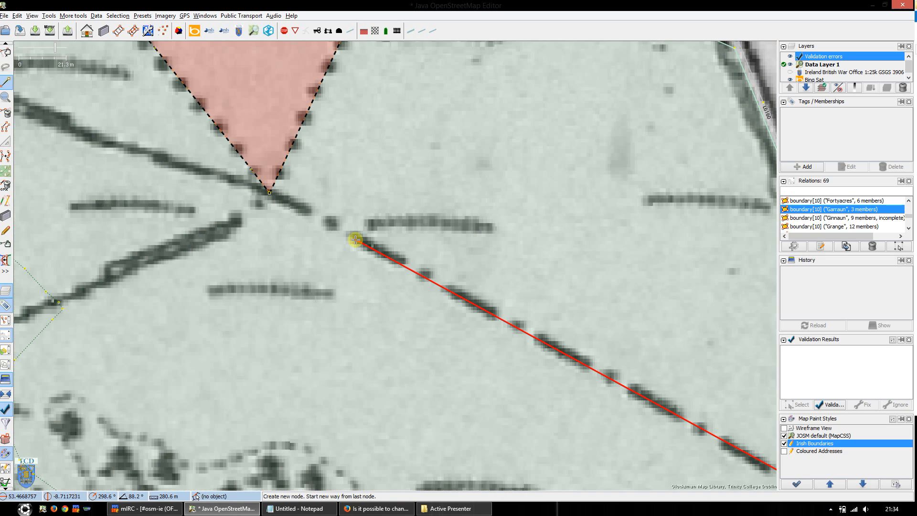
pyautogui.click(271, 194)
pyautogui.scroll(-3, 337, 272)
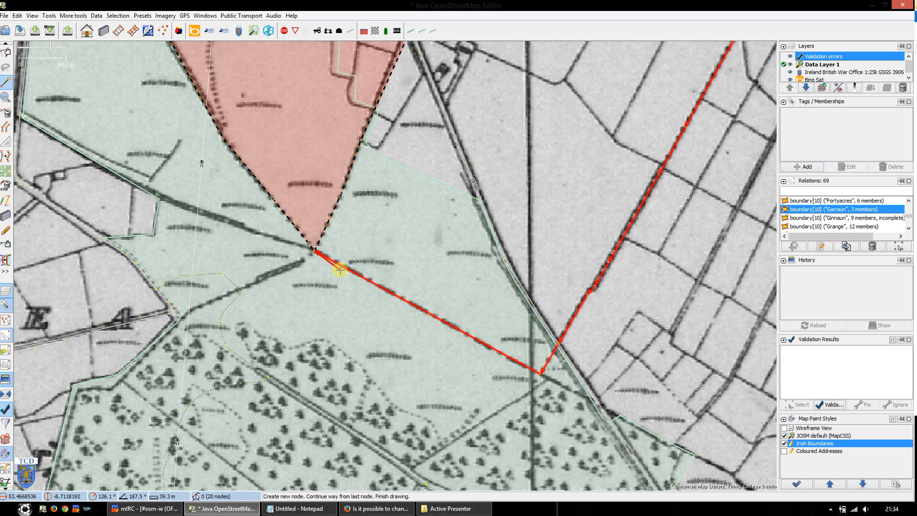
pyautogui.press('Escape')
pyautogui.scroll(-2, 330, 225)
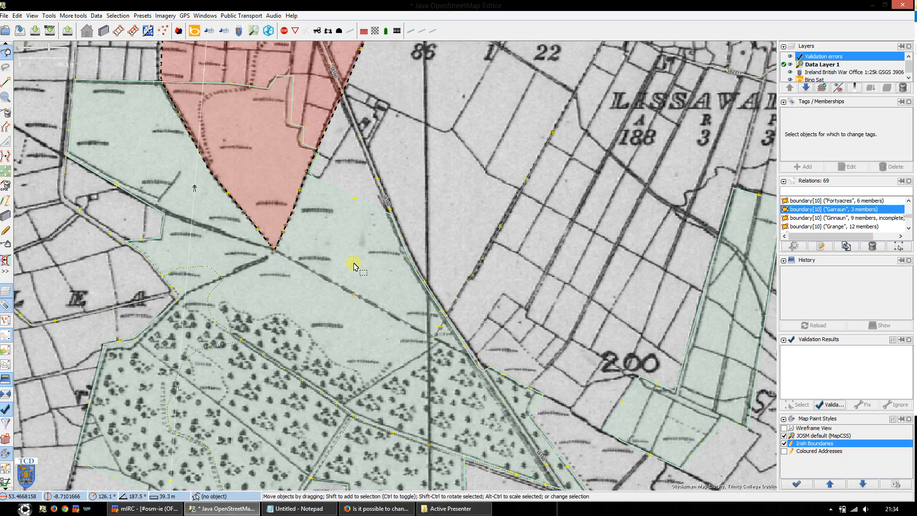
# - Select the new boundary way, both R332 sections along the northern edge, the short connecting boundary way and Fortyacres' eastern boundary
pyautogui.scroll(-3, 354, 266)
pyautogui.moveTo(374, 213); pyautogui.dragTo(320, 277)
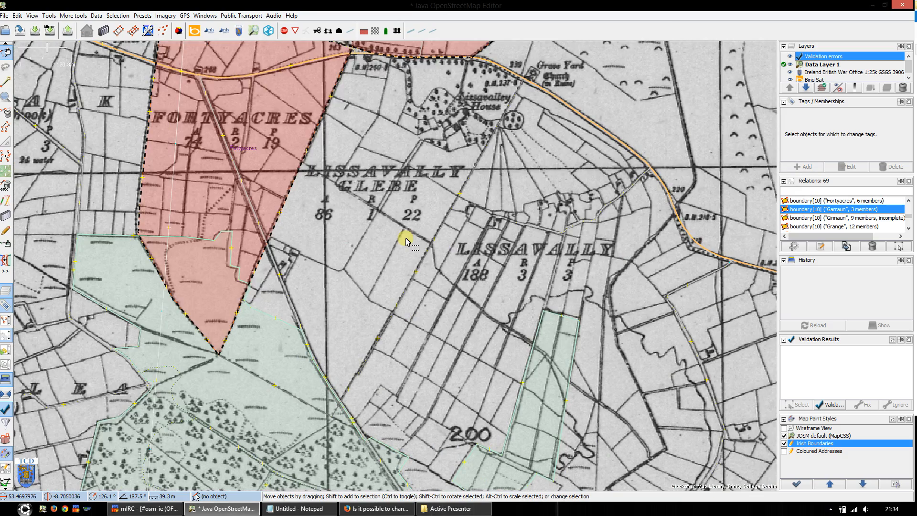
pyautogui.moveTo(443, 125); pyautogui.dragTo(421, 195)
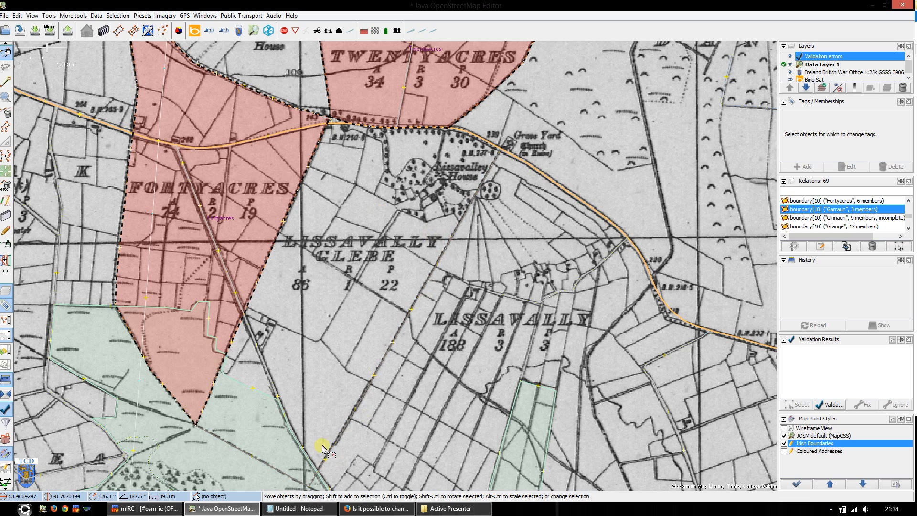
pyautogui.click(260, 461)
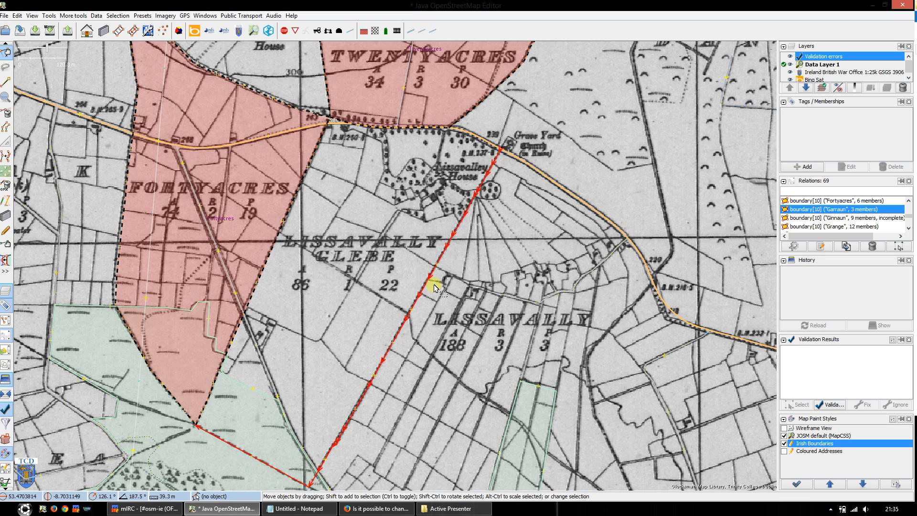
pyautogui.scroll(1, 495, 142)
pyautogui.scroll(3, 495, 142)
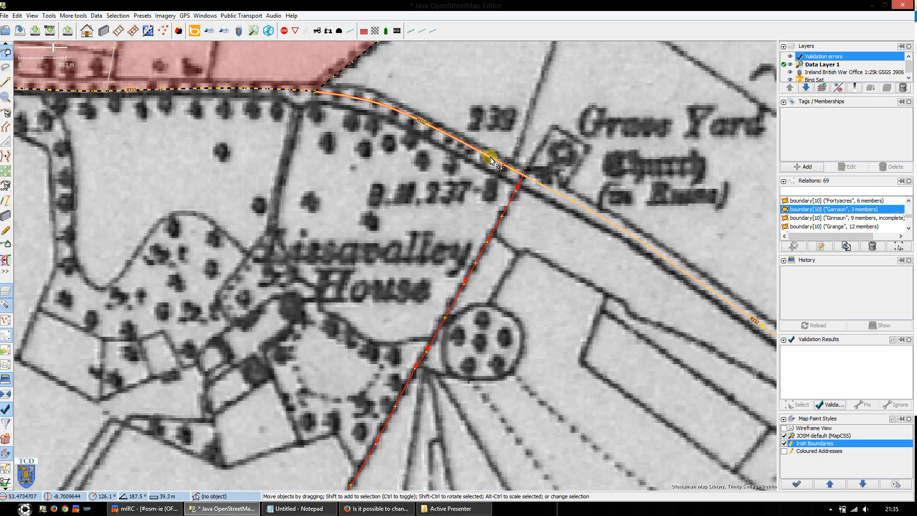
pyautogui.keyDown('shift'); pyautogui.click(492, 158); pyautogui.keyUp('shift')
pyautogui.moveTo(393, 200); pyautogui.dragTo(589, 273)
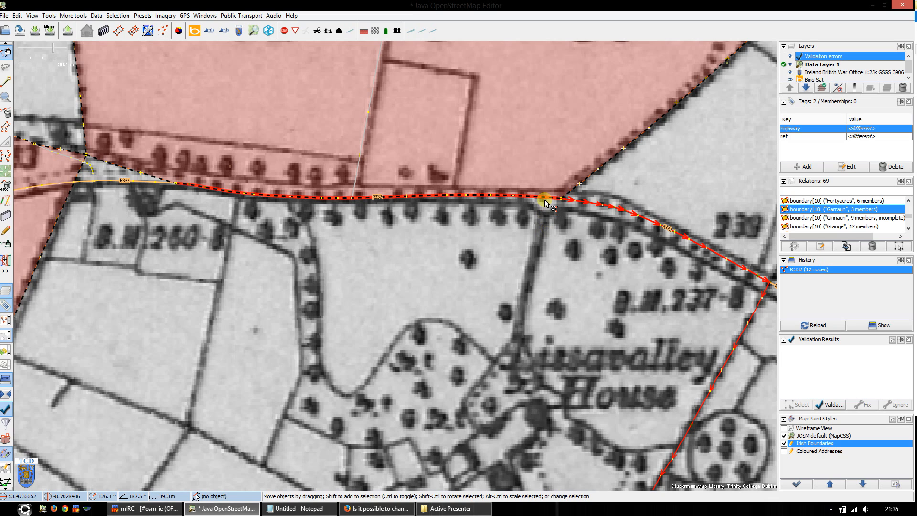
pyautogui.keyDown('shift'); pyautogui.click(546, 203); pyautogui.keyUp('shift')
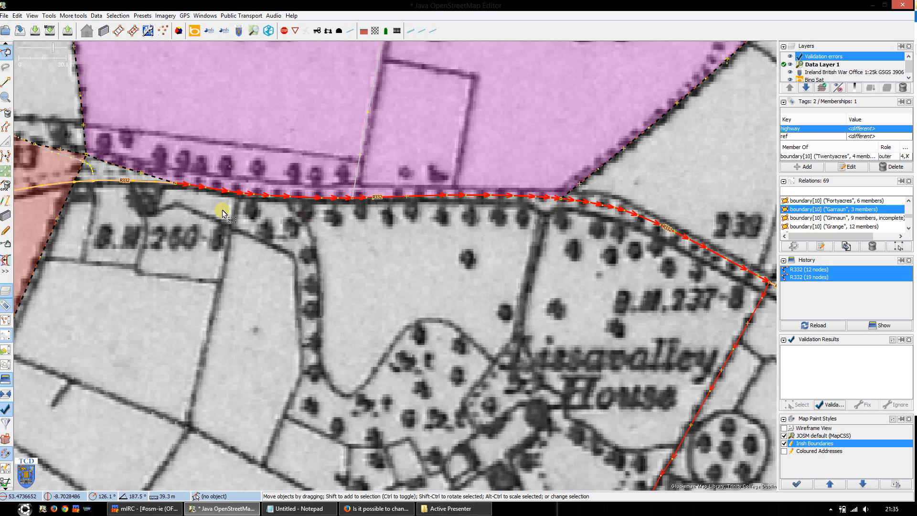
pyautogui.moveTo(153, 199); pyautogui.dragTo(389, 263)
pyautogui.keyDown('shift'); pyautogui.click(382, 245); pyautogui.keyUp('shift')
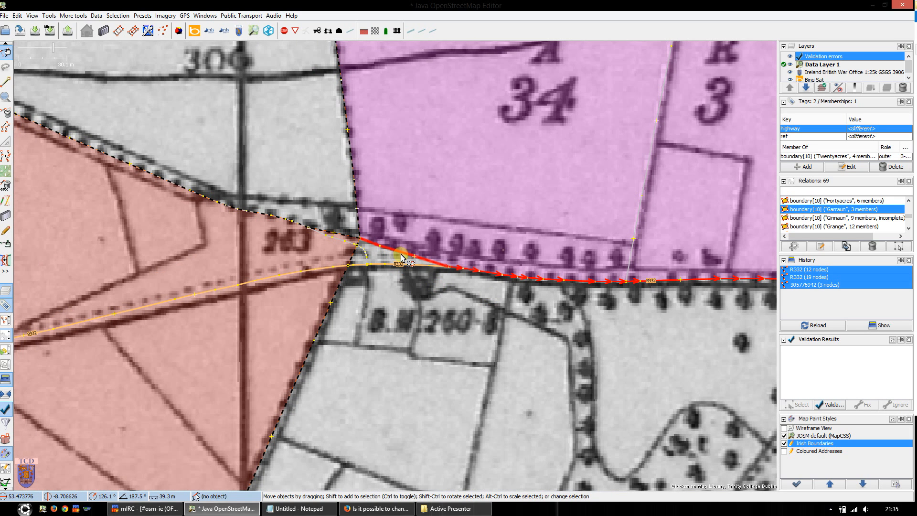
pyautogui.keyDown('shift'); pyautogui.click(355, 258); pyautogui.keyUp('shift')
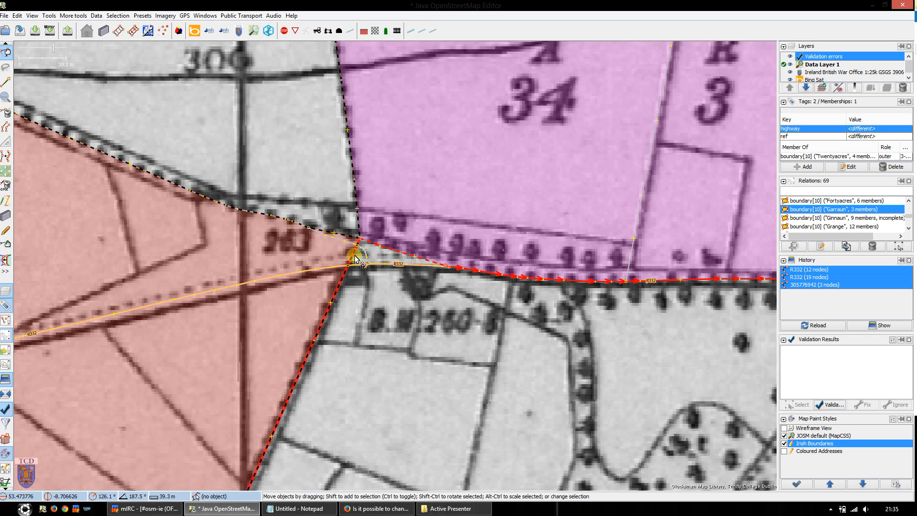
# - Check on the historic map whether the selected ways form a closed outline around Lissavally Glebe
pyautogui.scroll(-2, 355, 258)
pyautogui.scroll(-2, 319, 371)
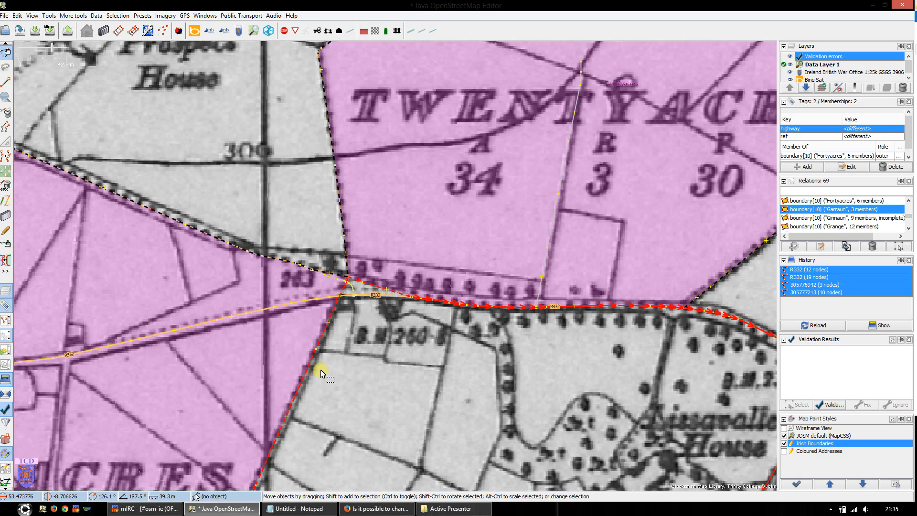
pyautogui.scroll(-1, 322, 408)
pyautogui.moveTo(322, 408); pyautogui.dragTo(338, 199)
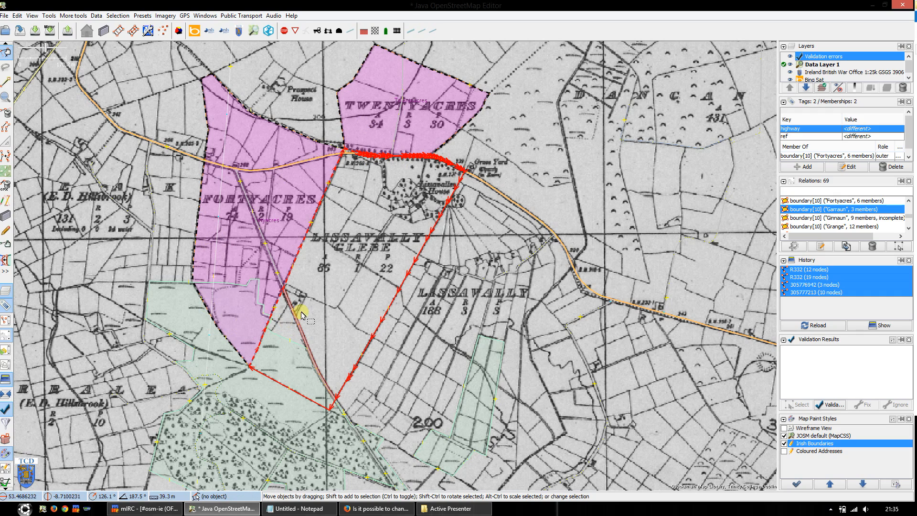
pyautogui.moveTo(343, 229); pyautogui.dragTo(360, 305)
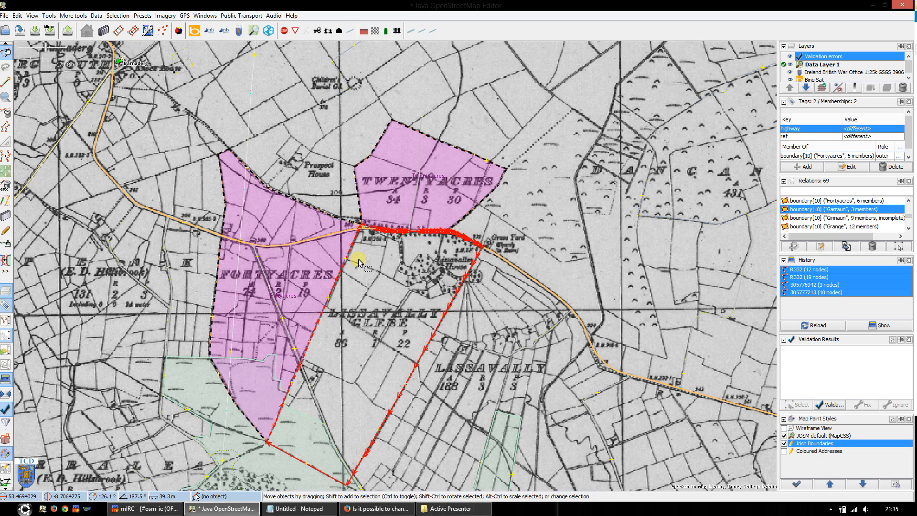
pyautogui.scroll(1, 360, 262)
pyautogui.moveTo(359, 262); pyautogui.dragTo(347, 134)
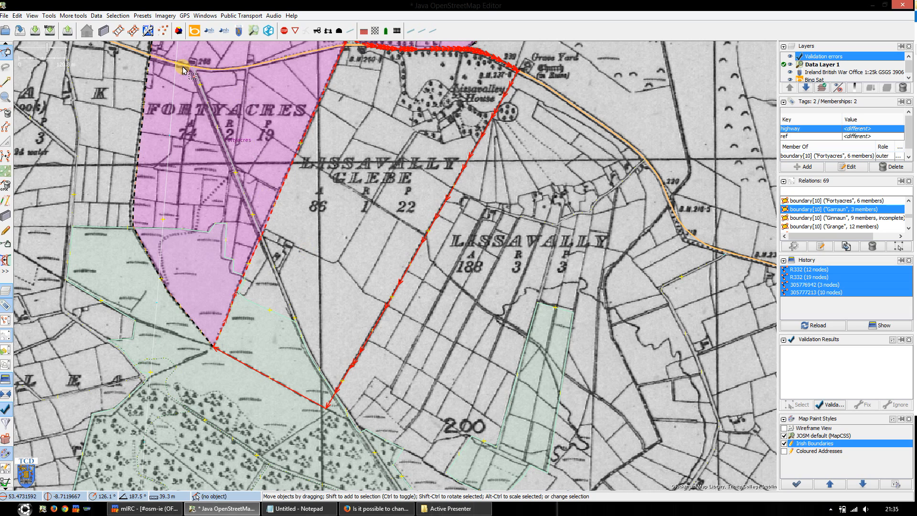
# - Start a new townland relation from the selected ways with the name Lissavally Glebe, and copy the name for reuse
pyautogui.click(179, 31)
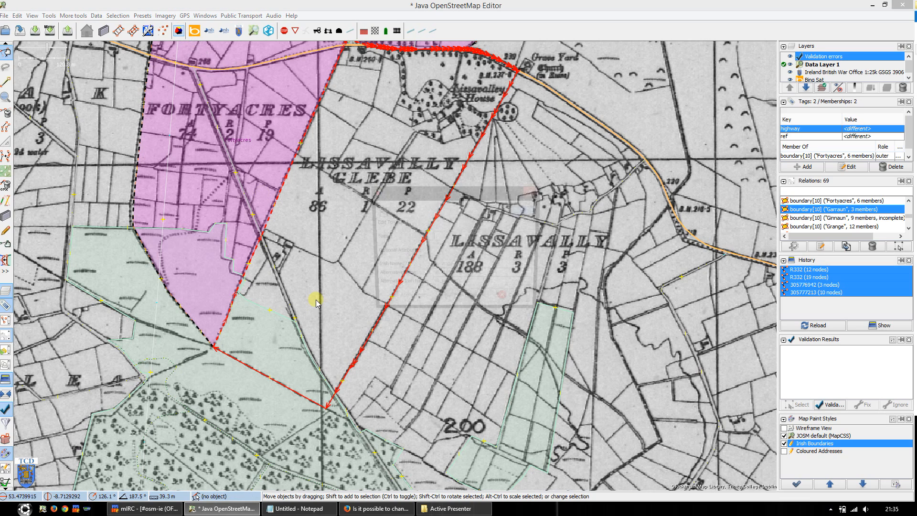
pyautogui.moveTo(433, 195); pyautogui.dragTo(427, 212)
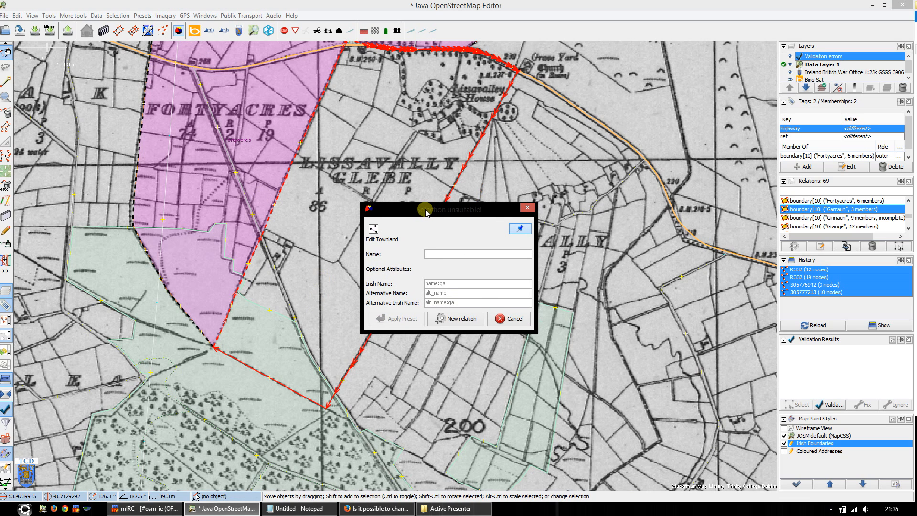
pyautogui.write('Lissavally Glebe')
pyautogui.hotkey('ctrl', 'a')
pyautogui.hotkey('ctrl', 'c')
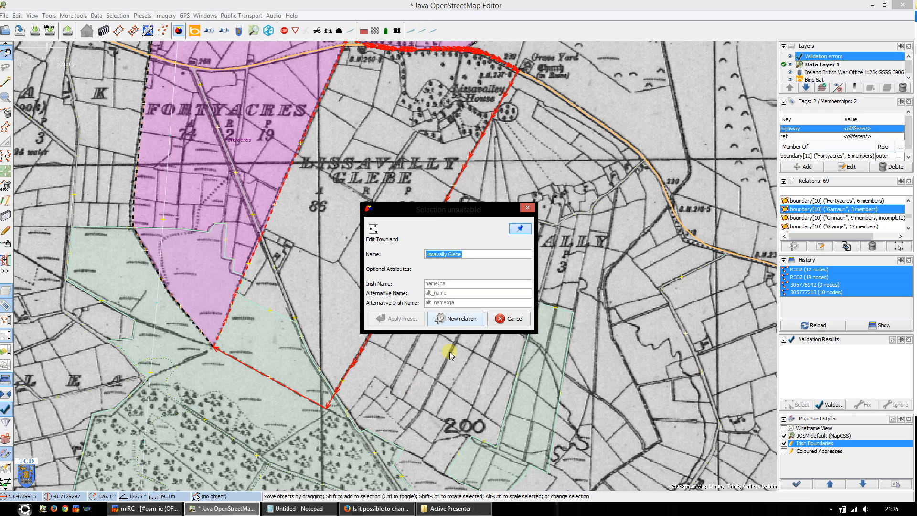
pyautogui.click(454, 323)
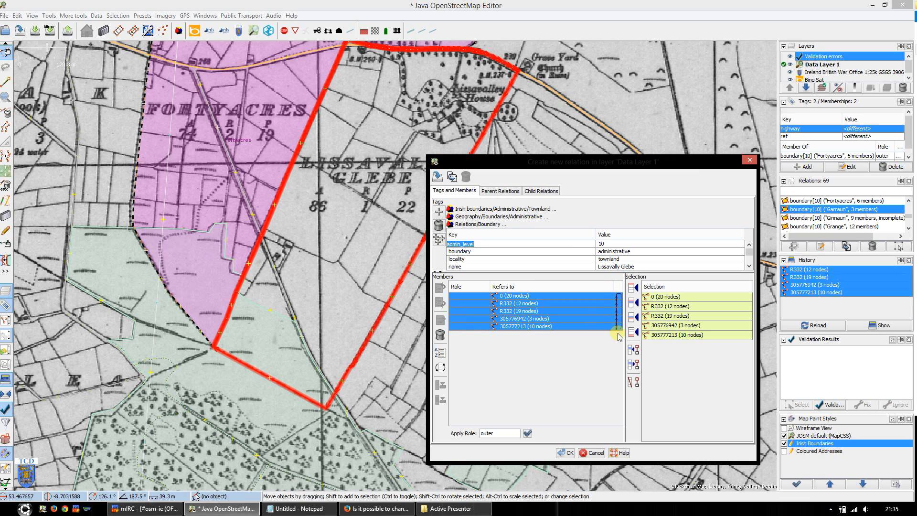
# - Assign the role outer to all five member ways and save the Lissavally Glebe relation
pyautogui.click(546, 385)
pyautogui.click(528, 434)
pyautogui.click(494, 434)
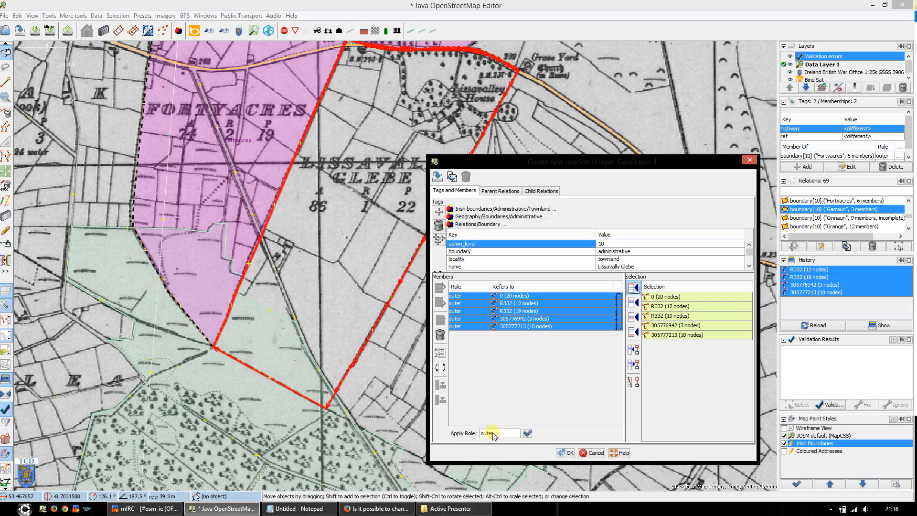
pyautogui.click(565, 451)
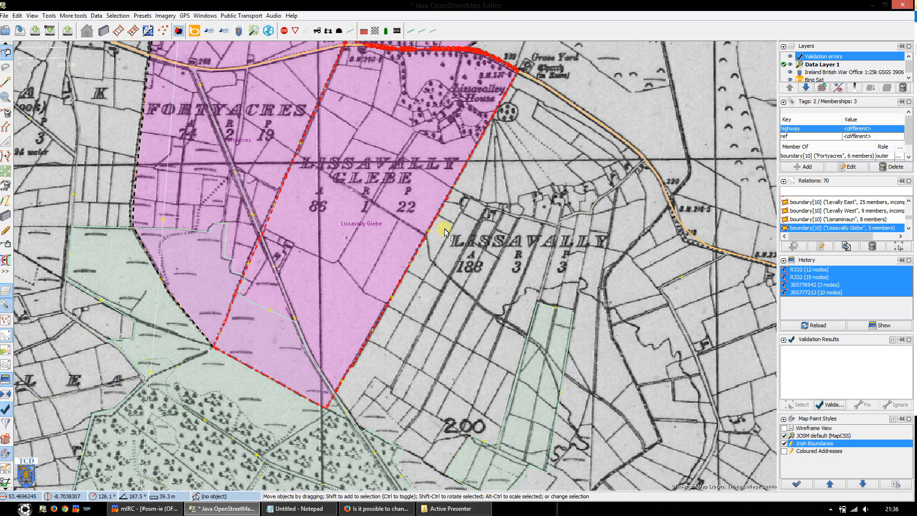
# - Upload the changes to OpenStreetMap with the comment "adding townland in Co. Galway - Lissavally Glebe" and Bing as the source
pyautogui.click(480, 241)
pyautogui.moveTo(480, 240); pyautogui.dragTo(517, 344)
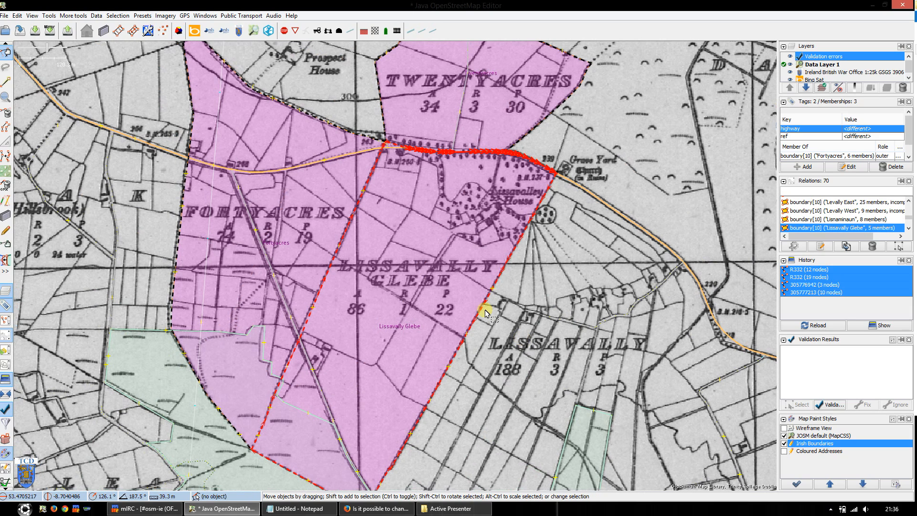
pyautogui.click(67, 30)
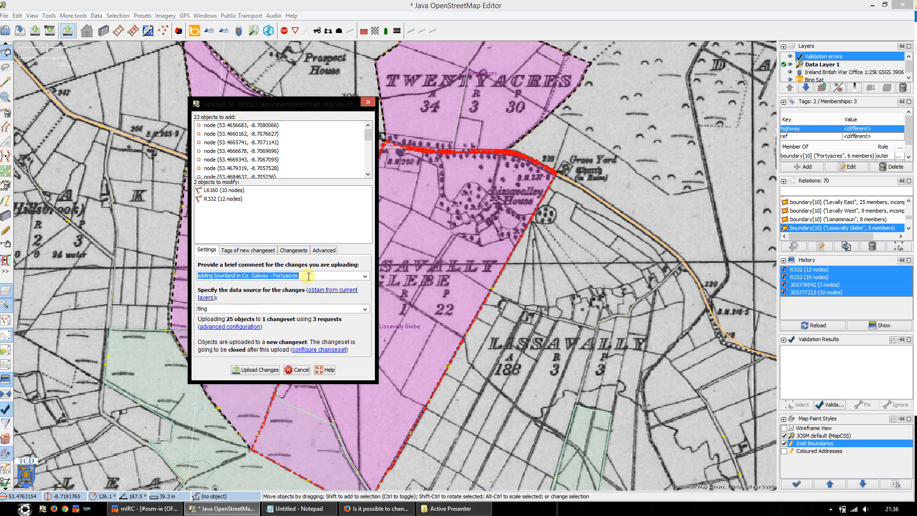
pyautogui.doubleClick(276, 275)
pyautogui.hotkey('ctrl', 'v')
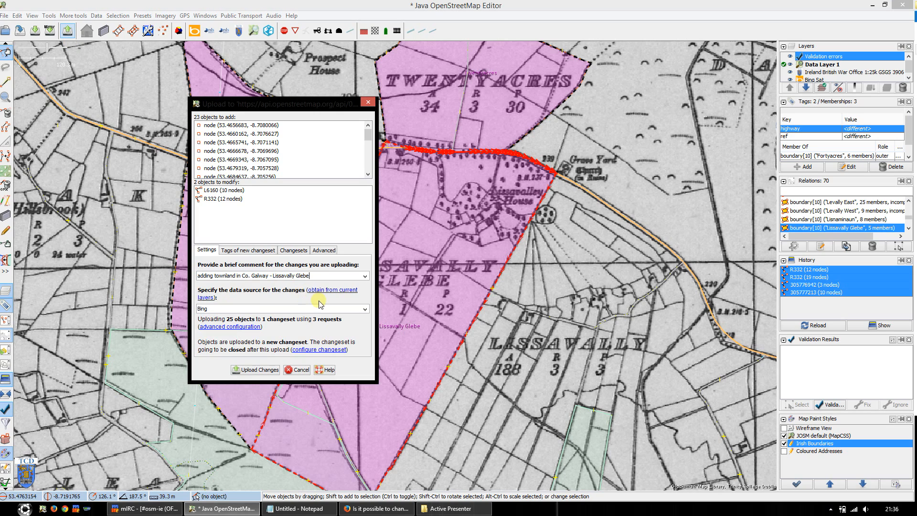
pyautogui.click(258, 370)
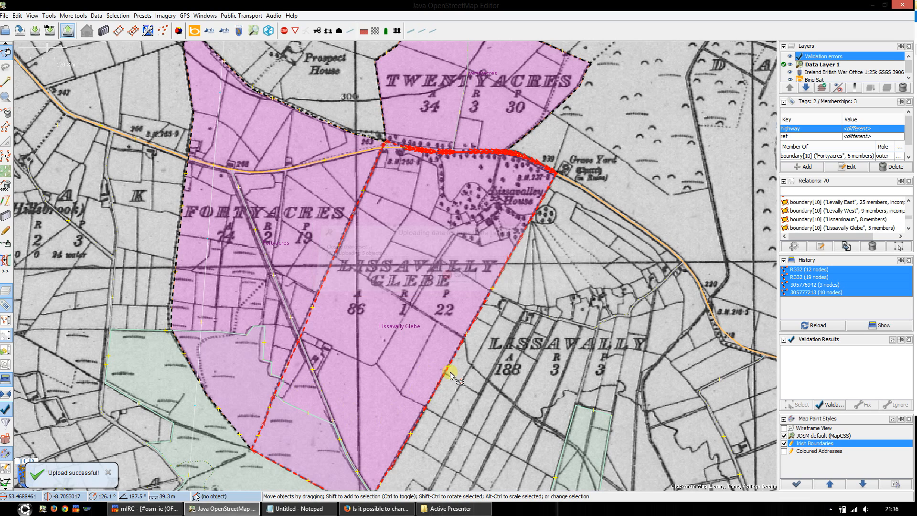
# - Examine the mapped townlands Fortyacres, Twentyacres and Lissavally Glebe and the neighbouring unmapped townlands on the historic map
pyautogui.moveTo(508, 354); pyautogui.dragTo(560, 320)
pyautogui.scroll(-2, 525, 325)
pyautogui.scroll(-2, 525, 325)
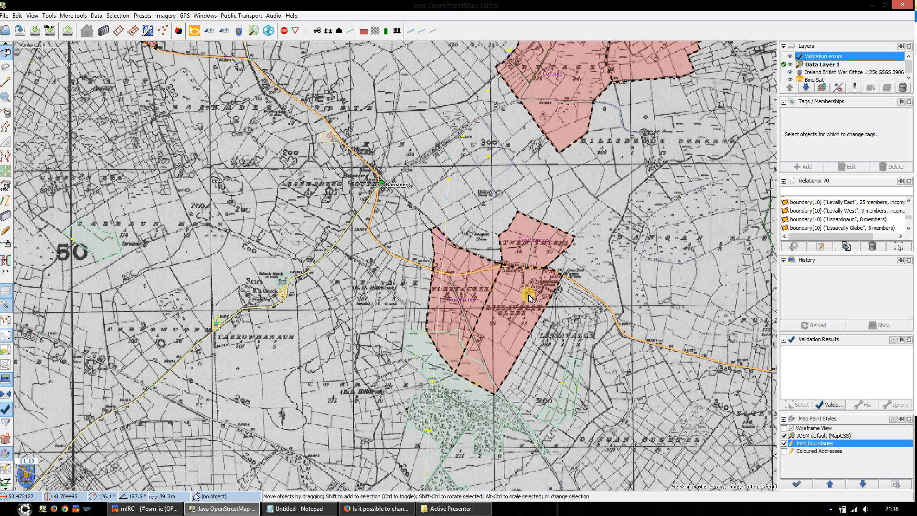
pyautogui.moveTo(528, 295); pyautogui.dragTo(559, 306)
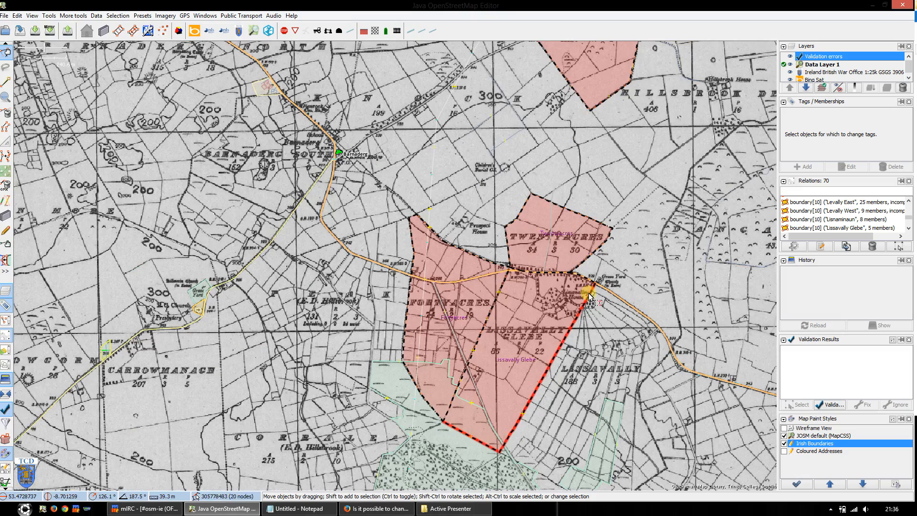
pyautogui.scroll(2, 579, 283)
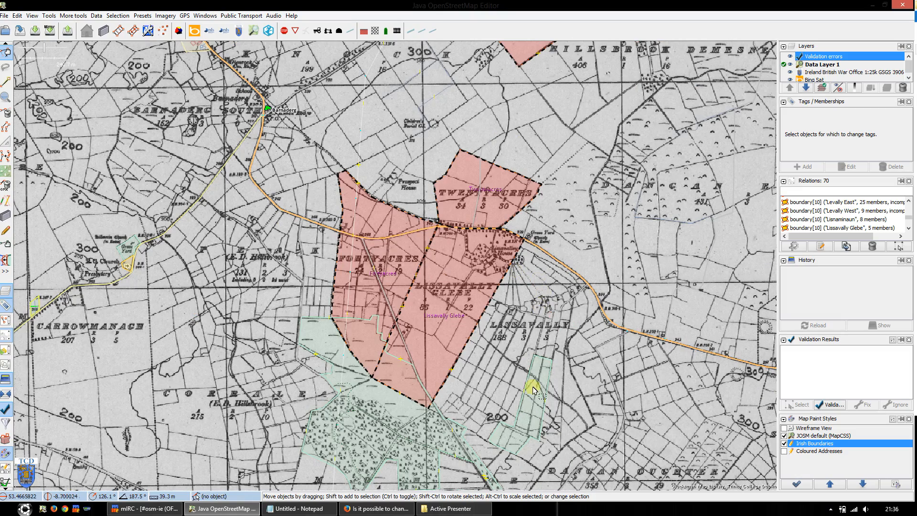
pyautogui.moveTo(595, 398); pyautogui.dragTo(589, 388)
pyautogui.moveTo(561, 356); pyautogui.dragTo(535, 331)
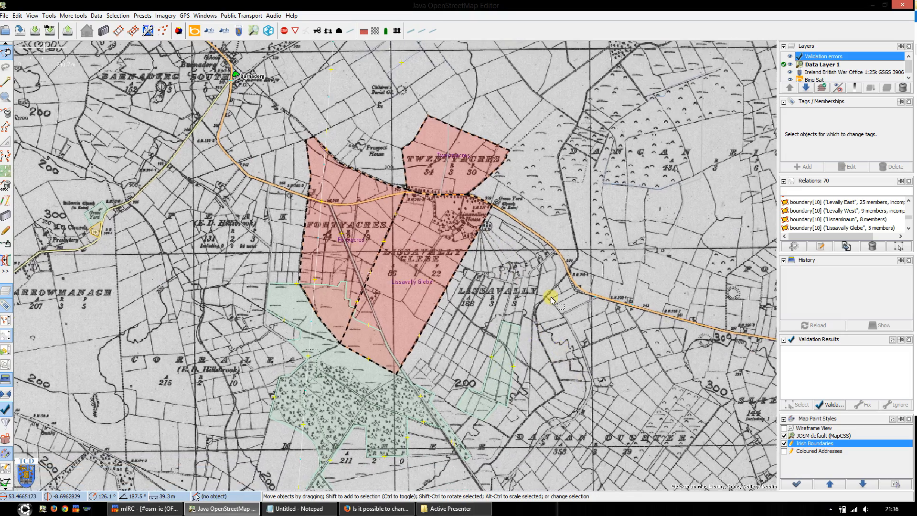
pyautogui.moveTo(437, 370); pyautogui.dragTo(408, 319)
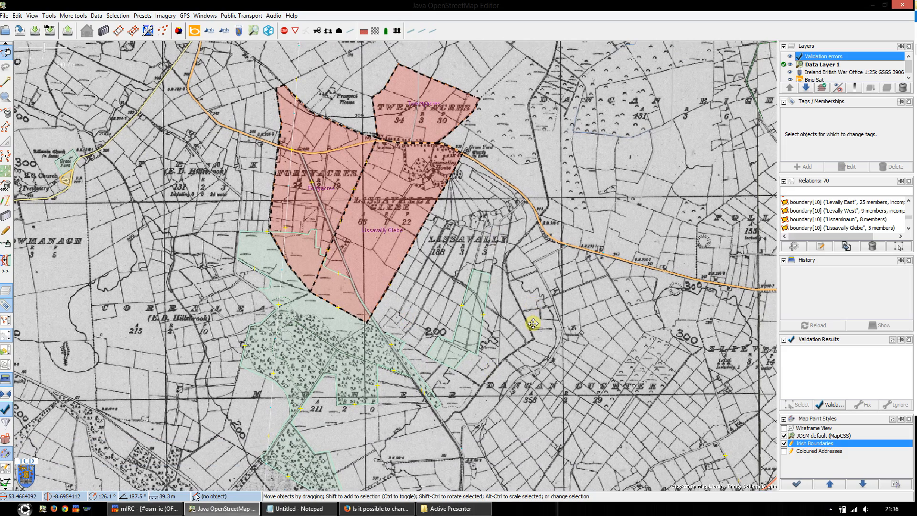
pyautogui.moveTo(488, 261); pyautogui.dragTo(502, 300)
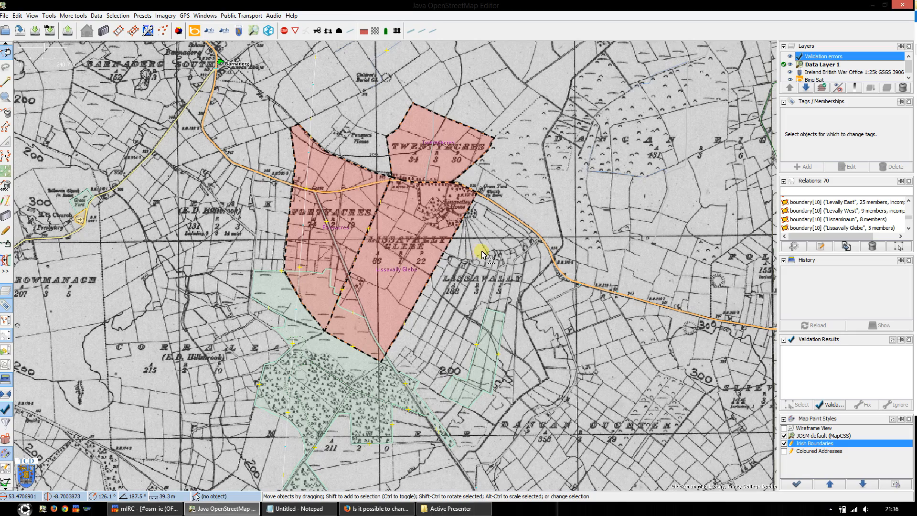
pyautogui.moveTo(482, 254); pyautogui.dragTo(575, 289)
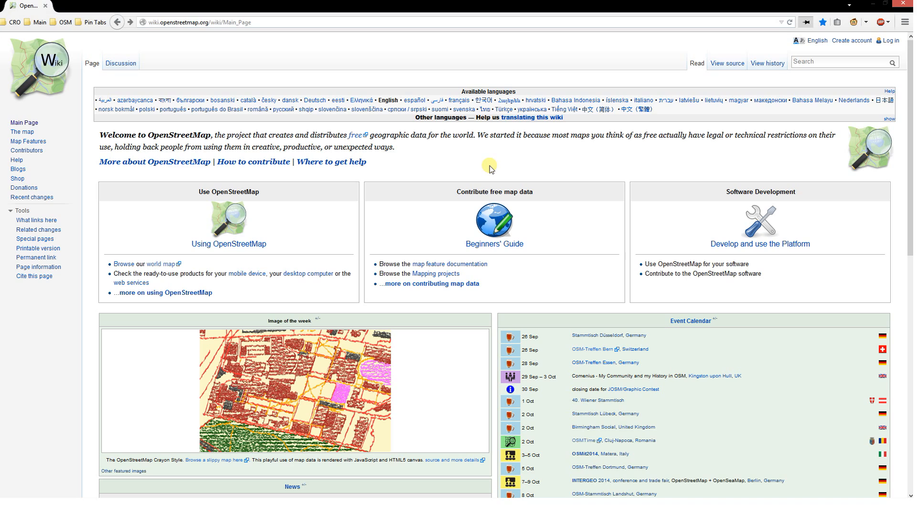
# - In the browser, search the OpenStreetMap wiki for Mapping Townlands and open the Mapping Townlands Video Series section
pyautogui.click(811, 63)
pyautogui.click(822, 95)
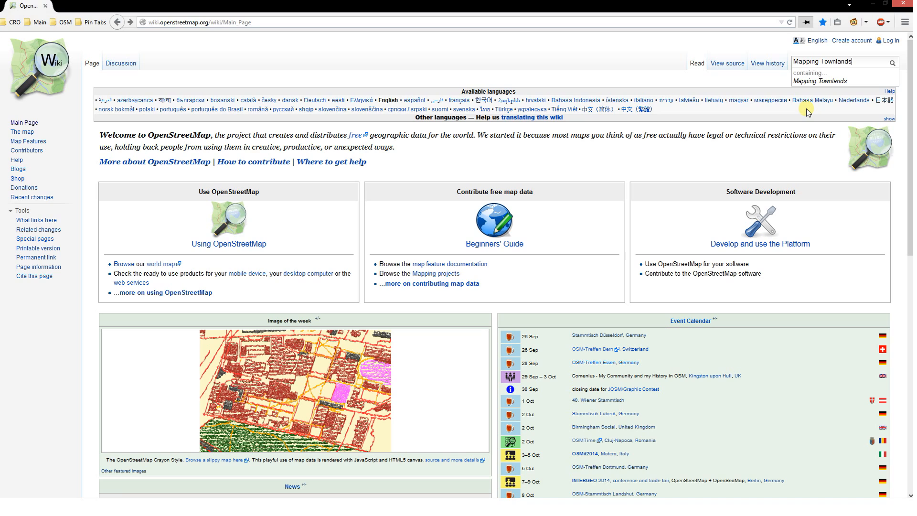
pyautogui.press('Return')
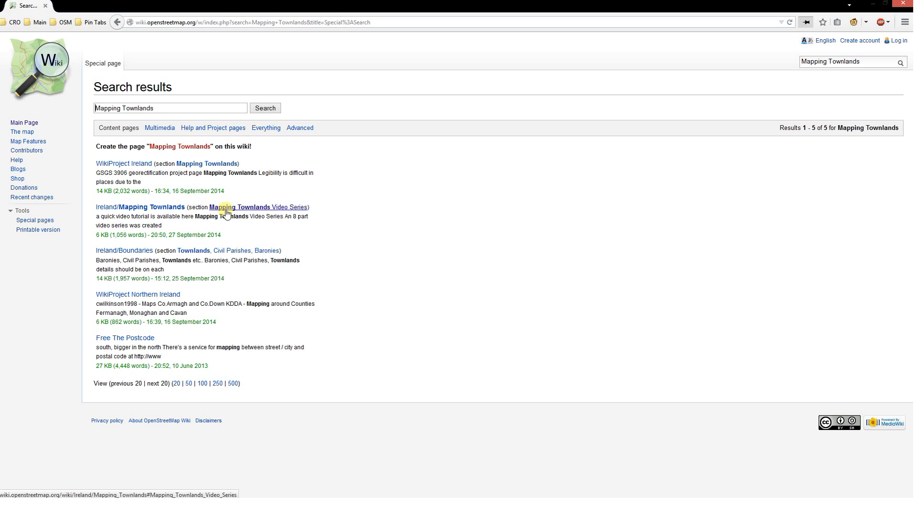
pyautogui.click(290, 209)
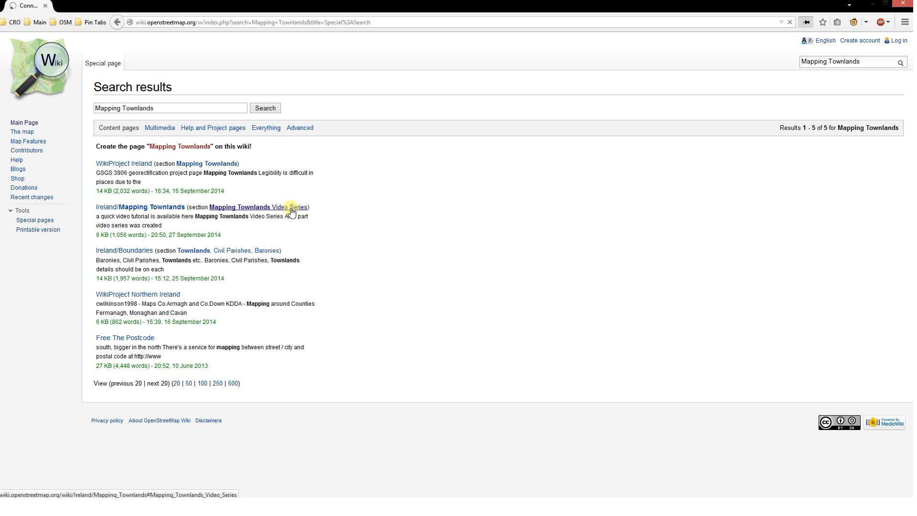